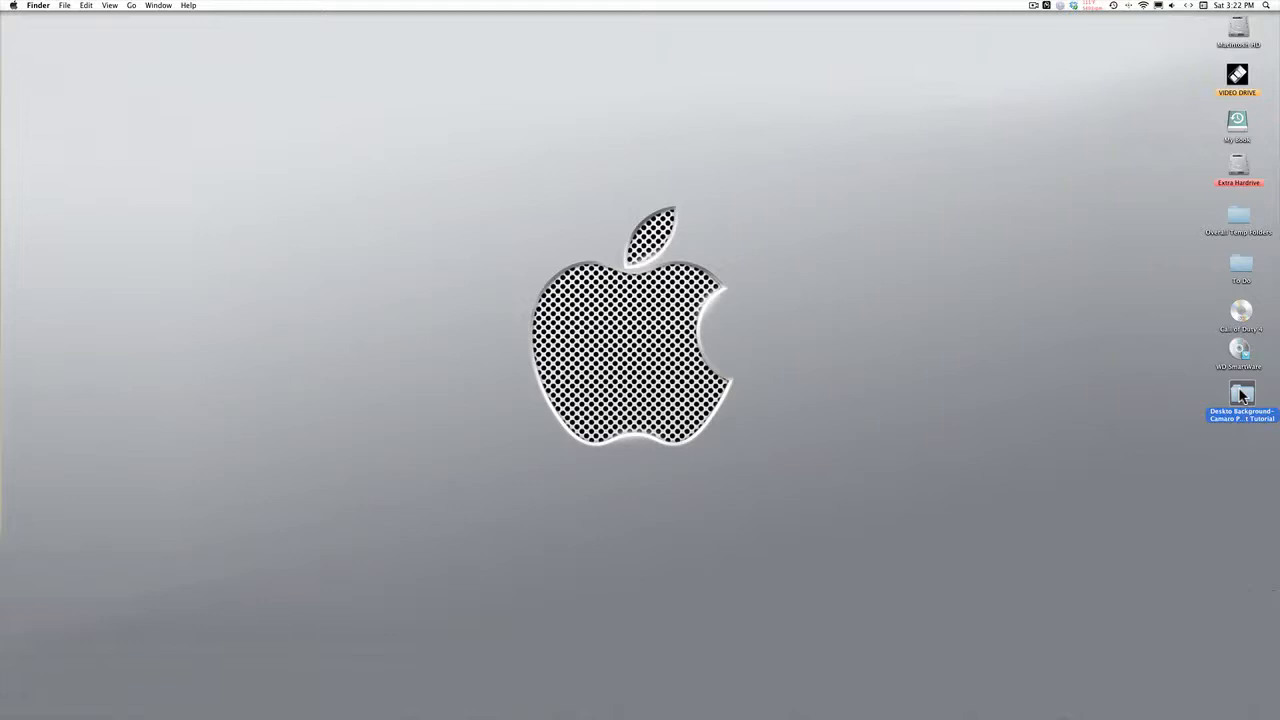
# Open the Camaro project tutorial folder on the desktop and preview Camaro-Together-2b.jpg, closing the preview when done.
pyautogui.doubleClick(1241, 396)
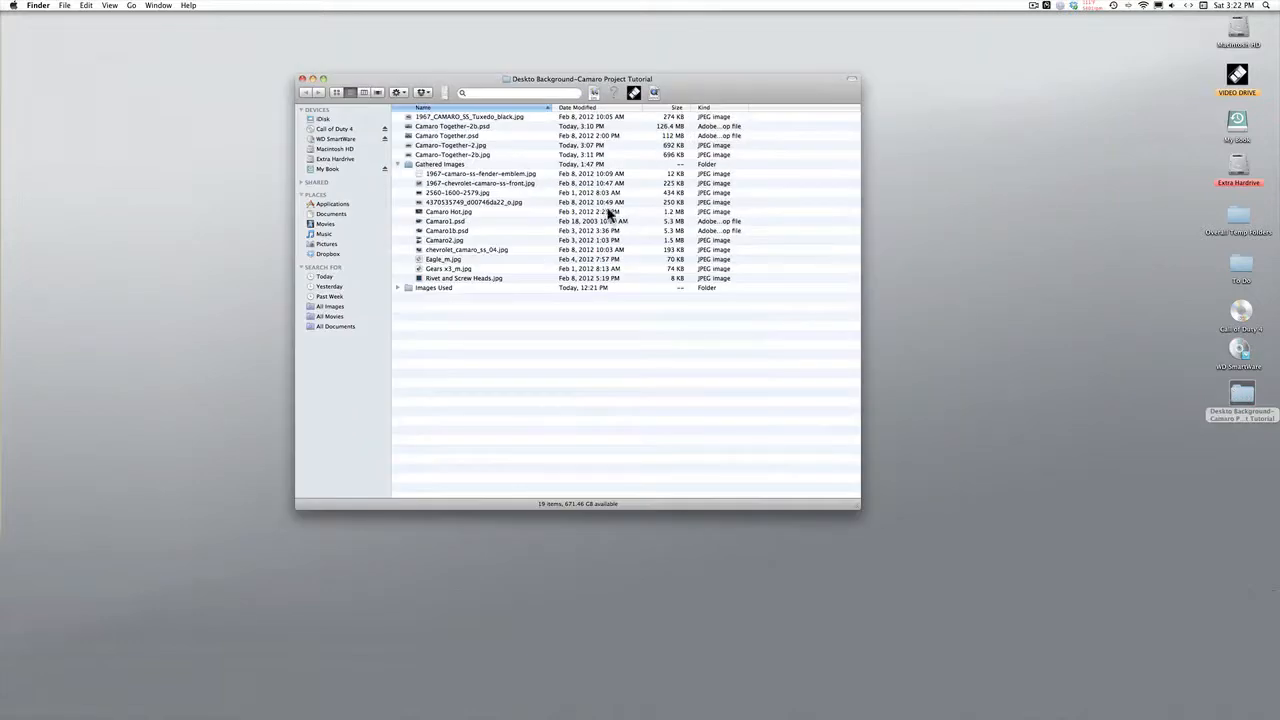
pyautogui.click(491, 152)
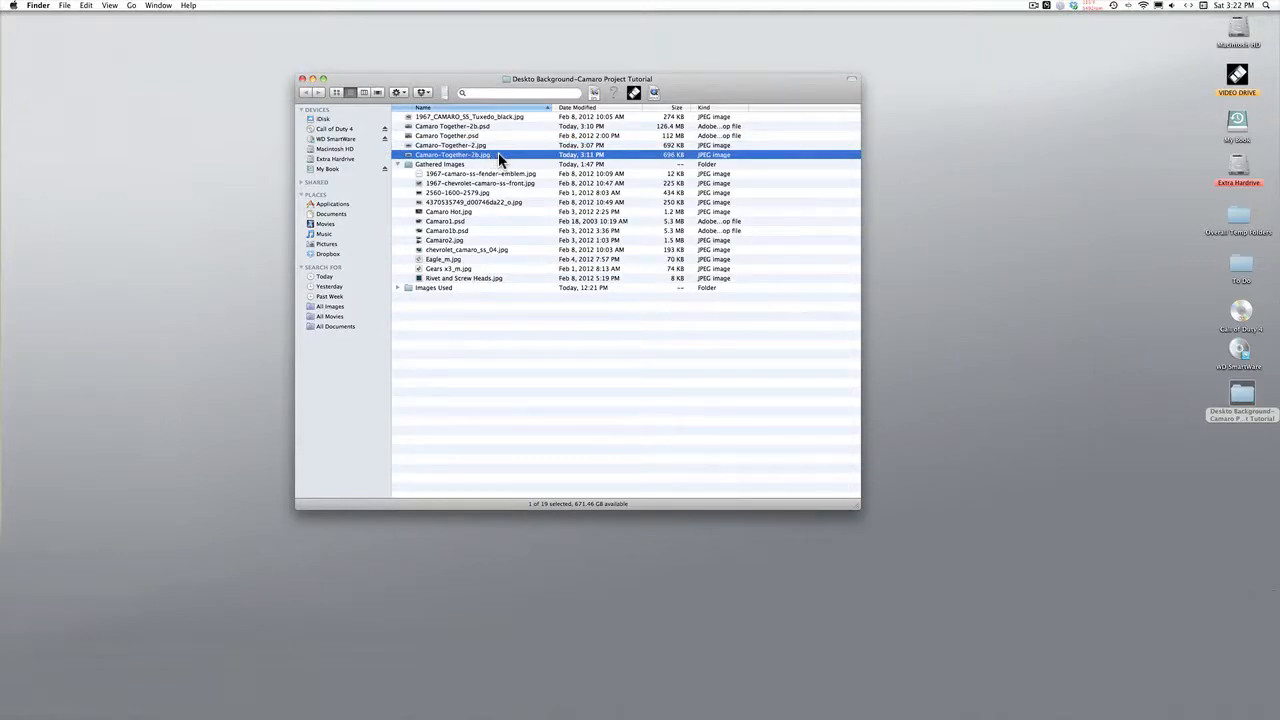
pyautogui.press('space')
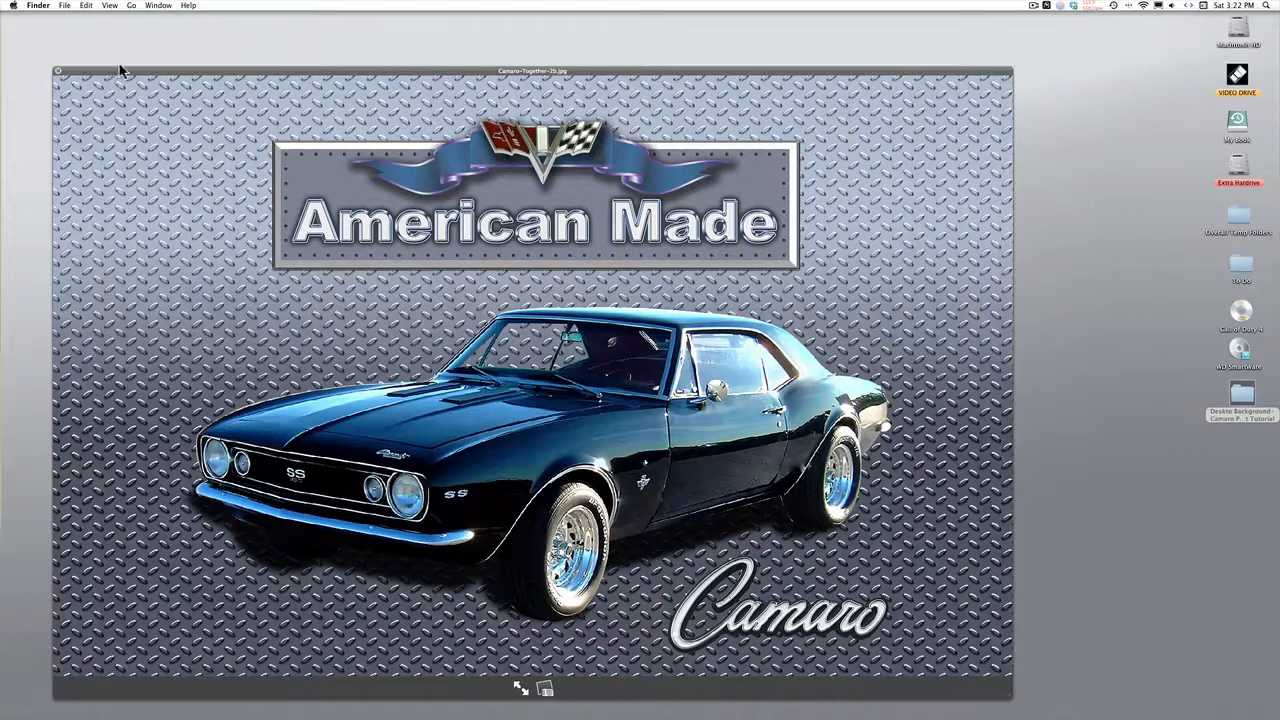
pyautogui.moveTo(101, 67); pyautogui.dragTo(105, 36)
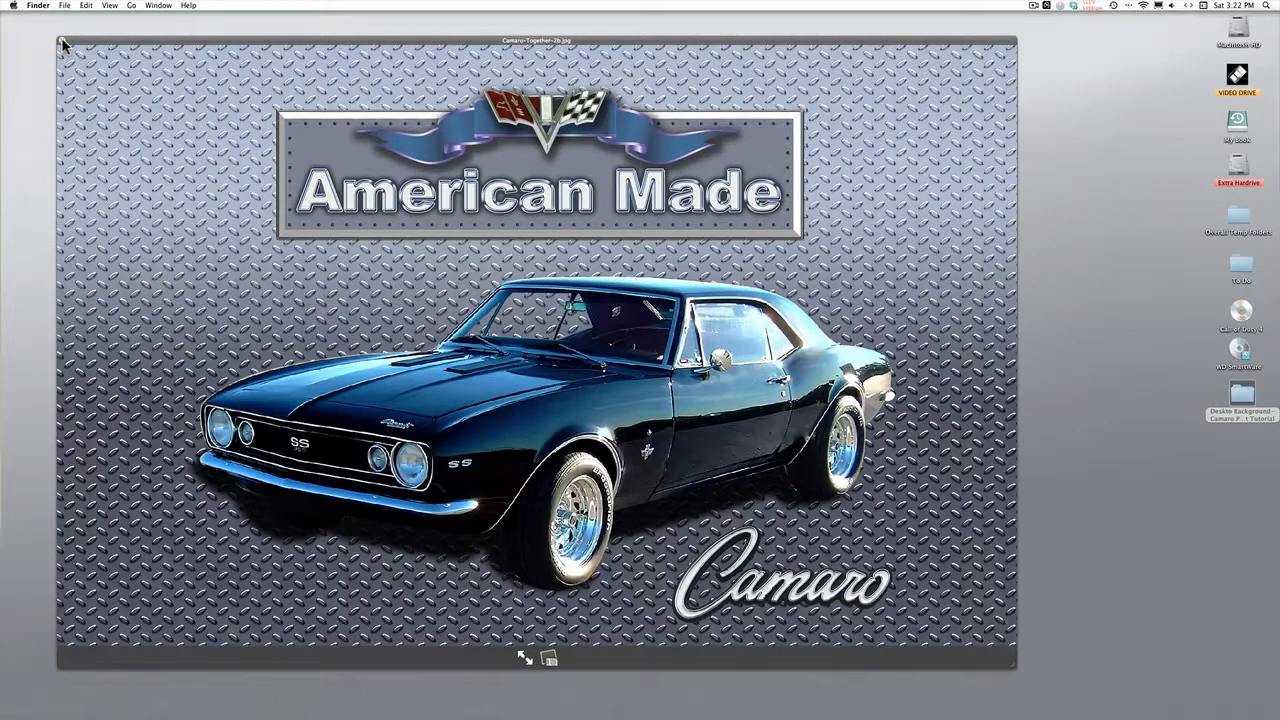
pyautogui.click(62, 43)
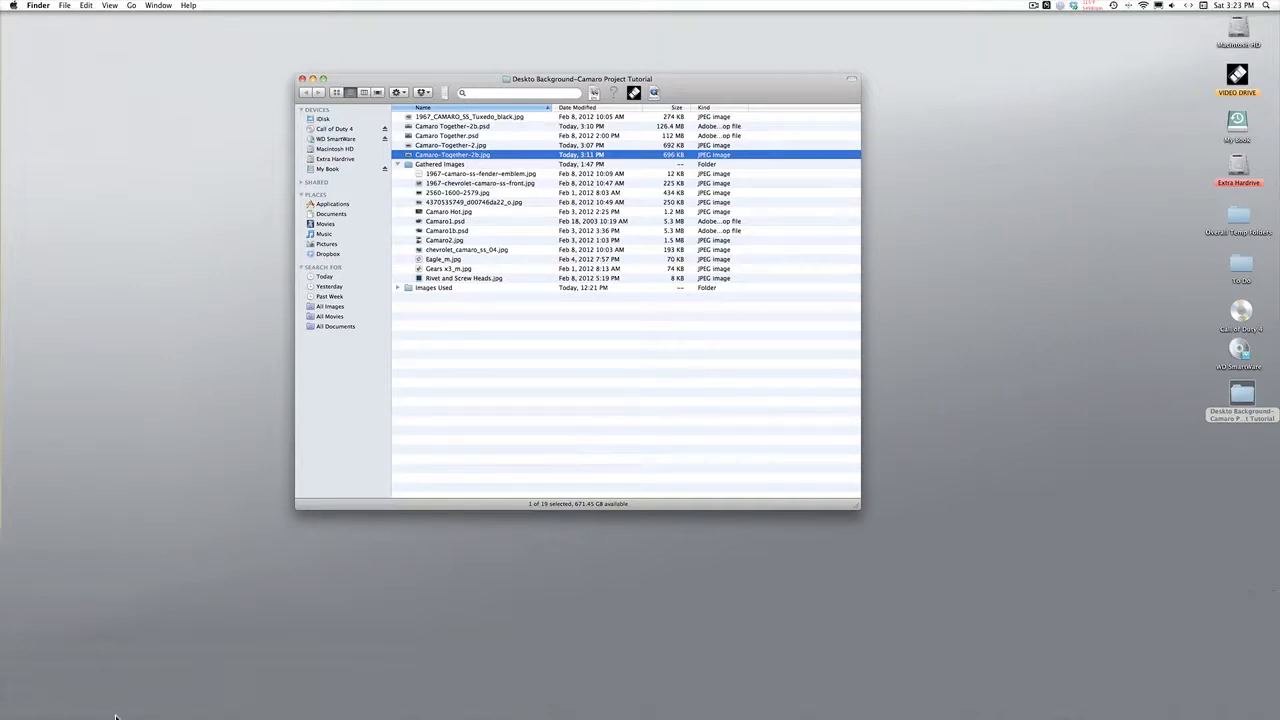
# Switch to Firefox, close the YouTube page and open a blank tab.
pyautogui.moveTo(43, 712)
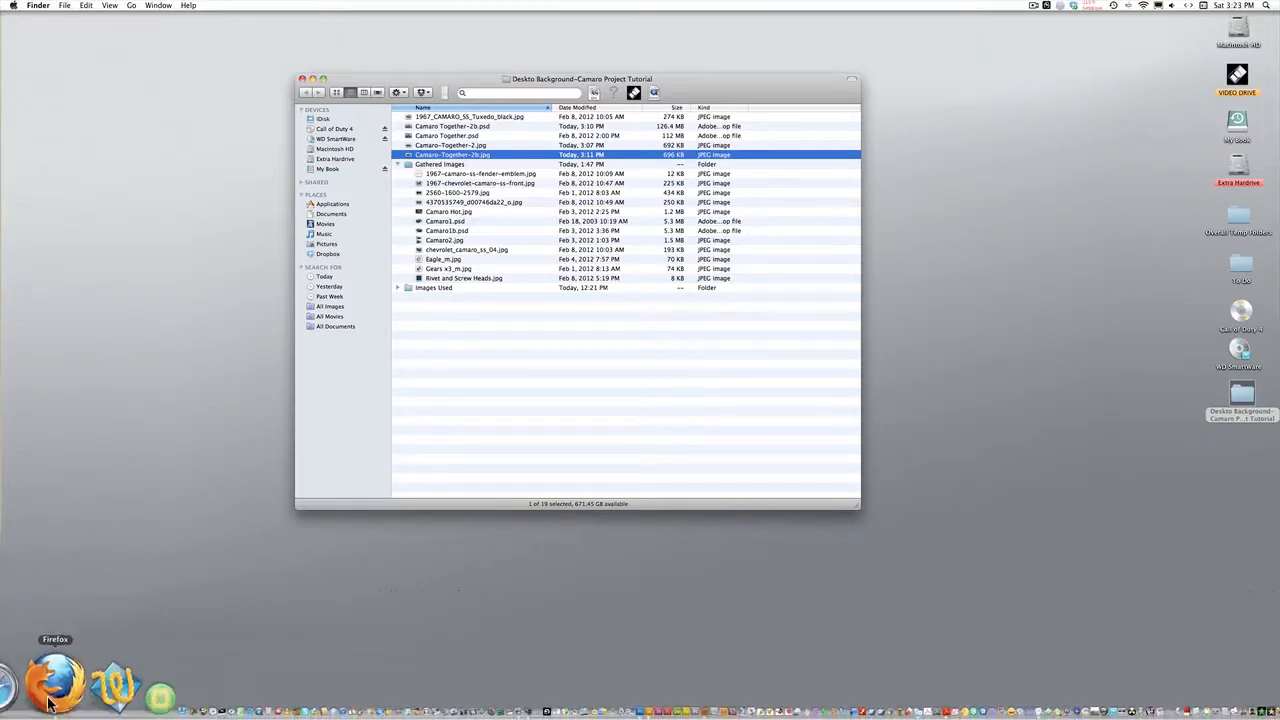
pyautogui.click(48, 705)
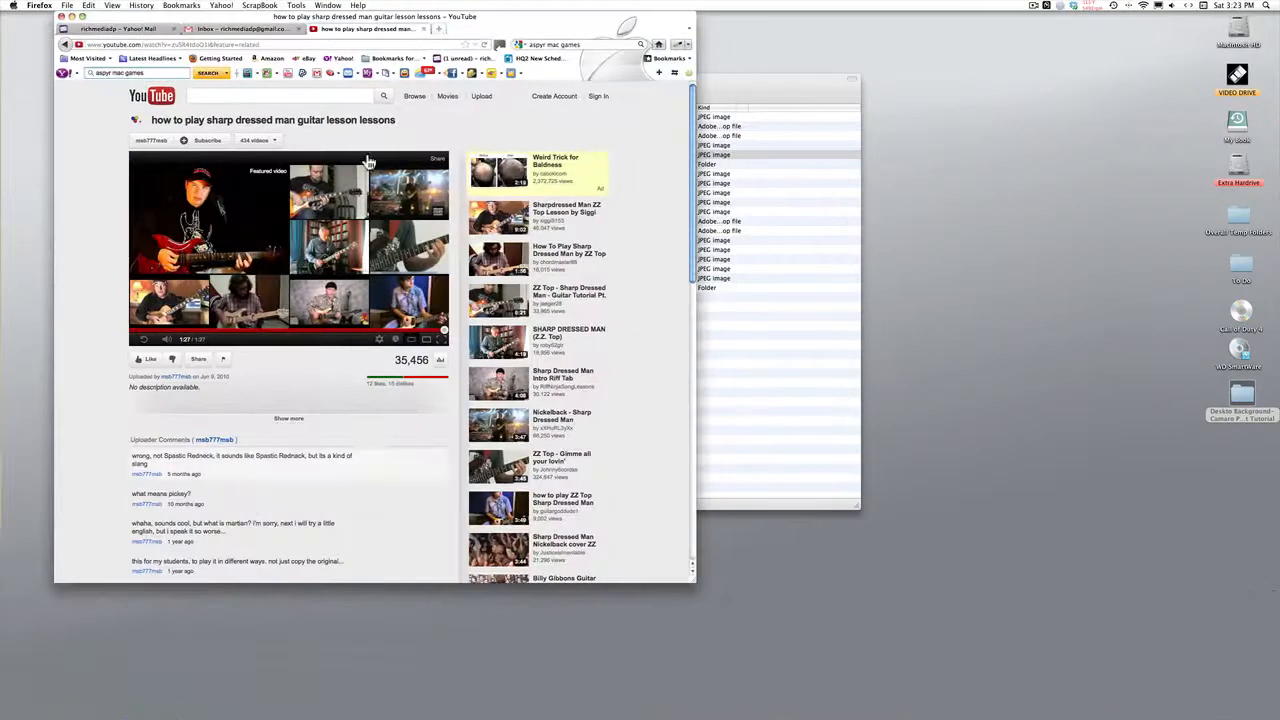
pyautogui.click(424, 28)
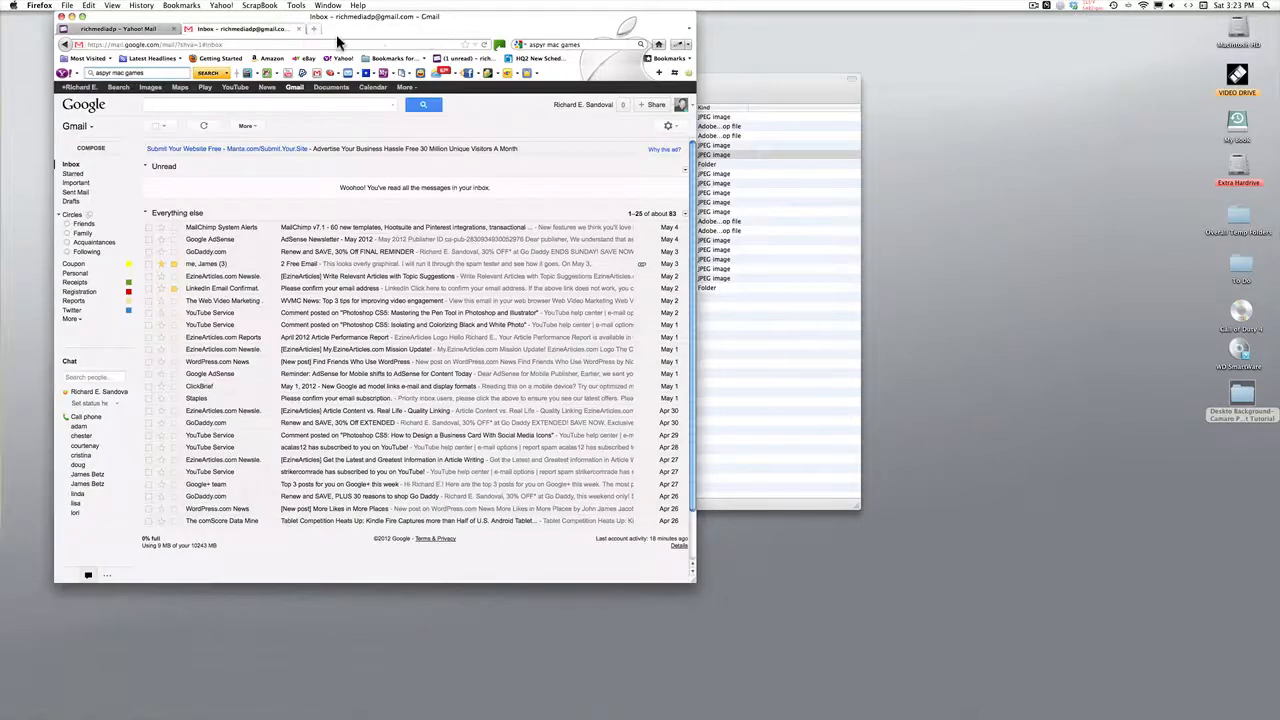
pyautogui.click(314, 28)
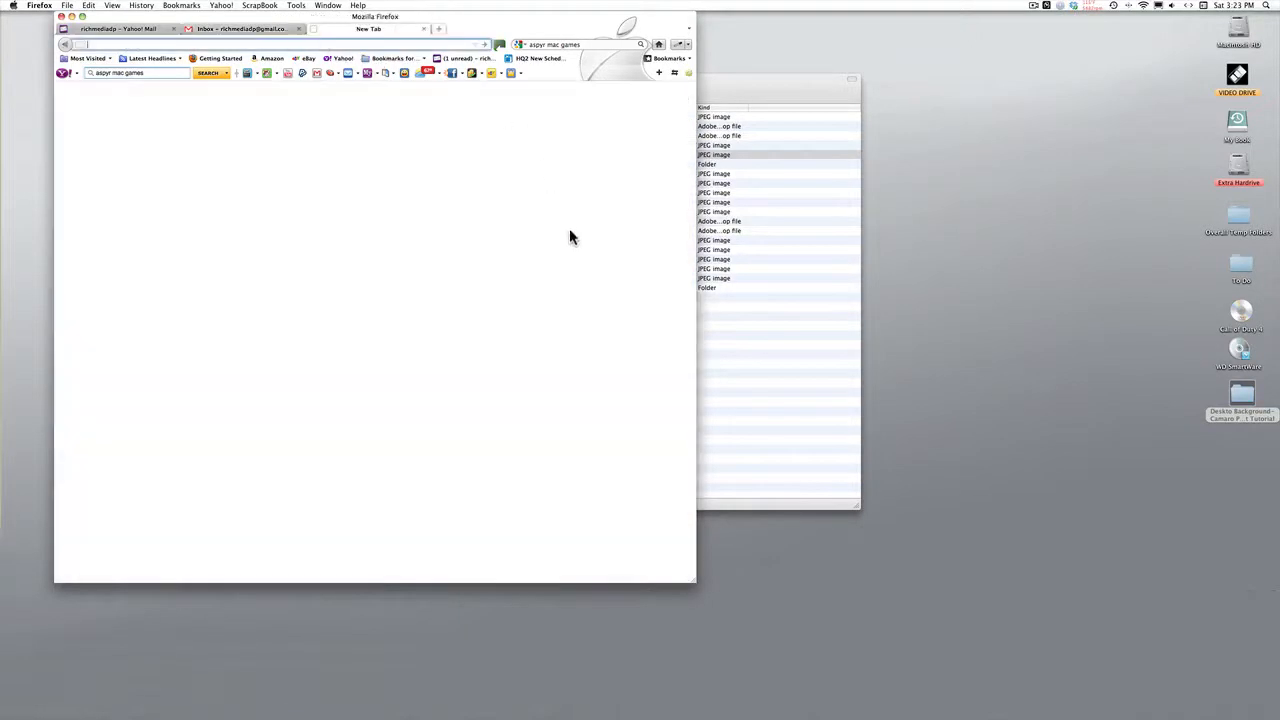
# Search Google for "1967 camaro".
pyautogui.click(550, 45)
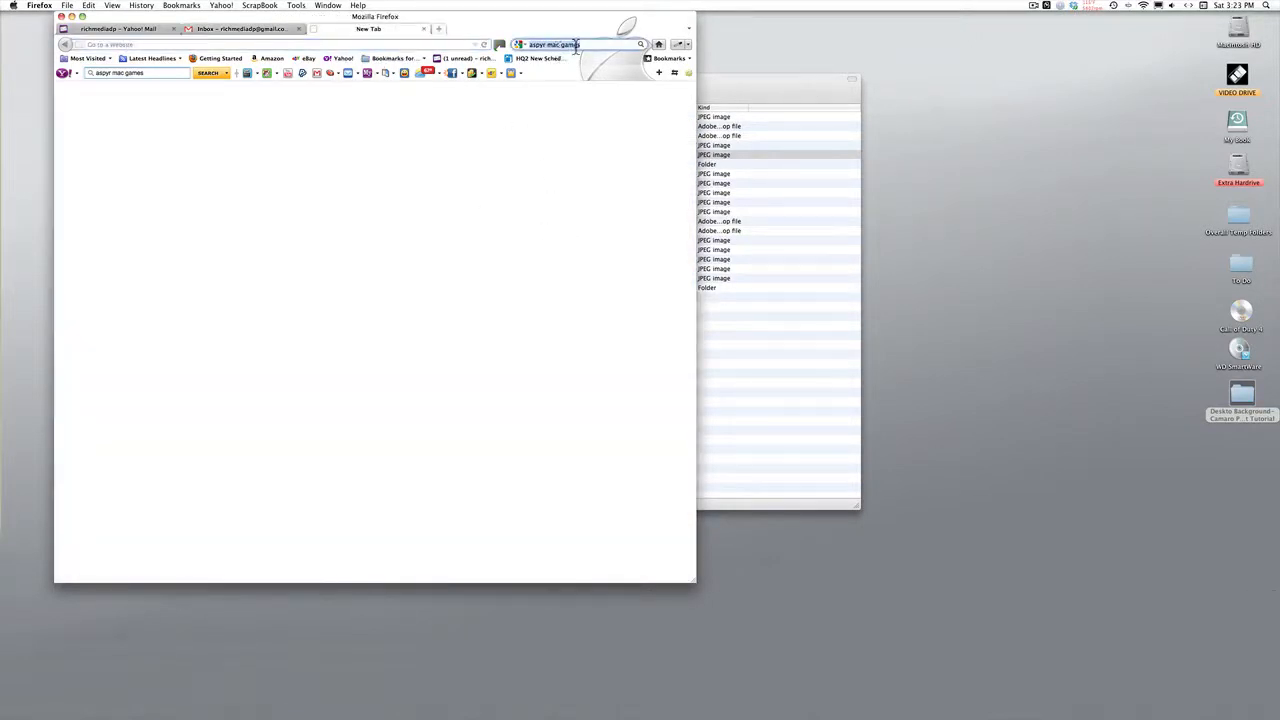
pyautogui.write('c')
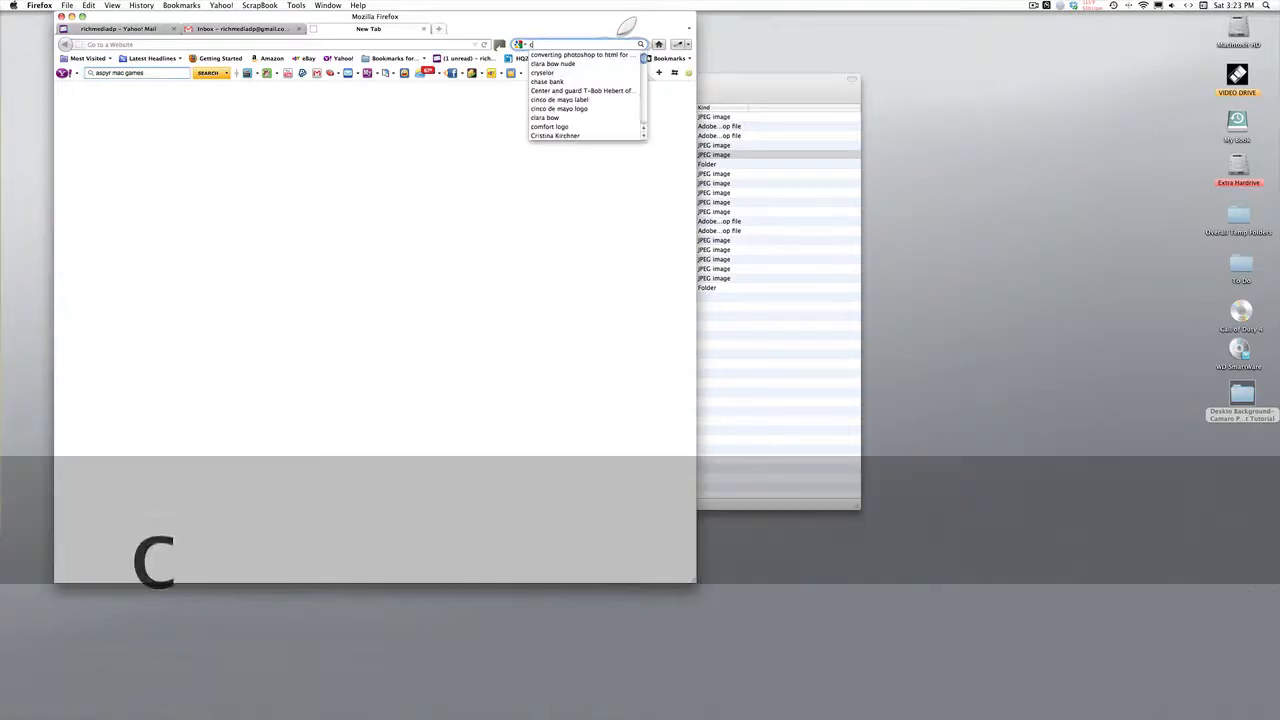
pyautogui.write('amar')
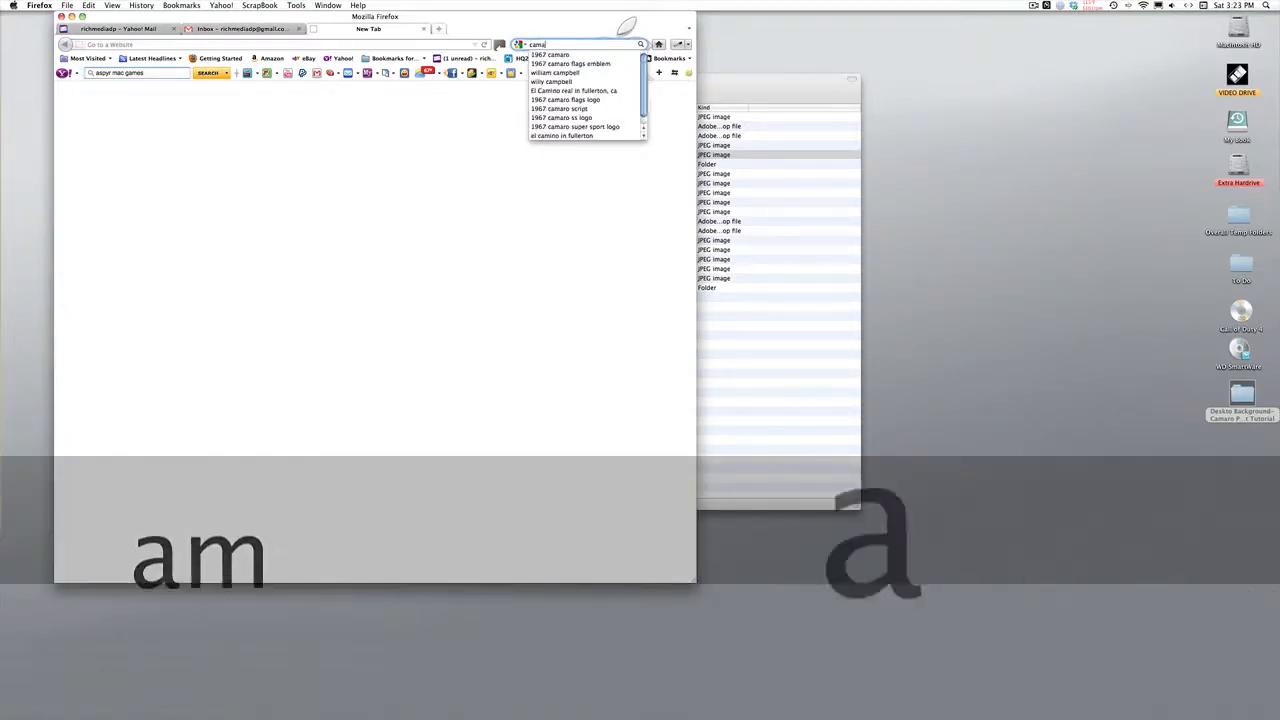
pyautogui.write('o')
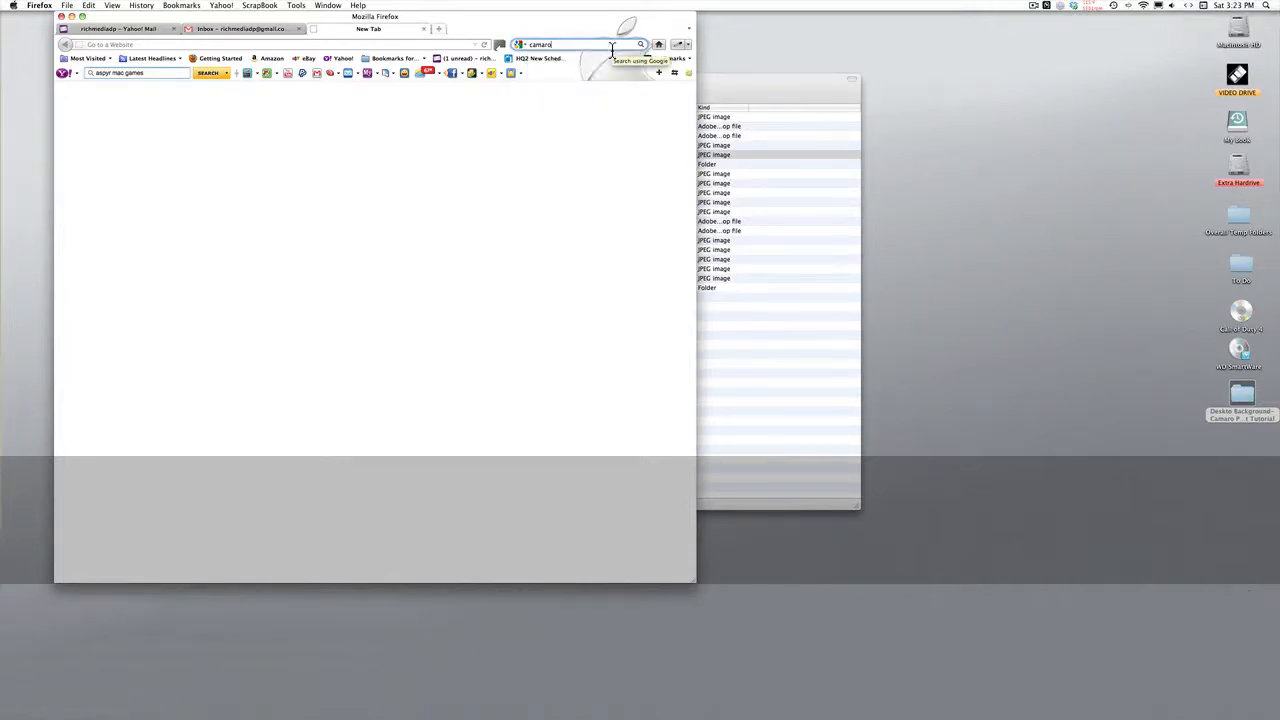
pyautogui.click(529, 45)
pyautogui.write('19')
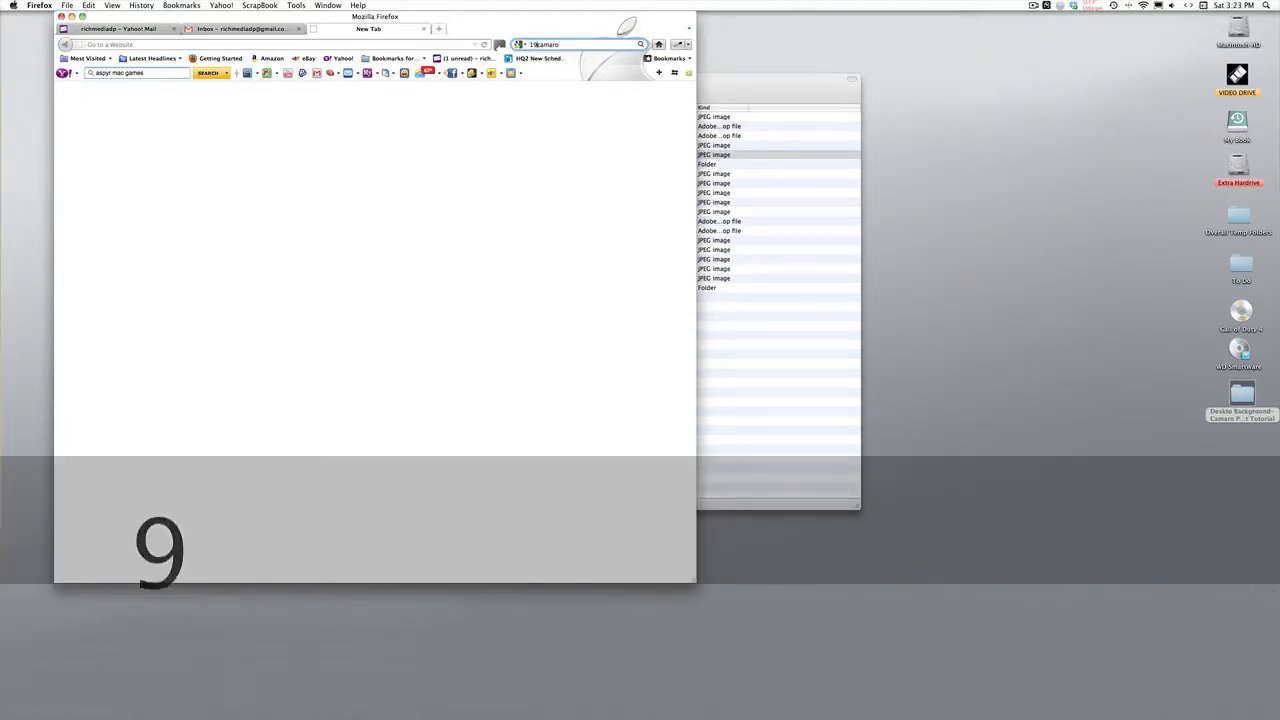
pyautogui.write('67')
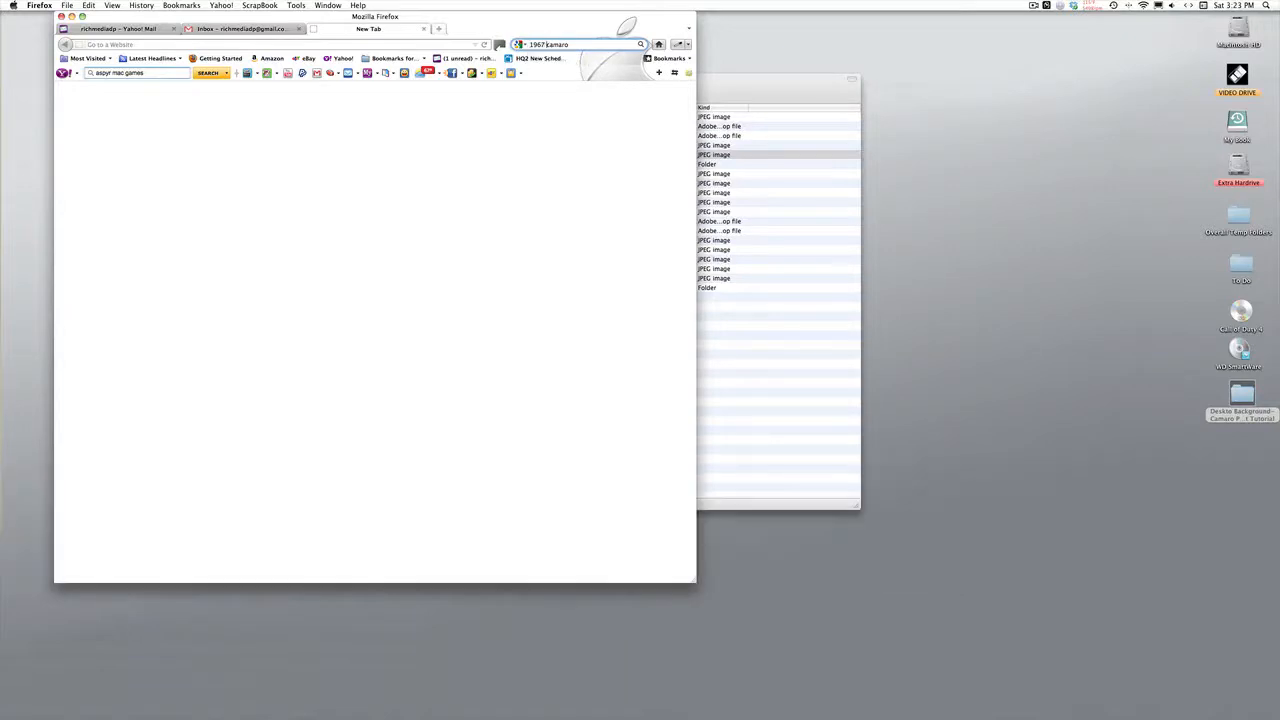
pyautogui.click(640, 45)
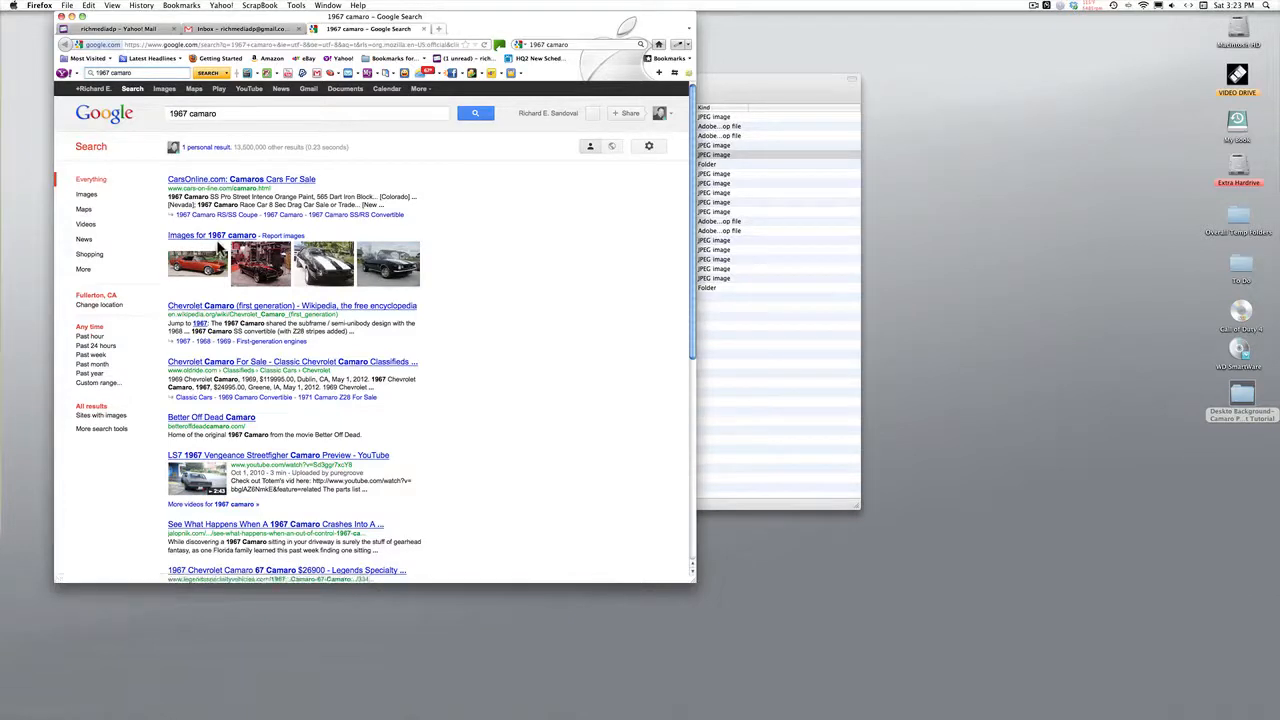
# Browse the image results for 1967 Camaro in a wider browser window and view the dark blue Camaro picture from firstgencamaro.com.
pyautogui.click(226, 236)
pyautogui.moveTo(600, 322)
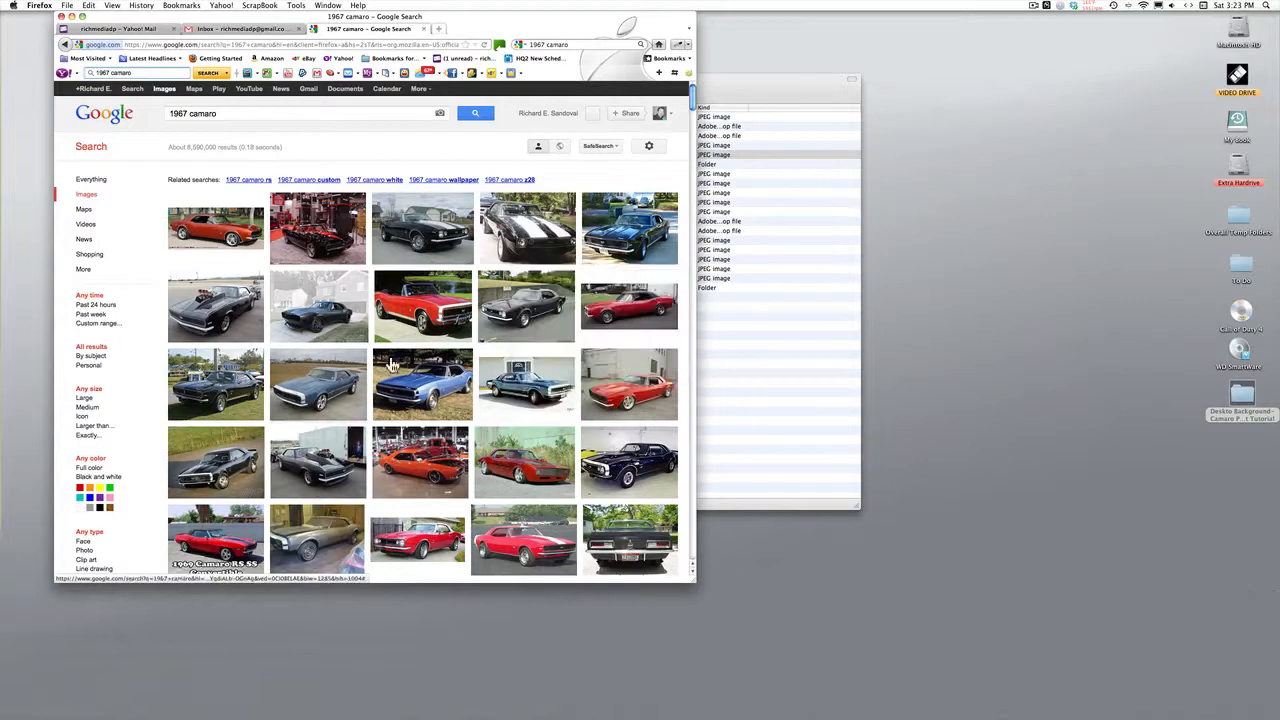
pyautogui.moveTo(695, 590); pyautogui.dragTo(890, 590)
pyautogui.scroll(-3, 772, 400)
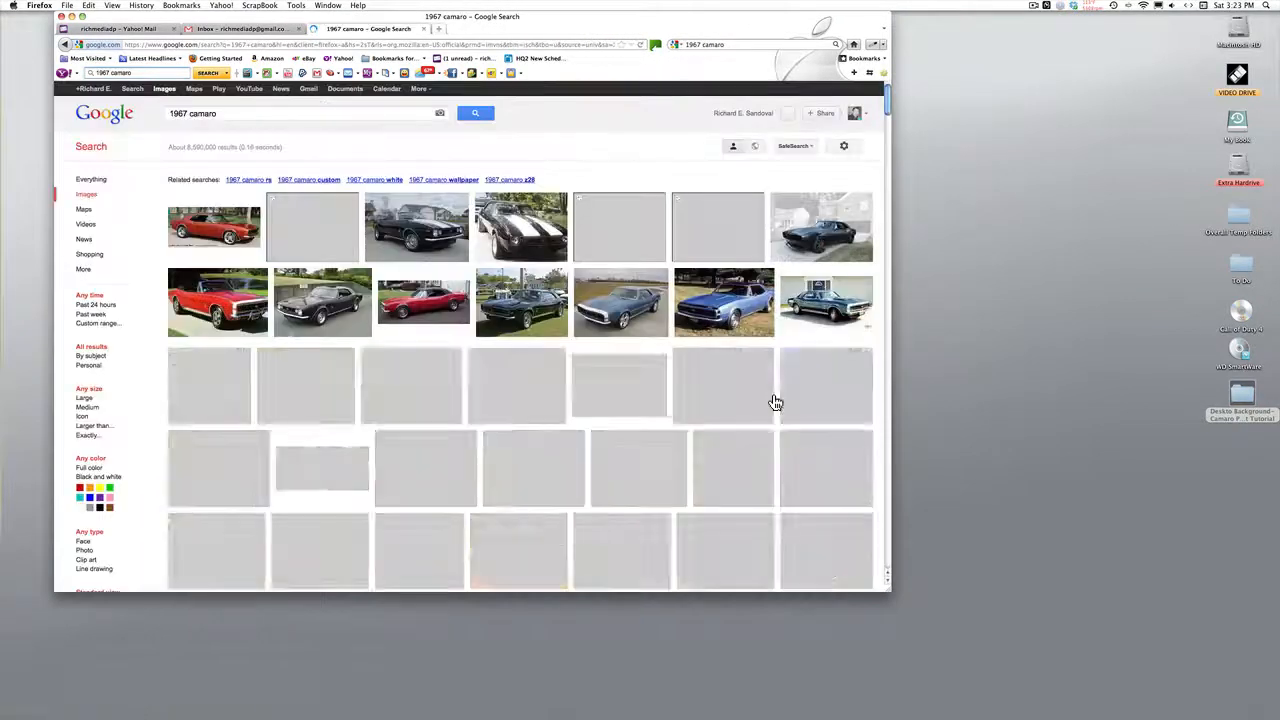
pyautogui.scroll(-2, 773, 401)
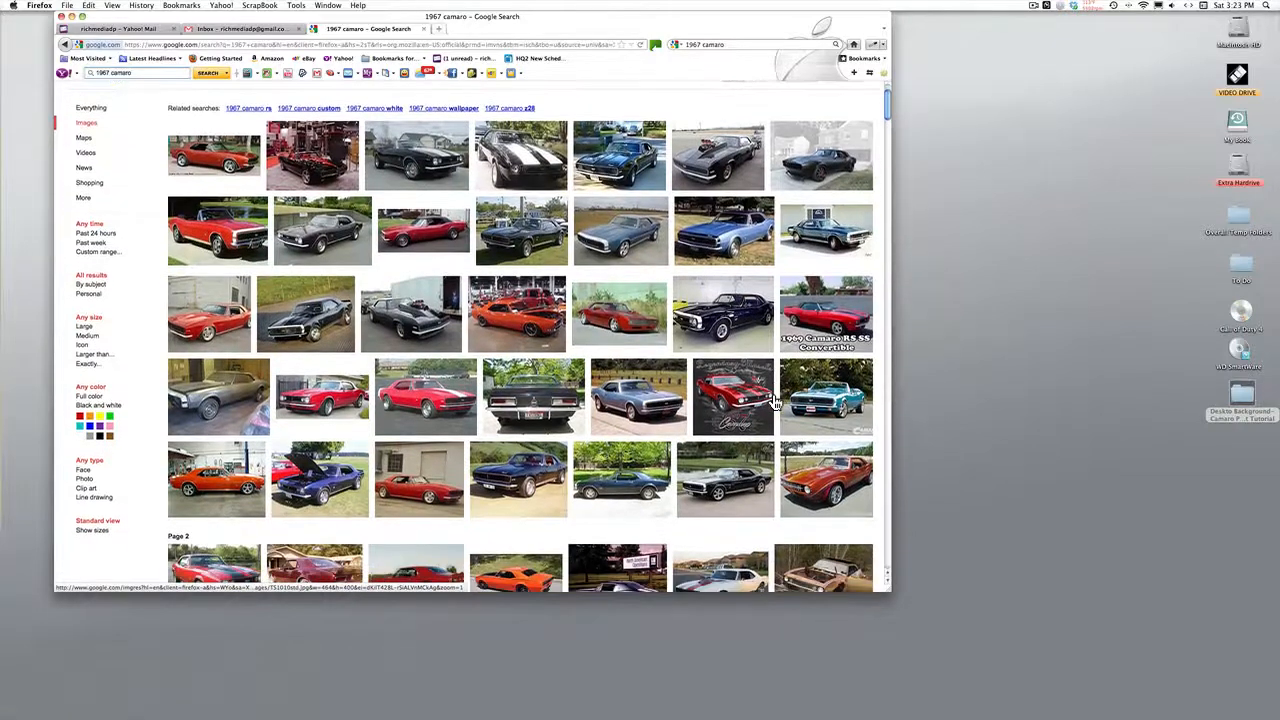
pyautogui.click(735, 337)
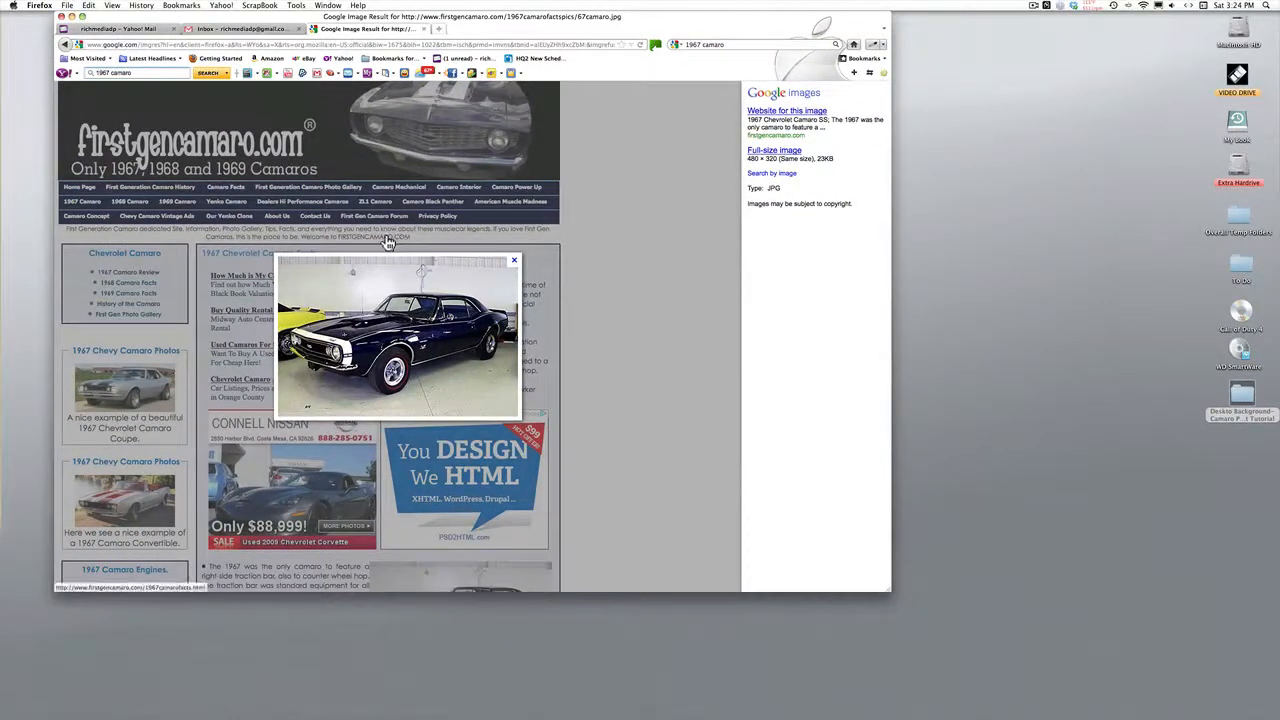
pyautogui.click(516, 266)
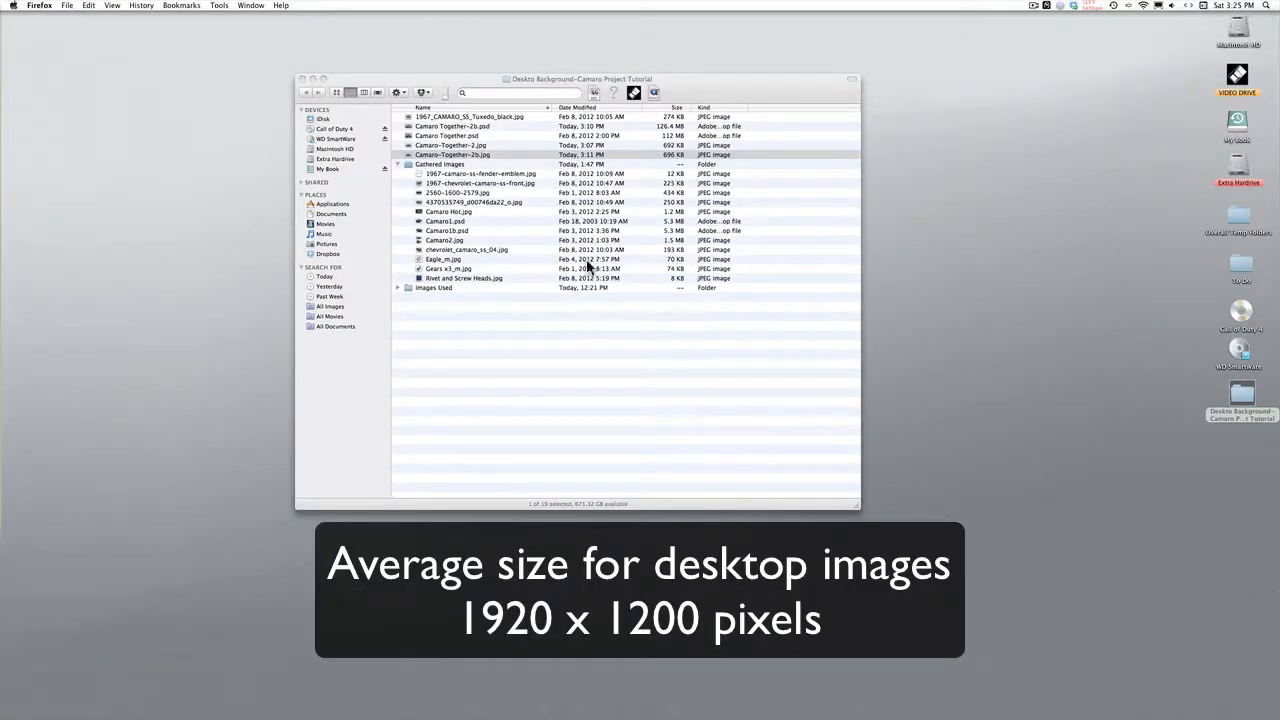
# Switch to Photoshop, move the Camaro Together-2b.psd window down below the project folder window, and bring the folder window to the front.
pyautogui.moveTo(1254, 705)
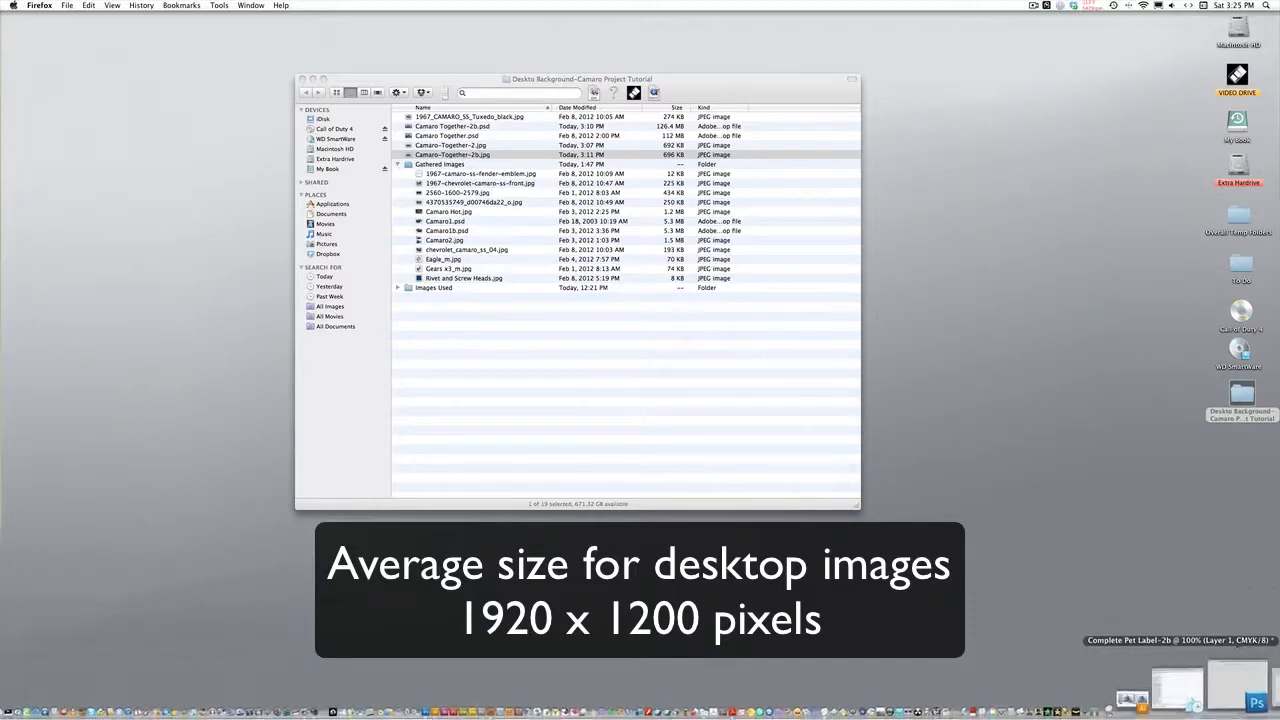
pyautogui.click(1254, 705)
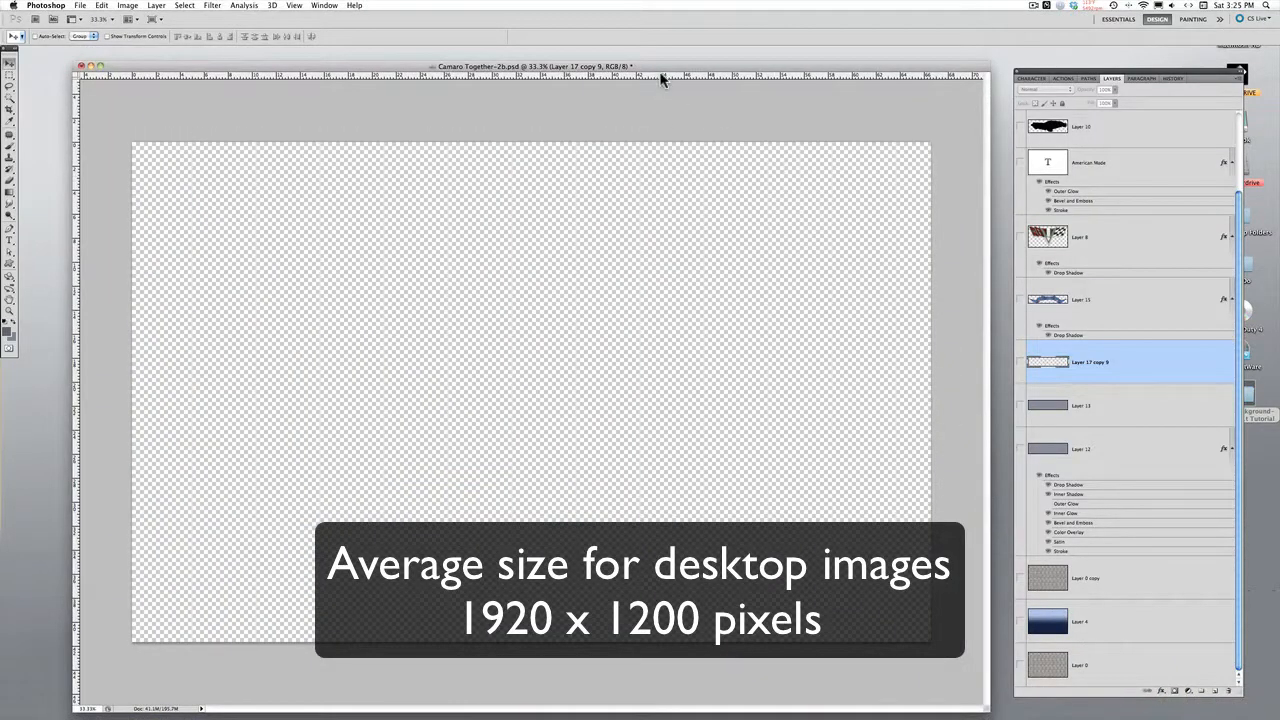
pyautogui.moveTo(661, 73); pyautogui.dragTo(631, 53)
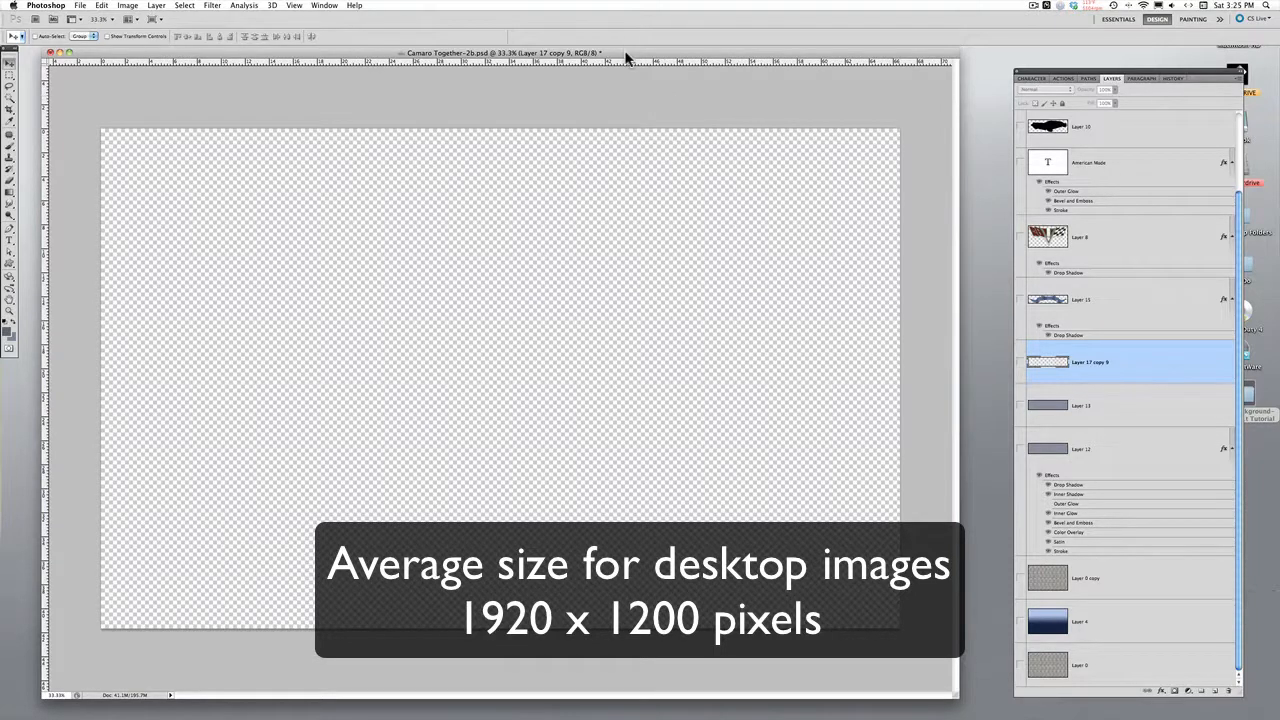
pyautogui.moveTo(627, 58); pyautogui.dragTo(653, 518)
pyautogui.click(653, 474)
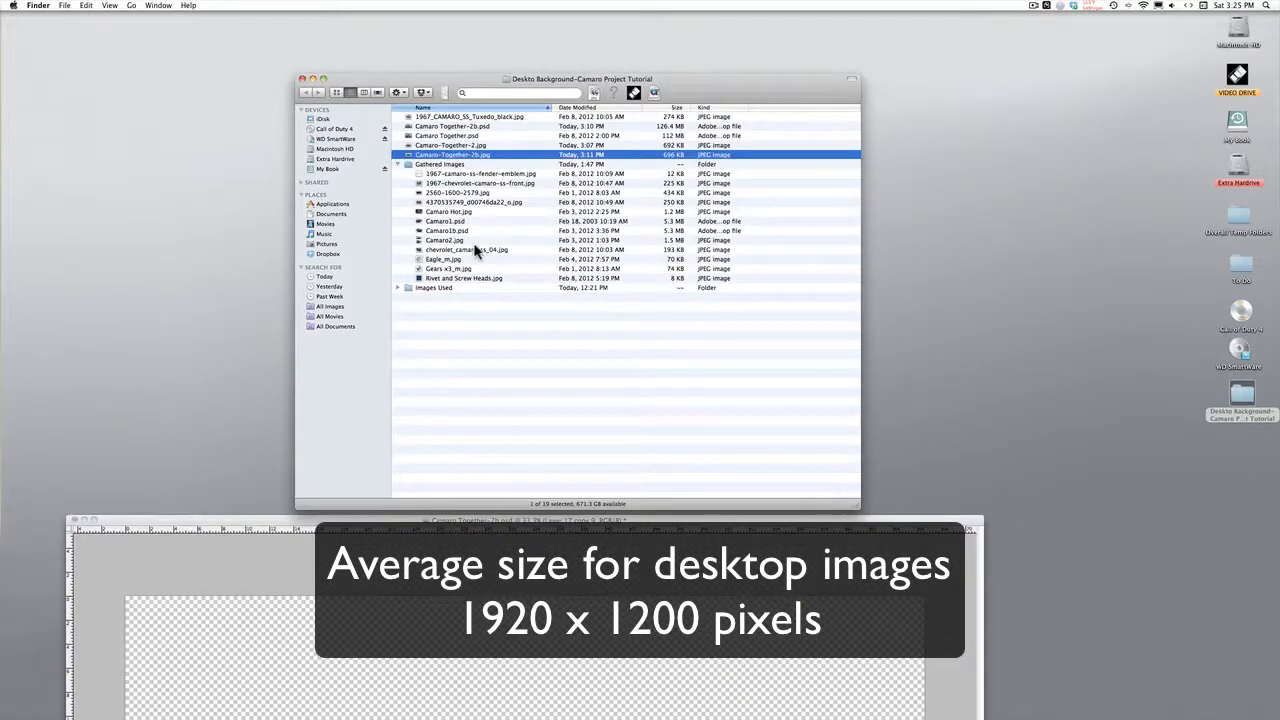
# Examine how the project folder is organised into the Gathered Images and Images Used subfolders.
pyautogui.click(398, 164)
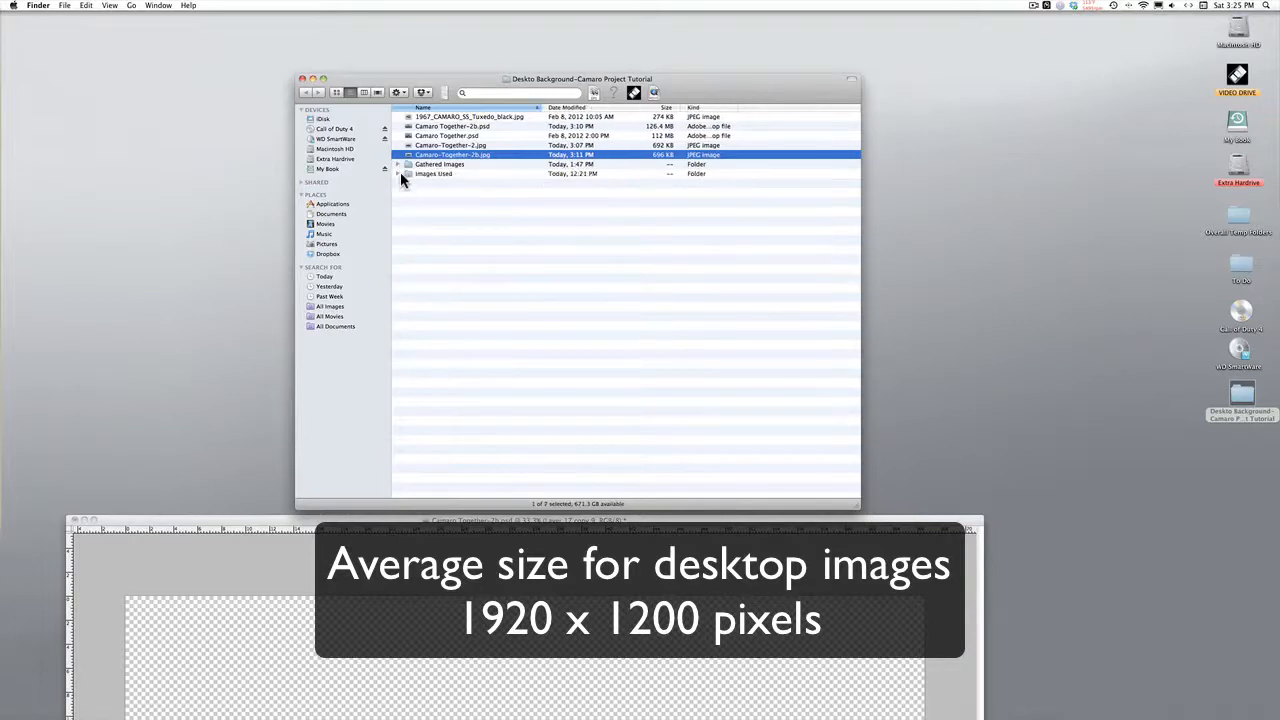
pyautogui.click(398, 165)
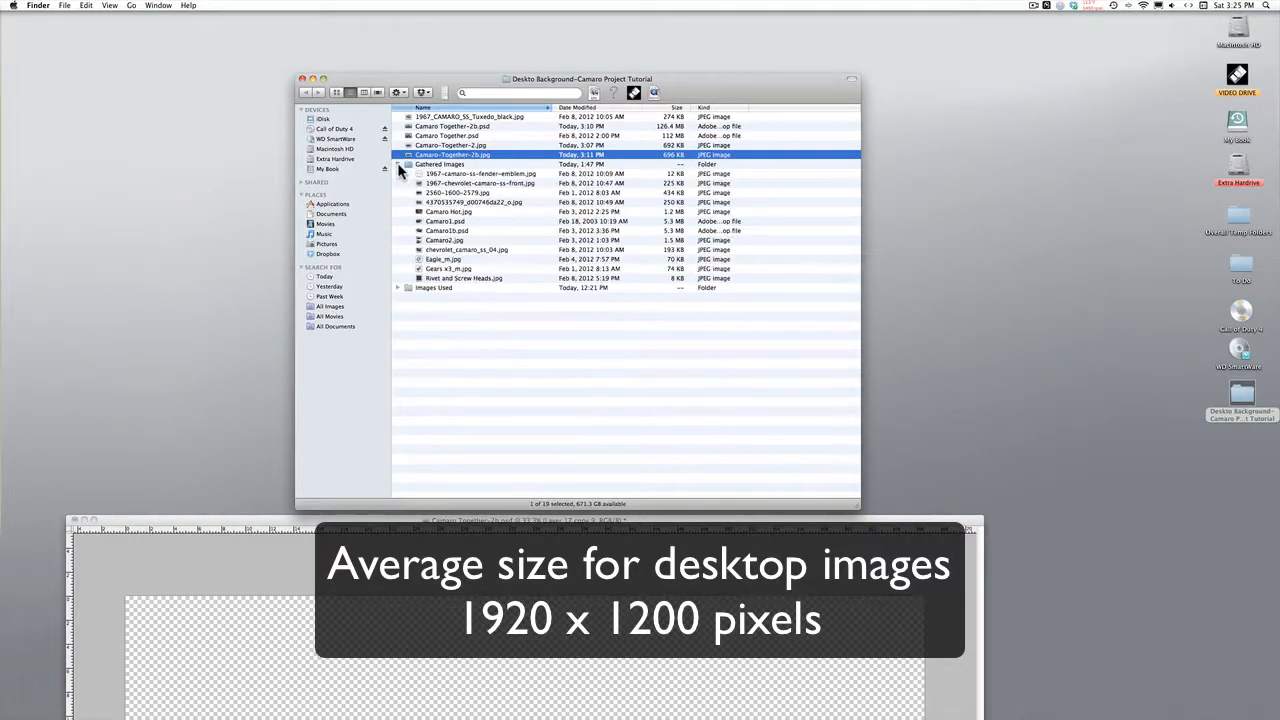
pyautogui.click(409, 166)
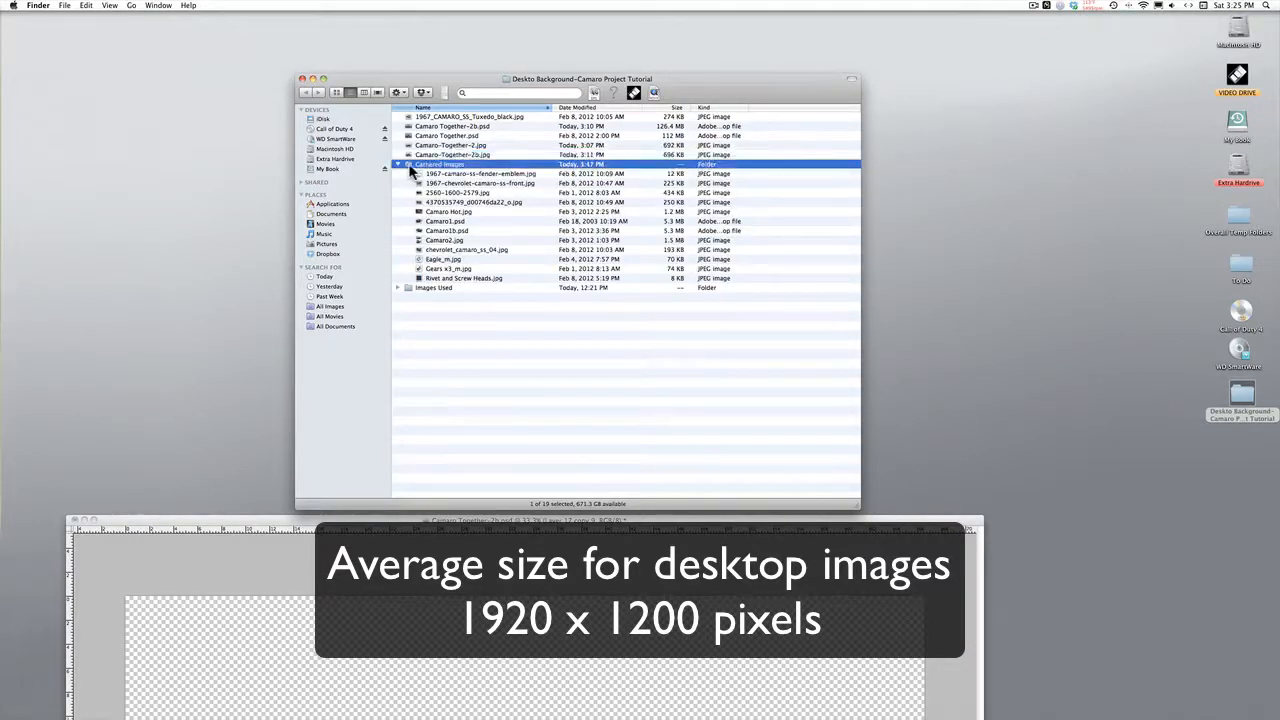
pyautogui.click(410, 289)
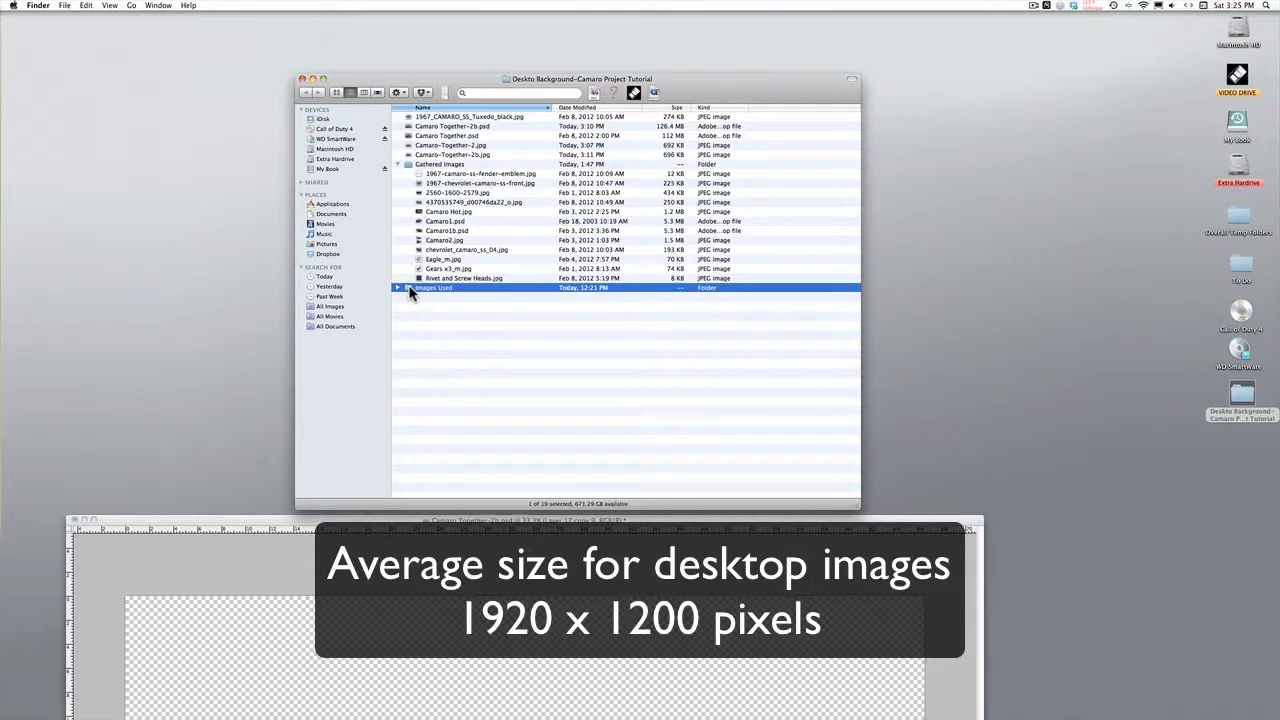
pyautogui.click(436, 166)
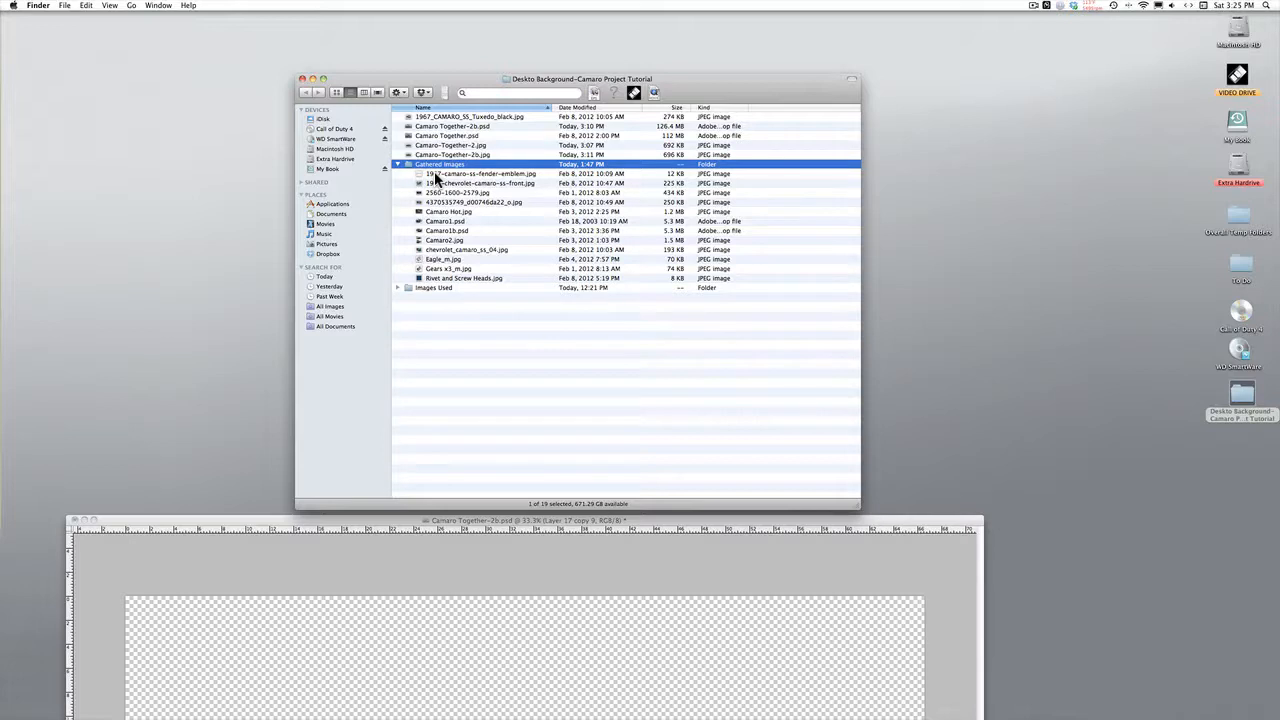
# Preview 1967-camaro-ss-fender-emblem.jpg and 1967-chevrolet-camaro-ss-front.jpg from the Gathered Images folder, one after the other.
pyautogui.click(440, 176)
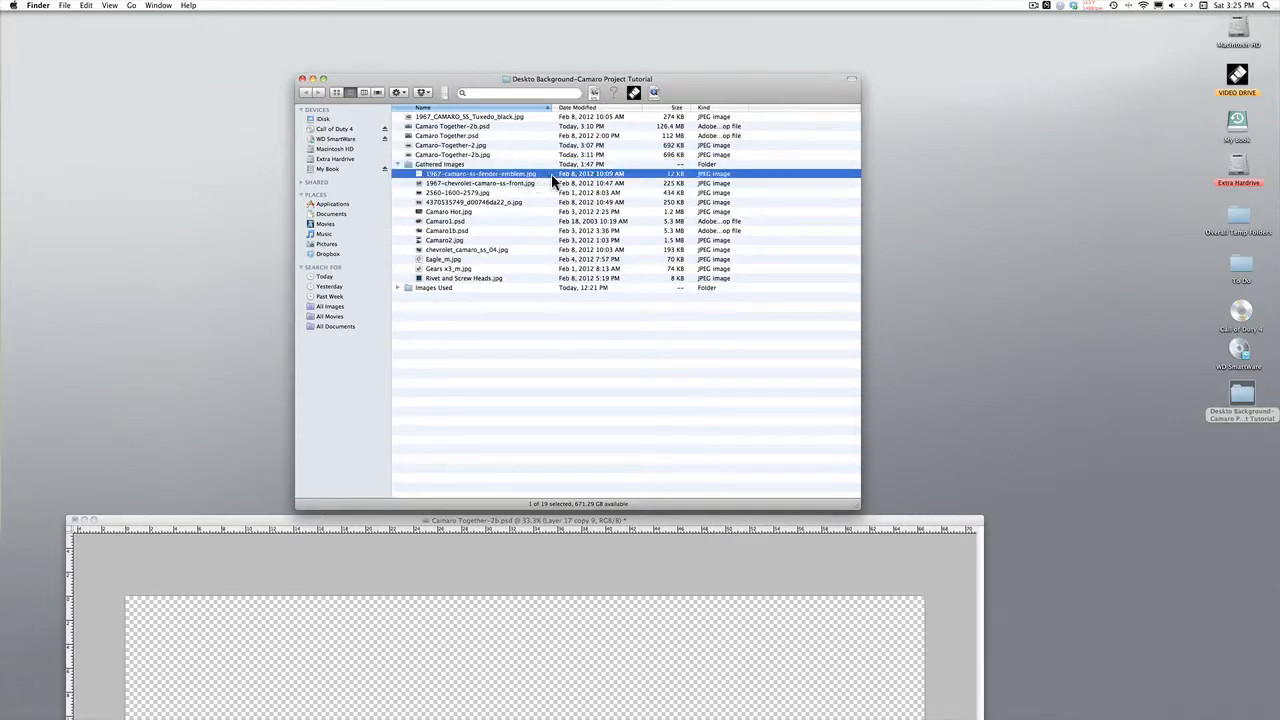
pyautogui.press('space')
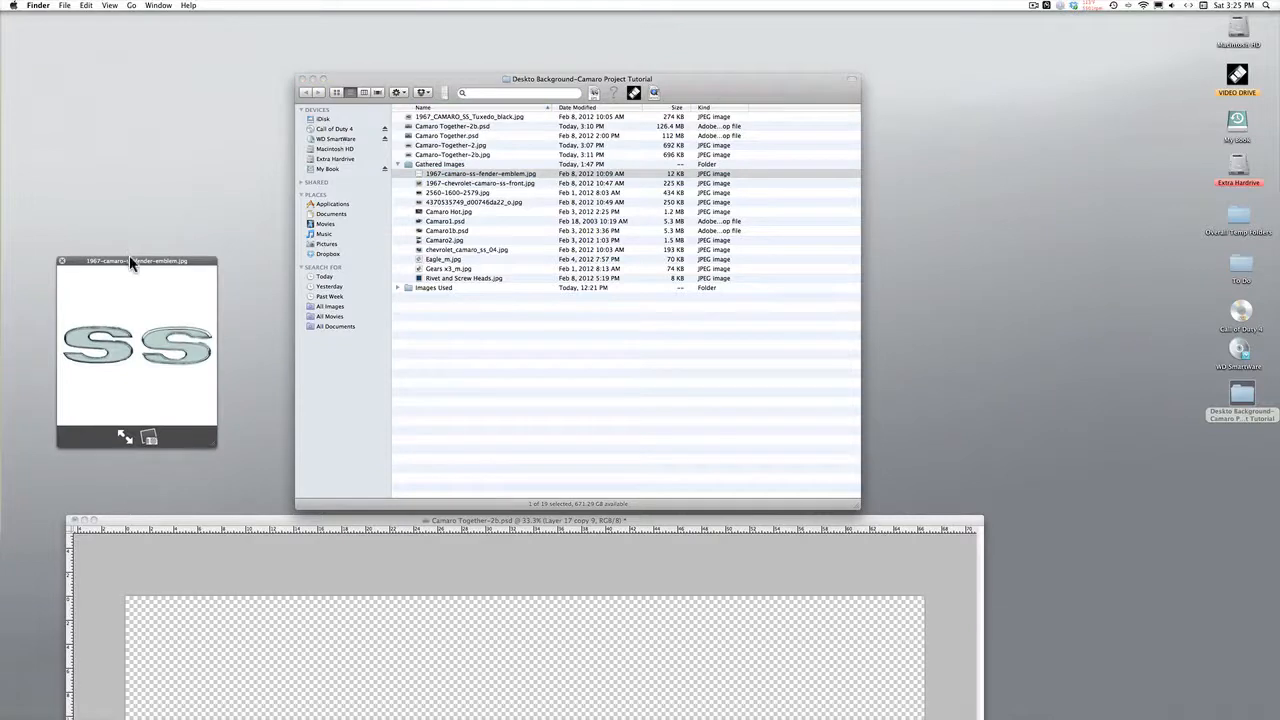
pyautogui.moveTo(129, 255); pyautogui.dragTo(596, 178)
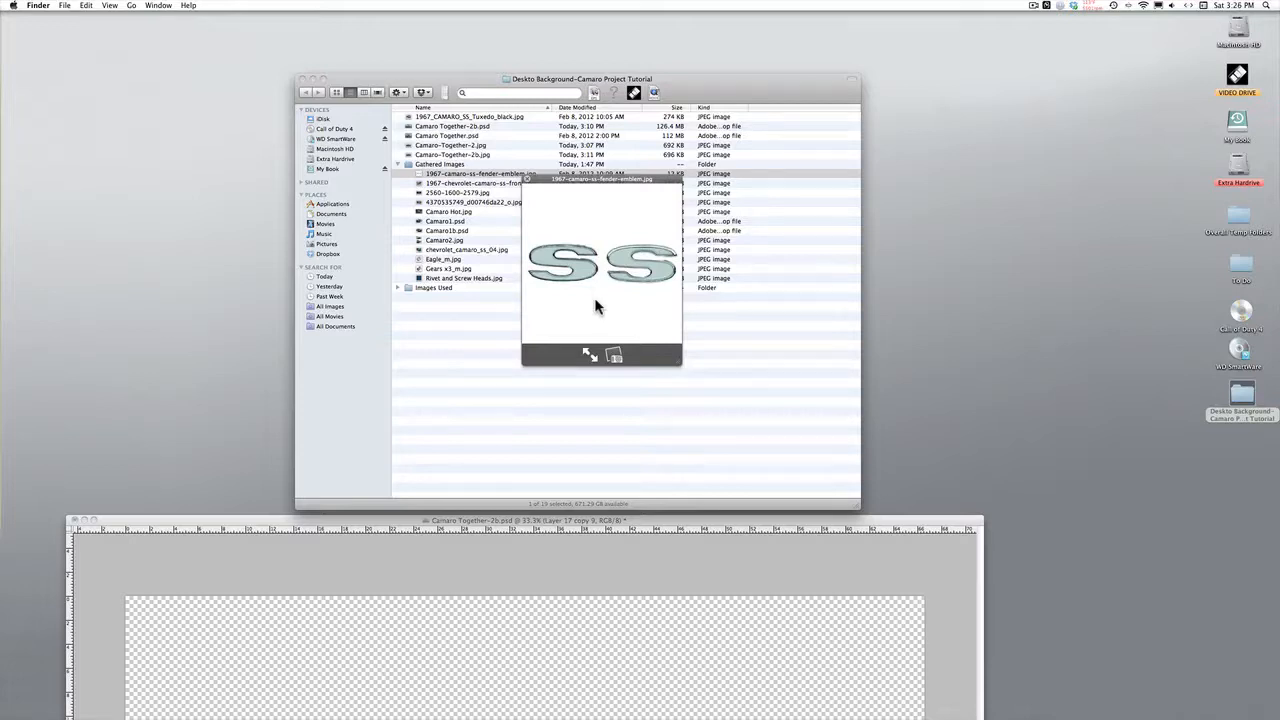
pyautogui.click(527, 181)
pyautogui.click(501, 182)
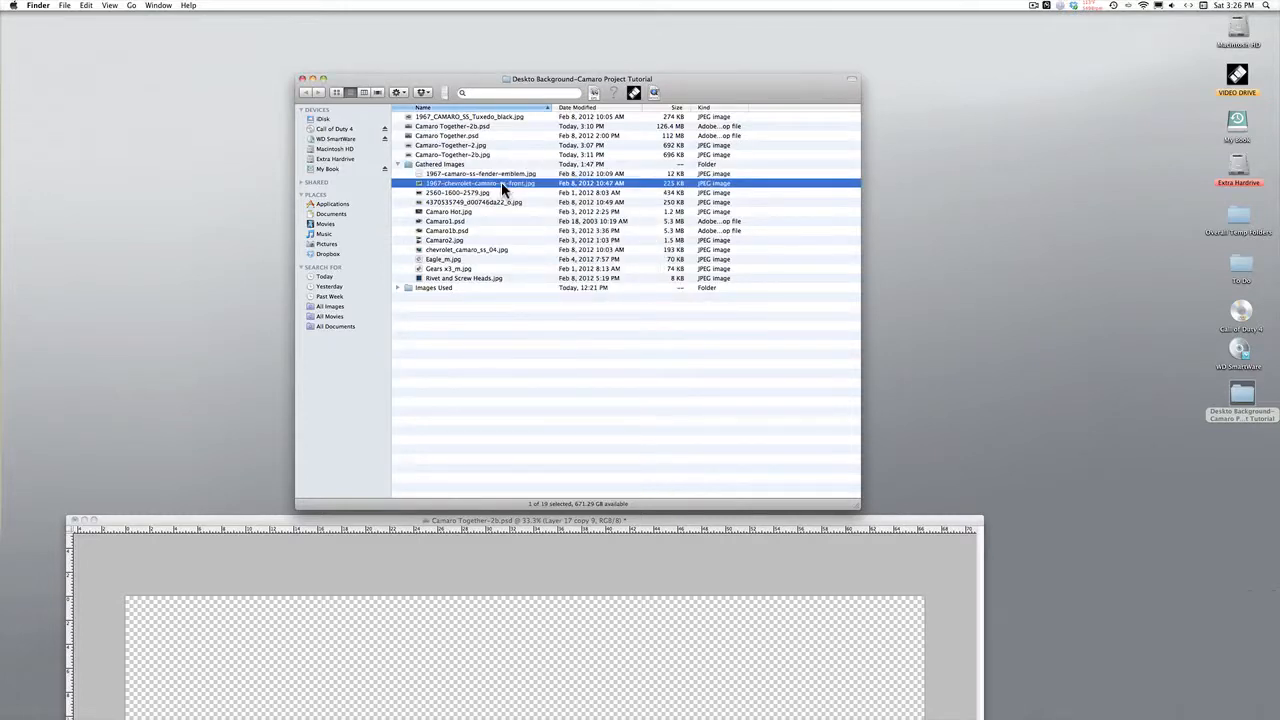
pyautogui.press('space')
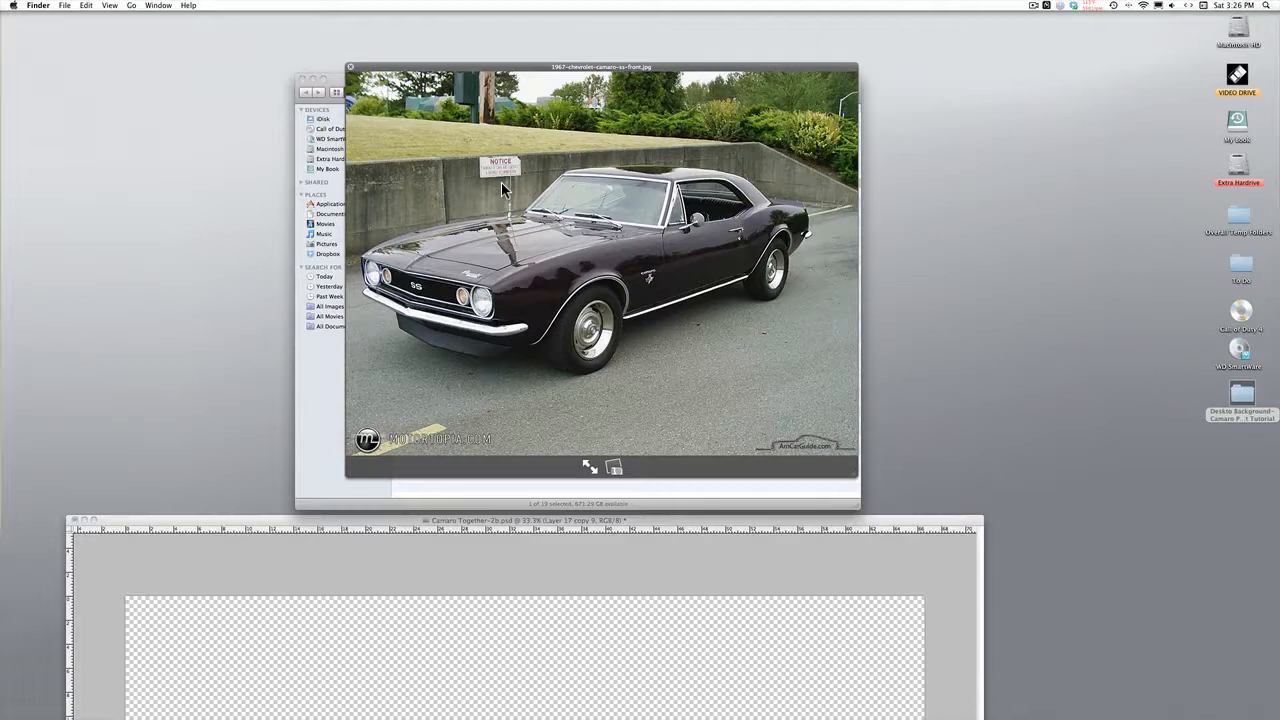
# Switch to Photoshop and view the variants of the Pen tool.
pyautogui.click(578, 529)
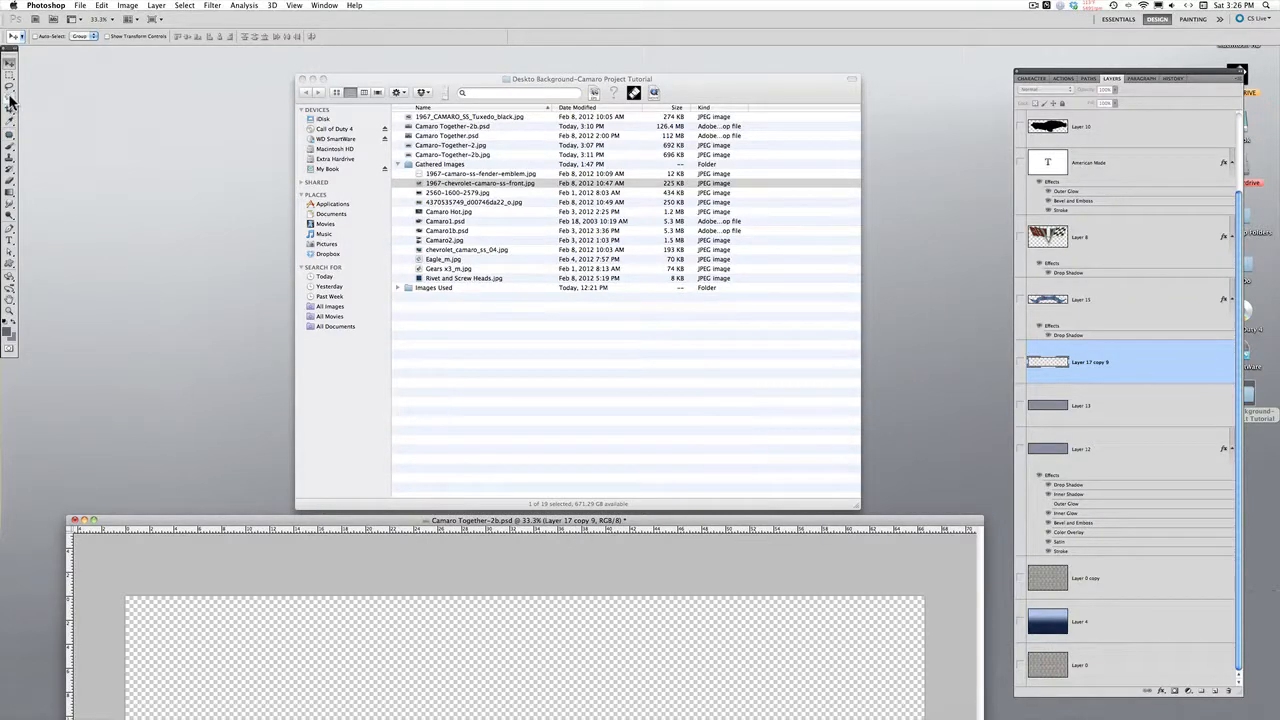
pyautogui.click(11, 230)
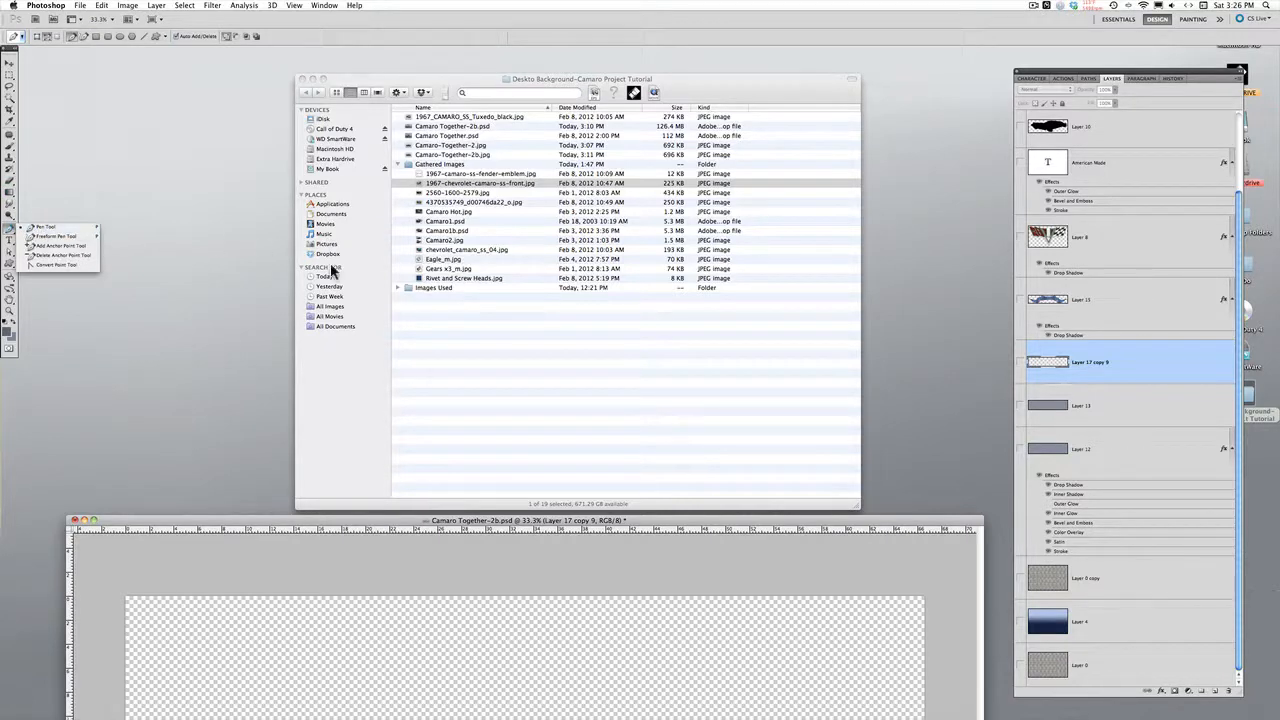
pyautogui.rightClick(380, 326)
pyautogui.click(374, 371)
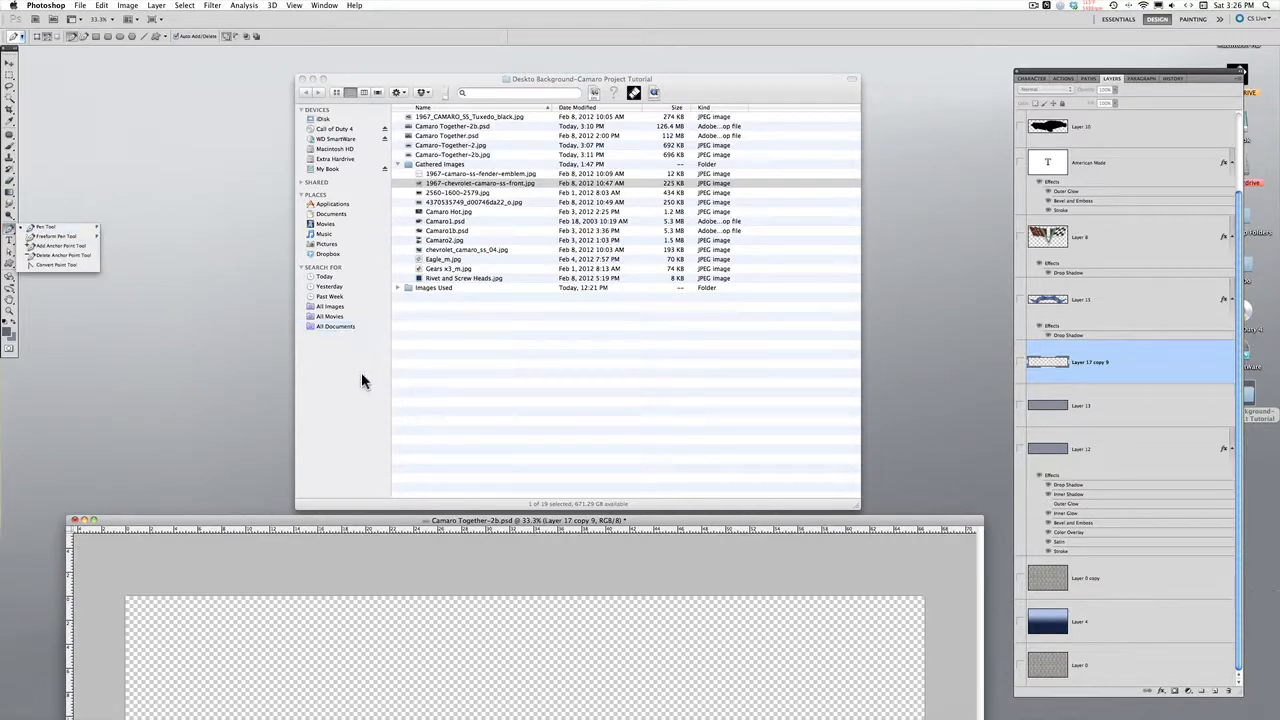
pyautogui.click(384, 512)
pyautogui.press('space')
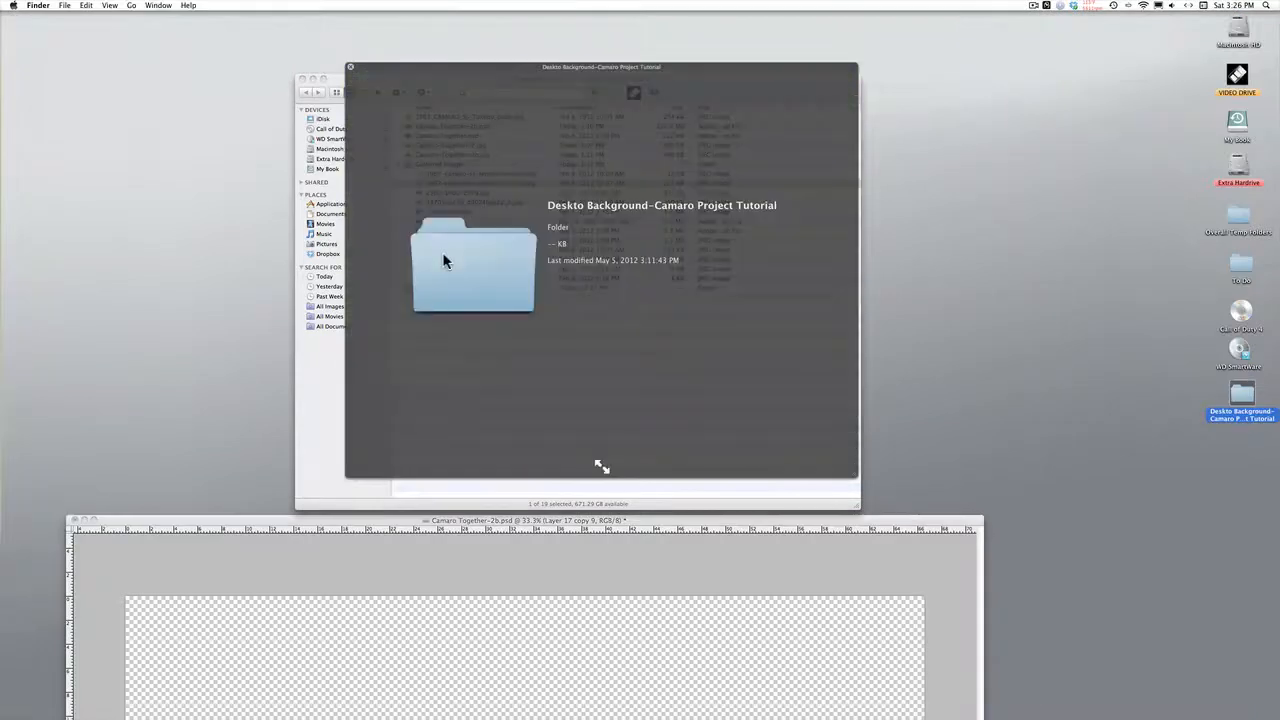
pyautogui.click(351, 68)
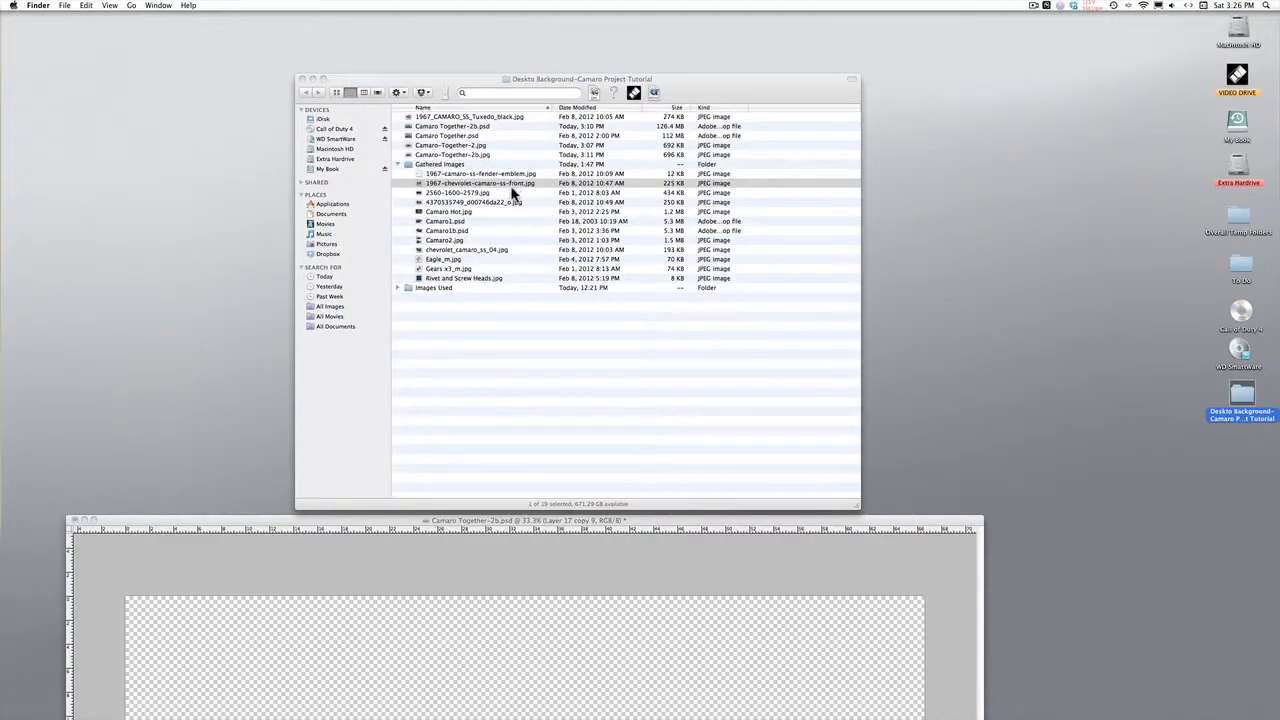
pyautogui.click(510, 187)
pyautogui.press('Down')
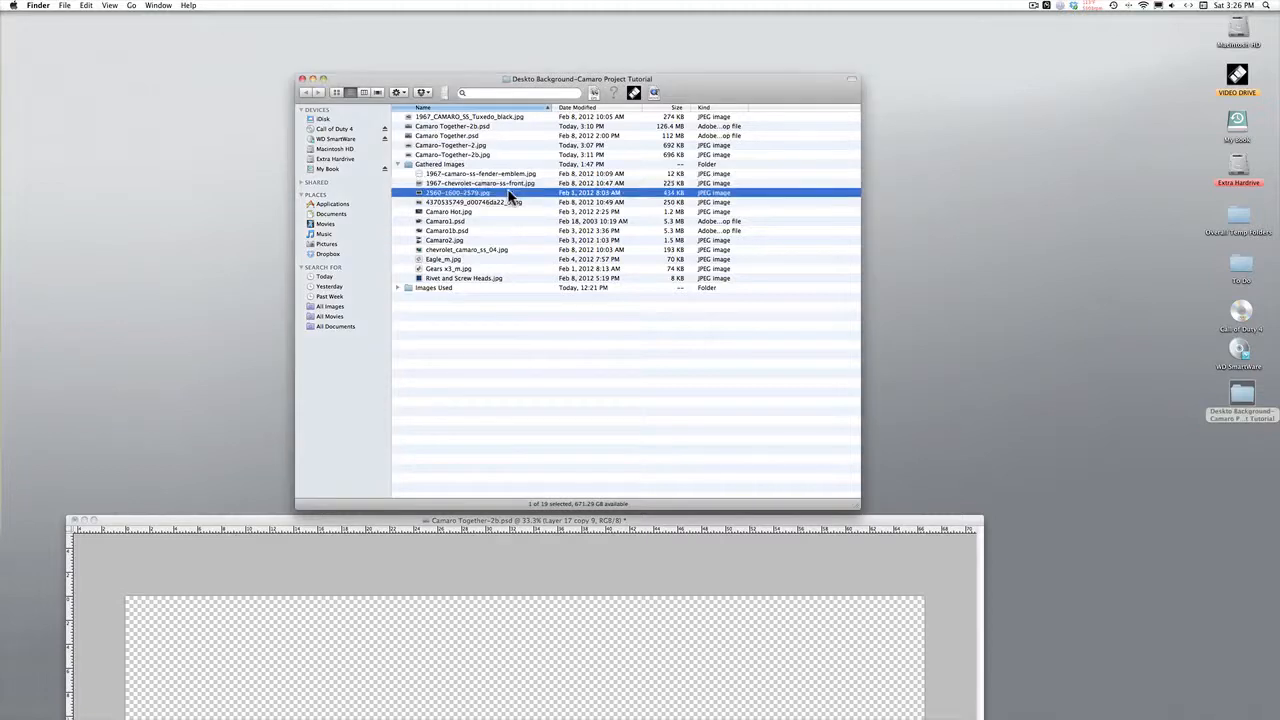
pyautogui.press('space')
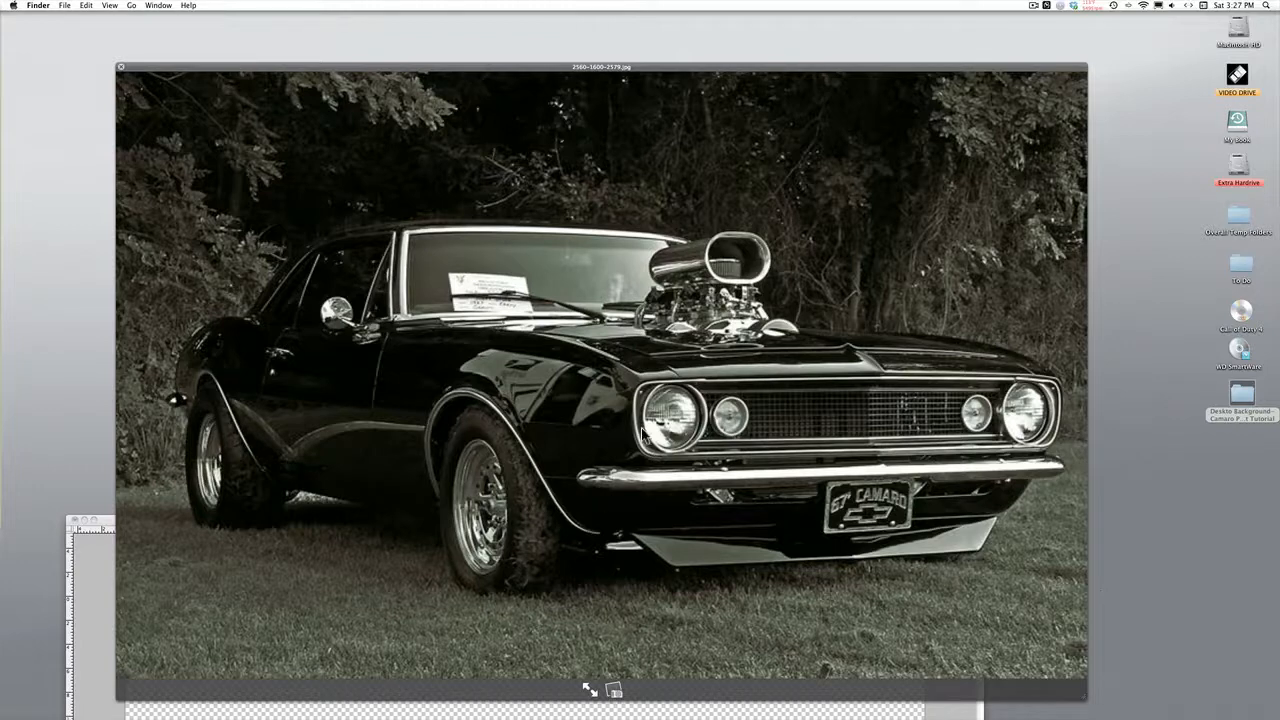
pyautogui.click(120, 68)
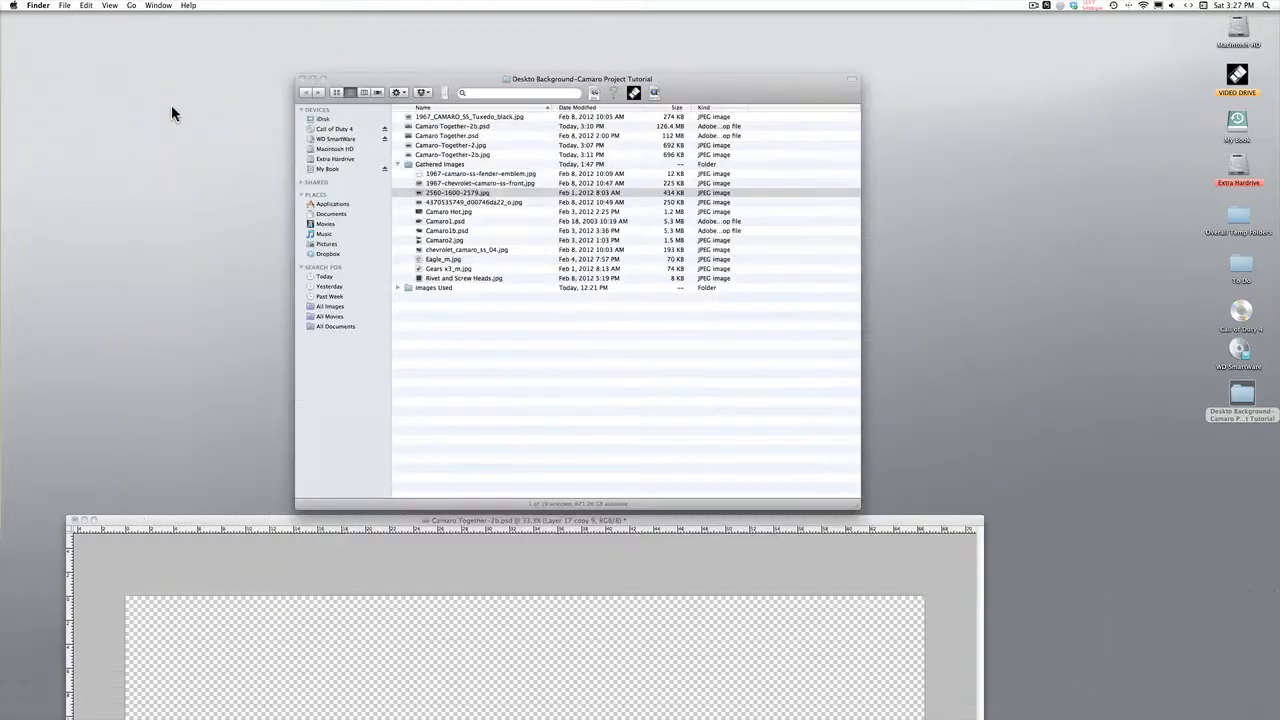
pyautogui.click(468, 202)
pyautogui.press('space')
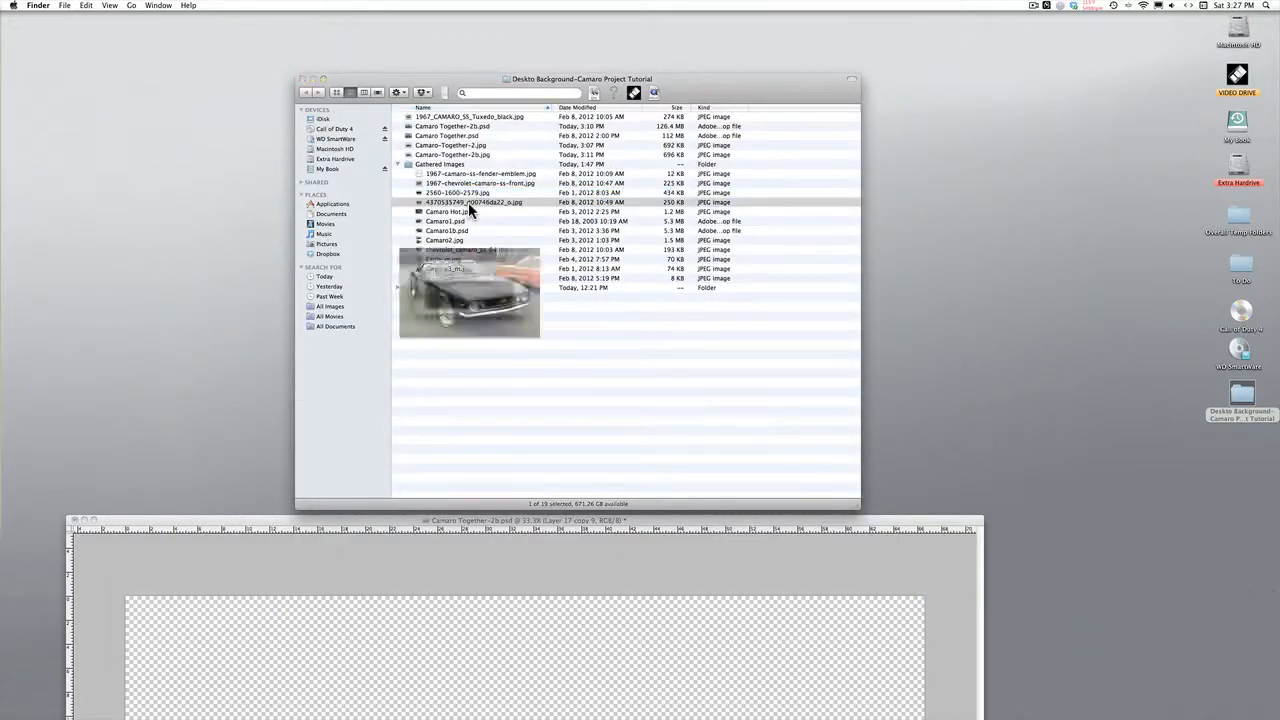
pyautogui.moveTo(519, 375); pyautogui.dragTo(464, 80)
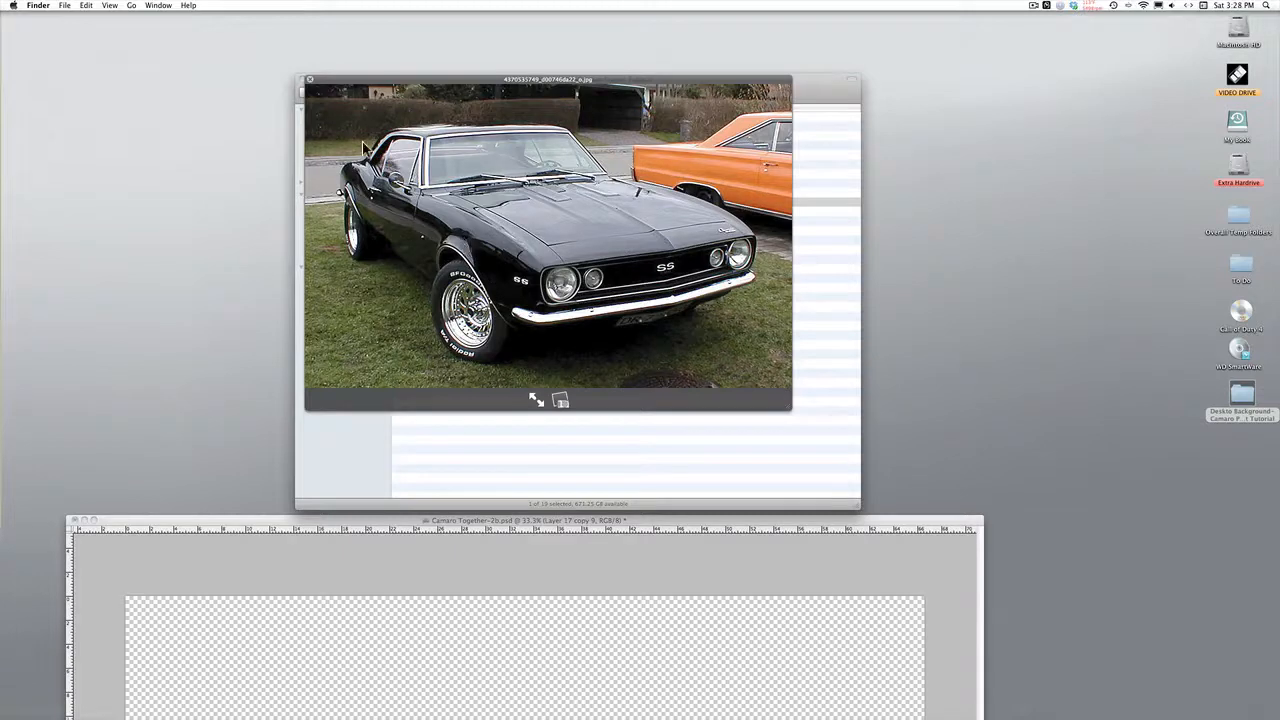
pyautogui.click(310, 85)
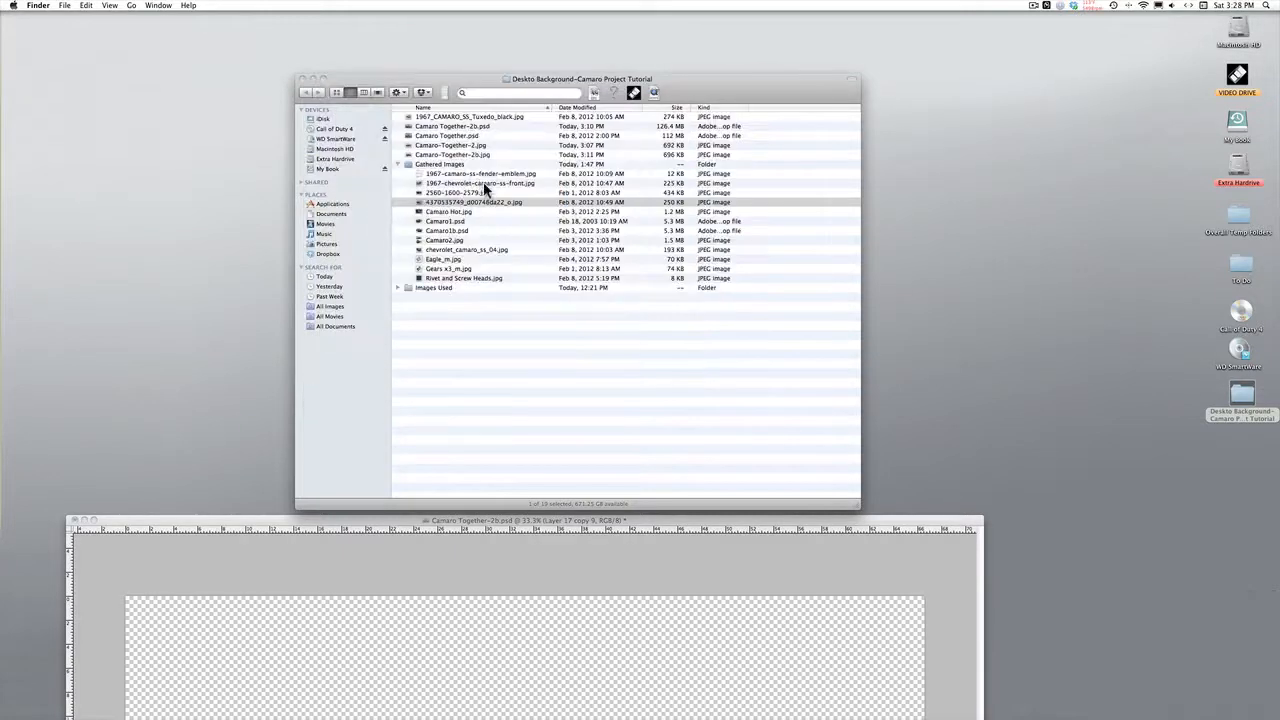
# Preview Camaro Hot.jpg from the Gathered Images folder and close the preview.
pyautogui.click(486, 209)
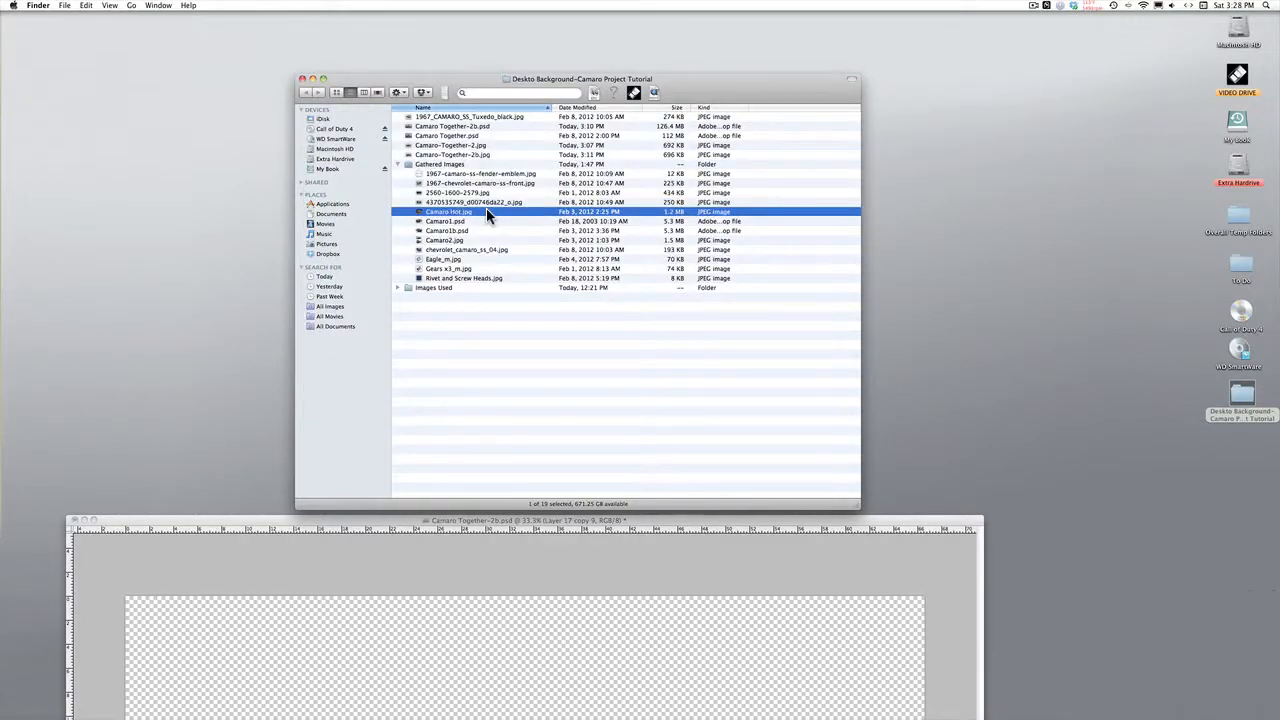
pyautogui.press('space')
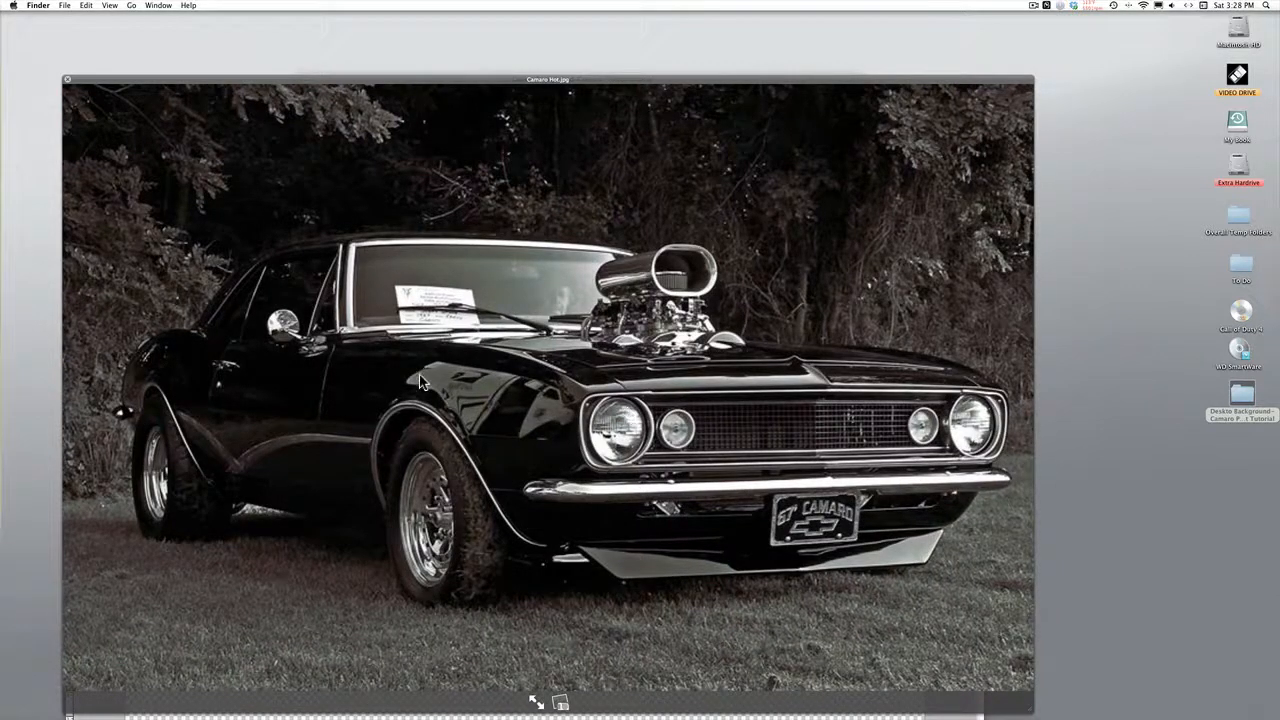
pyautogui.click(67, 82)
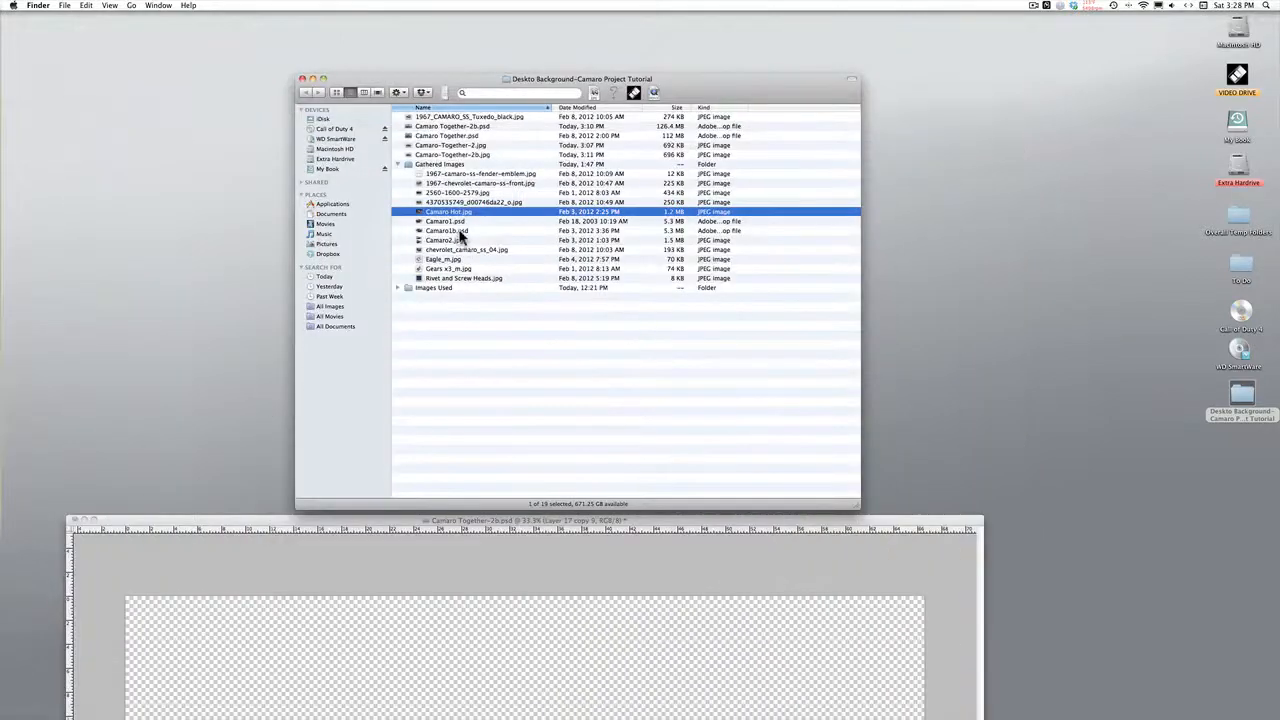
# Preview Camaro1.psd and its mirrored version Camaro1b.psd, one after the other.
pyautogui.click(459, 223)
pyautogui.press('space')
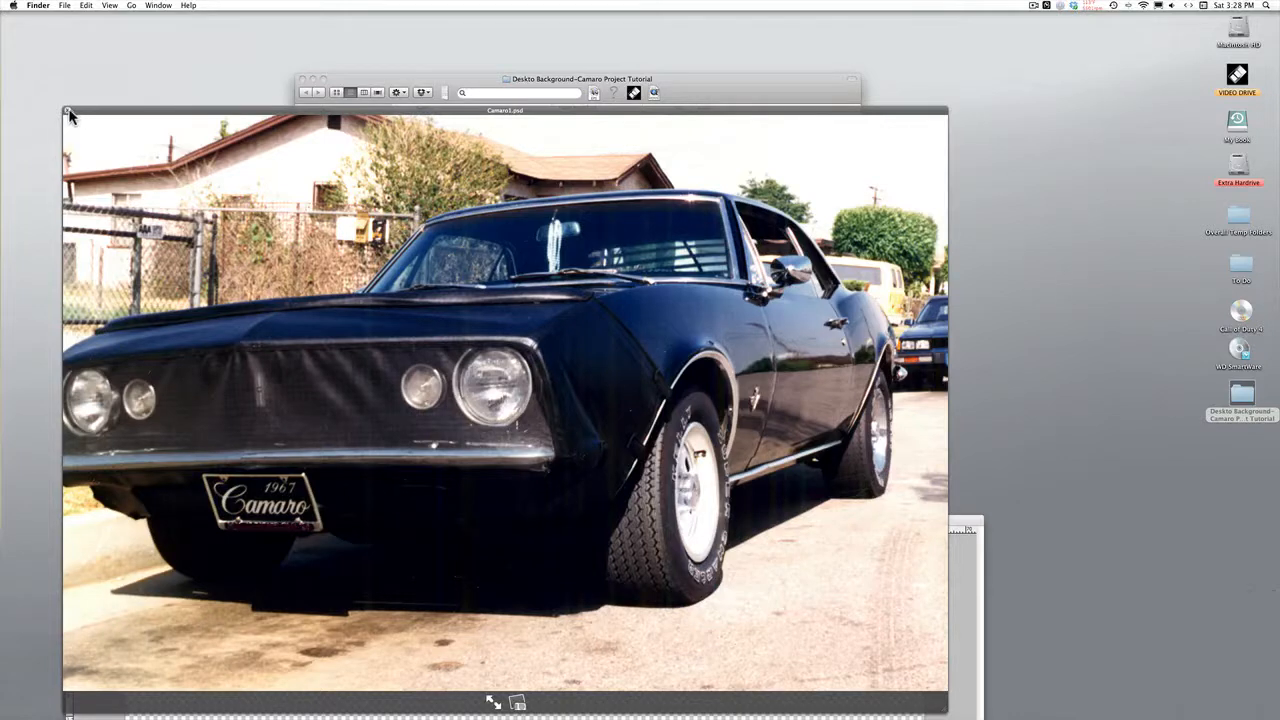
pyautogui.press('space')
pyautogui.click(458, 231)
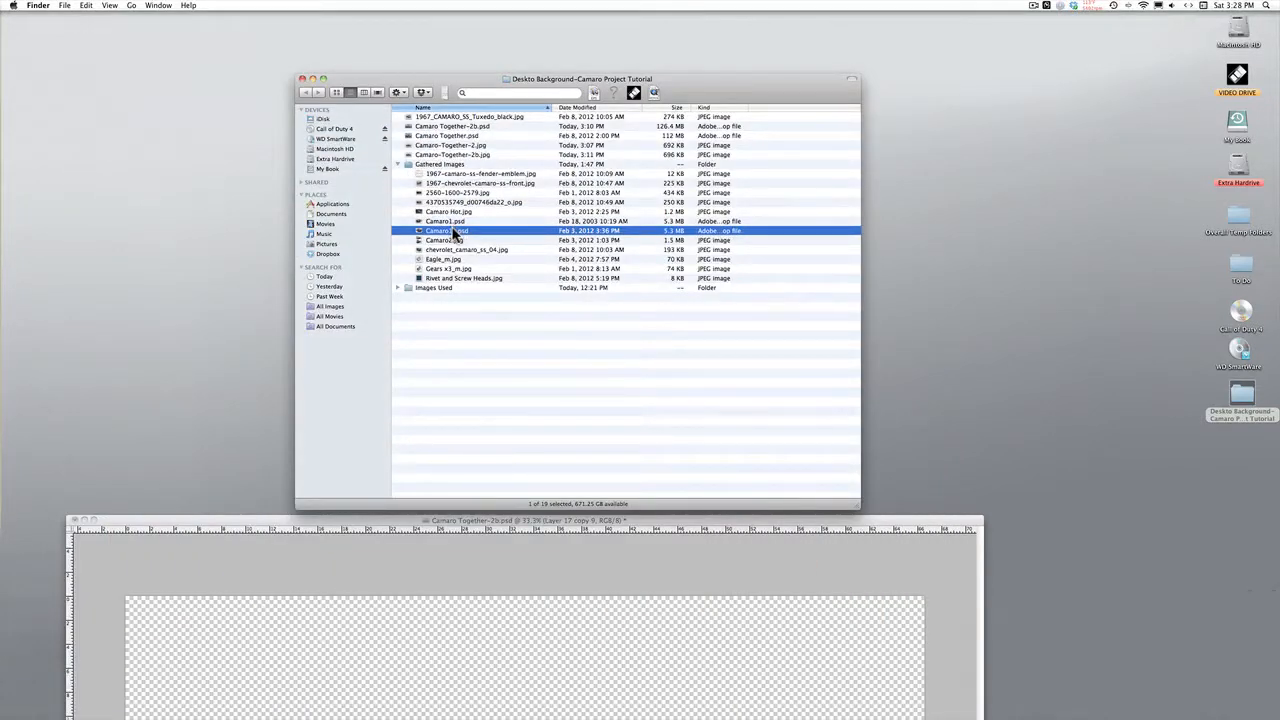
pyautogui.press('space')
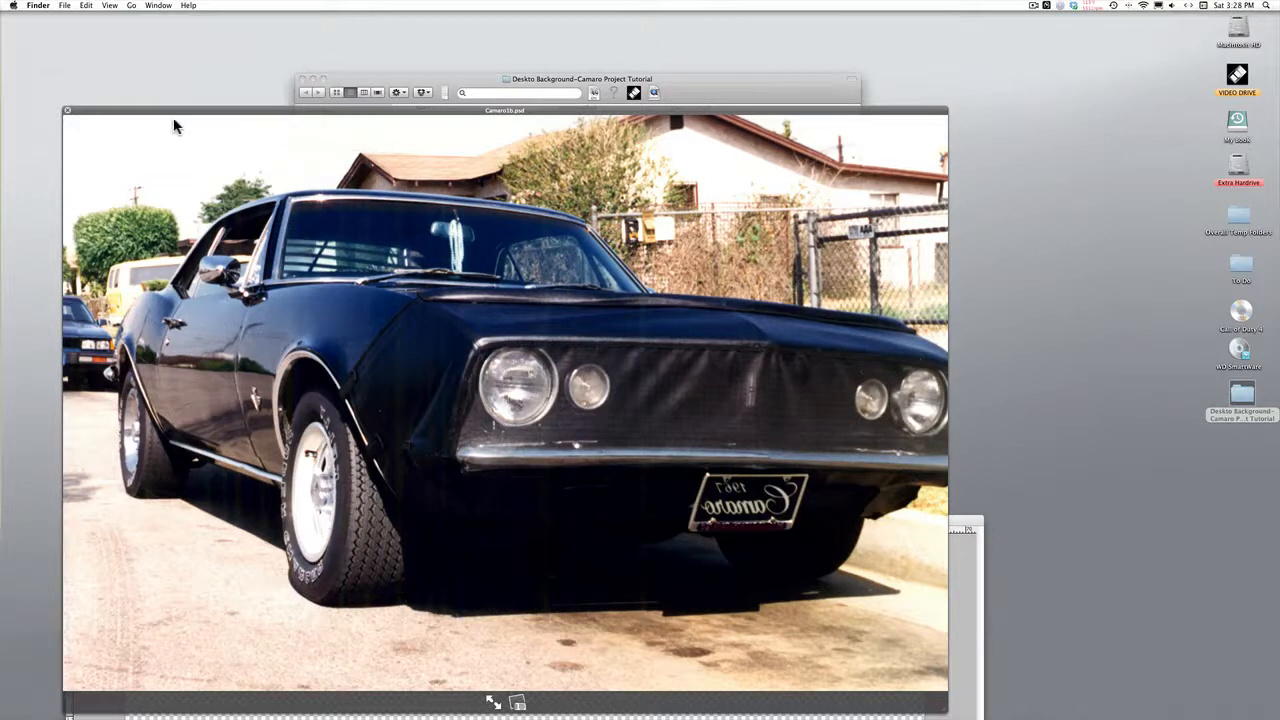
pyautogui.click(68, 111)
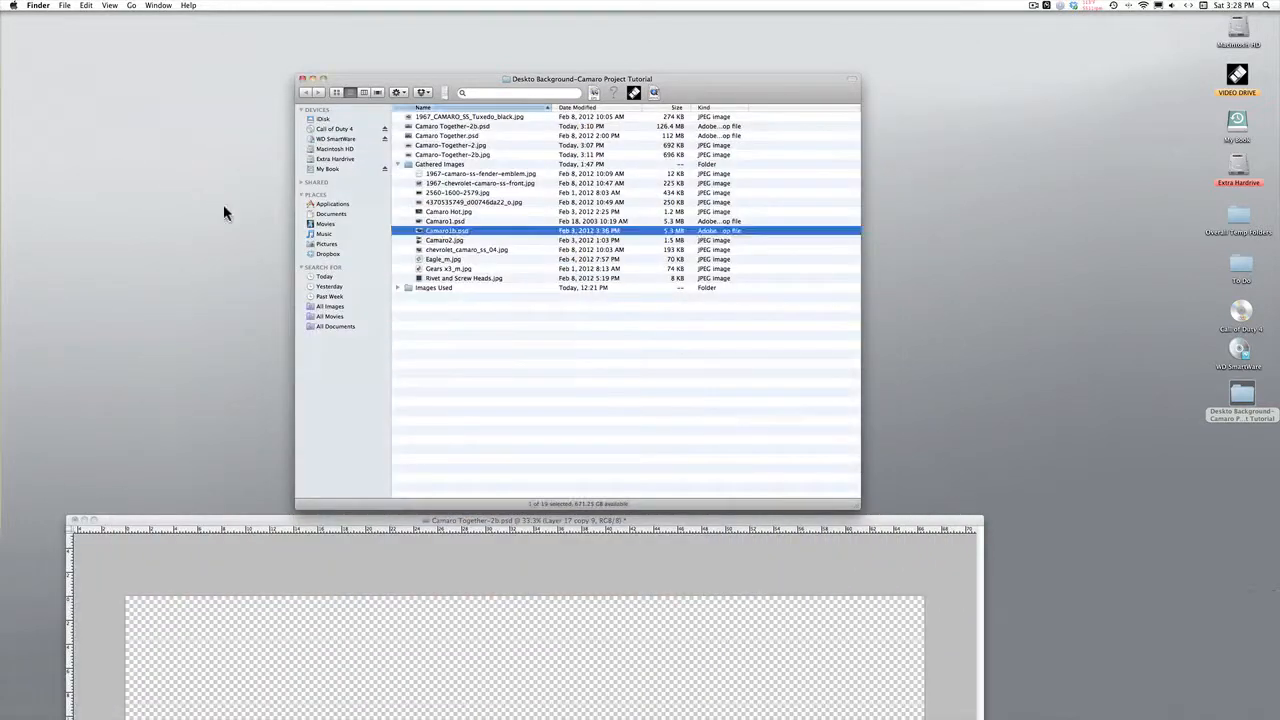
# Preview Camaro2.jpg and chevrolet_camaro_ss_04.jpg, moving the second preview up for a better view.
pyautogui.click(453, 238)
pyautogui.press('space')
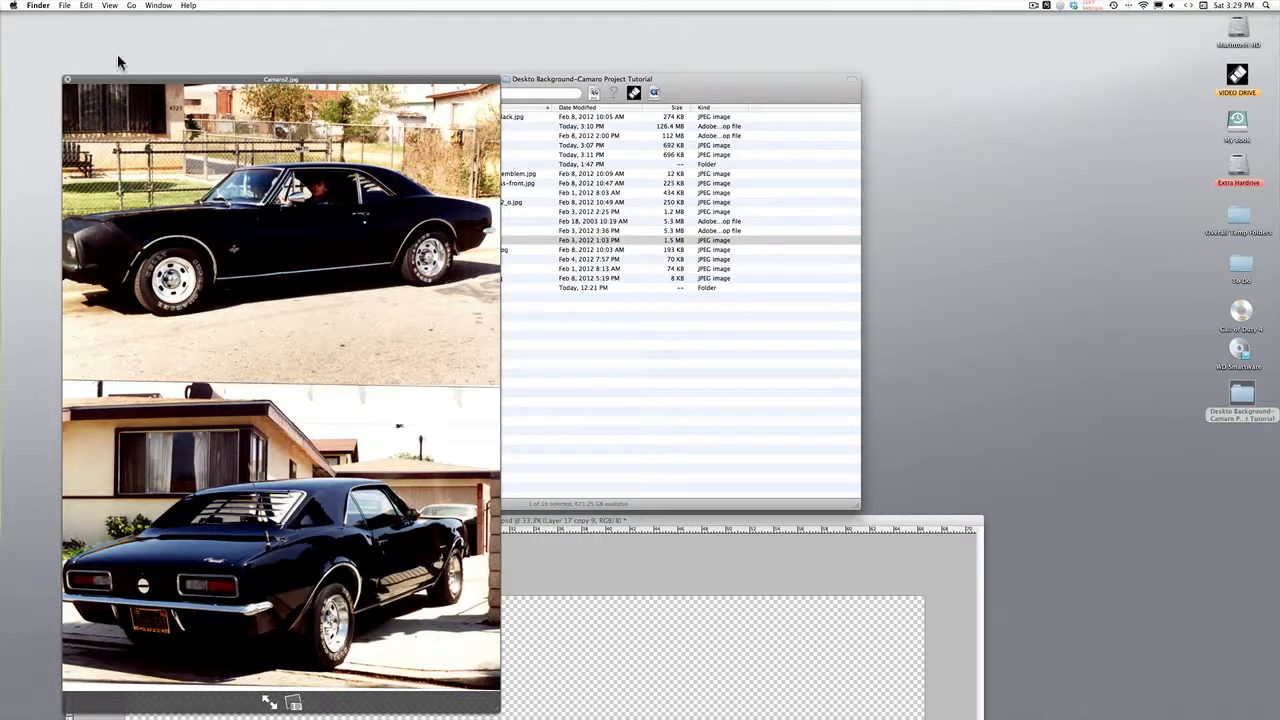
pyautogui.click(67, 80)
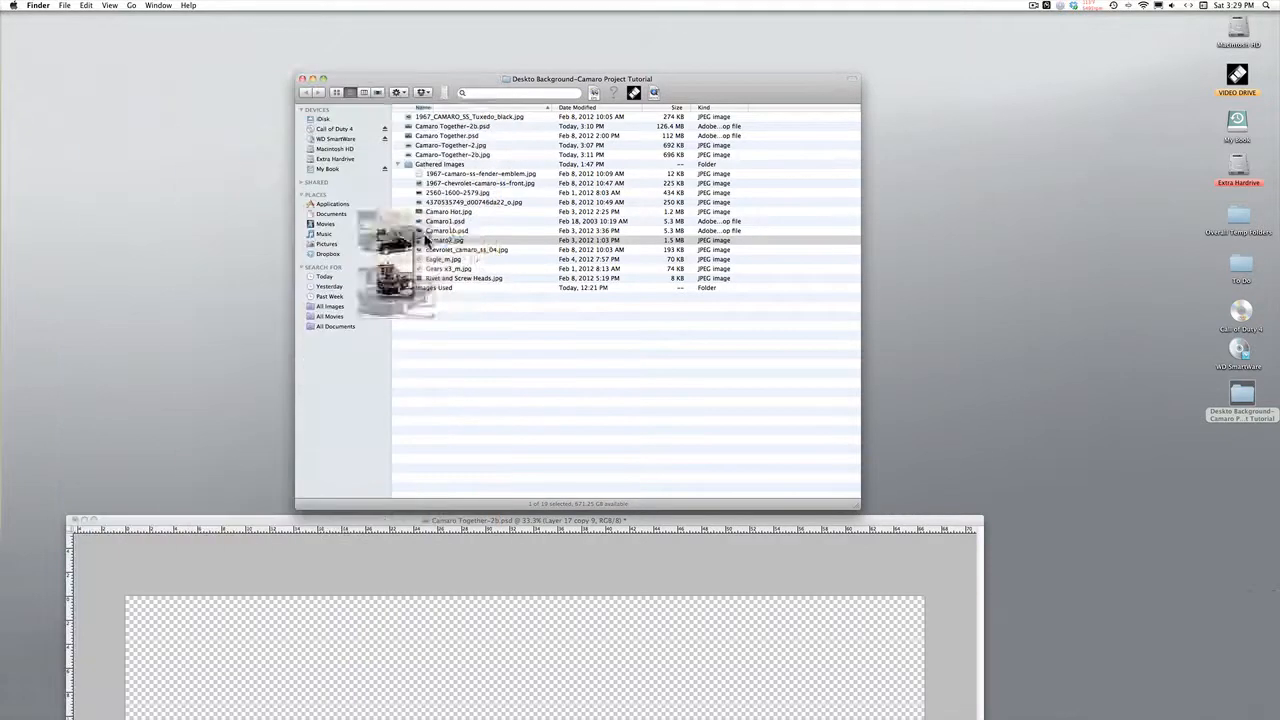
pyautogui.click(484, 251)
pyautogui.press('space')
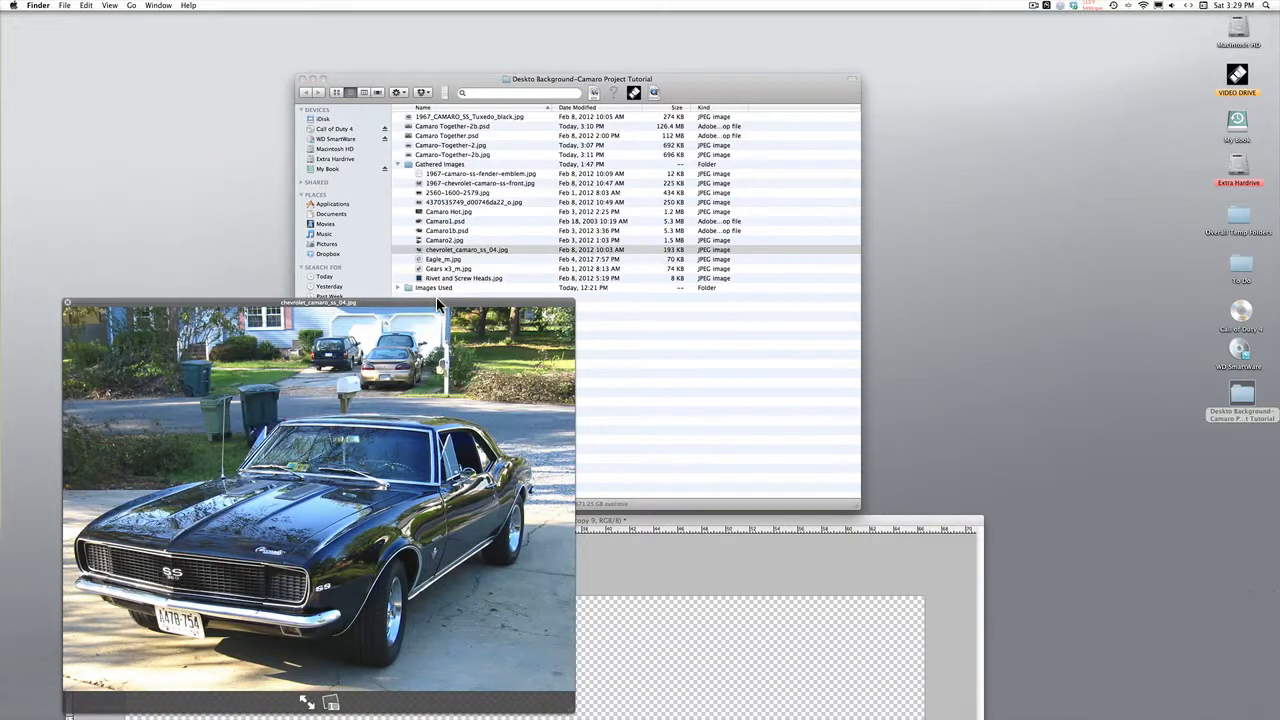
pyautogui.moveTo(436, 296); pyautogui.dragTo(484, 100)
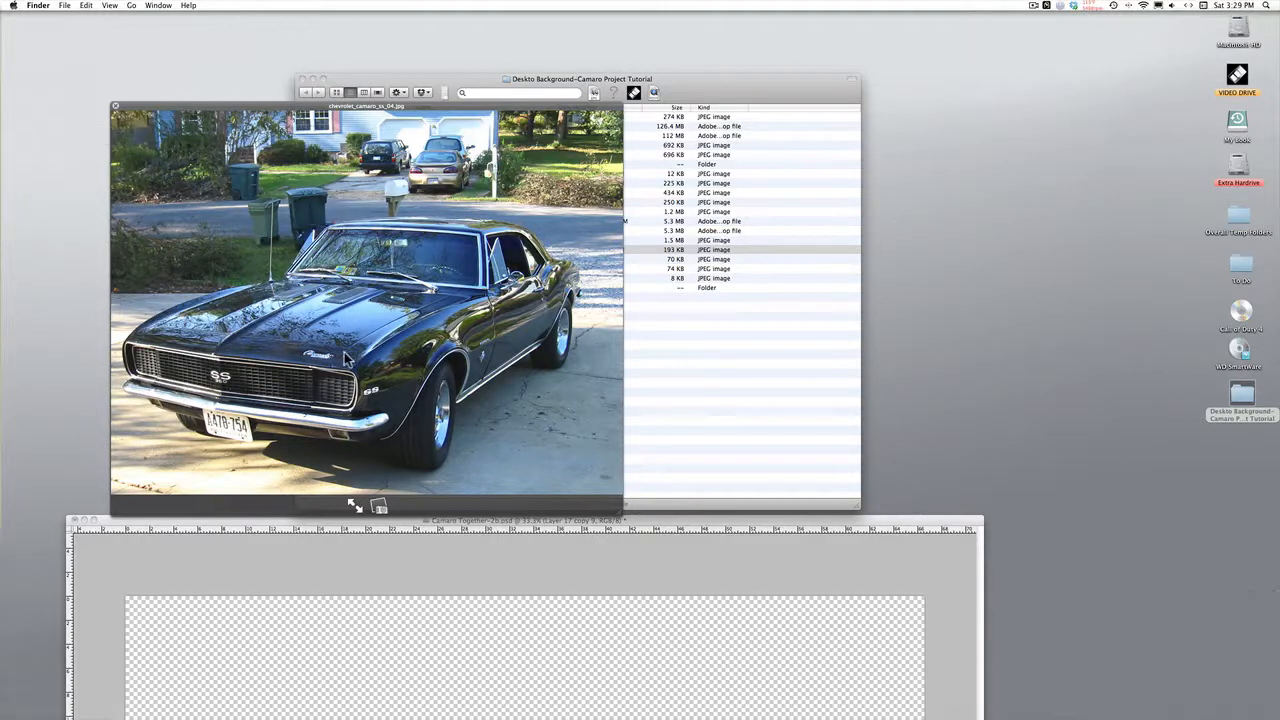
pyautogui.click(116, 107)
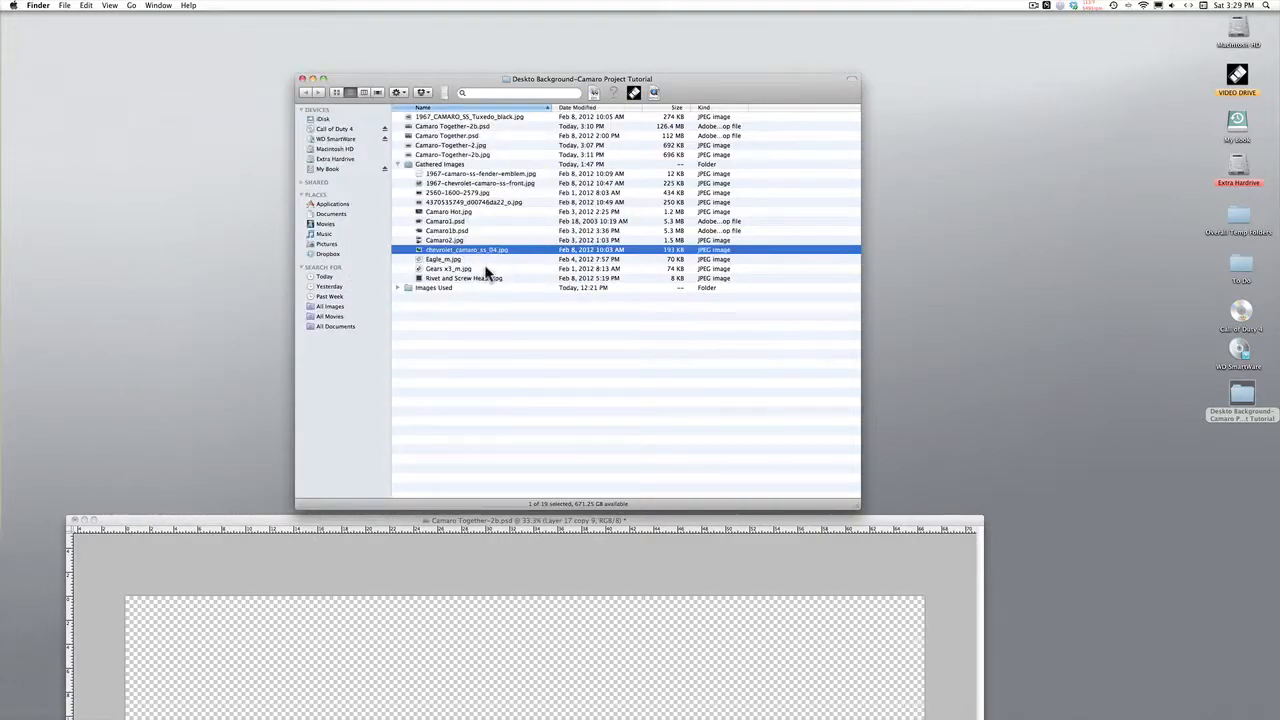
# Preview the artwork files Eagle_m.jpg and Gears x3_m.jpg, one after the other.
pyautogui.click(485, 260)
pyautogui.press('space')
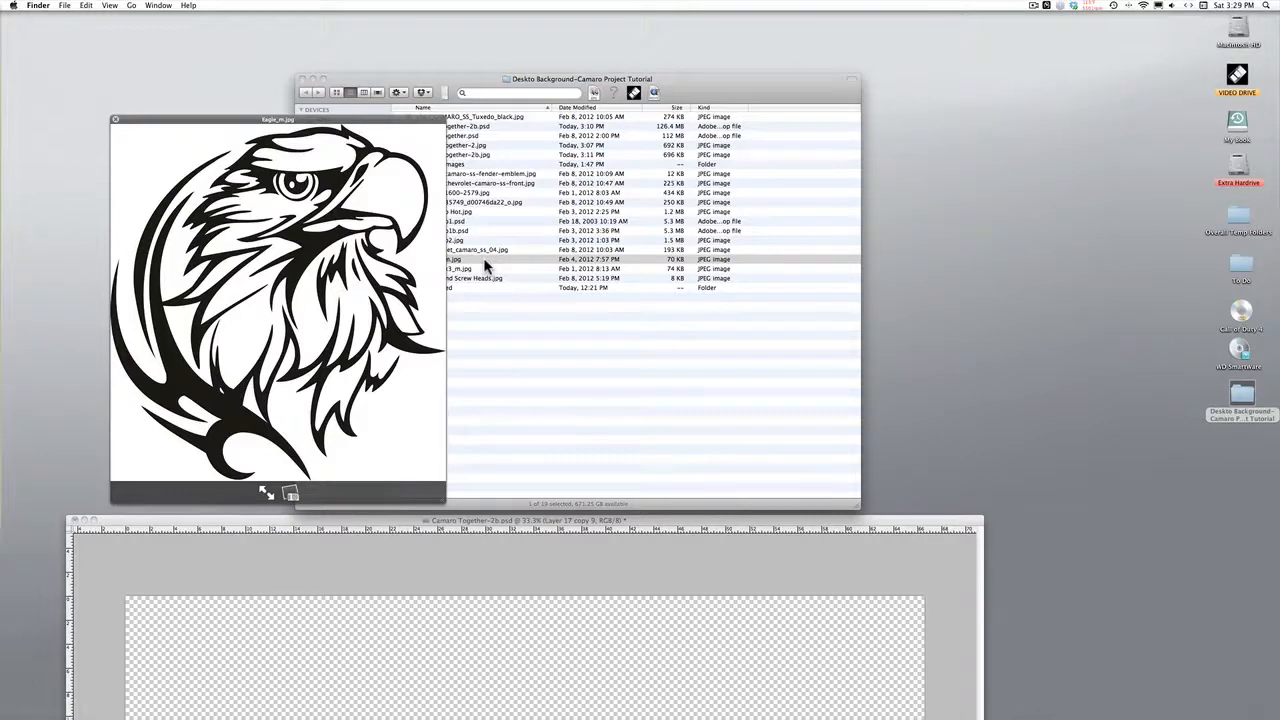
pyautogui.press('space')
pyautogui.click(481, 266)
pyautogui.press('space')
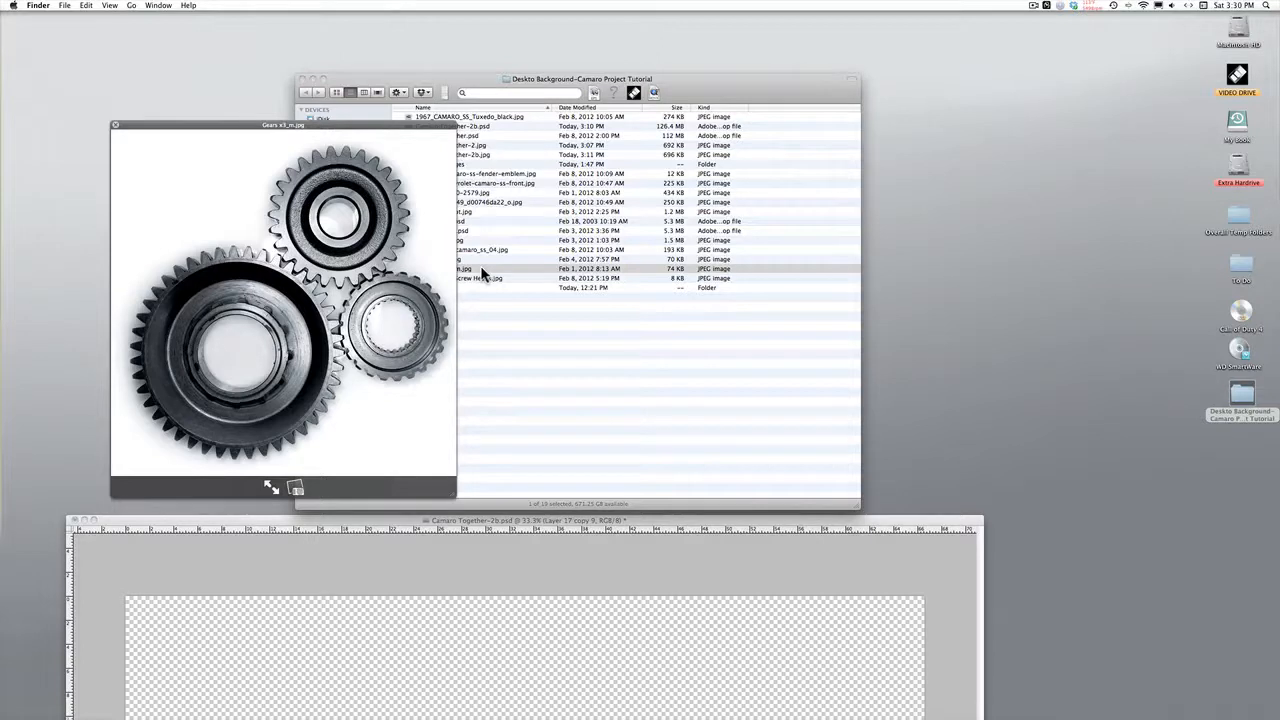
pyautogui.click(113, 122)
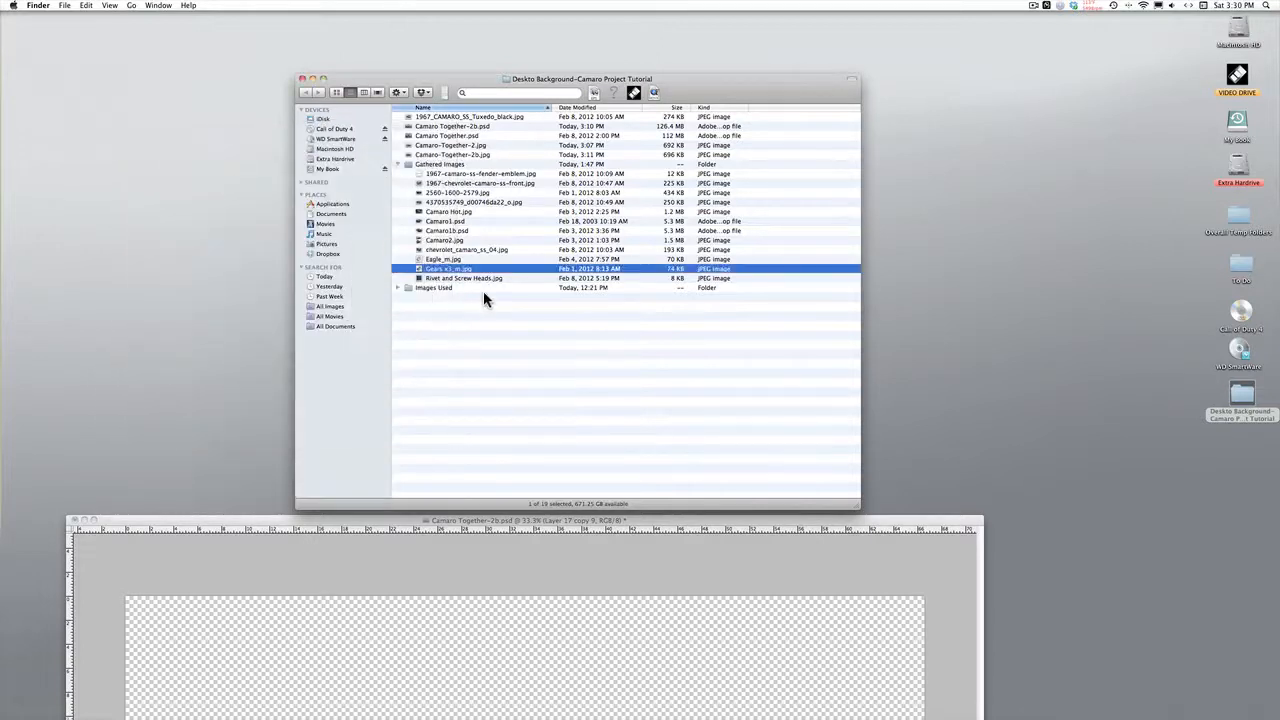
# Preview Rivet and Screw Heads.jpg, moving the preview over the project folder window before closing it.
pyautogui.click(488, 280)
pyautogui.press('space')
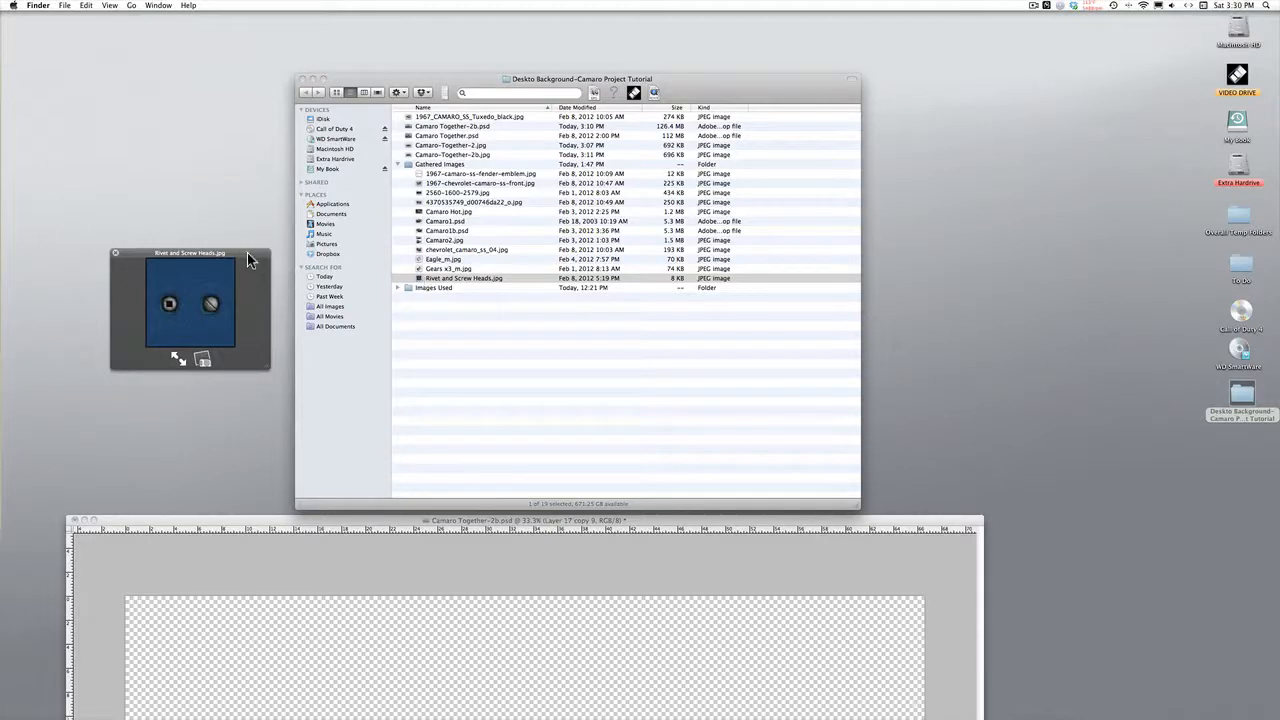
pyautogui.moveTo(247, 253); pyautogui.dragTo(530, 313)
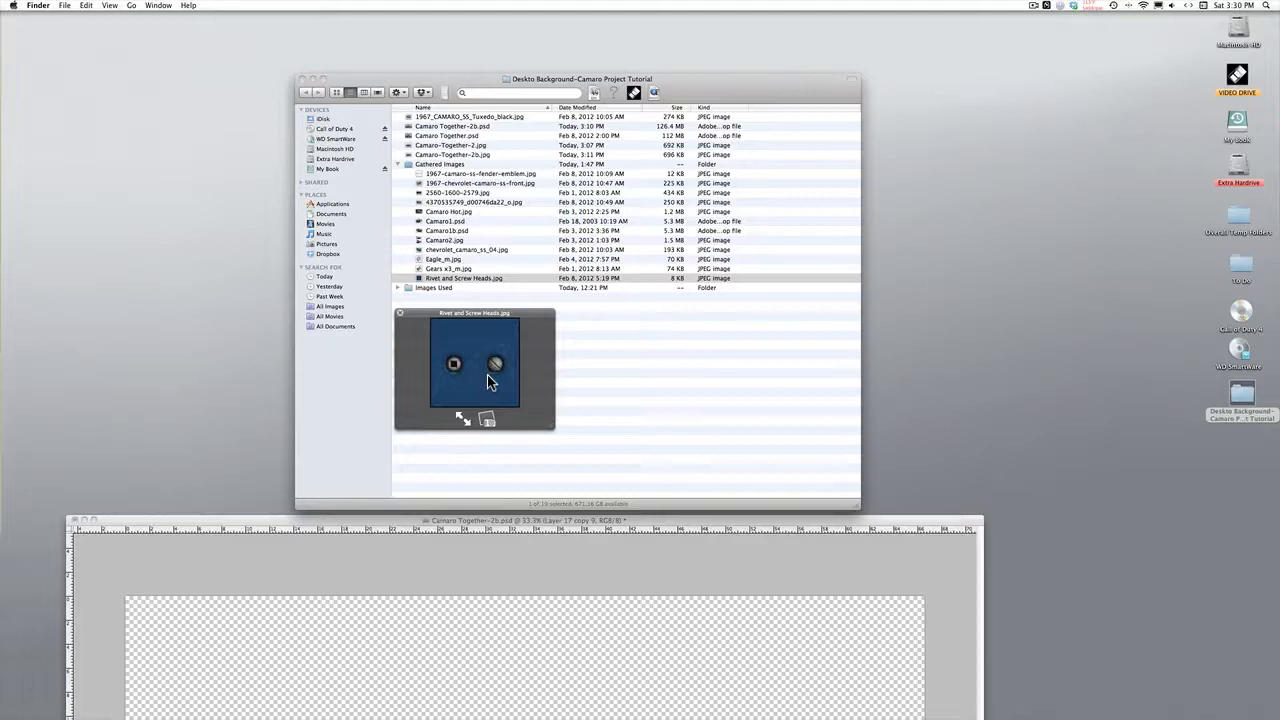
pyautogui.click(400, 316)
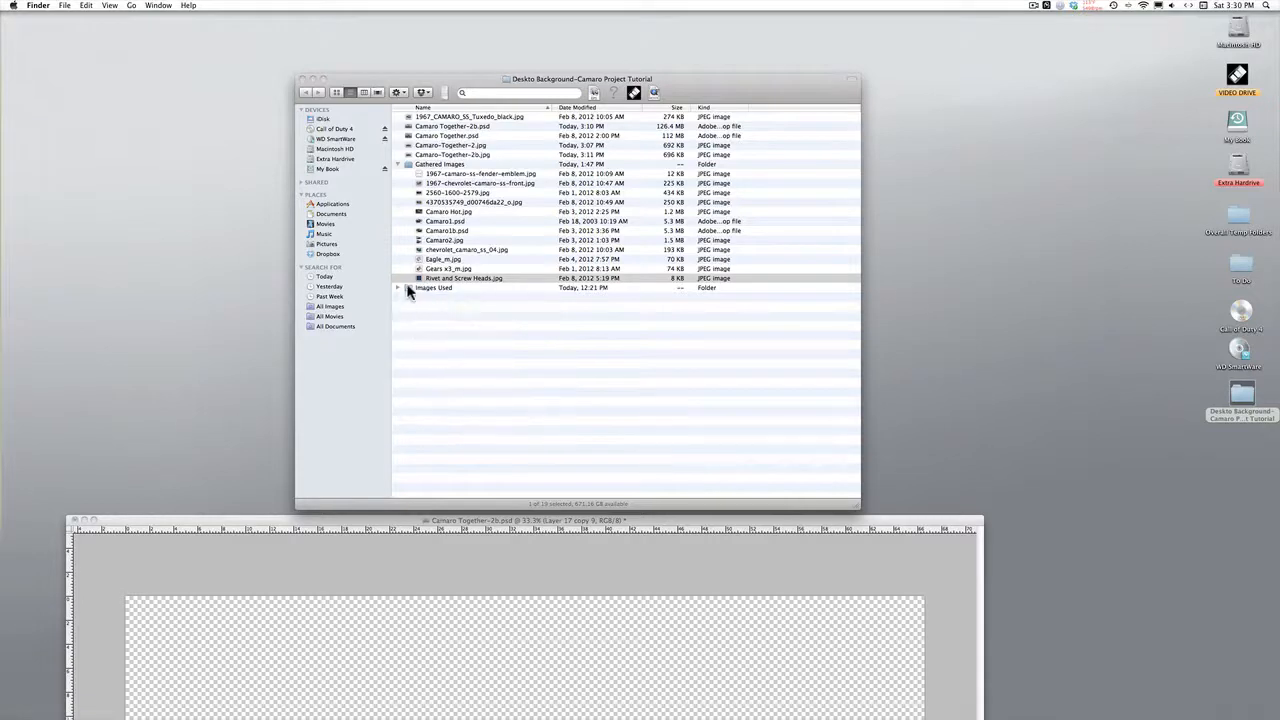
pyautogui.click(397, 164)
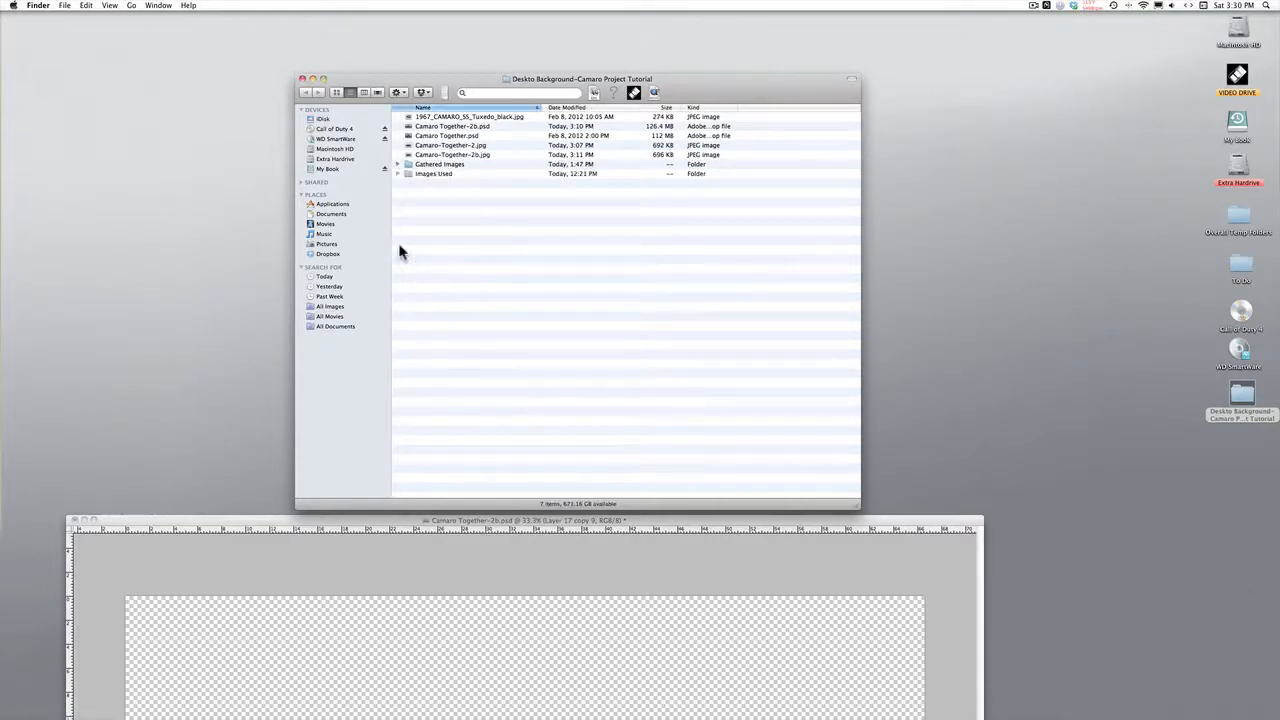
pyautogui.click(397, 174)
pyautogui.click(473, 185)
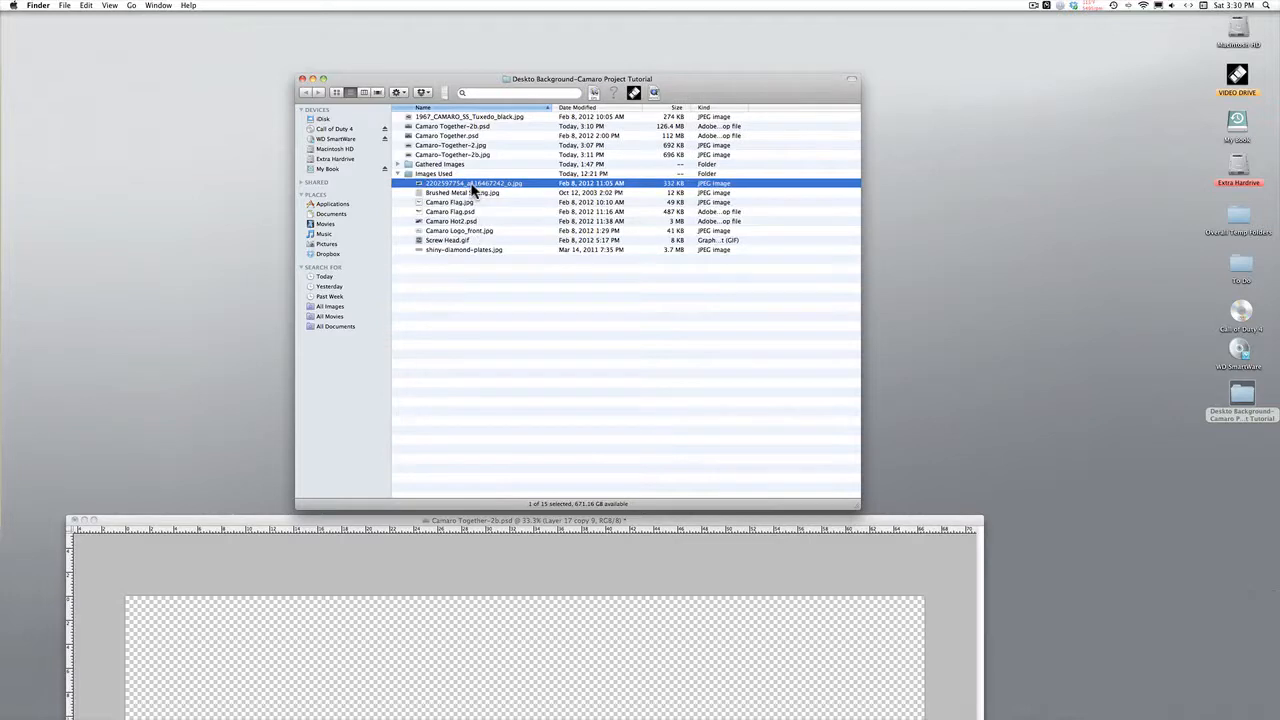
pyautogui.press('space')
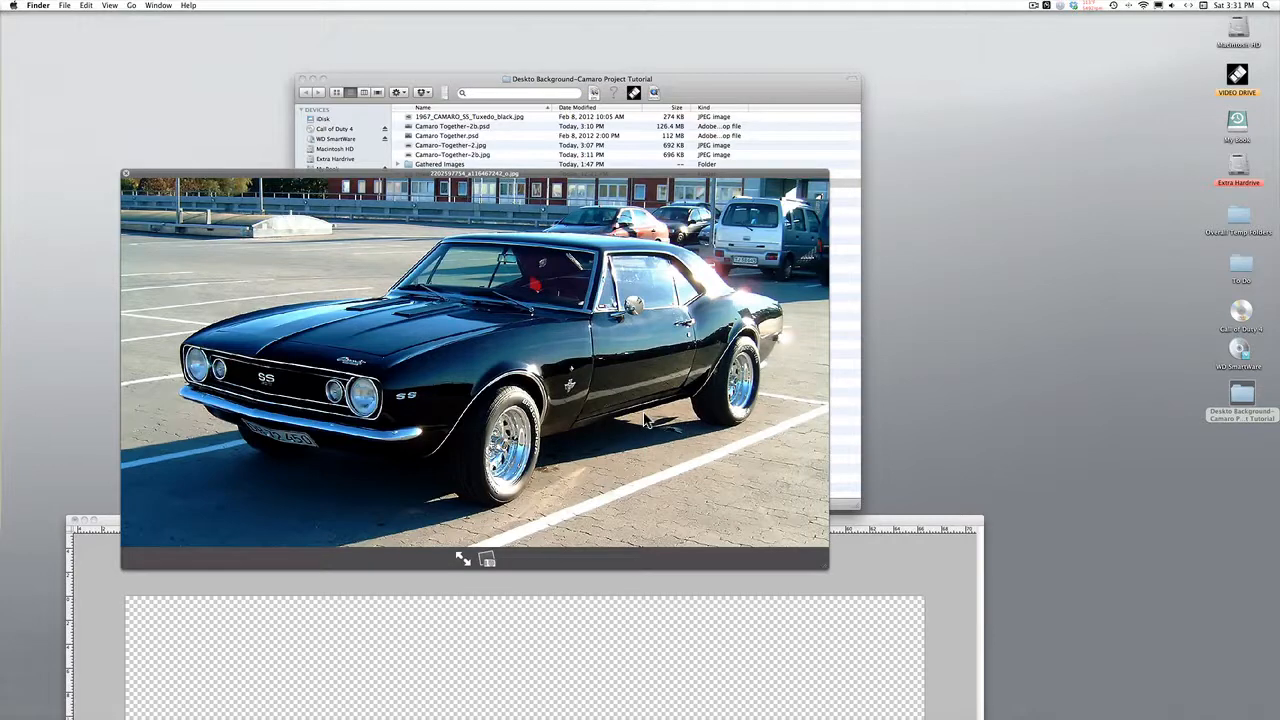
pyautogui.click(125, 174)
# Preview Brushed Metal Strong.jpg from Images Used, placing the preview below the file list and enlarging it.
pyautogui.click(466, 193)
pyautogui.press('space')
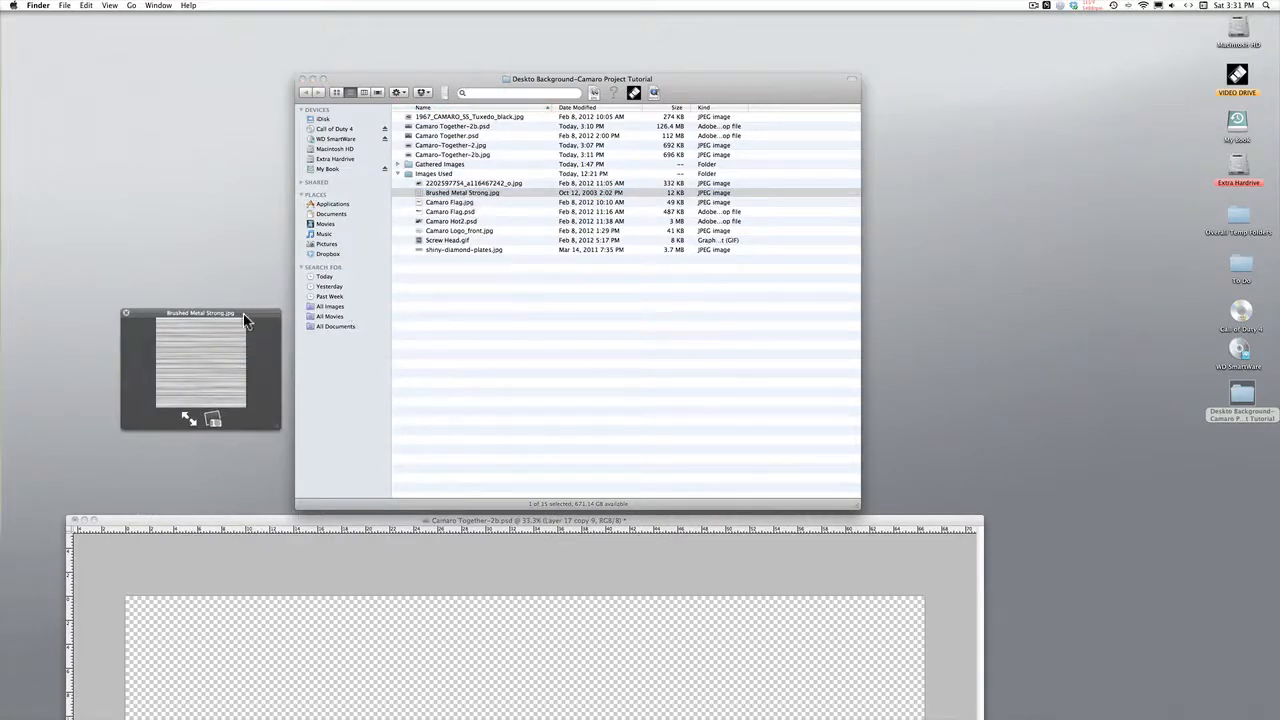
pyautogui.moveTo(243, 314)
pyautogui.mouseDown()
pyautogui.moveTo(591, 293)
pyautogui.moveTo(586, 279)
pyautogui.mouseUp()
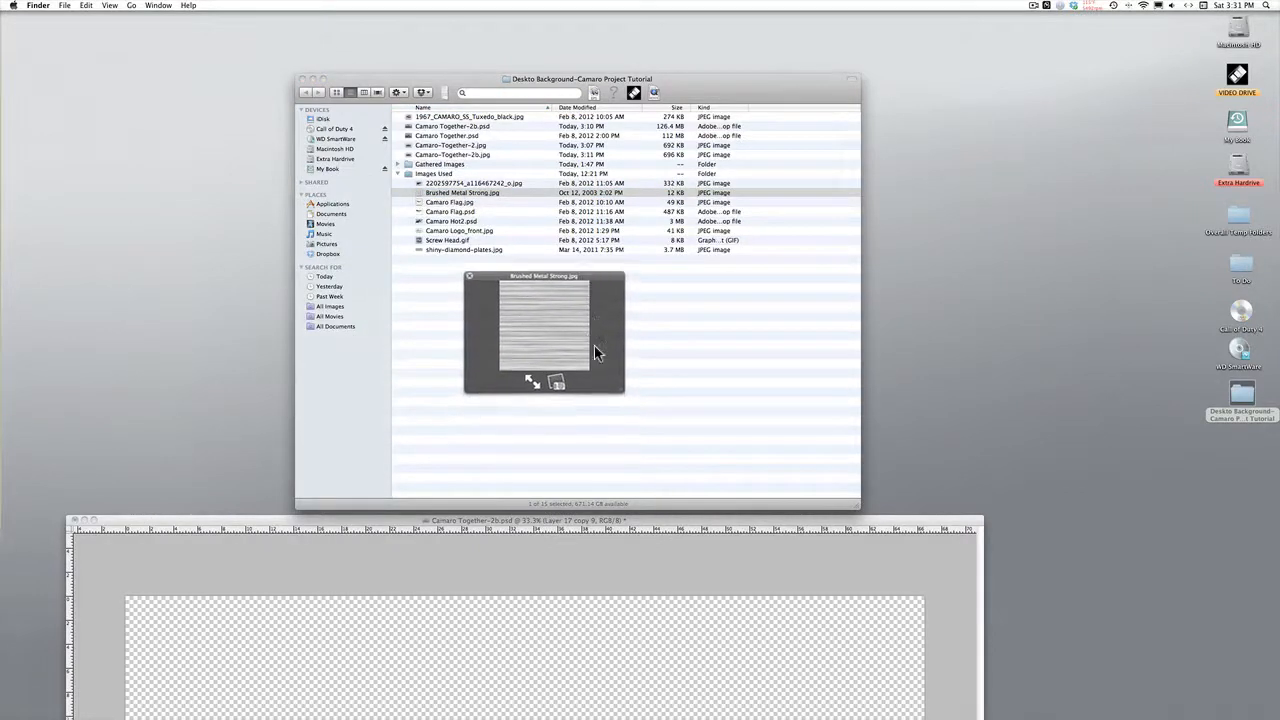
pyautogui.moveTo(621, 389); pyautogui.dragTo(643, 430)
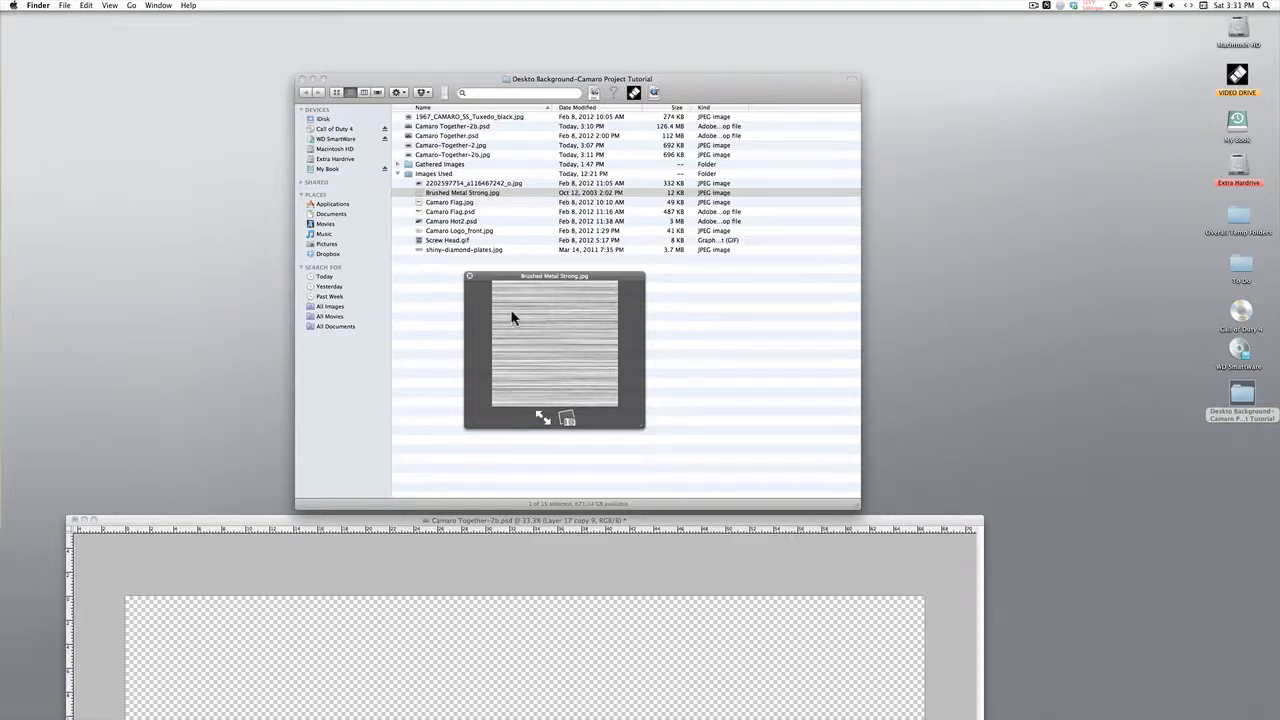
# Close the brushed metal preview and preview Camaro Flag.jpg and Camaro Flag.psd, one after the other.
pyautogui.click(470, 276)
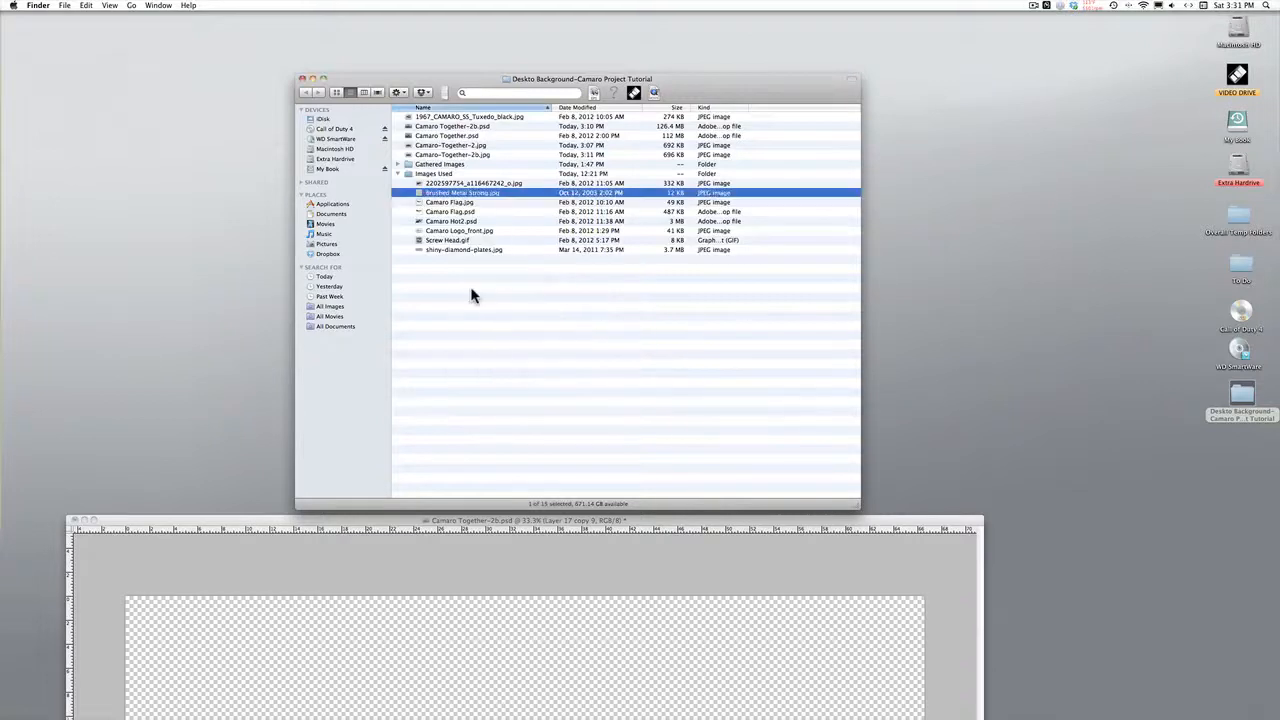
pyautogui.click(443, 203)
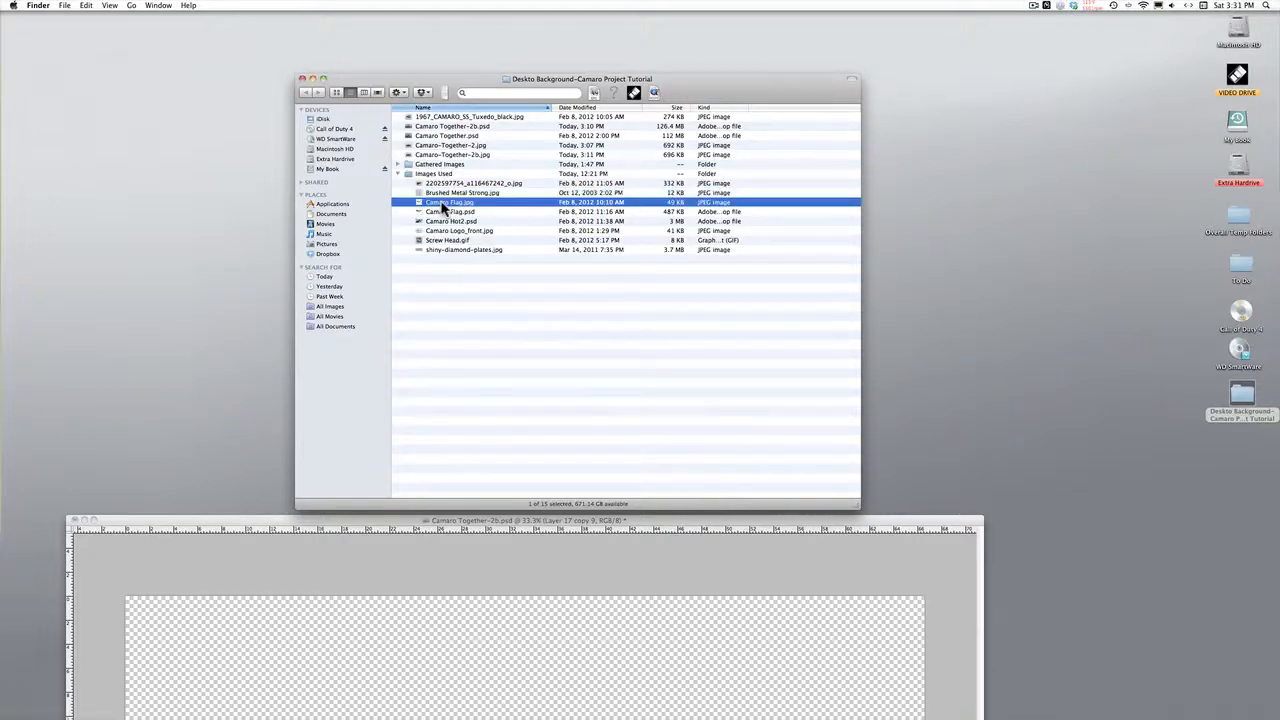
pyautogui.press('space')
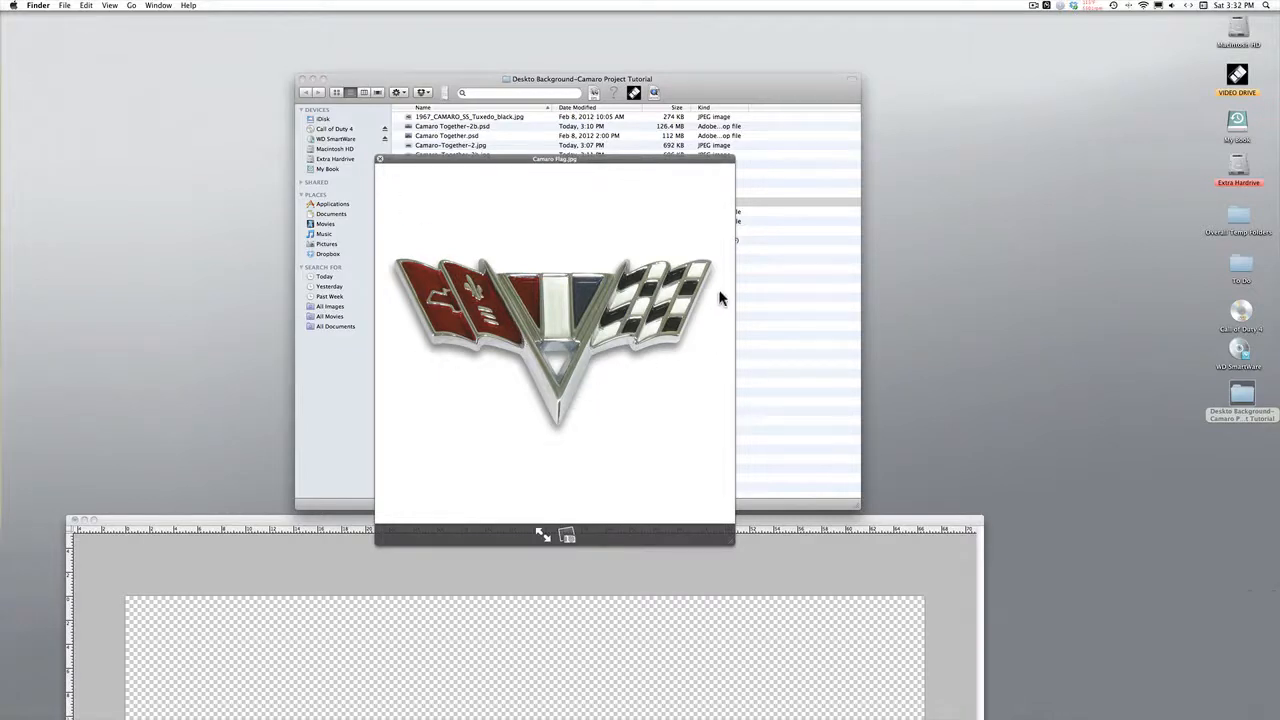
pyautogui.click(379, 161)
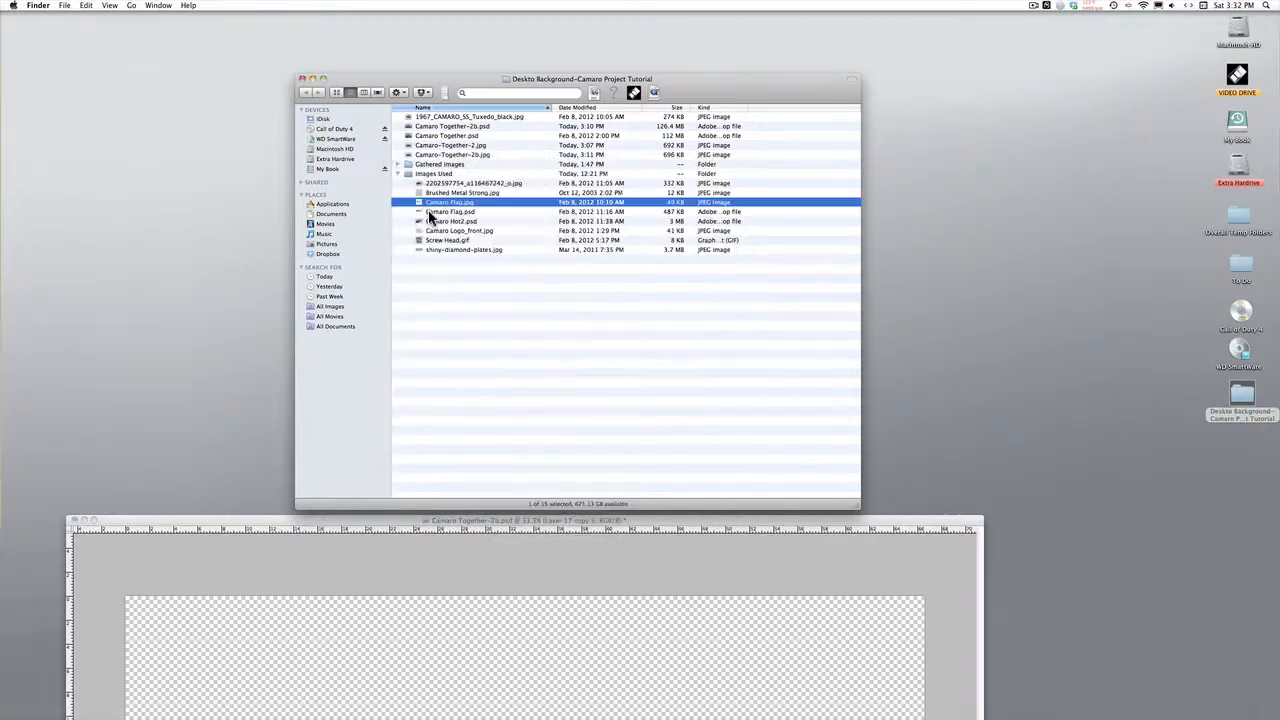
pyautogui.click(431, 210)
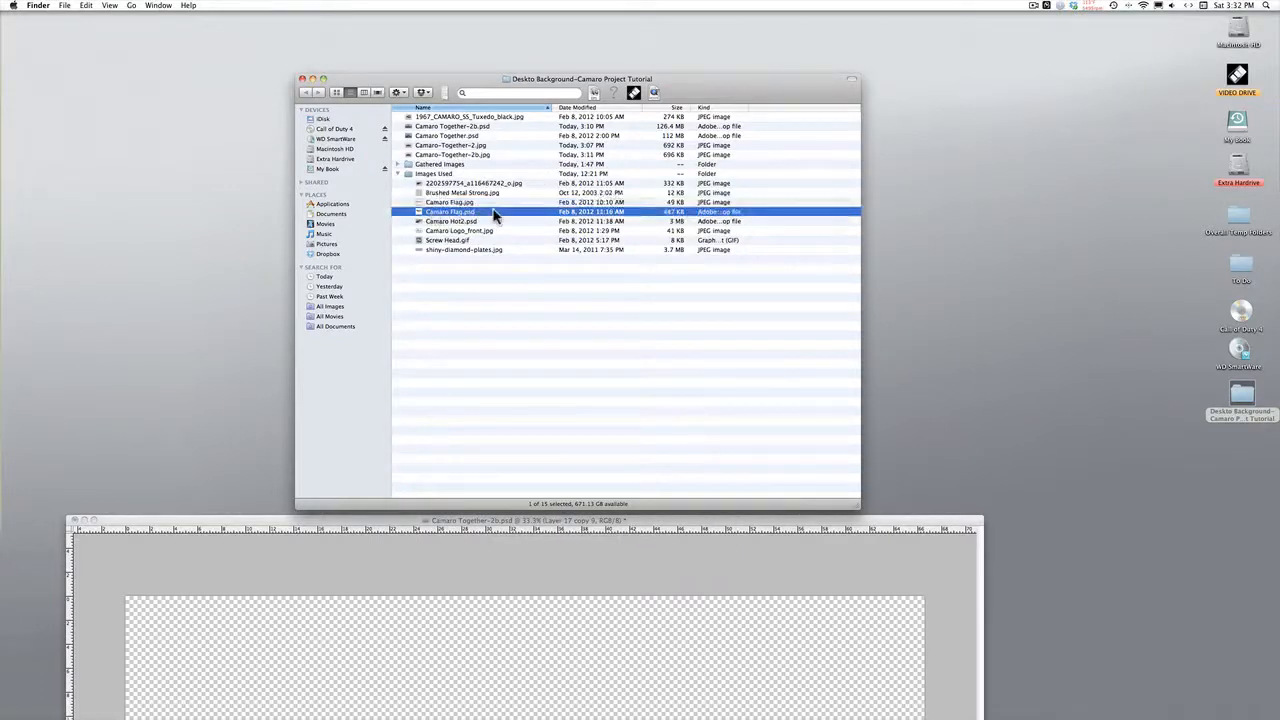
pyautogui.press('space')
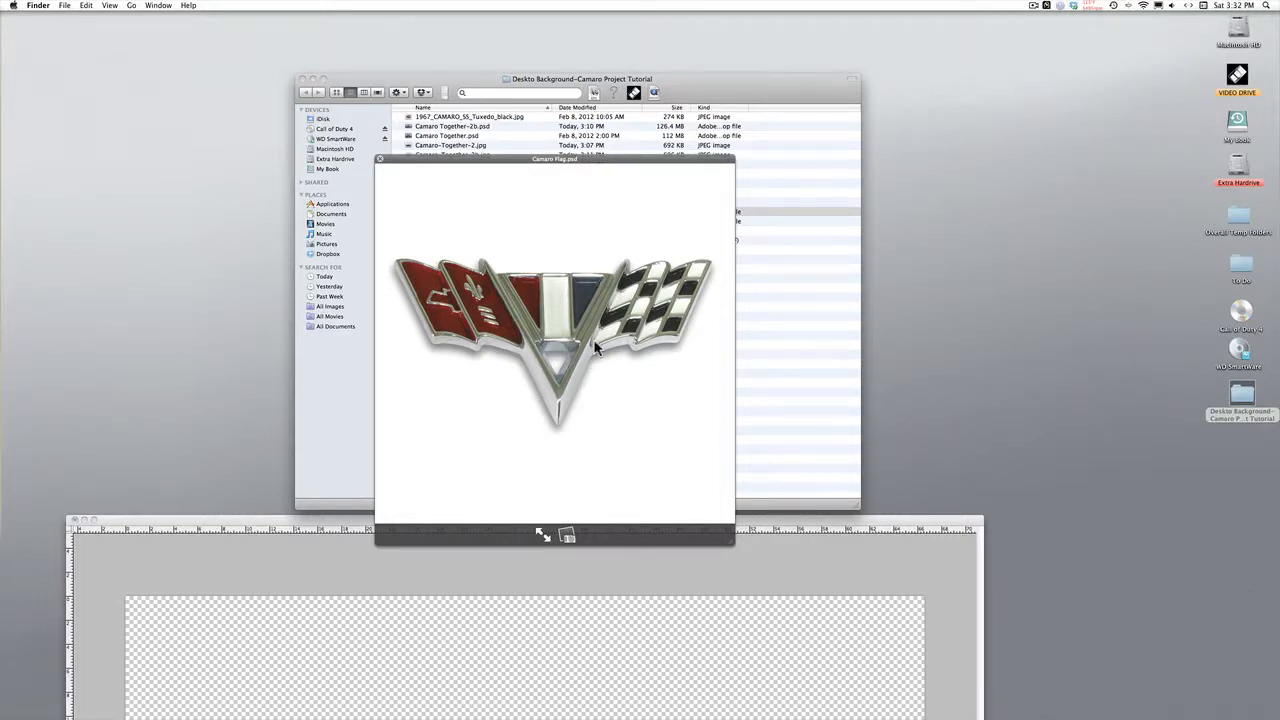
pyautogui.click(380, 160)
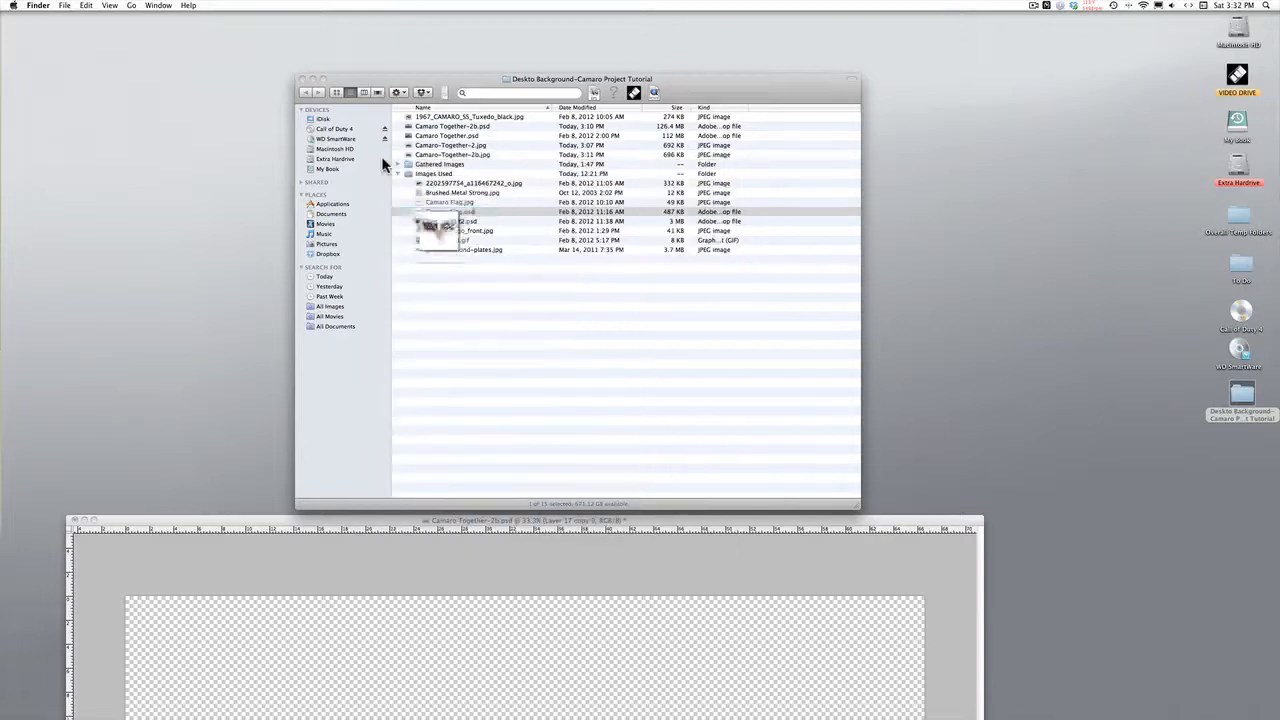
# Preview Camaro Hot2.psd and Camaro Logo_front.jpg from Images Used, closing each preview.
pyautogui.click(470, 221)
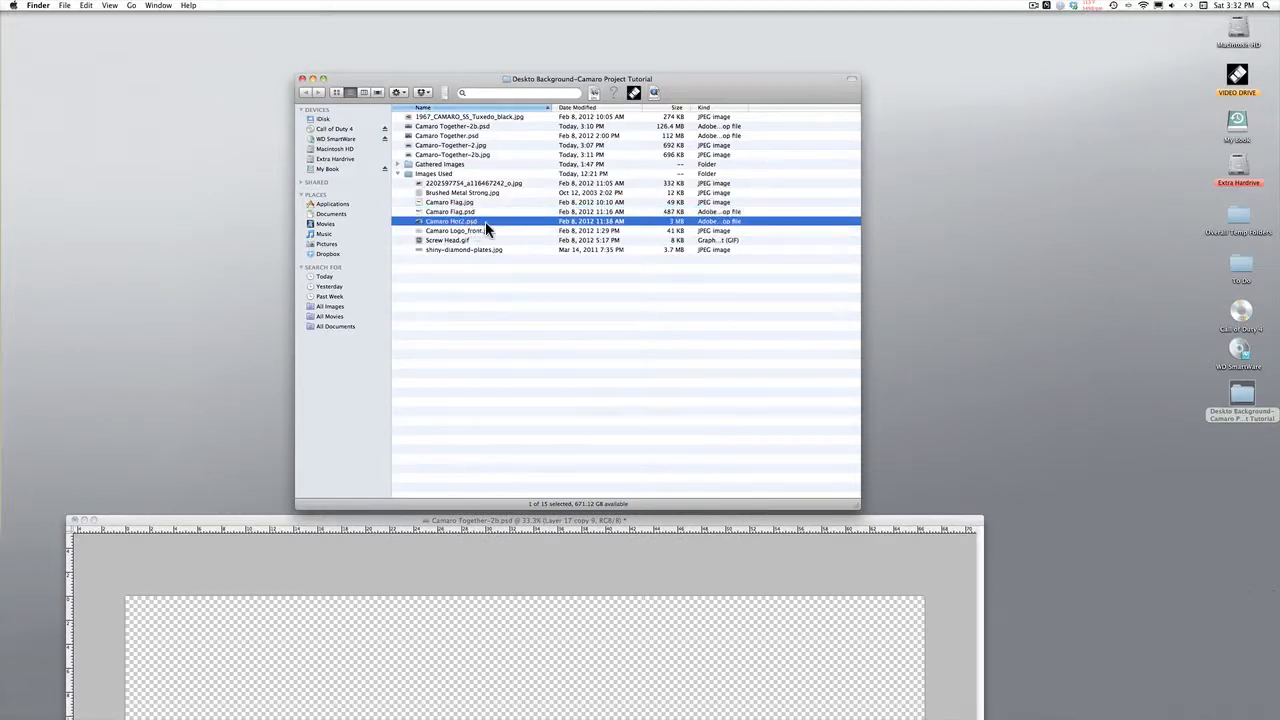
pyautogui.press('space')
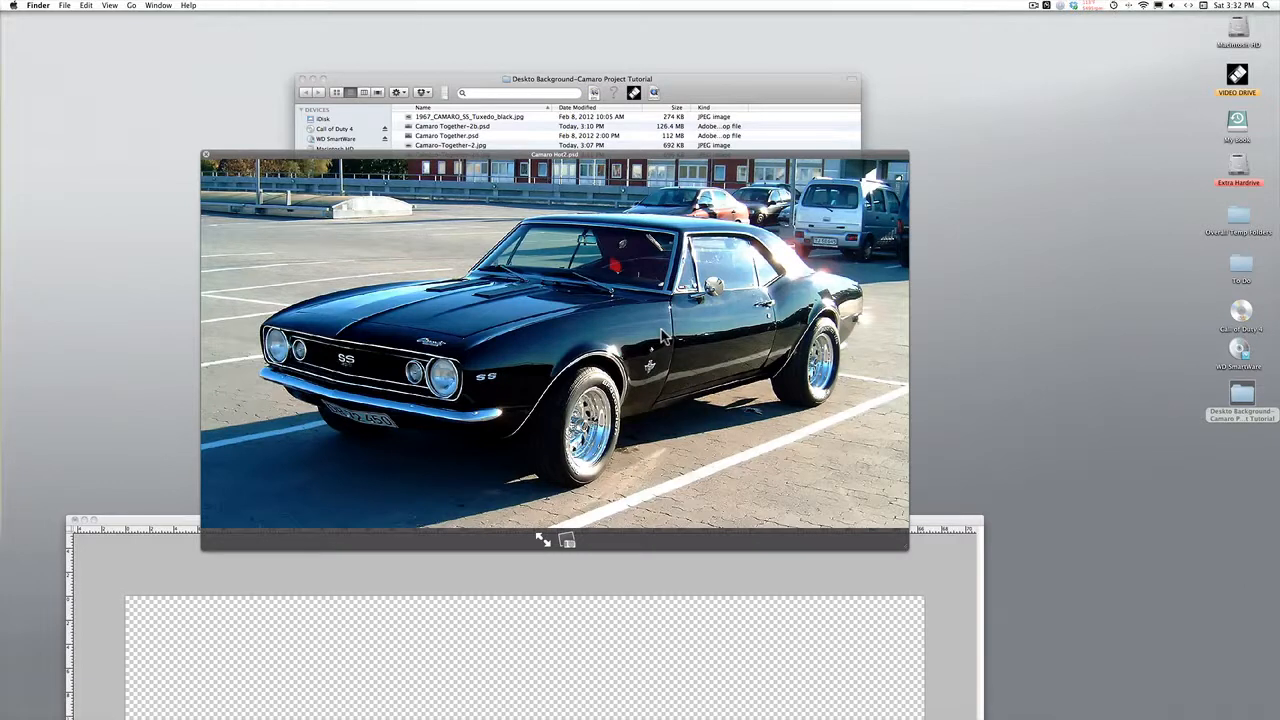
pyautogui.click(207, 160)
pyautogui.click(484, 230)
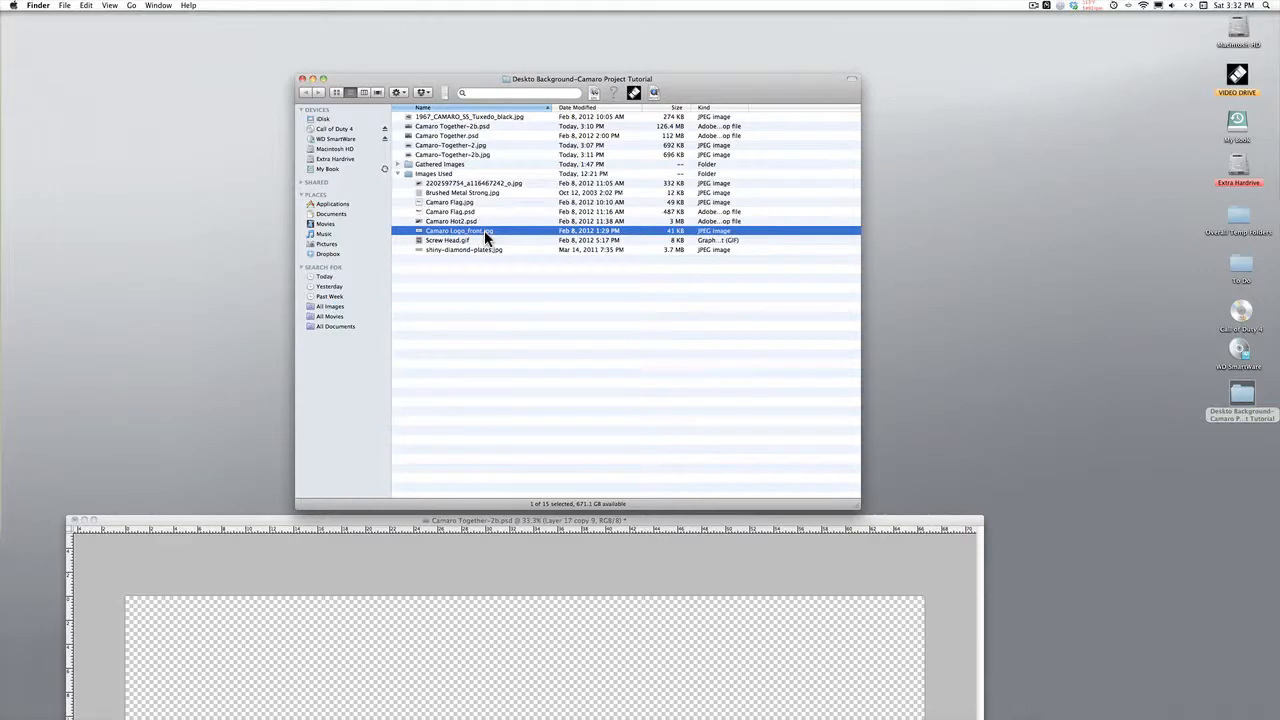
pyautogui.press('space')
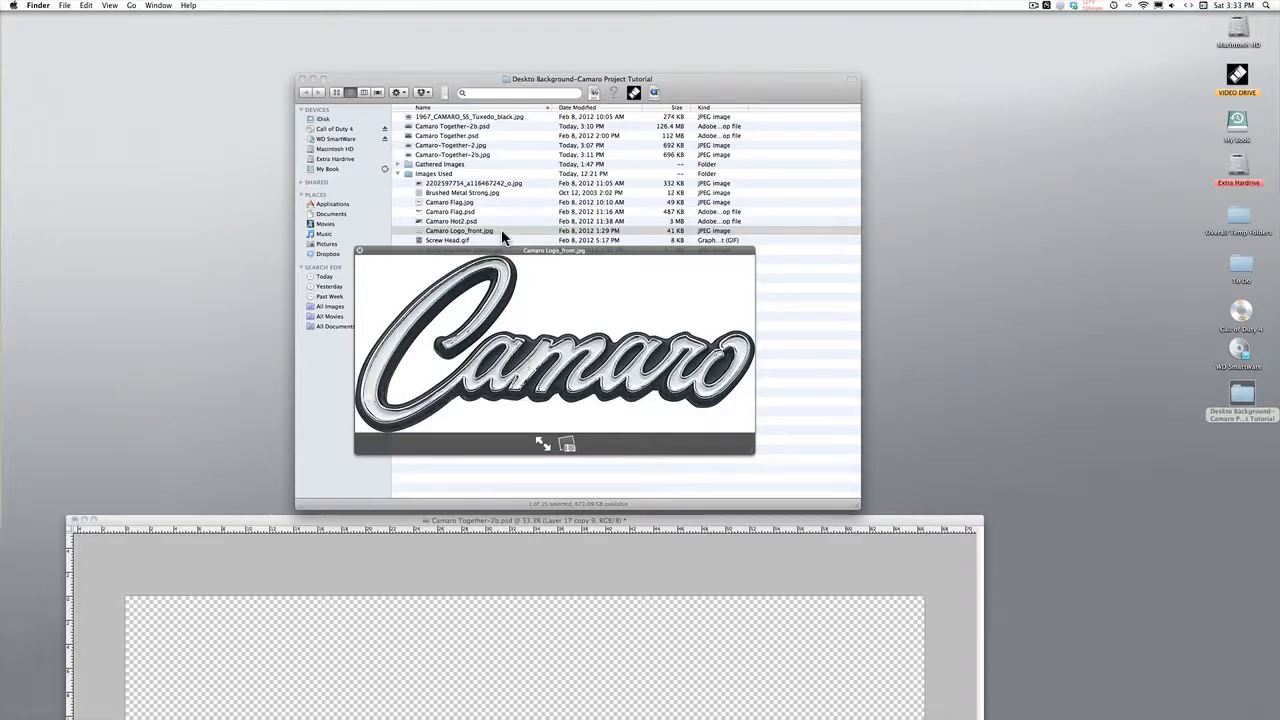
pyautogui.click(360, 252)
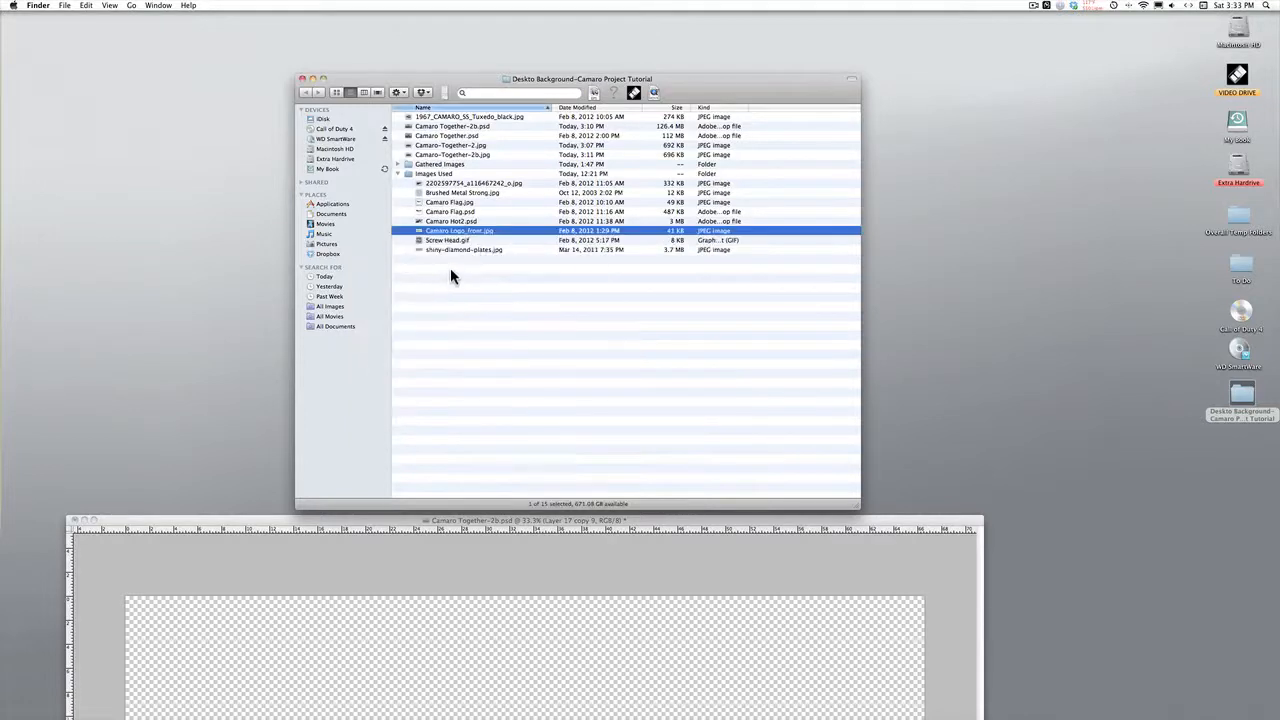
# Preview Screw Head.gif and shiny-diamond-plates.jpg, repositioning the large diamond plate preview before closing it.
pyautogui.click(455, 241)
pyautogui.press('space')
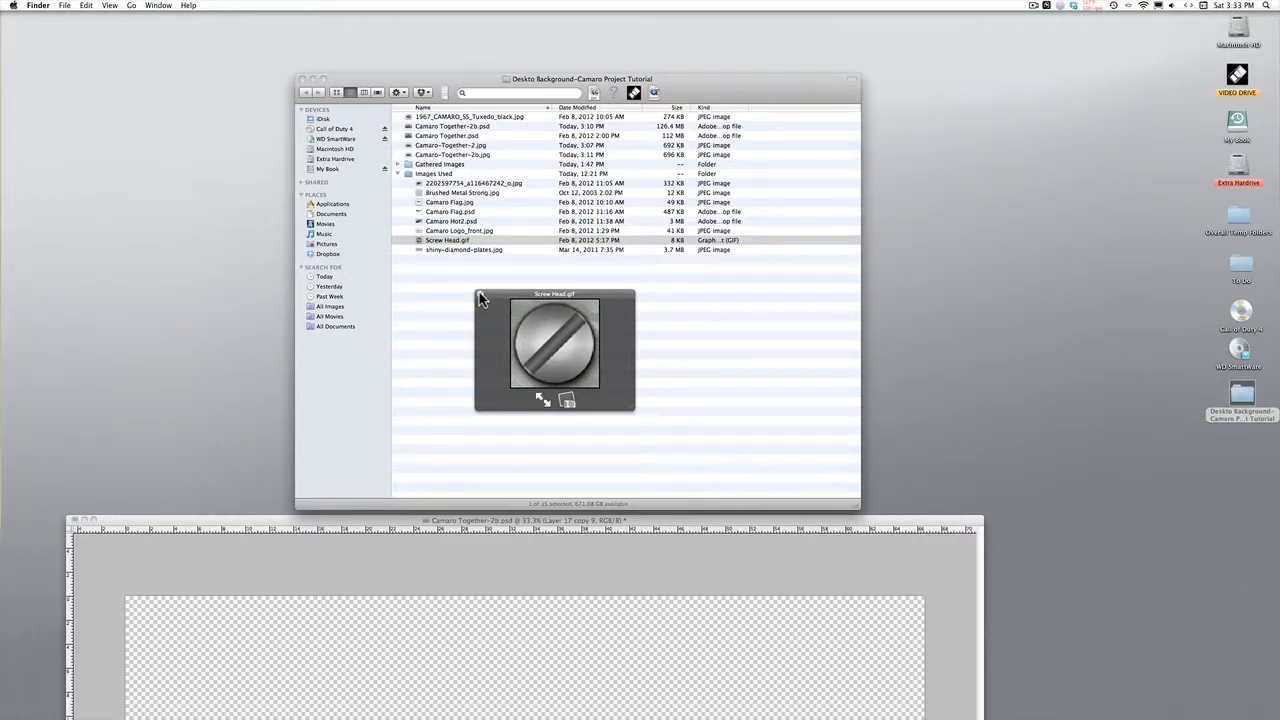
pyautogui.click(480, 298)
pyautogui.click(471, 250)
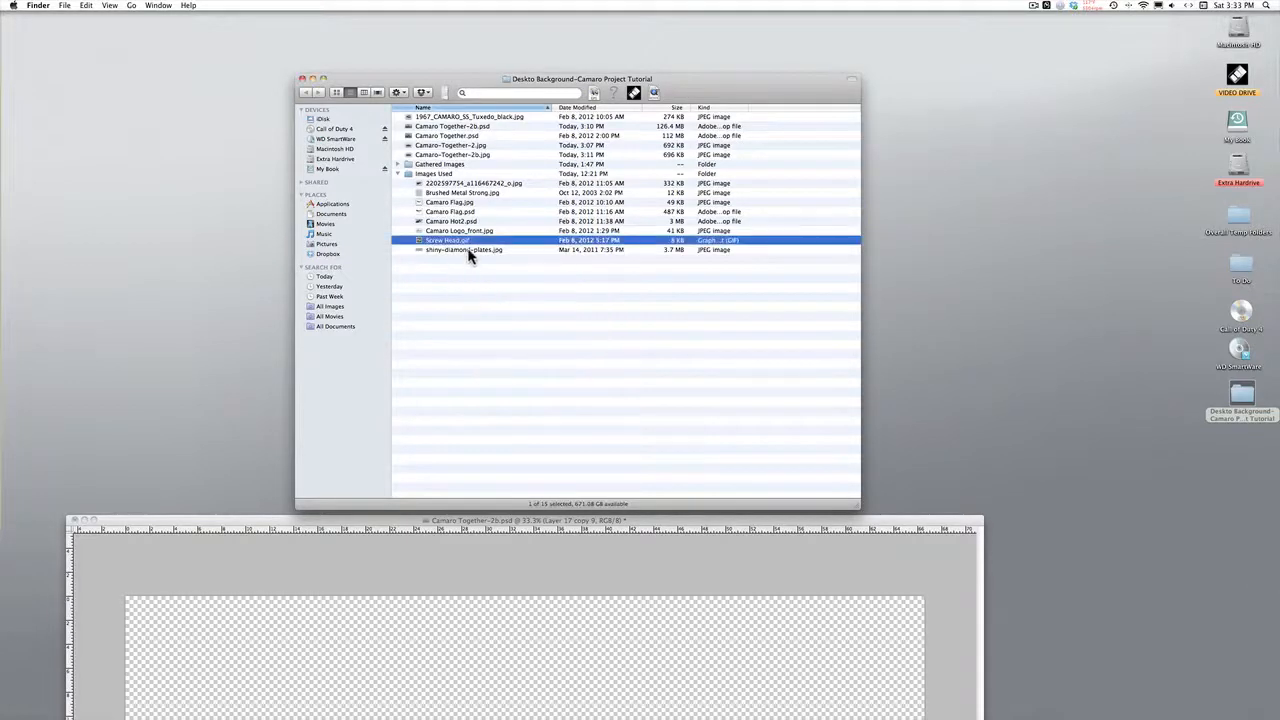
pyautogui.press('space')
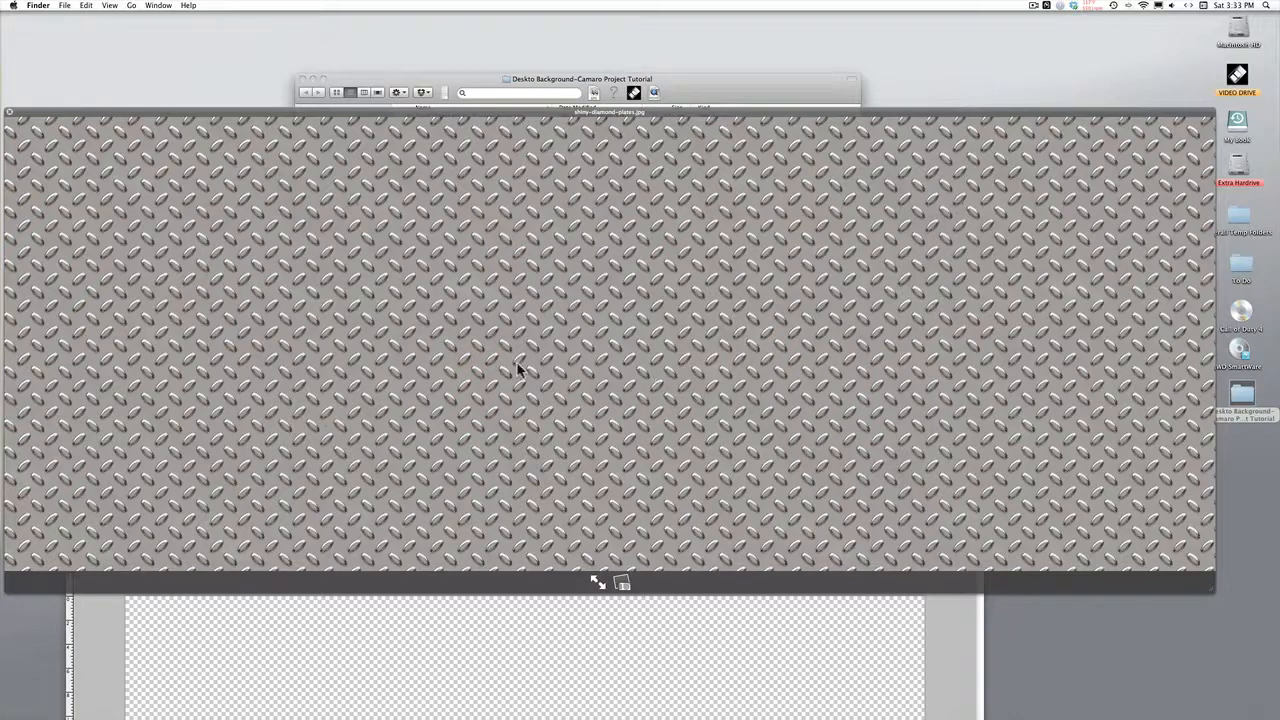
pyautogui.moveTo(318, 112); pyautogui.dragTo(380, 90)
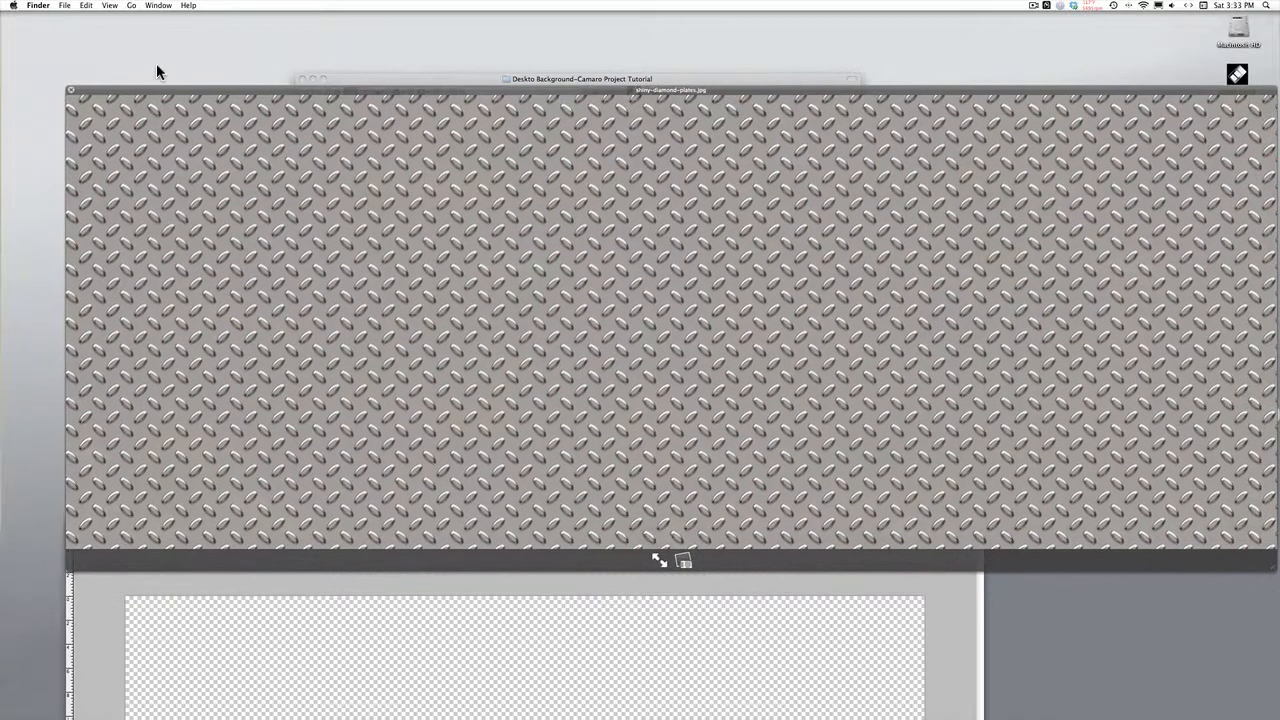
pyautogui.click(70, 92)
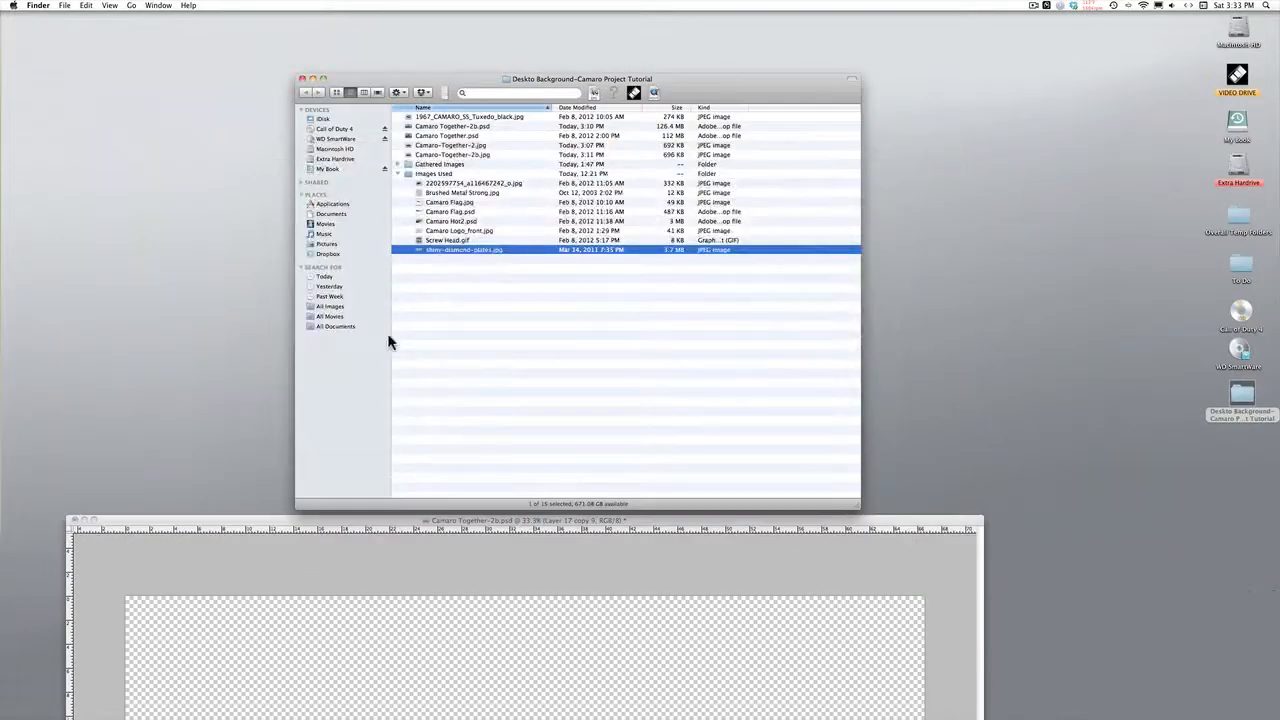
# Close the project folder window and switch to Photoshop, moving the Camaro Together-2b.psd window fully into view.
pyautogui.click(303, 79)
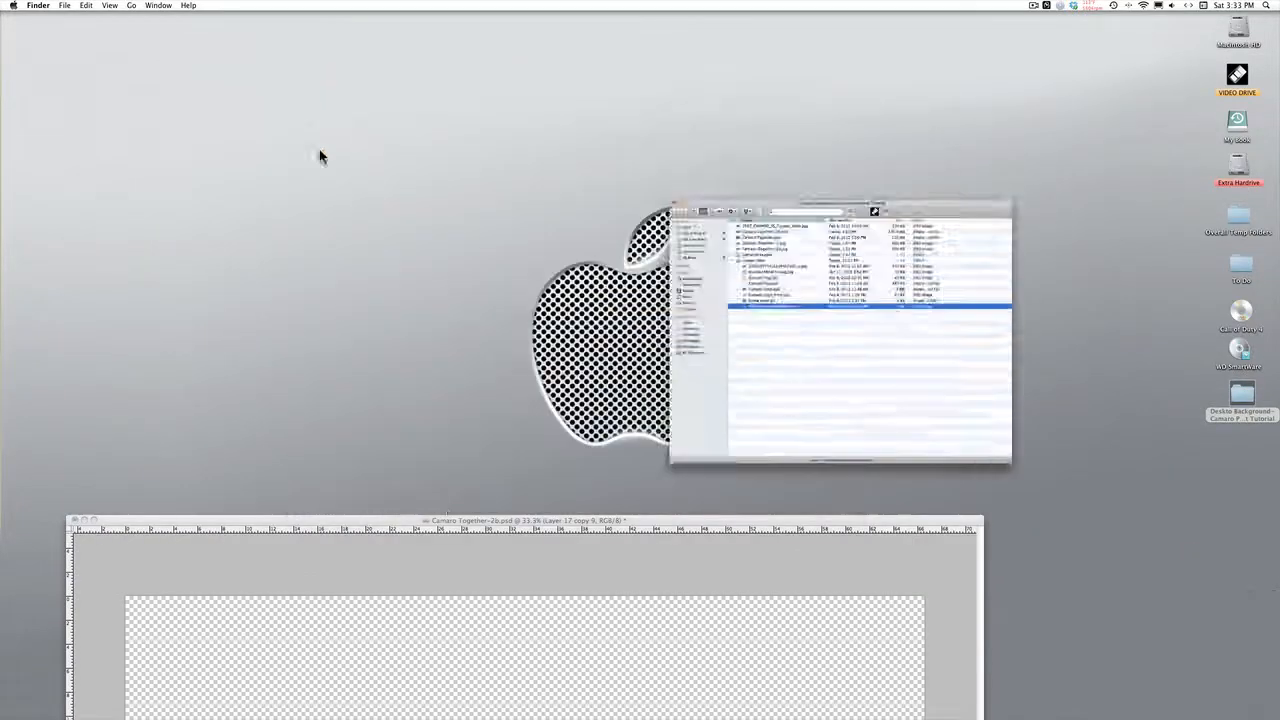
pyautogui.moveTo(480, 522); pyautogui.dragTo(462, 53)
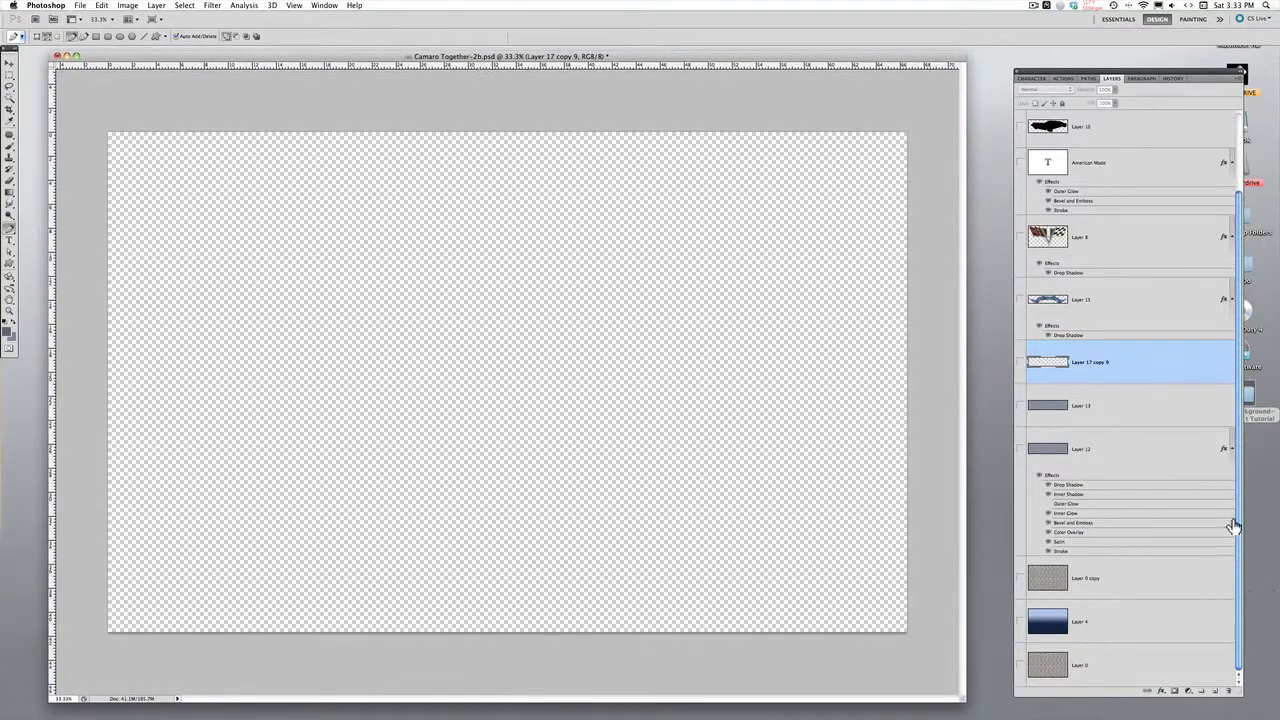
# Make the diamond plate Layer 0 visible, followed by the blue gradient Layer 4 above it.
pyautogui.click(1149, 663)
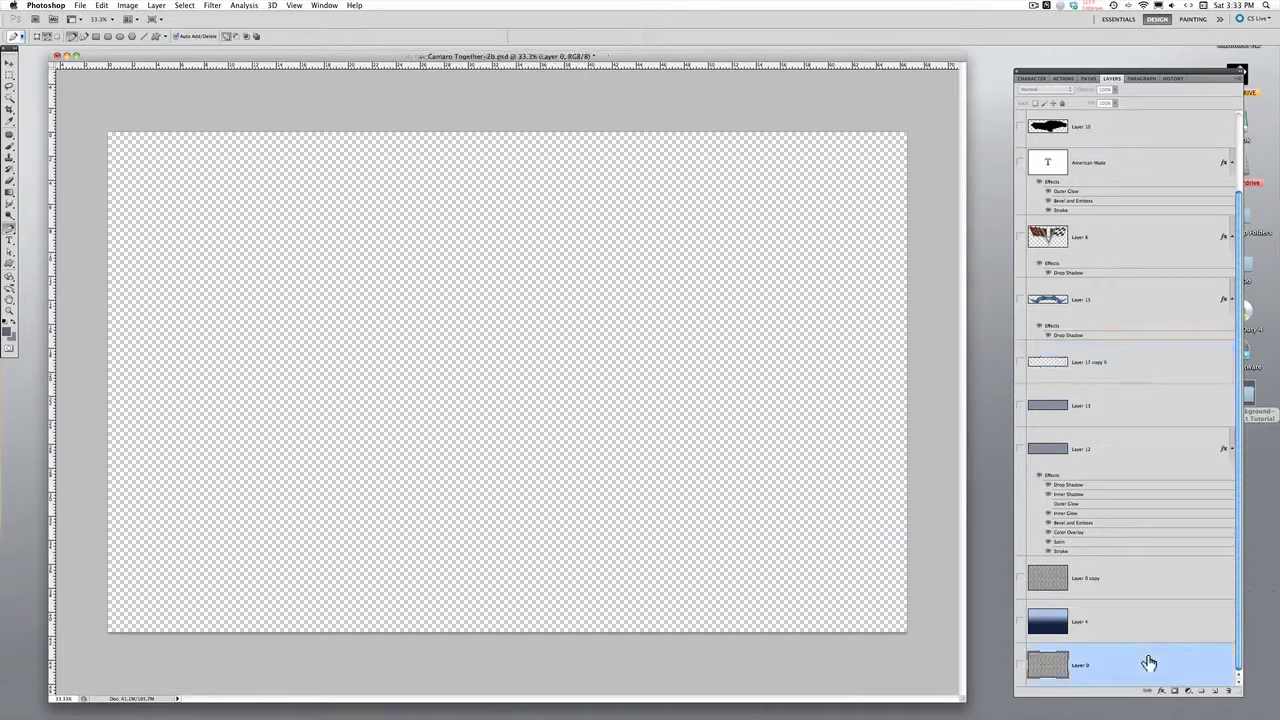
pyautogui.click(1025, 667)
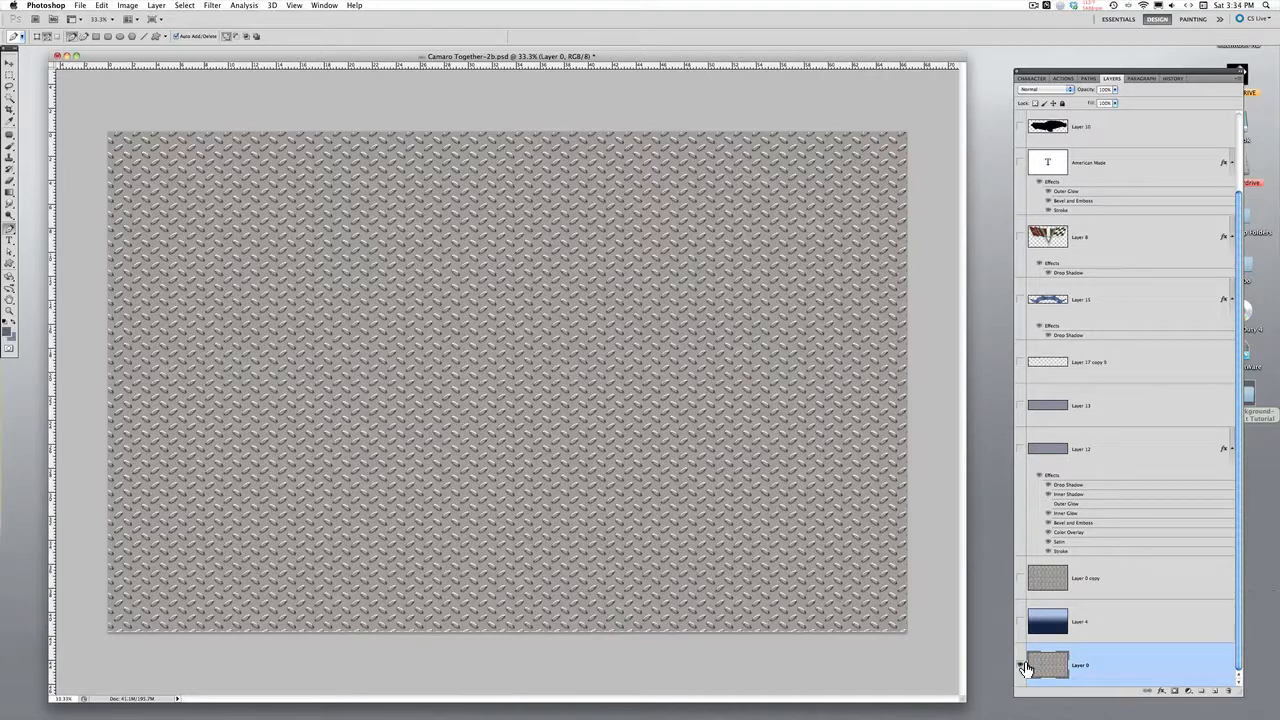
pyautogui.scroll(2, 1103, 624)
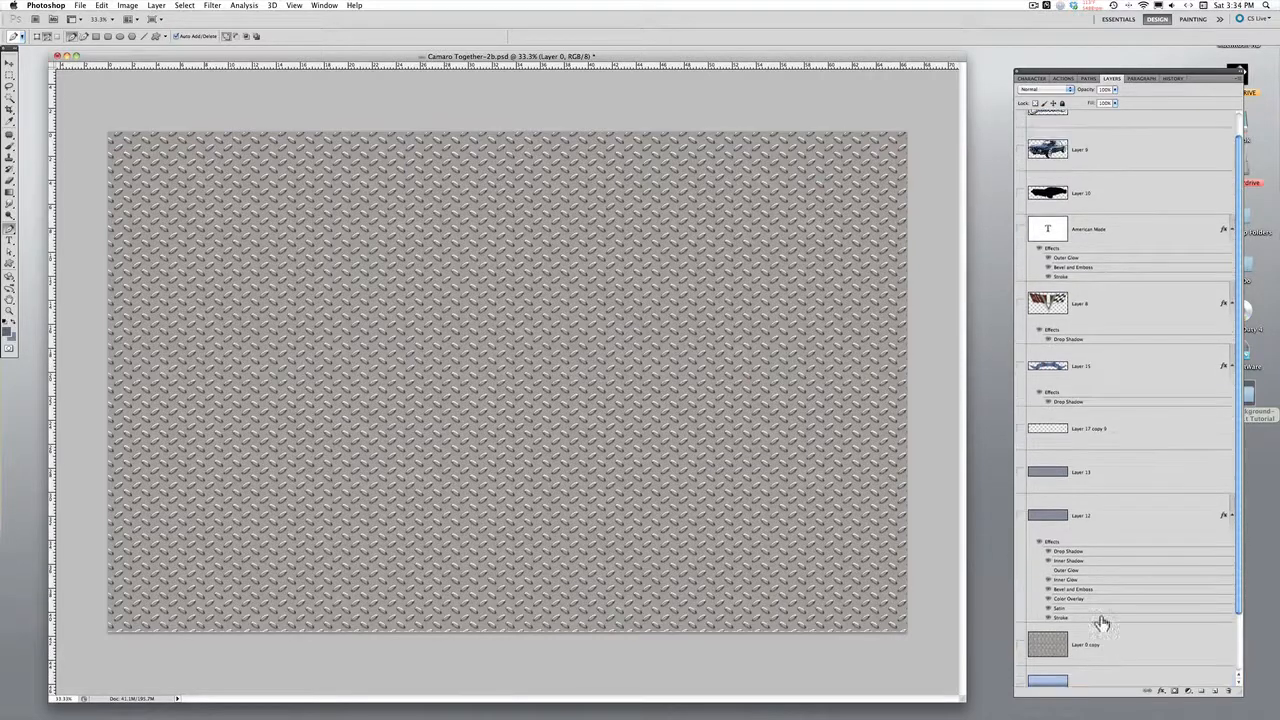
pyautogui.scroll(-2, 1140, 648)
pyautogui.click(1124, 622)
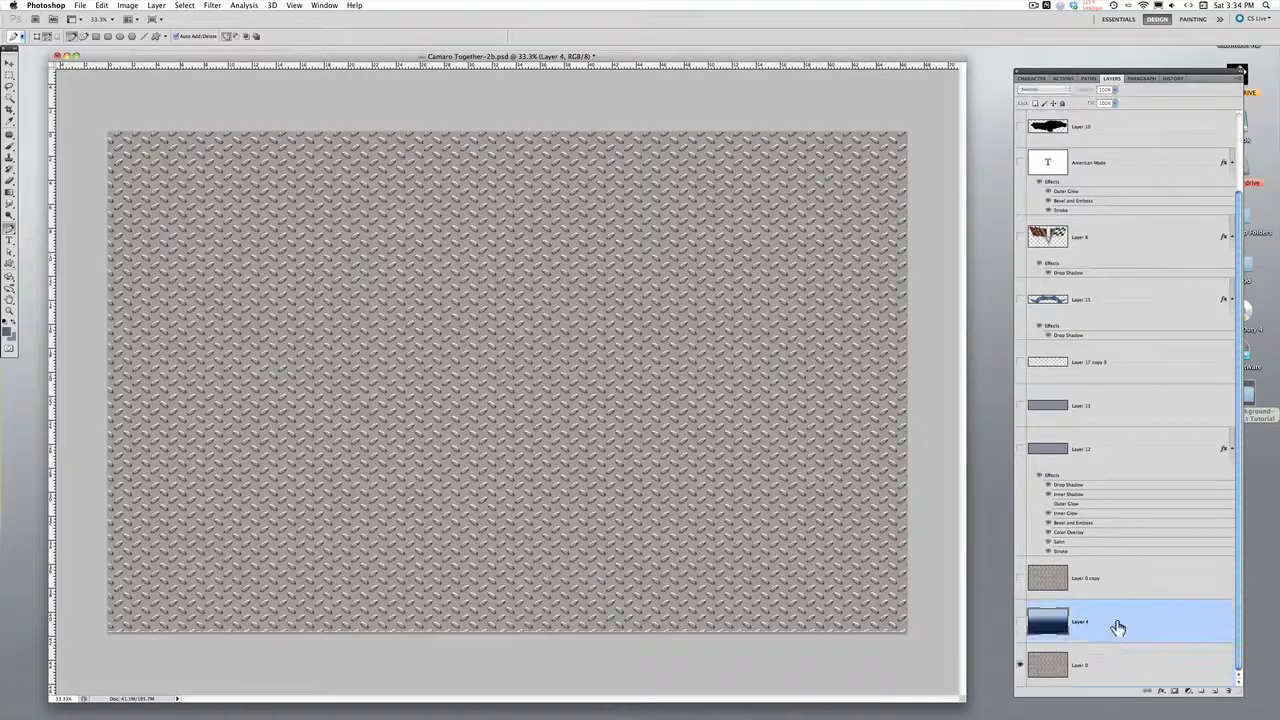
pyautogui.click(1021, 624)
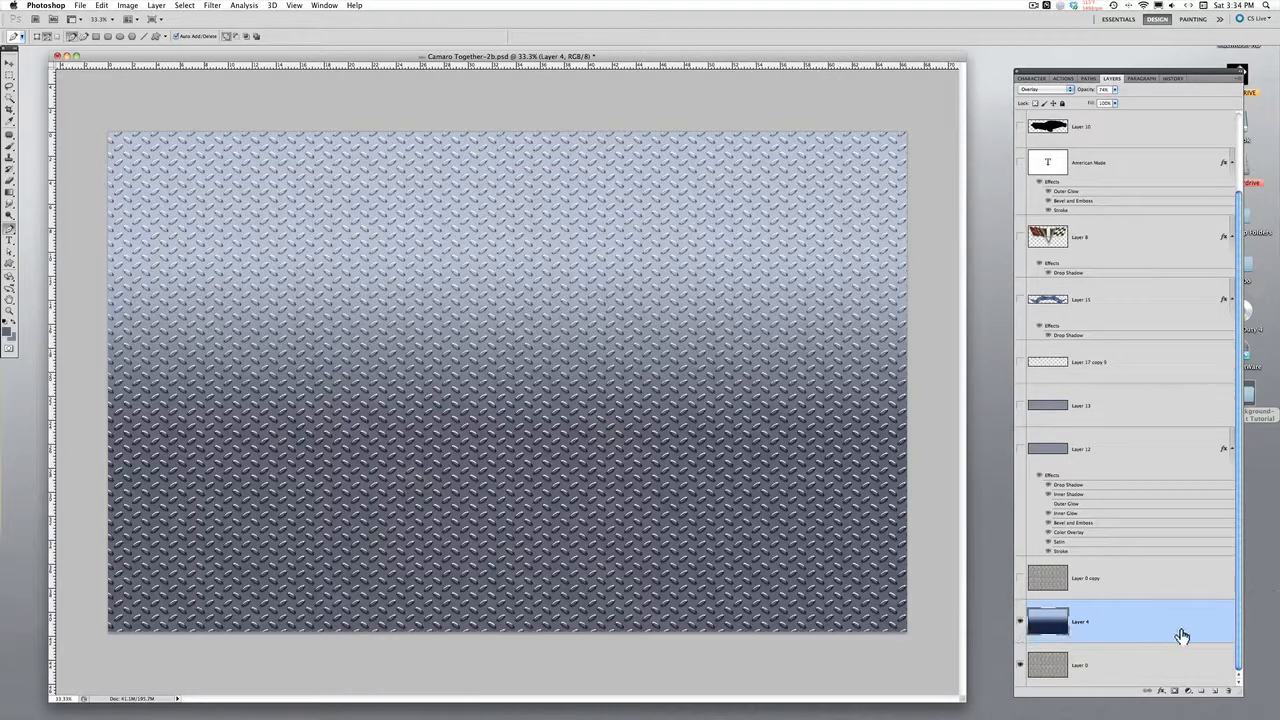
# Activate the Gradient tool and dismiss its list of related tools.
pyautogui.click(10, 192)
pyautogui.click(10, 192)
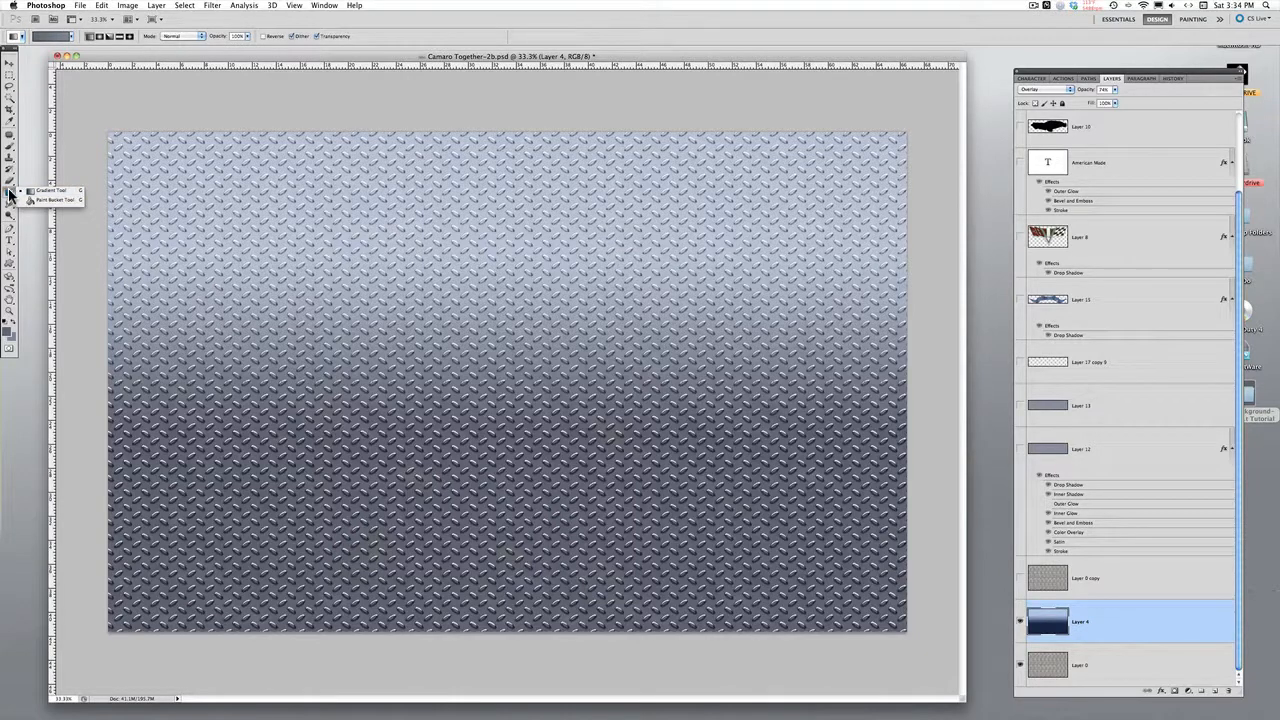
pyautogui.click(85, 146)
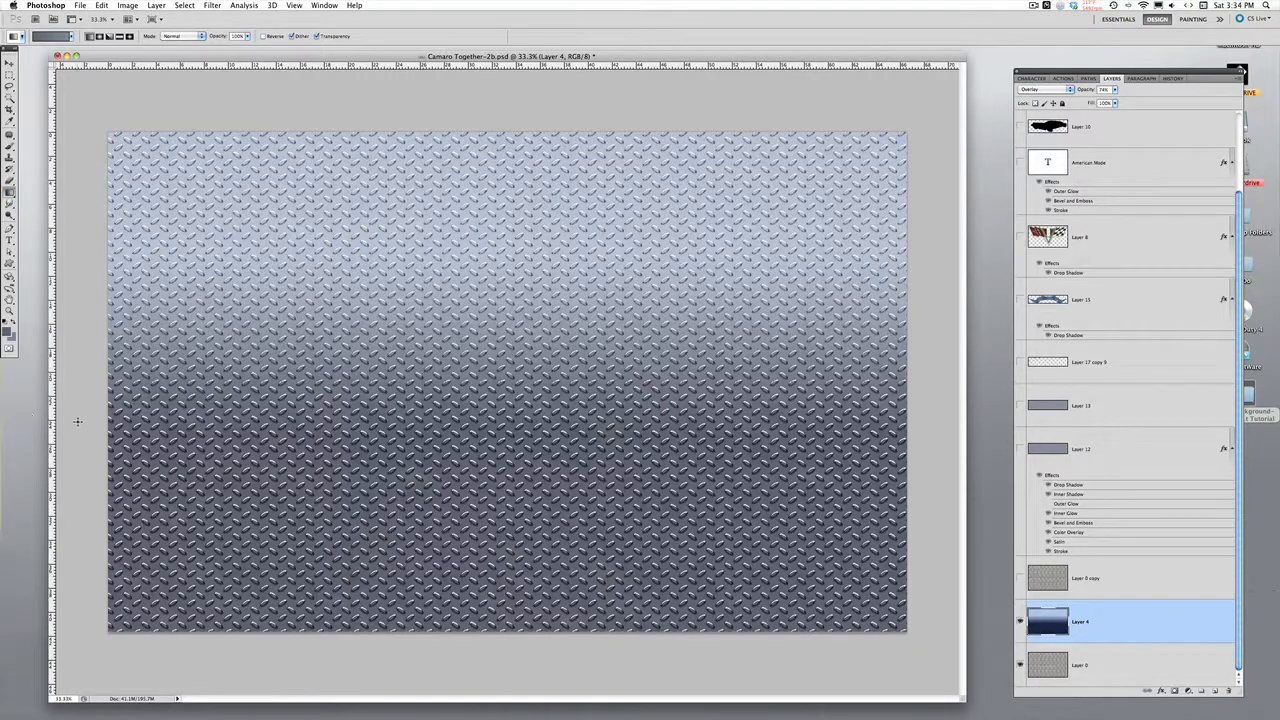
# Sample the plate's dark lower area and light upper area with the Eyedropper, and accept #b1bed5 as the foreground color.
pyautogui.click(10, 120)
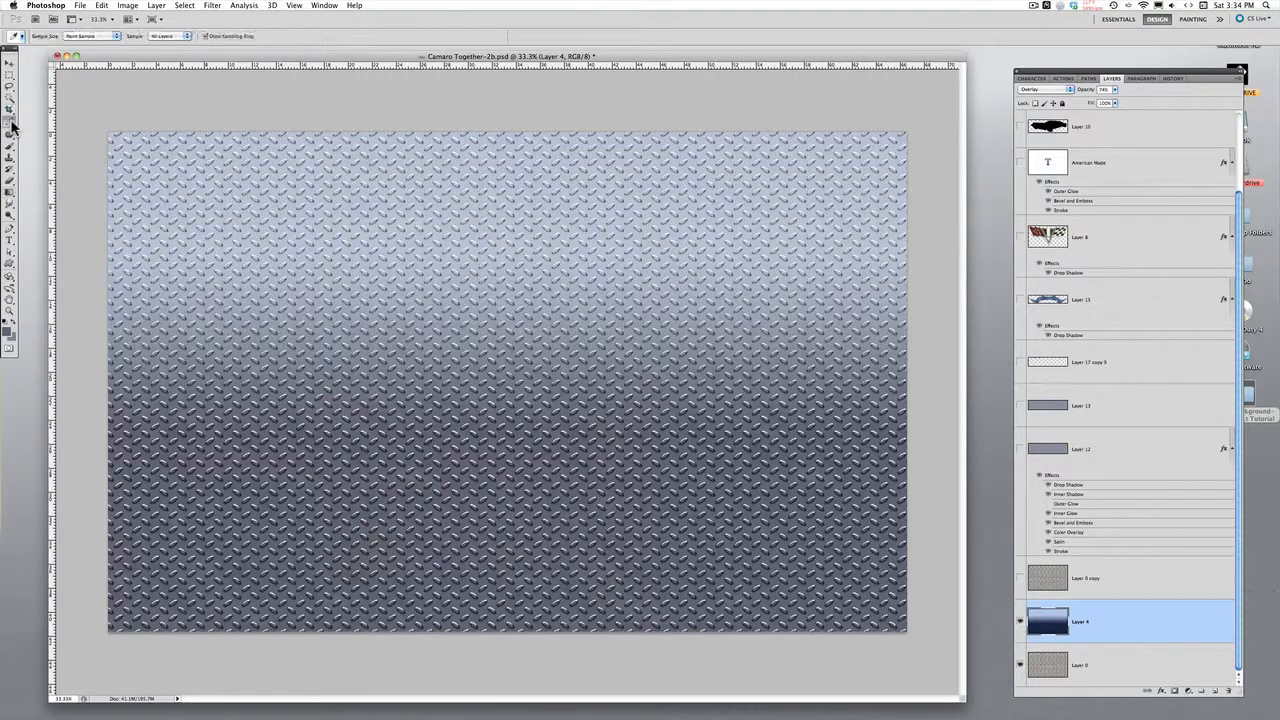
pyautogui.click(218, 600)
pyautogui.click(181, 147)
pyautogui.click(10, 326)
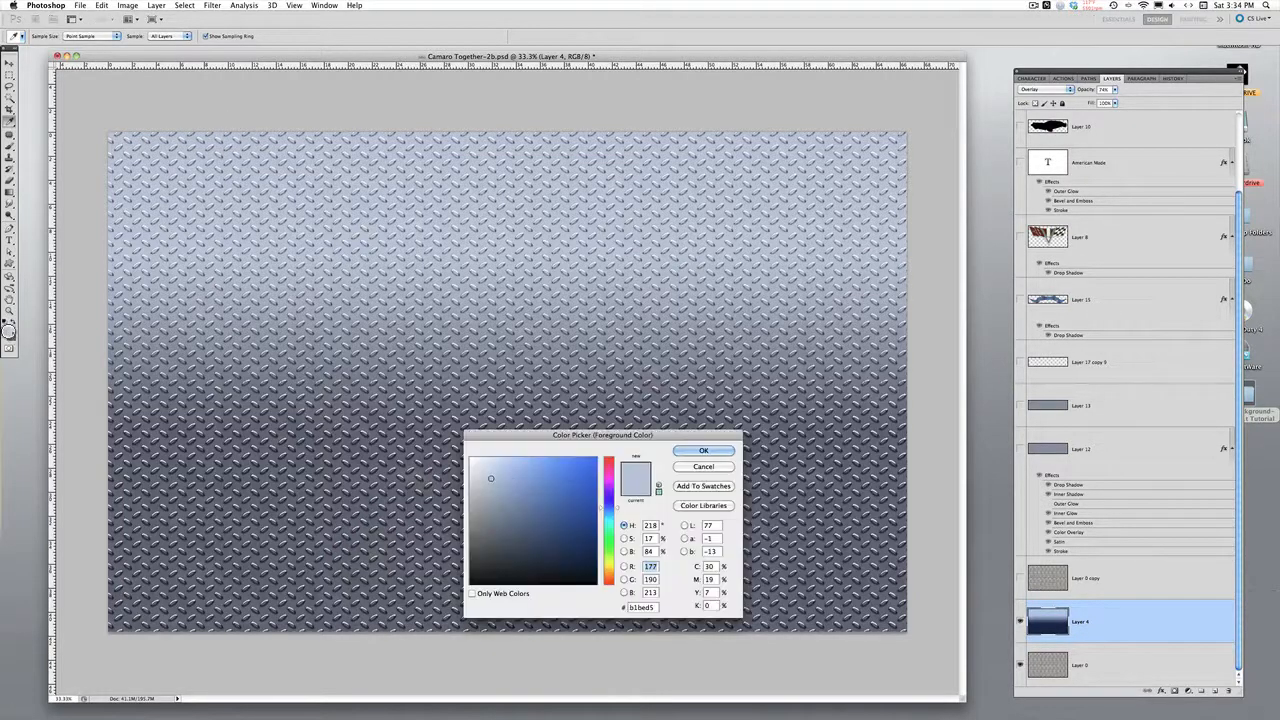
pyautogui.moveTo(629, 436); pyautogui.dragTo(536, 168)
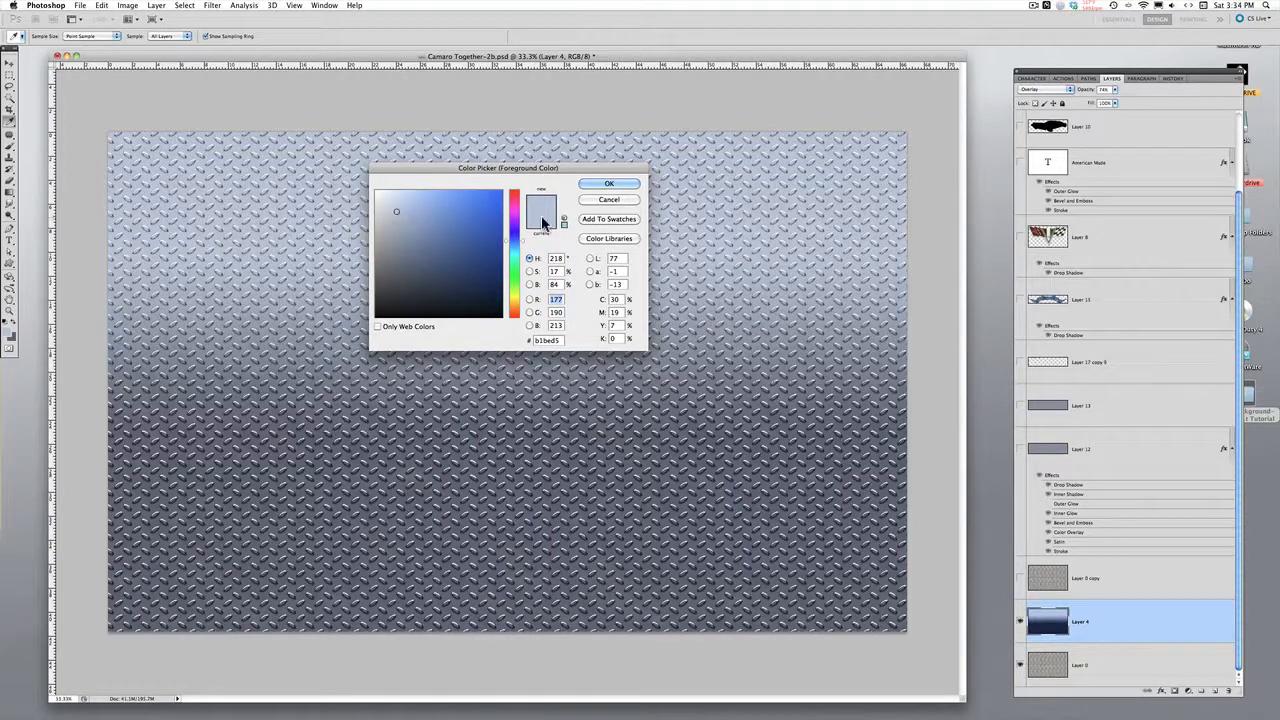
pyautogui.click(609, 184)
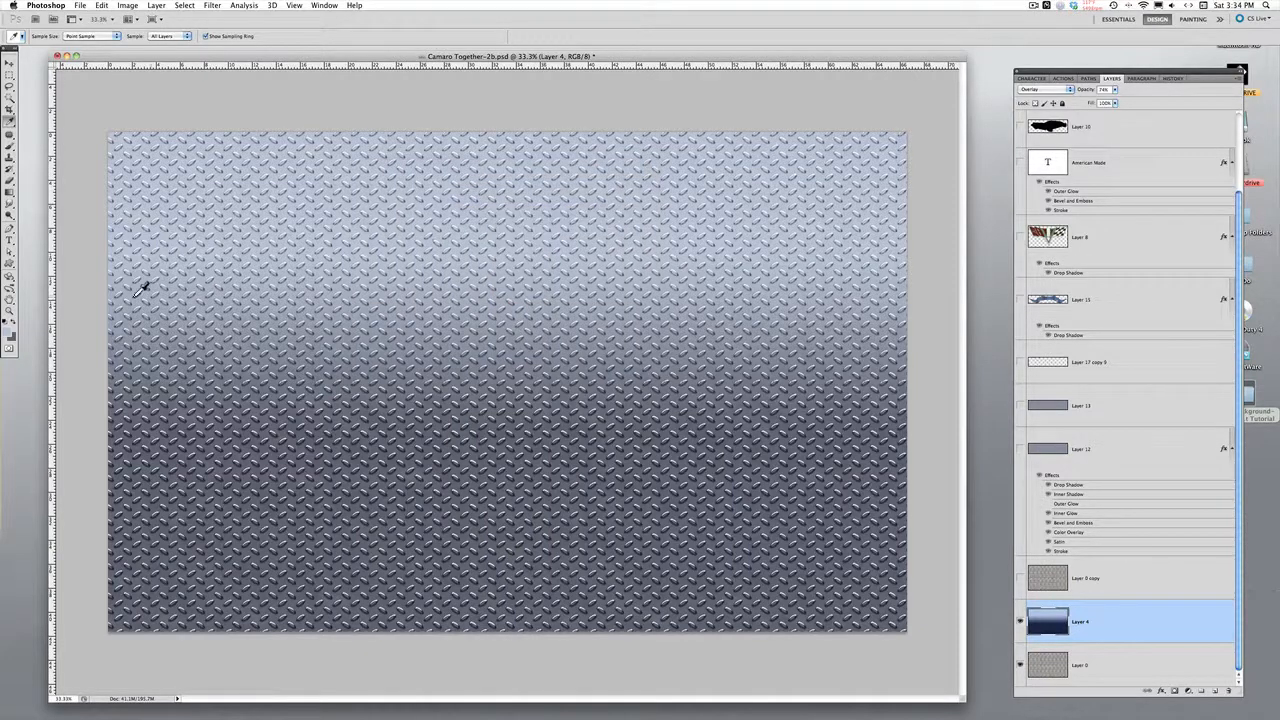
# Make the dark grey-blue #525565 the foreground color and activate the Gradient tool.
pyautogui.click(12, 336)
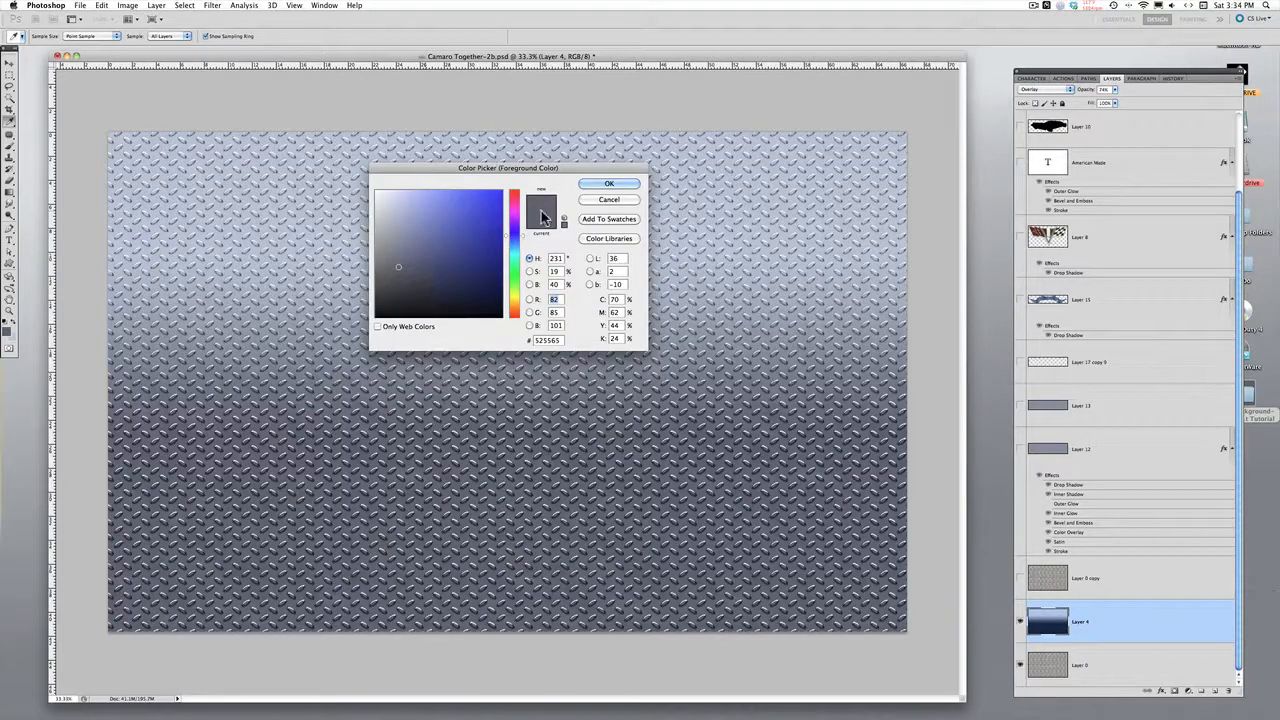
pyautogui.click(608, 182)
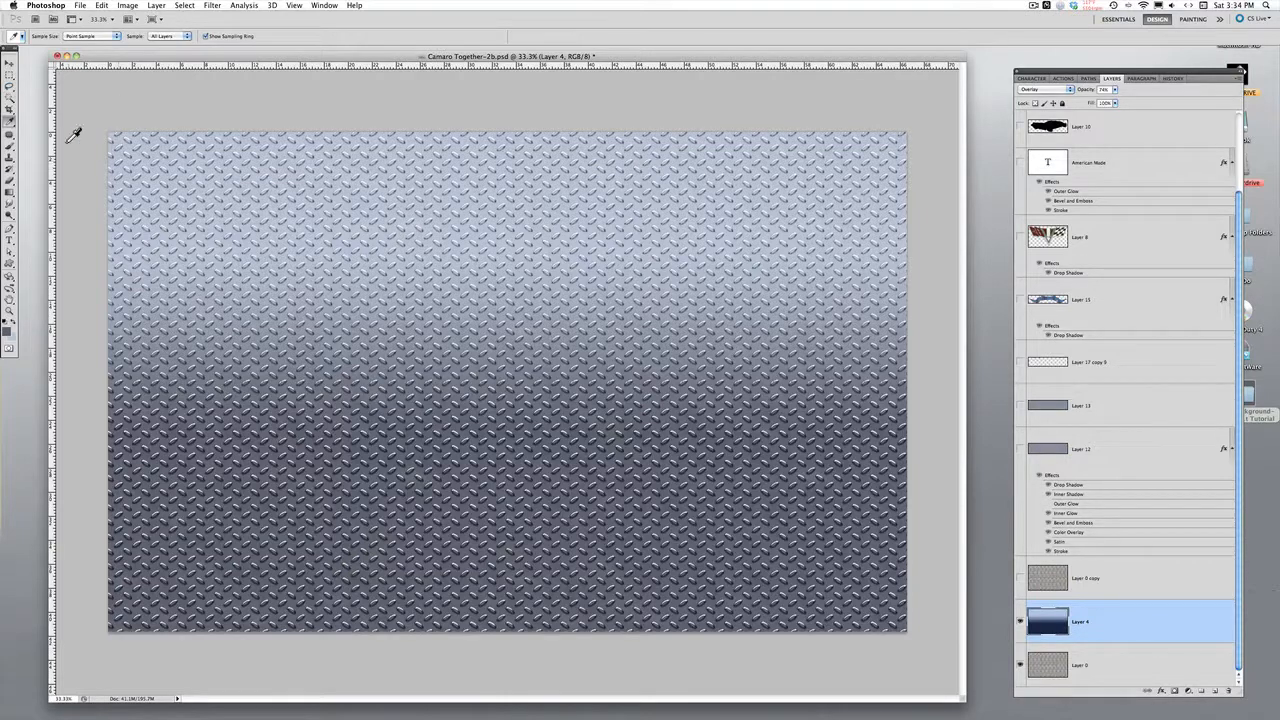
pyautogui.click(10, 191)
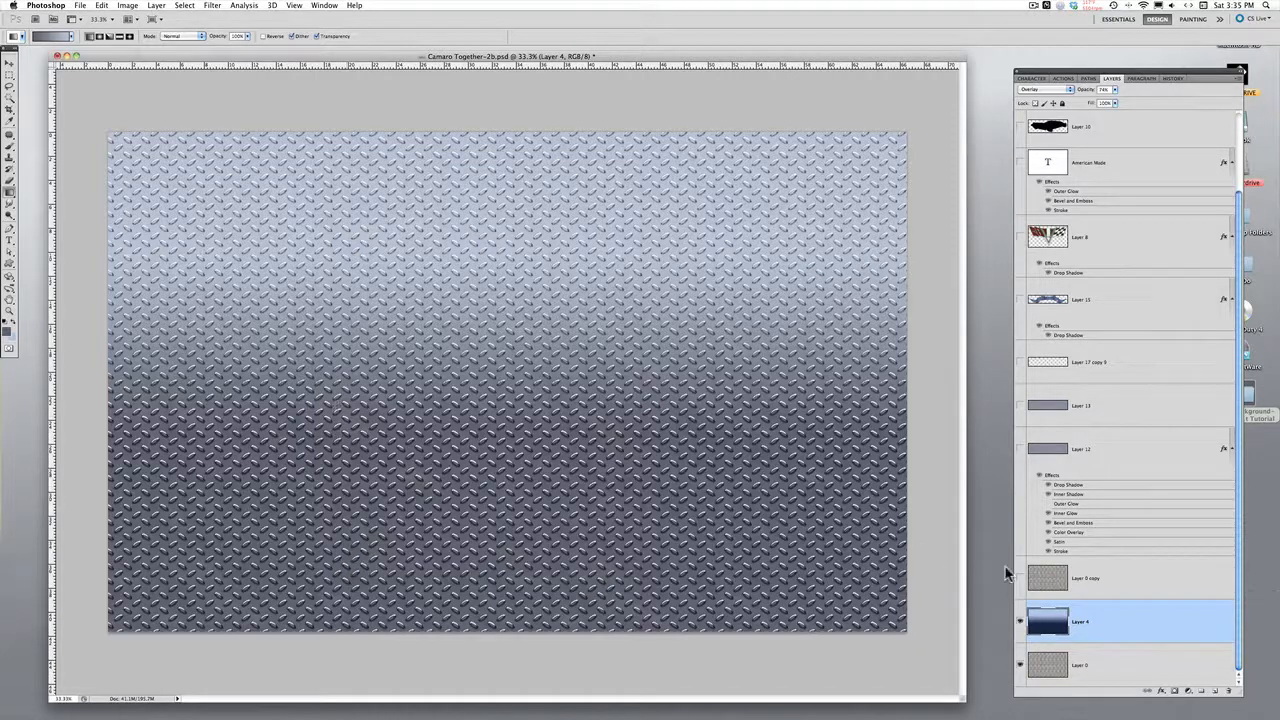
# Make Layer 0 copy visible above the blue gradient and keep its blend mode set to Pin Light.
pyautogui.click(1090, 578)
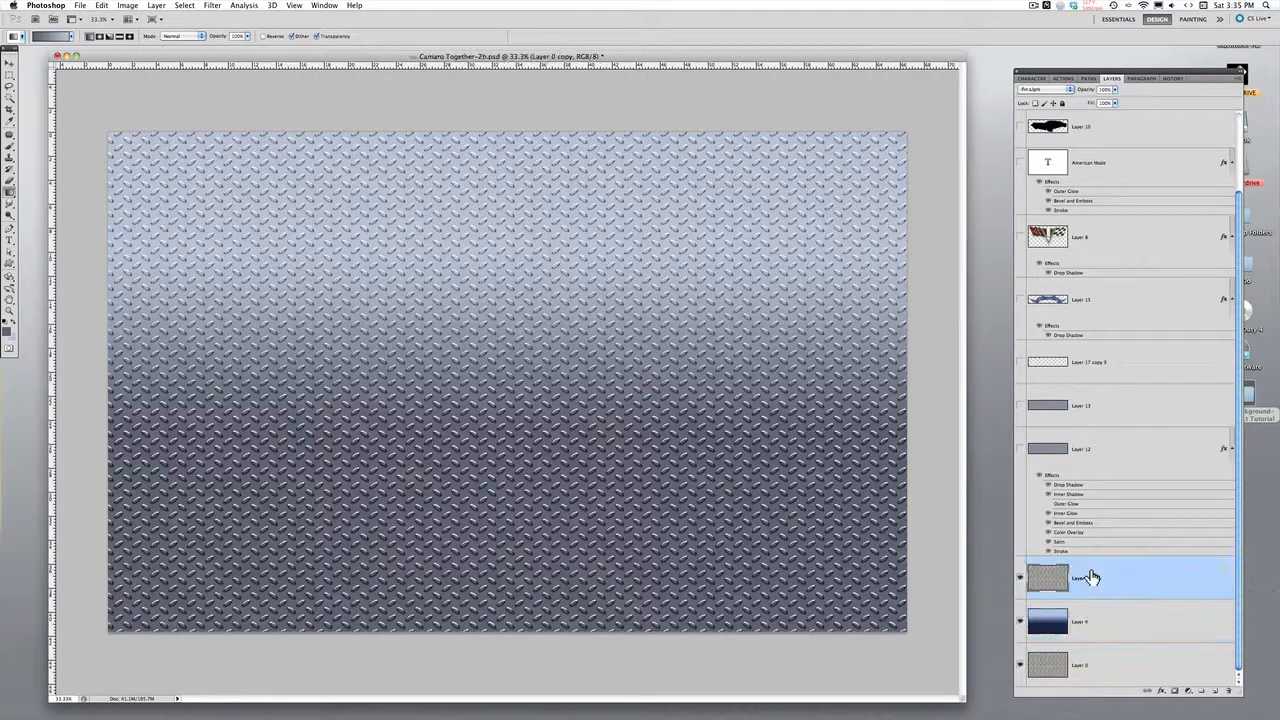
pyautogui.click(1058, 90)
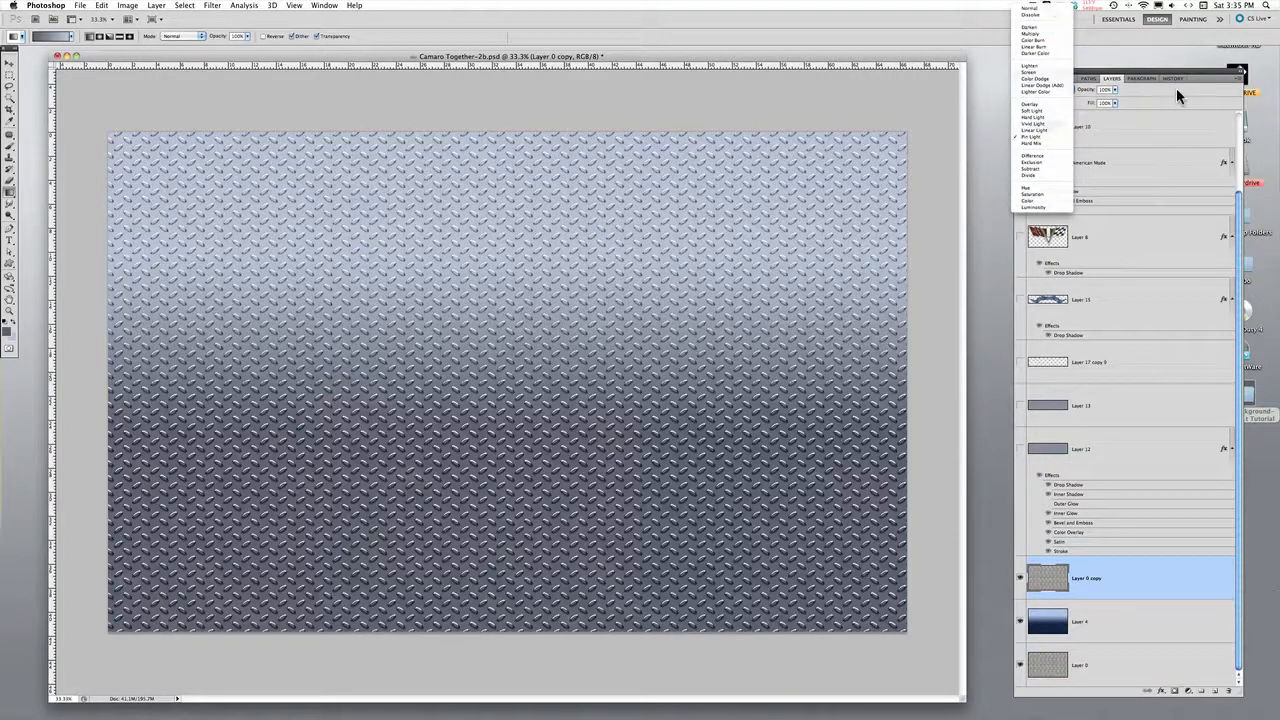
pyautogui.click(1054, 136)
pyautogui.scroll(2, 1052, 144)
pyautogui.click(1052, 90)
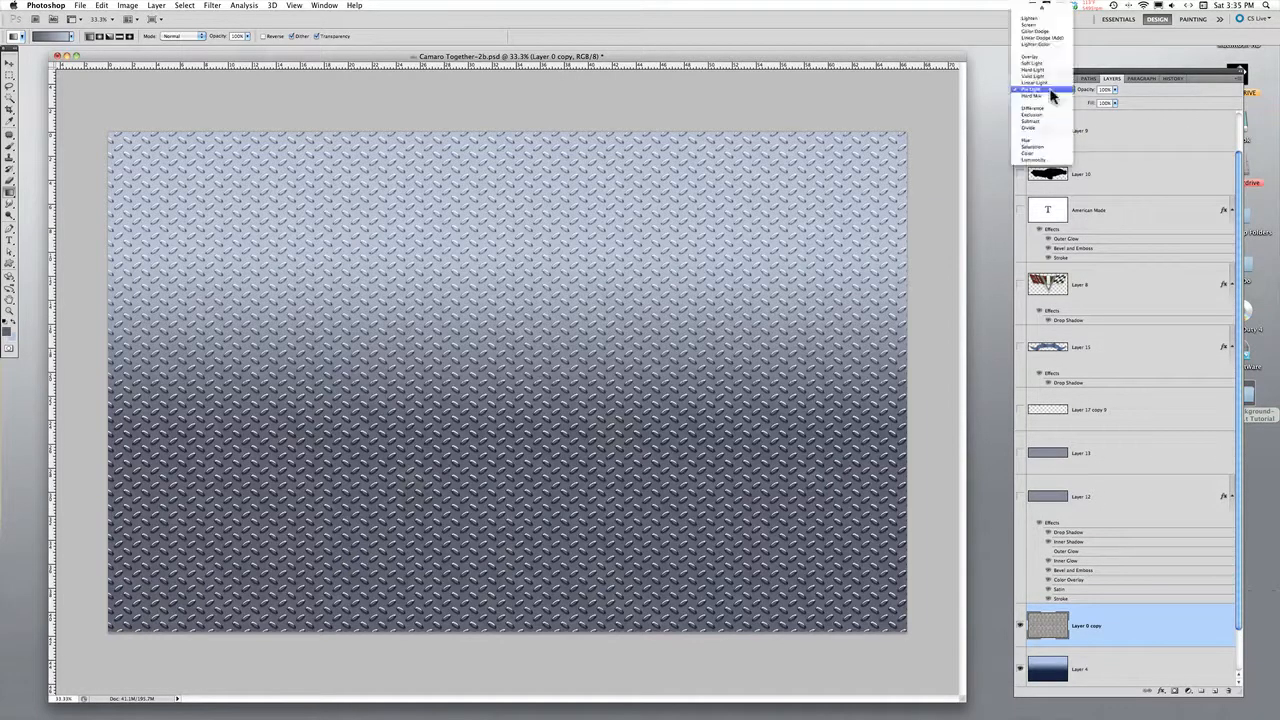
pyautogui.click(1121, 95)
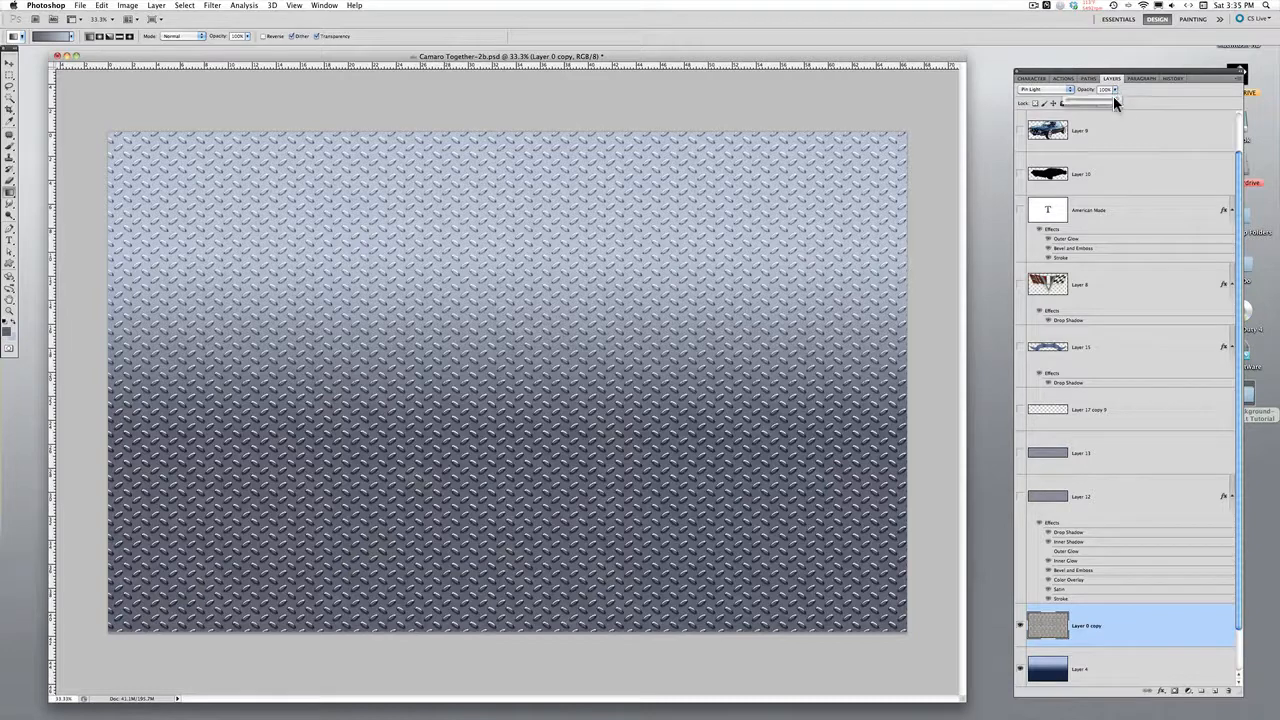
# Preview Layer 0 copy at reduced opacity, return it to 100%, and review its blend mode options.
pyautogui.click(1116, 96)
pyautogui.moveTo(1116, 100); pyautogui.dragTo(992, 105)
pyautogui.moveTo(1051, 104); pyautogui.dragTo(1157, 110)
pyautogui.click(1048, 92)
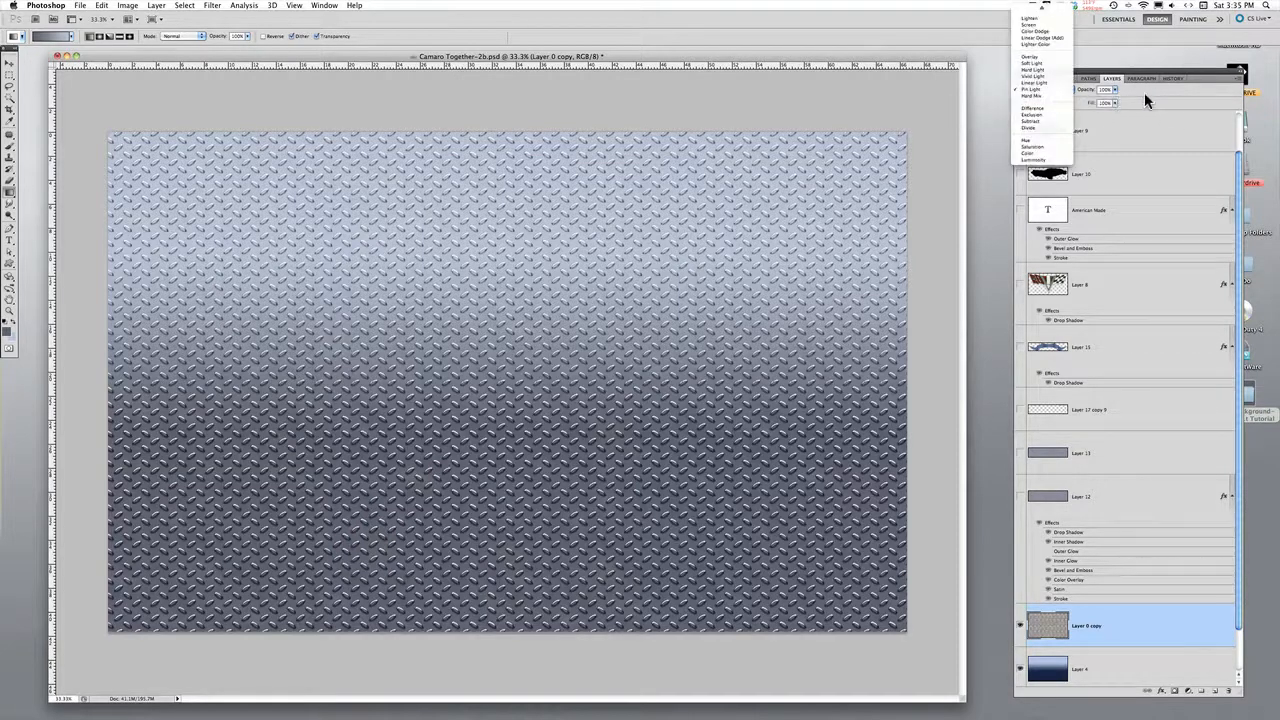
pyautogui.click(1144, 92)
# Select Layer 12 and make its beveled plate visible, briefly previewing Layer 13 over it.
pyautogui.moveTo(1117, 71); pyautogui.dragTo(1107, 40)
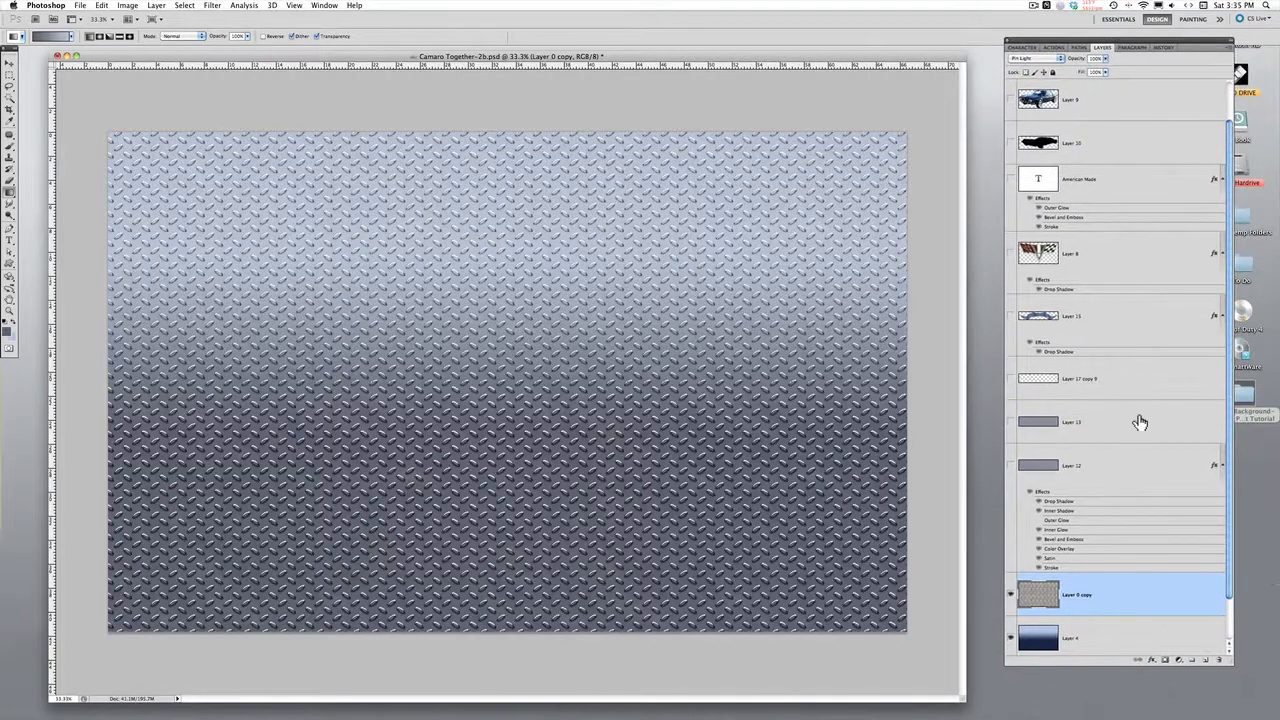
pyautogui.click(1078, 467)
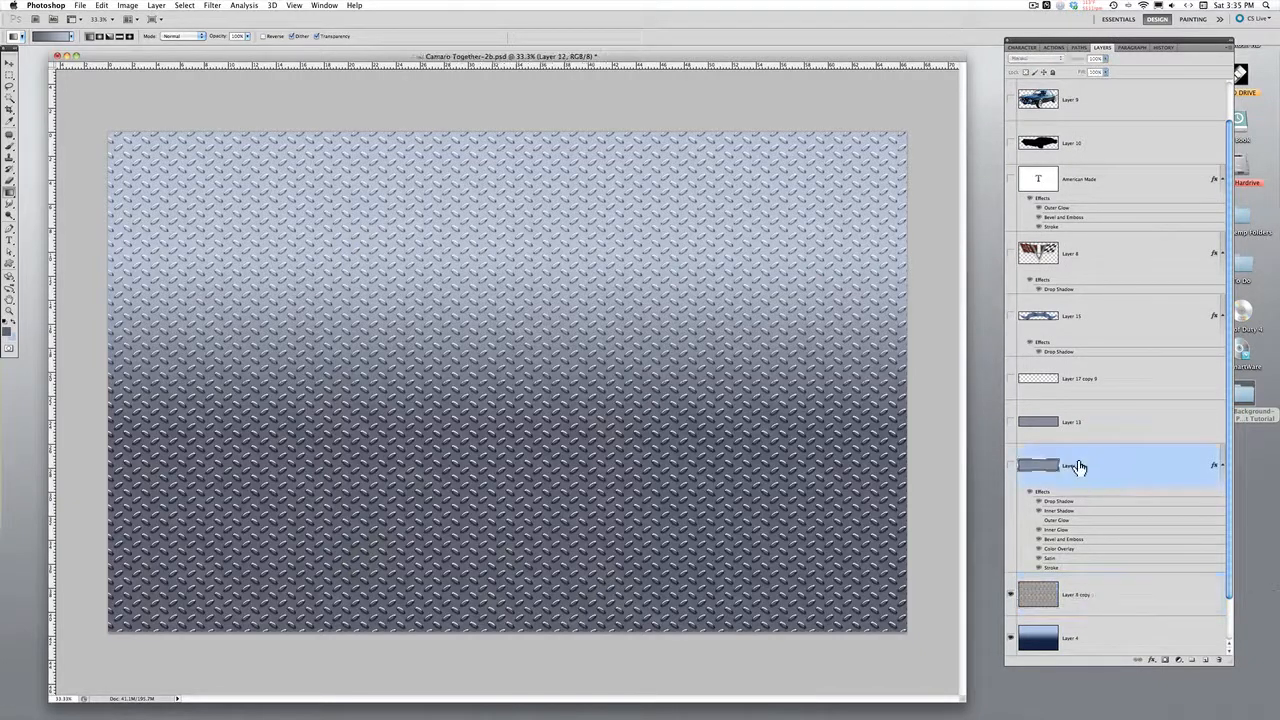
pyautogui.click(1011, 466)
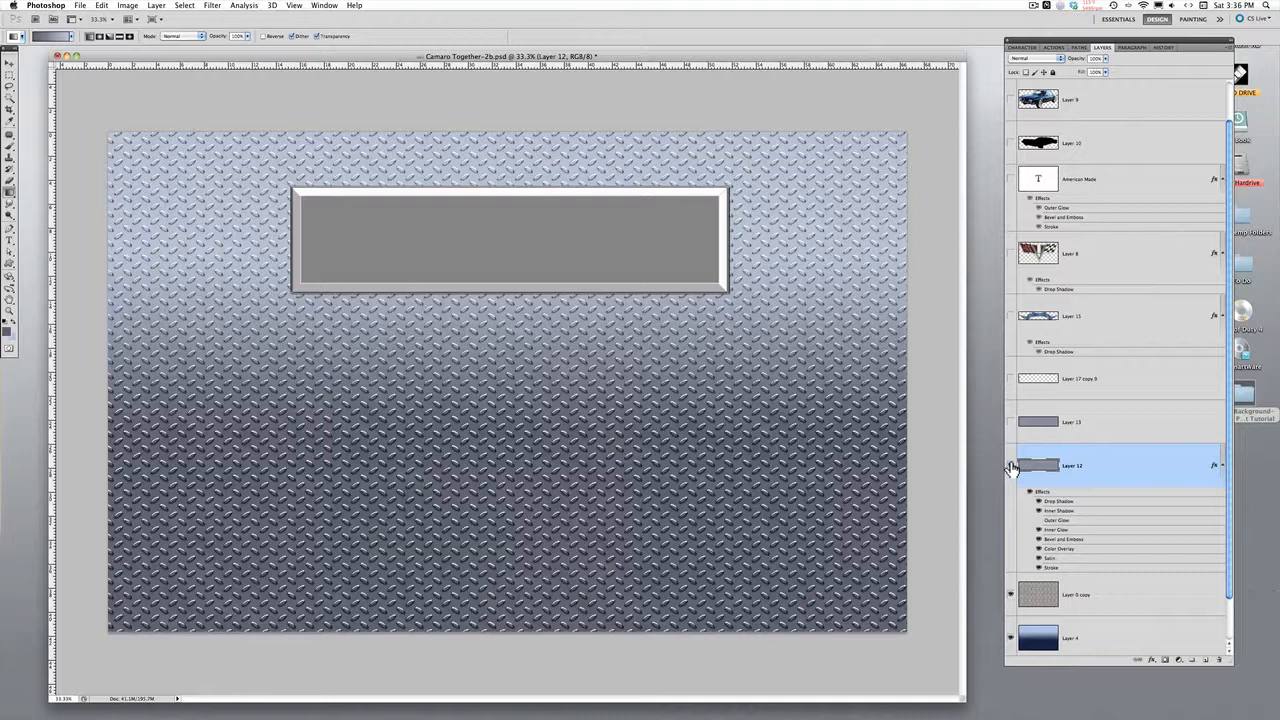
pyautogui.click(1010, 466)
pyautogui.click(1010, 424)
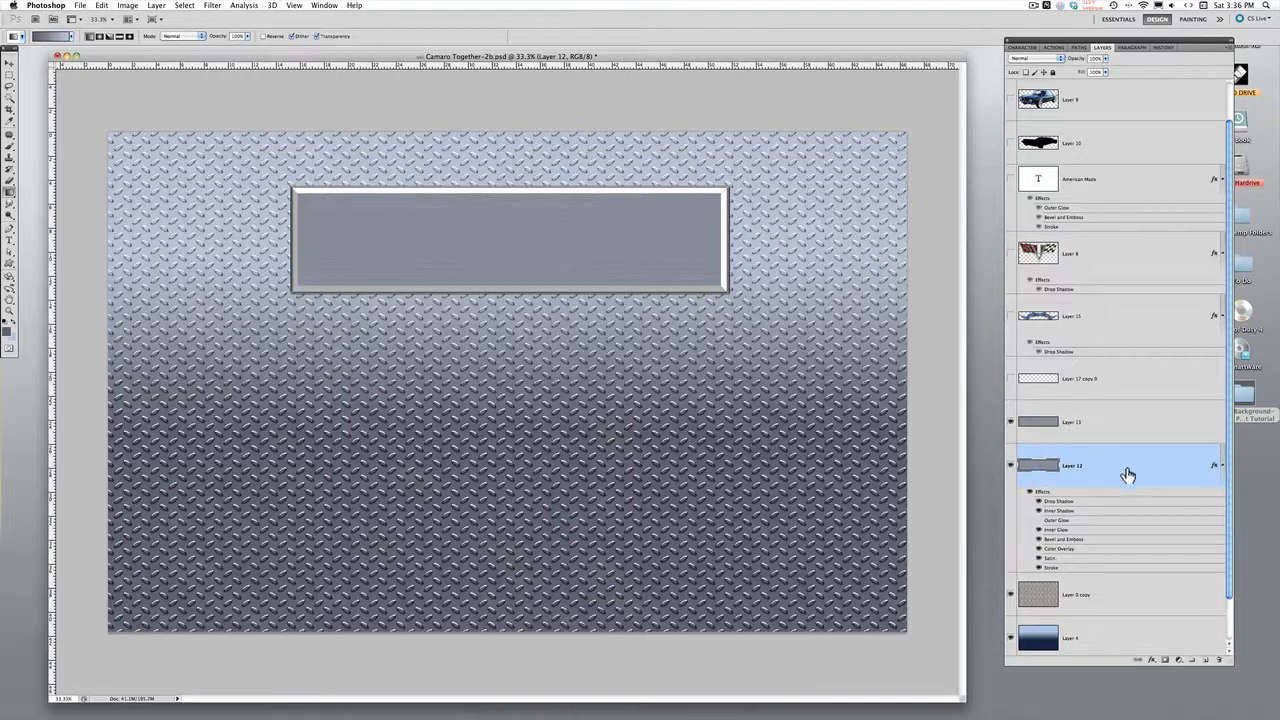
pyautogui.click(1011, 422)
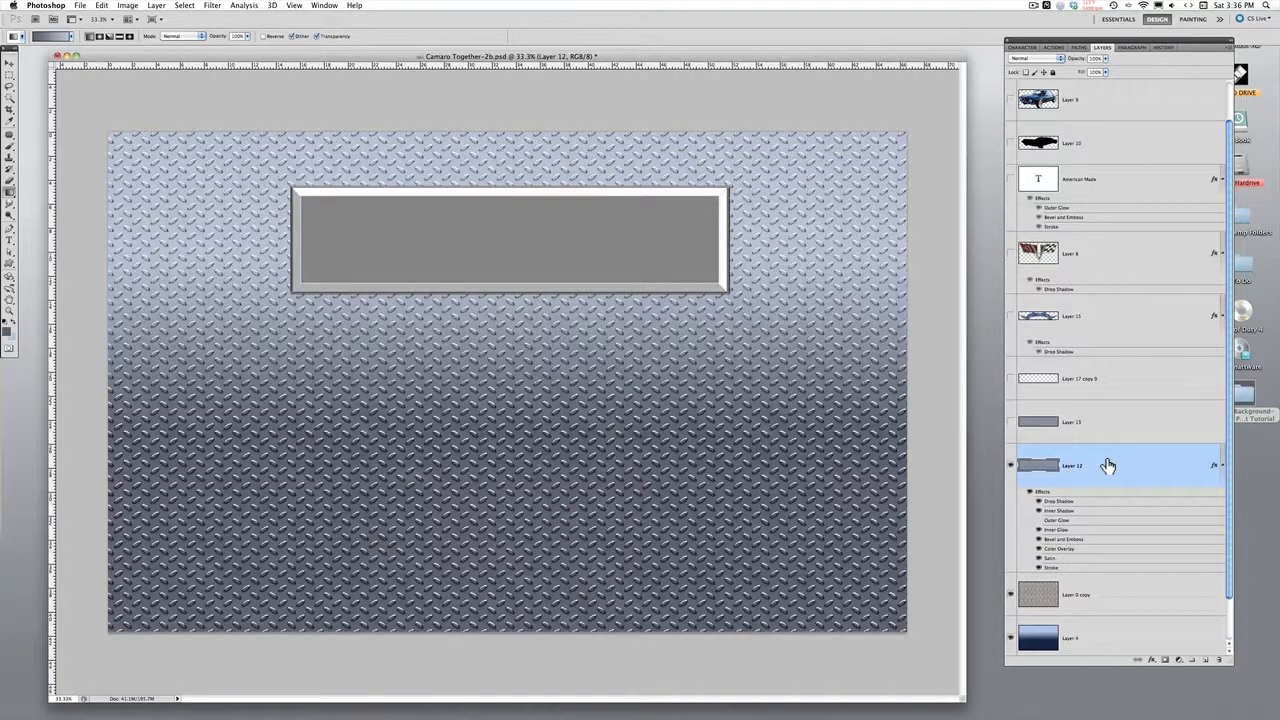
# Open Layer 12's layer style settings and toggle the Inner Shadow off and on to compare its effect.
pyautogui.doubleClick(1108, 465)
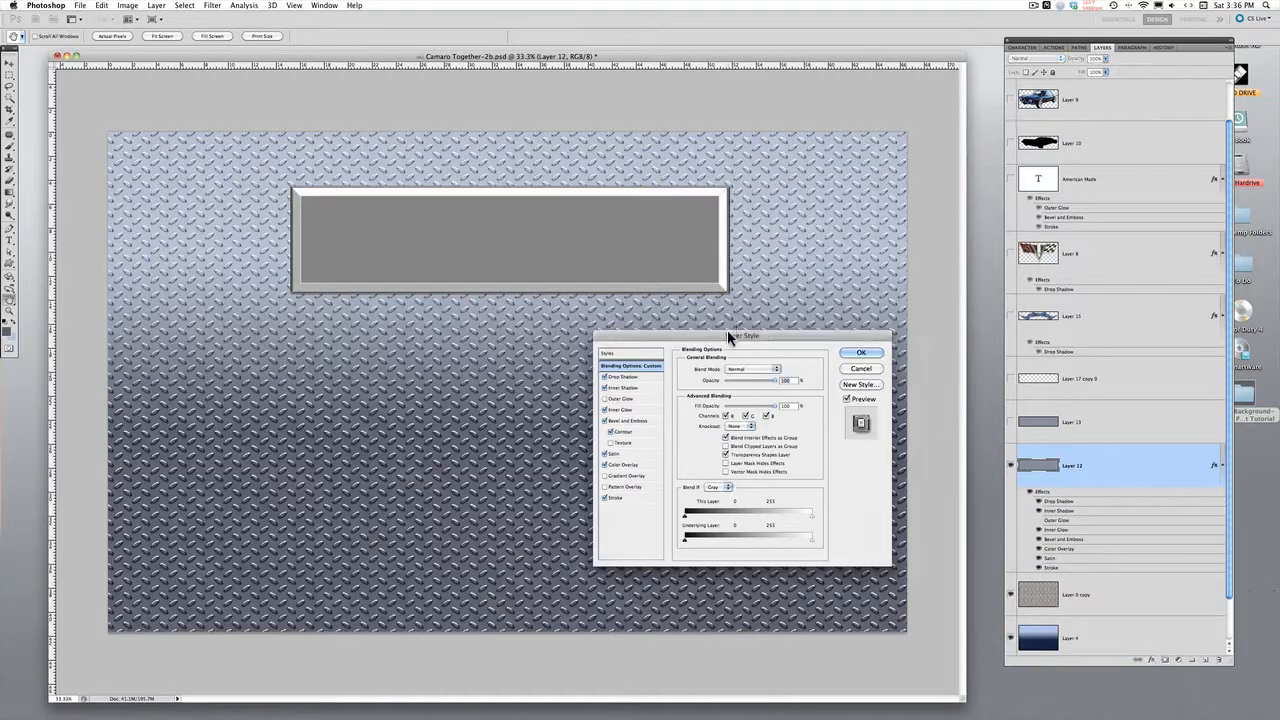
pyautogui.moveTo(777, 337); pyautogui.dragTo(696, 147)
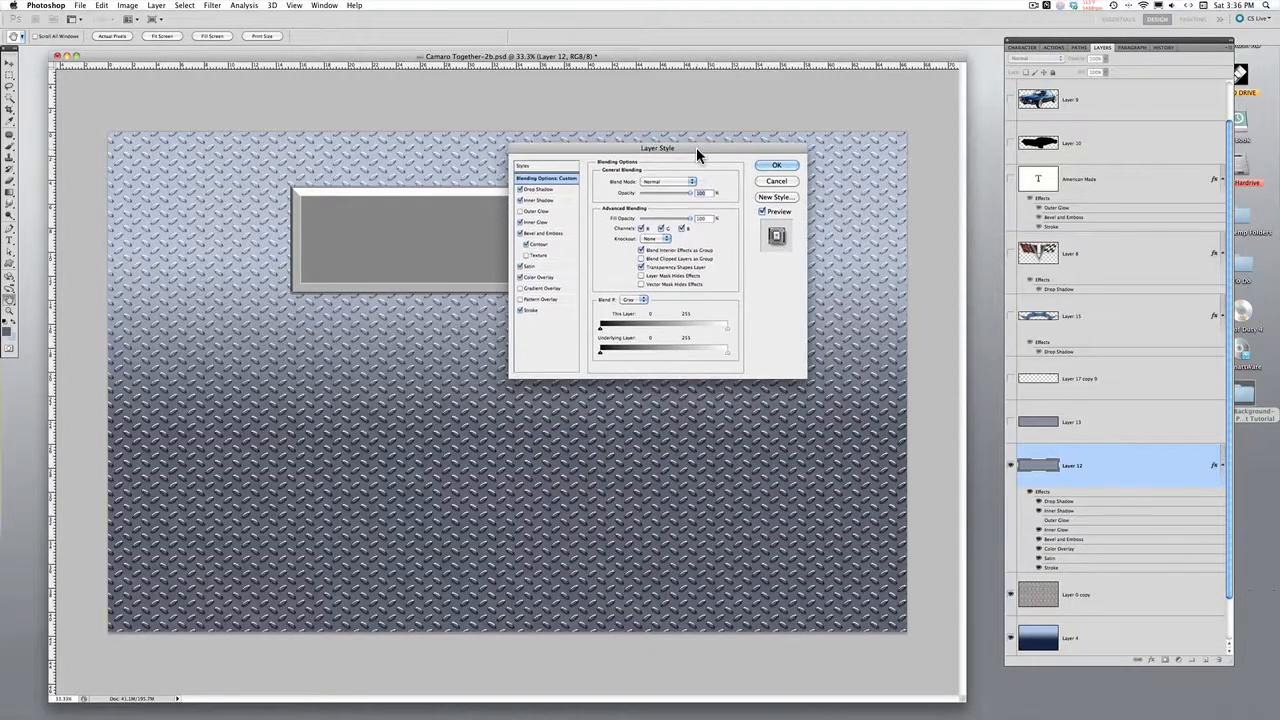
pyautogui.click(540, 201)
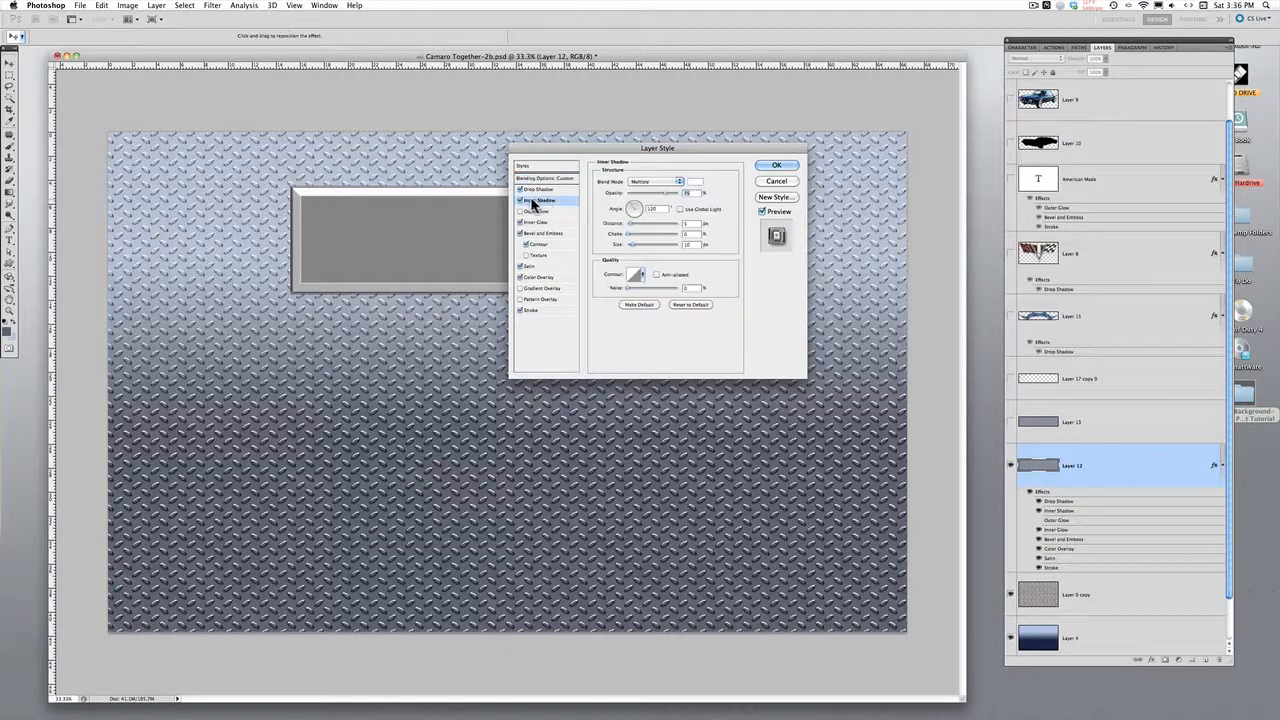
pyautogui.click(521, 202)
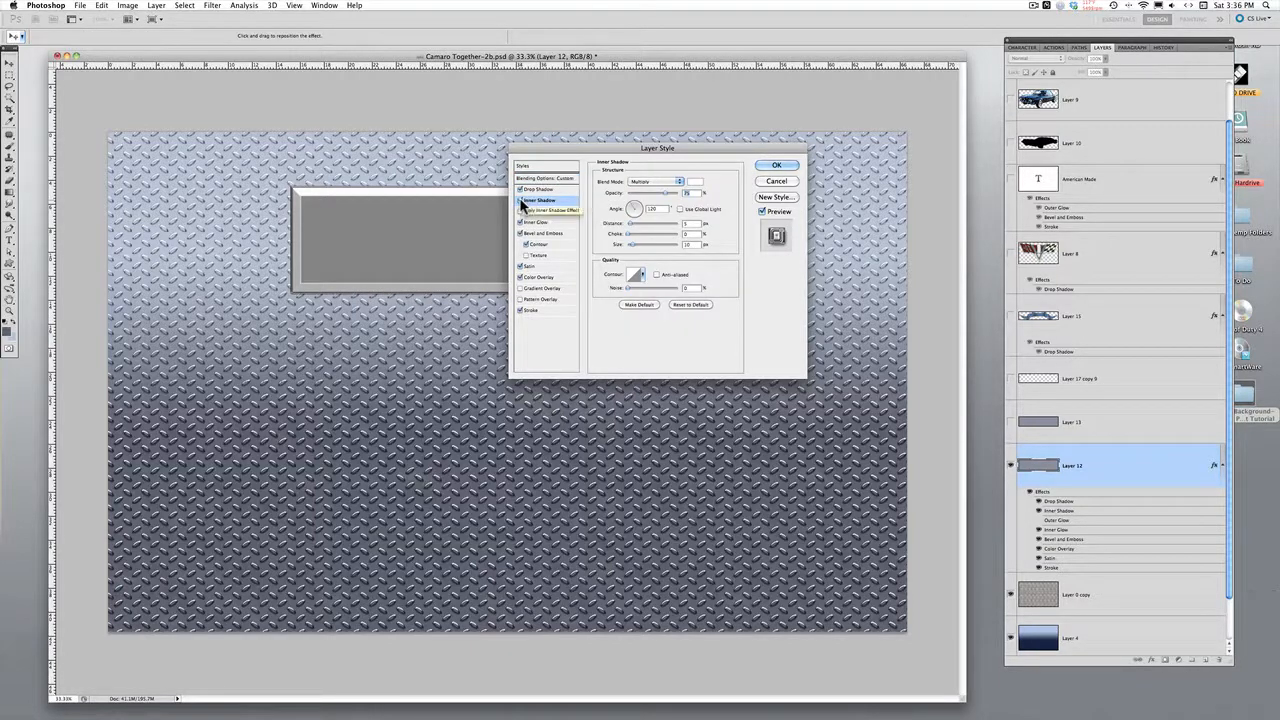
pyautogui.press('space')
pyautogui.click(520, 202)
pyautogui.click(520, 202)
pyautogui.click(520, 202)
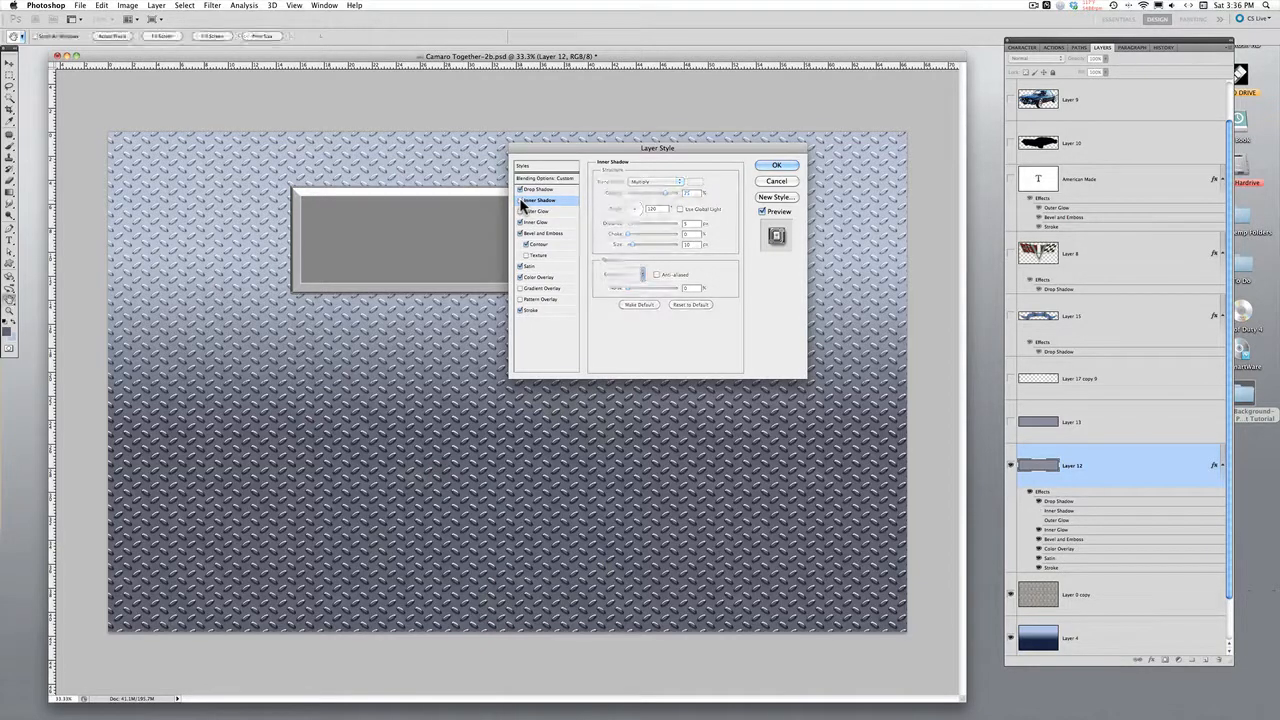
pyautogui.click(520, 202)
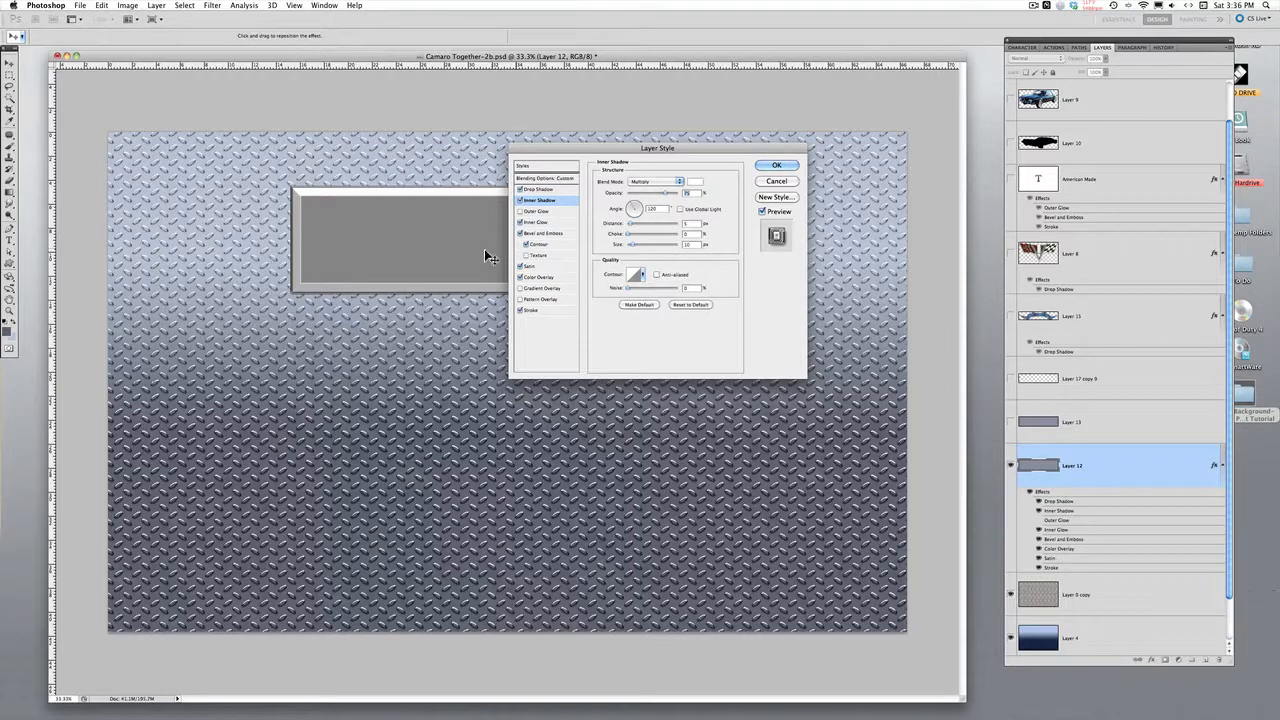
# Toggle Layer 12's Inner Glow and its Bevel and Emboss off and on to compare the plate's appearance.
pyautogui.click(536, 222)
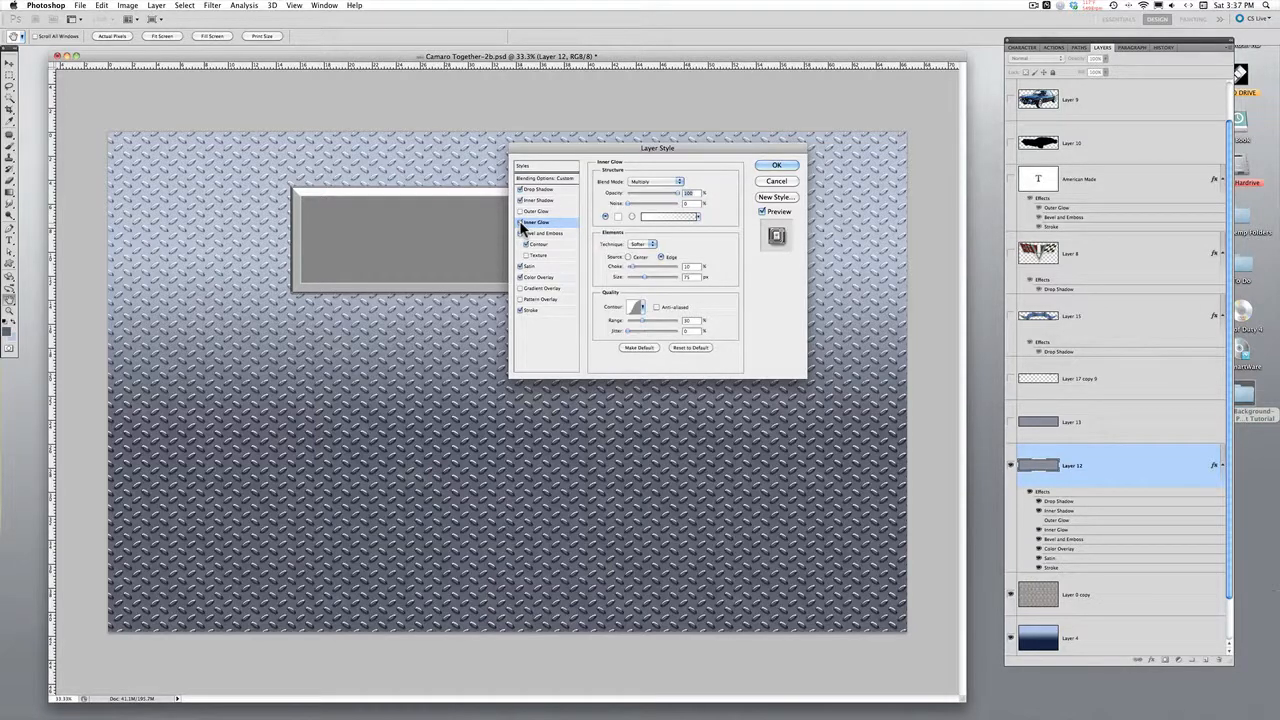
pyautogui.click(520, 225)
pyautogui.click(520, 223)
pyautogui.click(520, 234)
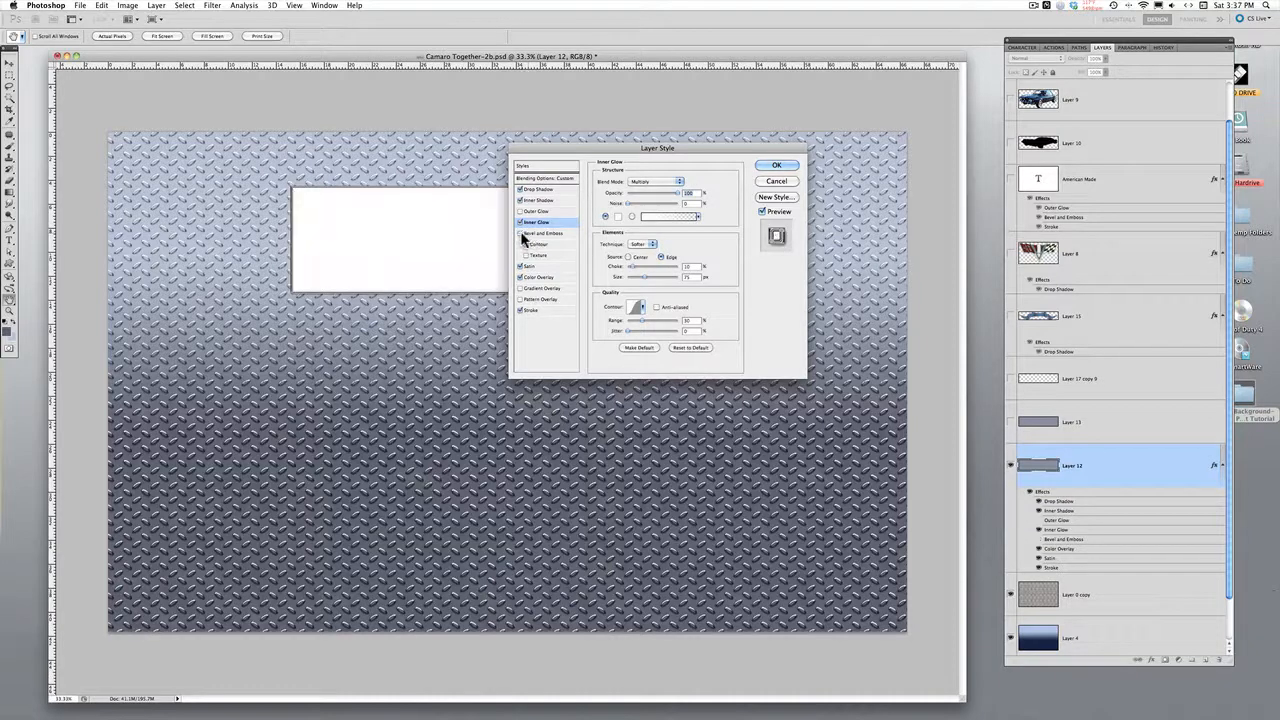
pyautogui.click(521, 235)
pyautogui.click(521, 235)
pyautogui.click(521, 235)
pyautogui.click(521, 235)
pyautogui.click(521, 235)
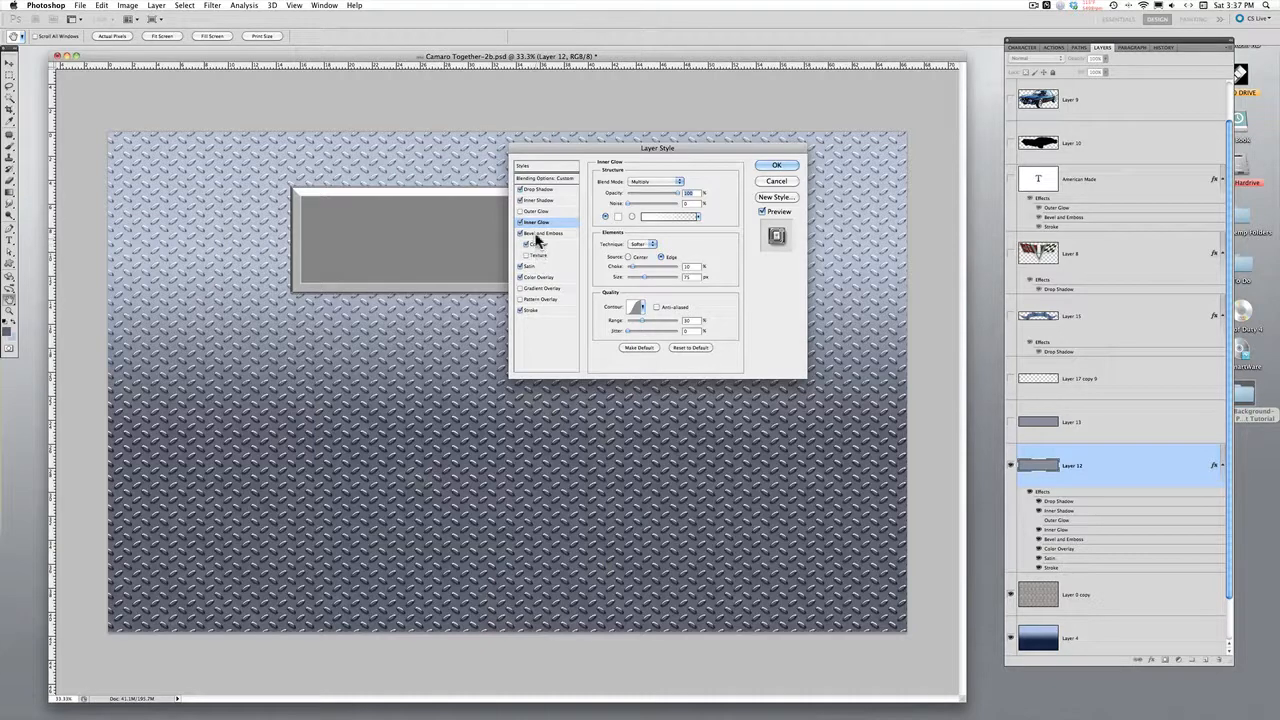
# Examine Layer 12's Bevel and Emboss and Satin settings, including the Satin blend mode.
pyautogui.click(537, 234)
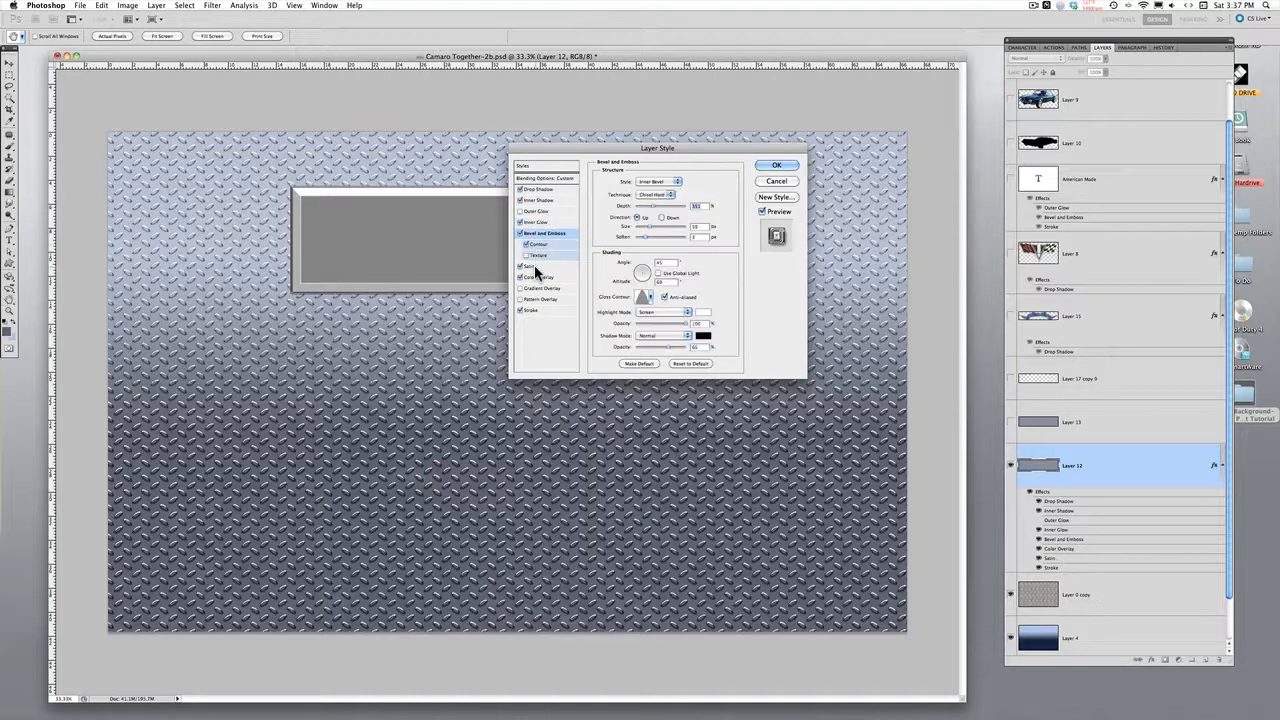
pyautogui.click(534, 265)
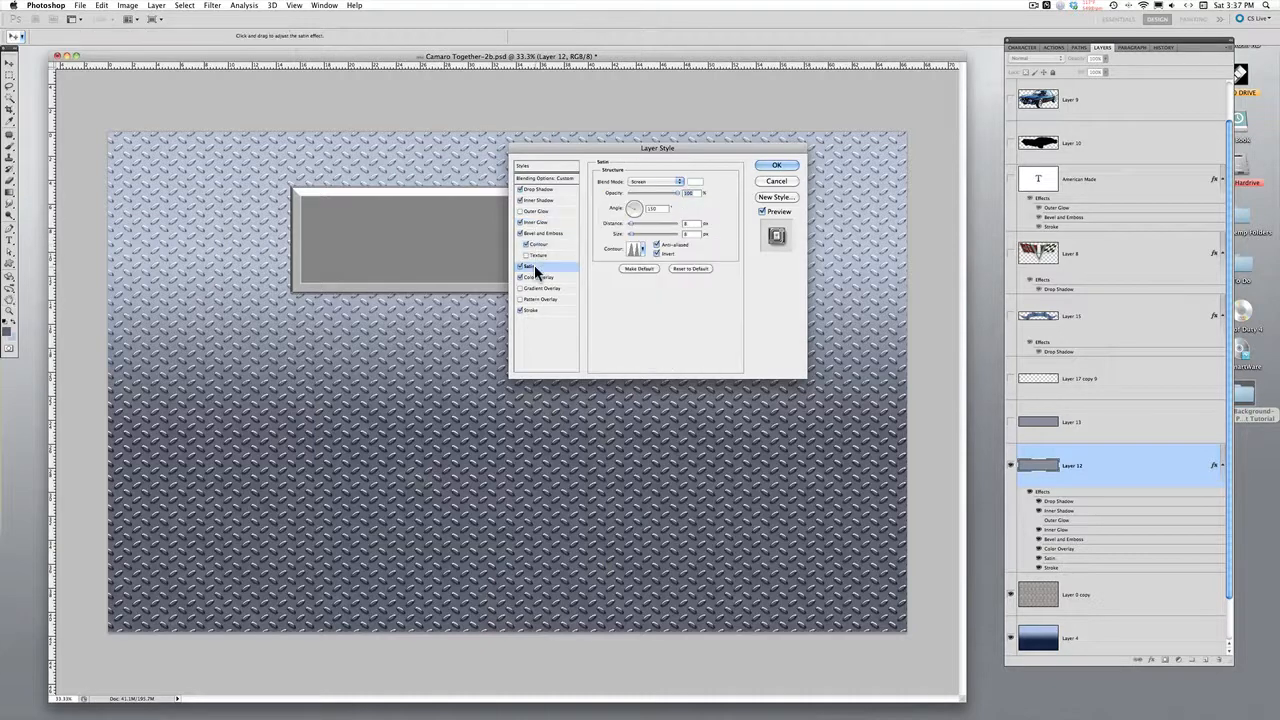
pyautogui.click(660, 181)
pyautogui.click(741, 185)
# Review Layer 12's Color Overlay settings and toggle the overlay off and on to compare its effect.
pyautogui.click(546, 278)
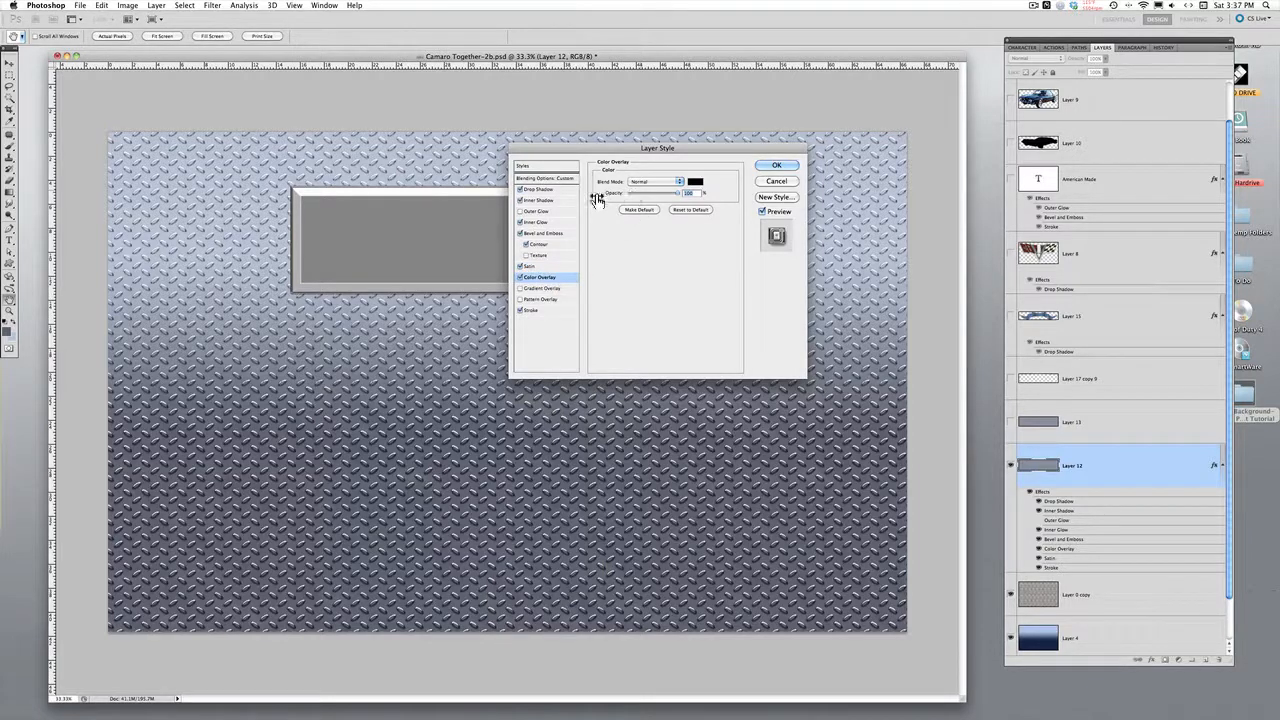
pyautogui.click(520, 278)
pyautogui.click(520, 278)
pyautogui.click(520, 278)
pyautogui.click(520, 278)
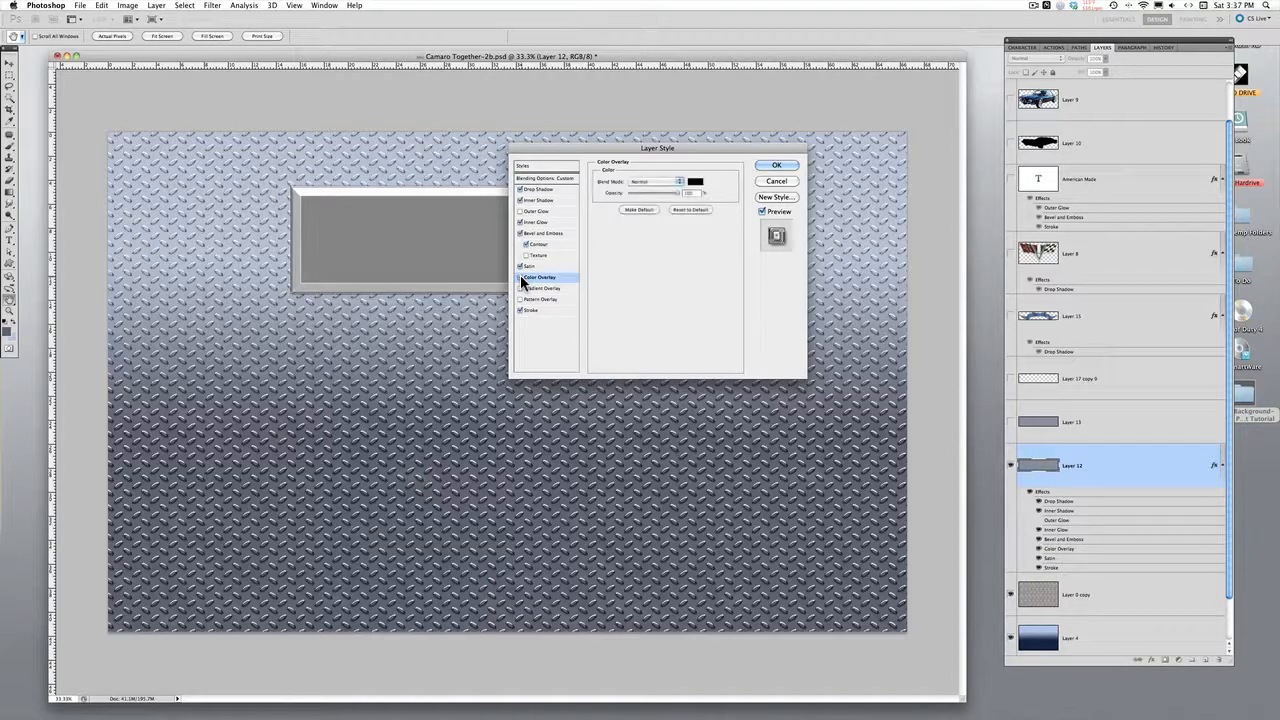
pyautogui.click(520, 278)
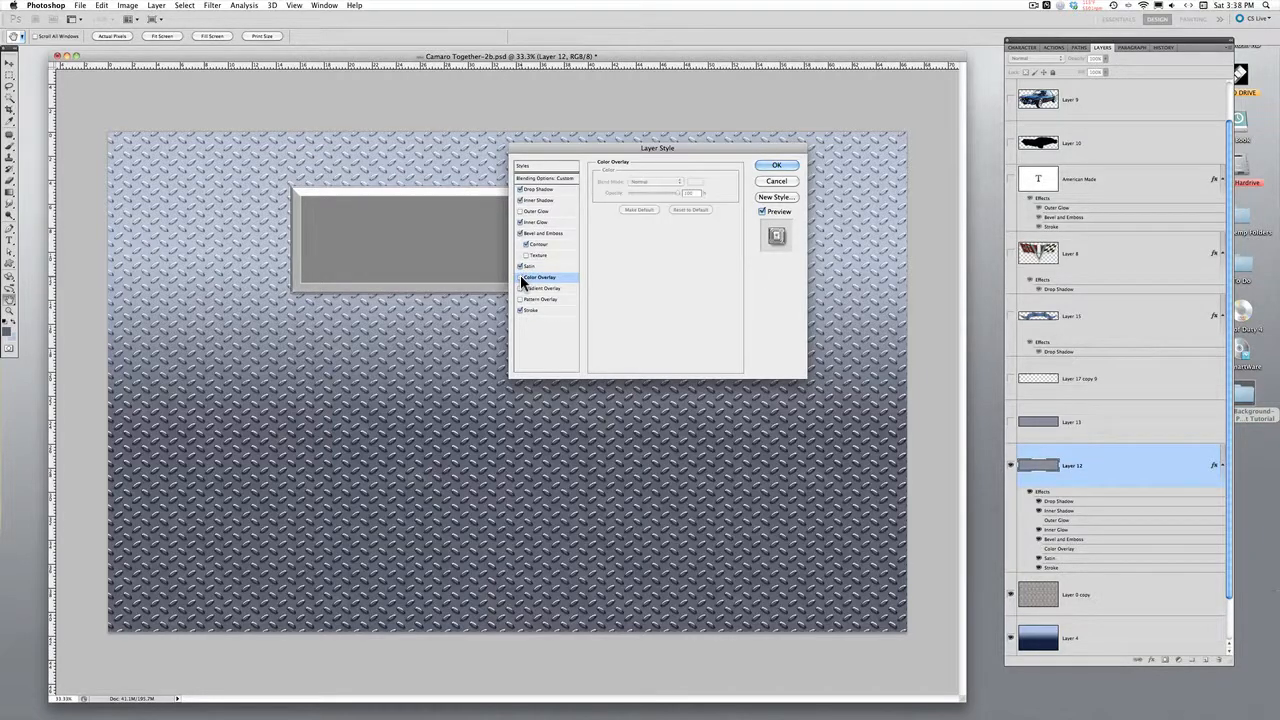
pyautogui.click(520, 278)
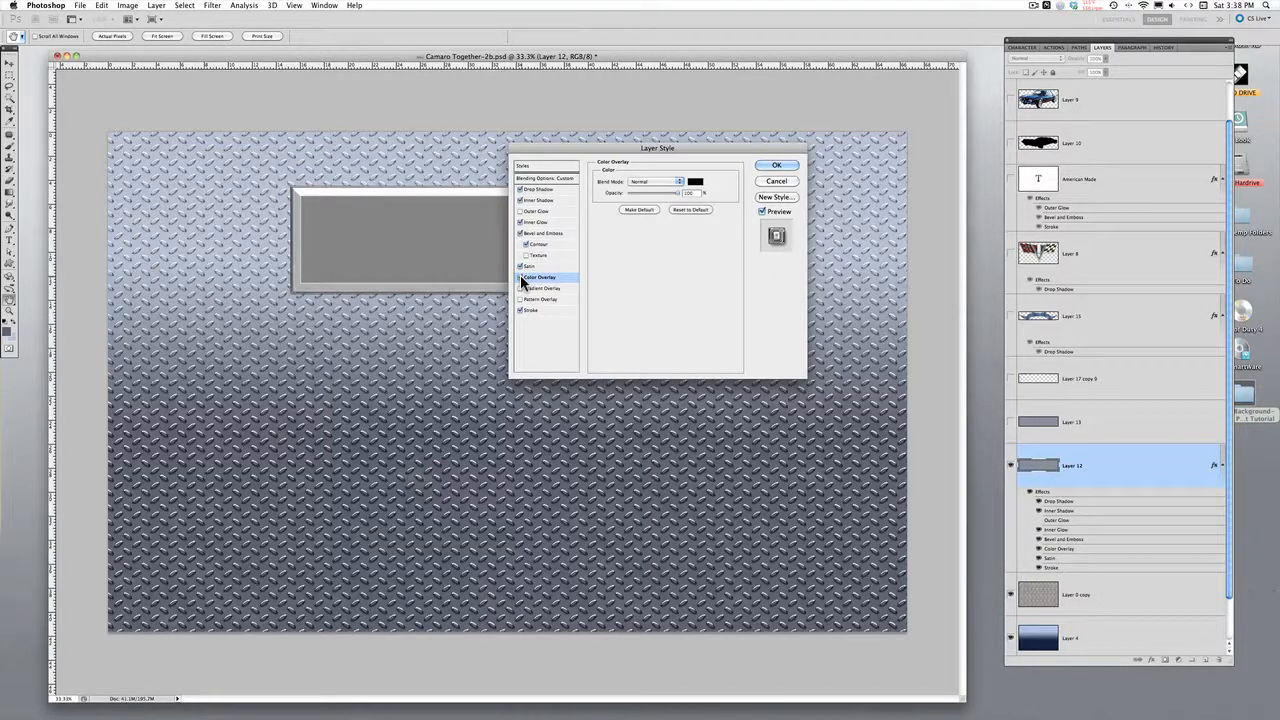
pyautogui.click(520, 278)
pyautogui.click(520, 278)
# Toggle Layer 12's Stroke effect off and on to compare the plate's outline.
pyautogui.click(521, 311)
pyautogui.click(520, 308)
pyautogui.click(520, 308)
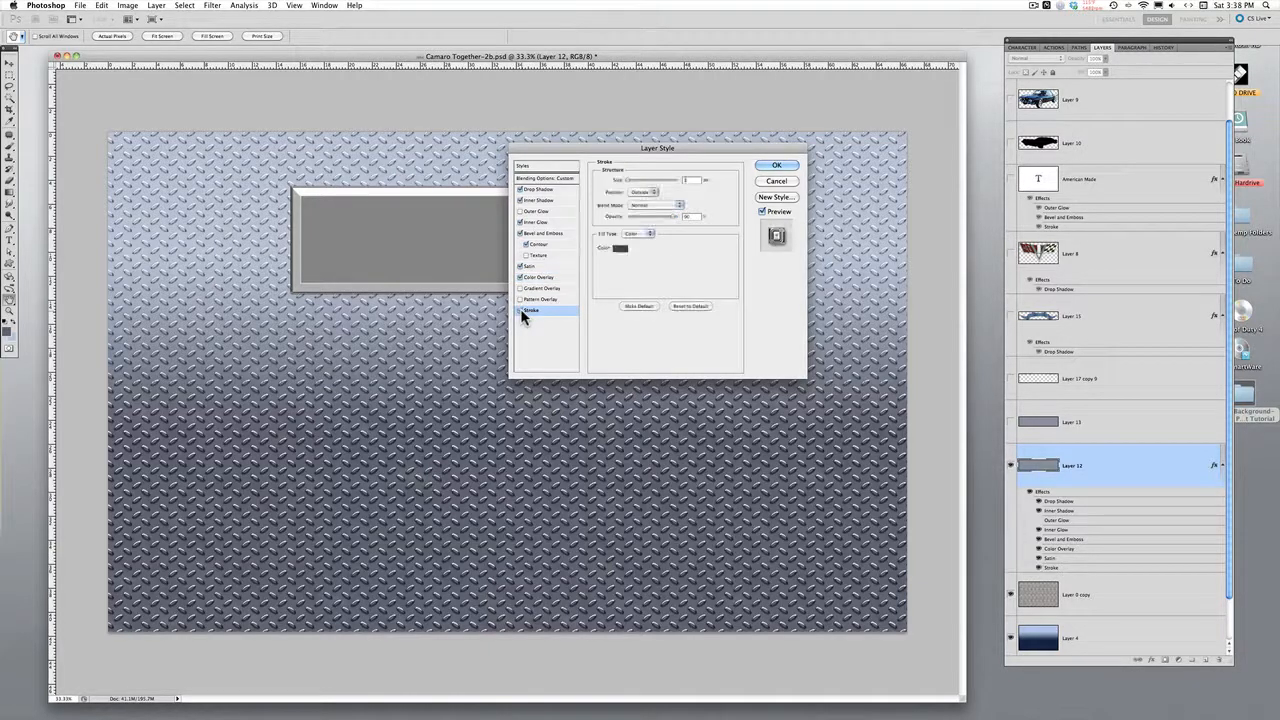
pyautogui.click(520, 308)
pyautogui.click(520, 308)
# Disable Inner Shadow, Drop Shadow and Stroke in Layer 12's style and apply the changes.
pyautogui.click(519, 201)
pyautogui.click(520, 190)
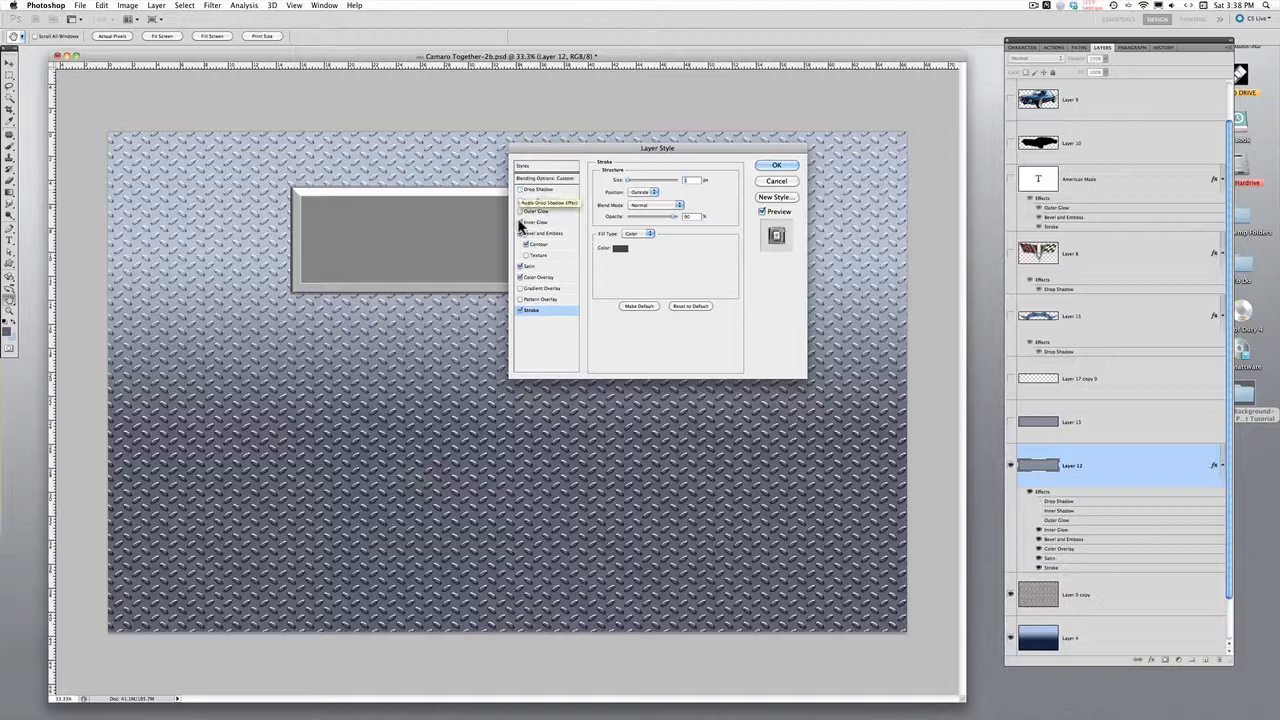
pyautogui.click(520, 310)
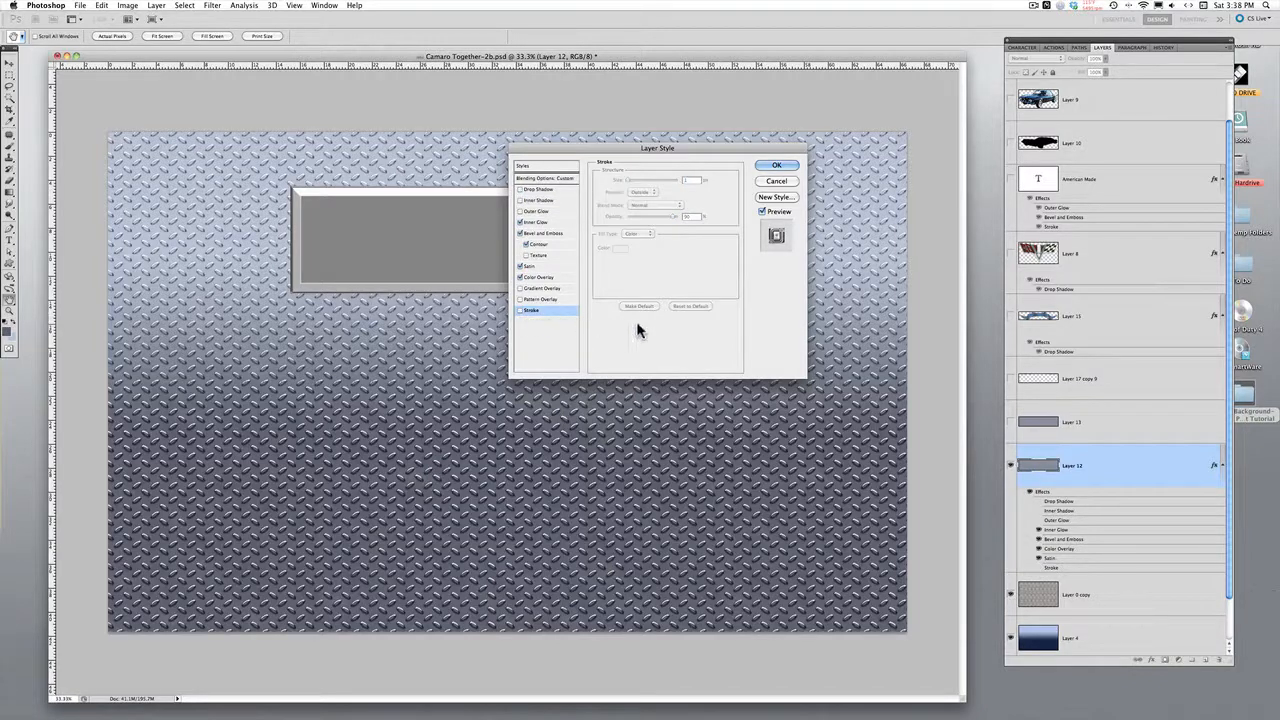
pyautogui.click(777, 166)
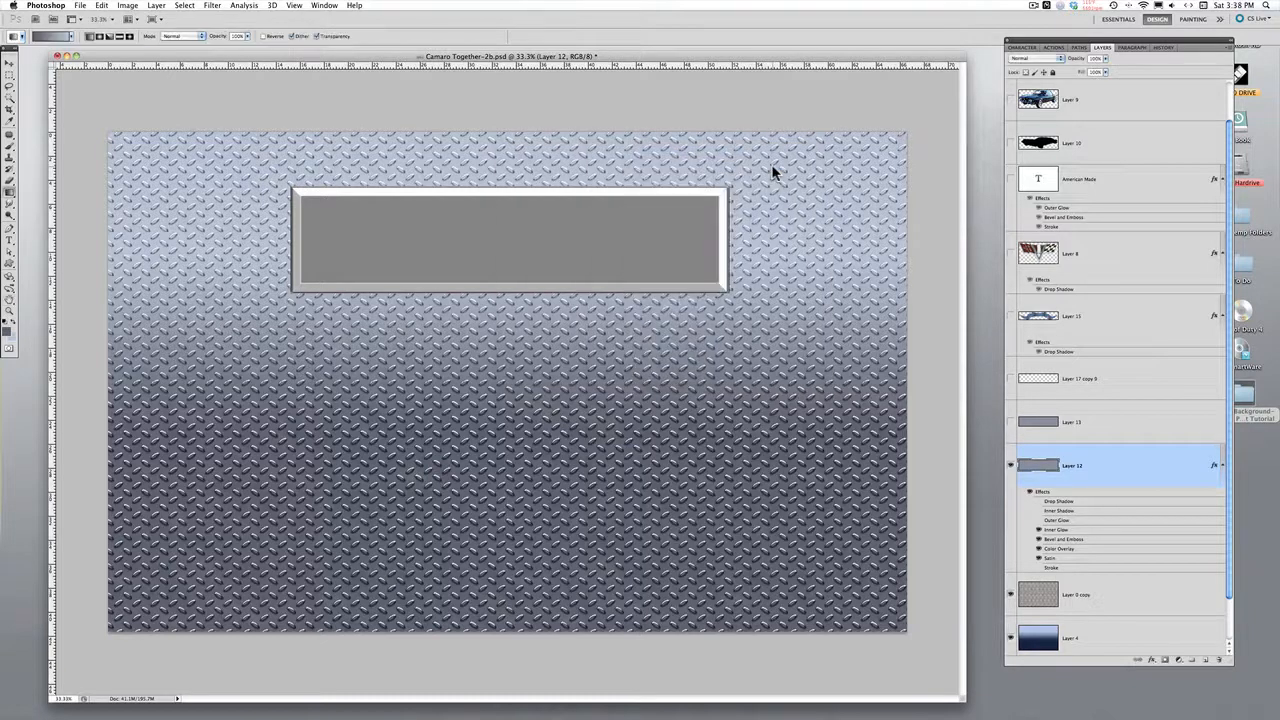
# Make the metal insert on Layer 13 and the rivets on Layer 17 copy 9 visible, with Layer 13 selected.
pyautogui.click(1010, 424)
pyautogui.click(1084, 427)
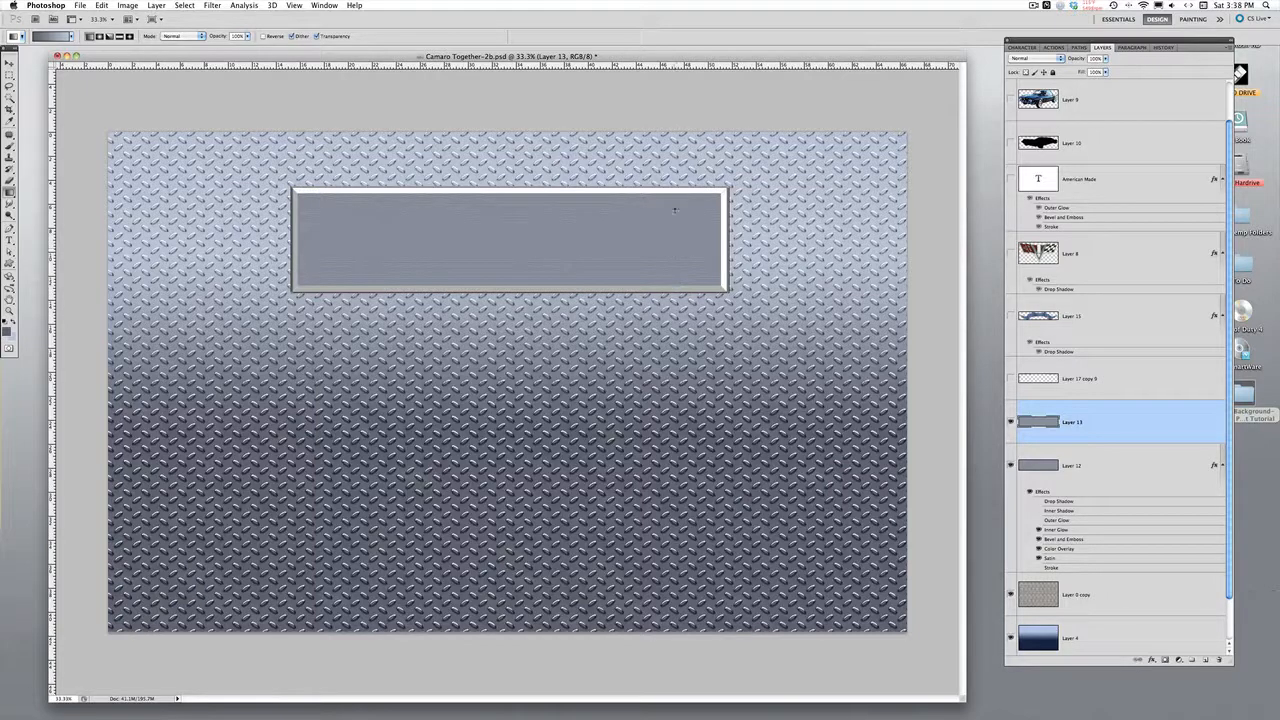
pyautogui.click(1010, 378)
pyautogui.scroll(2, 1115, 435)
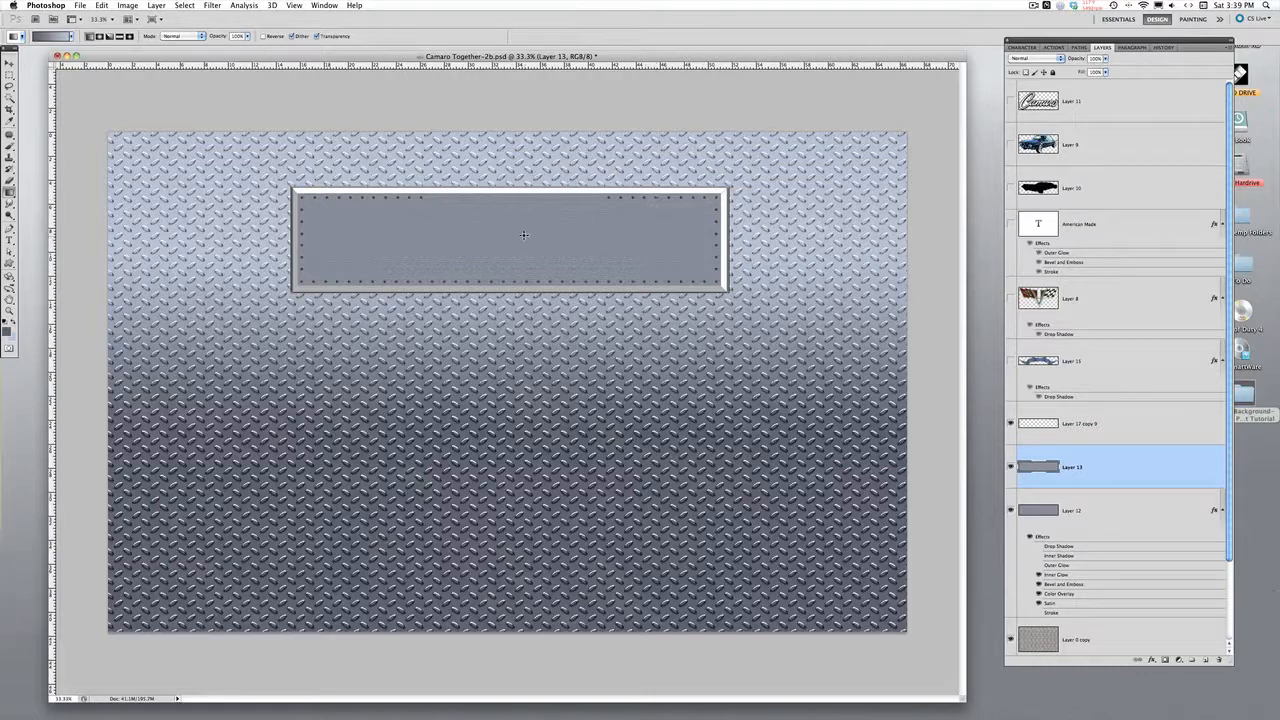
# Marquee-select the last rivet of the left group in the plate's upper row.
pyautogui.click(9, 75)
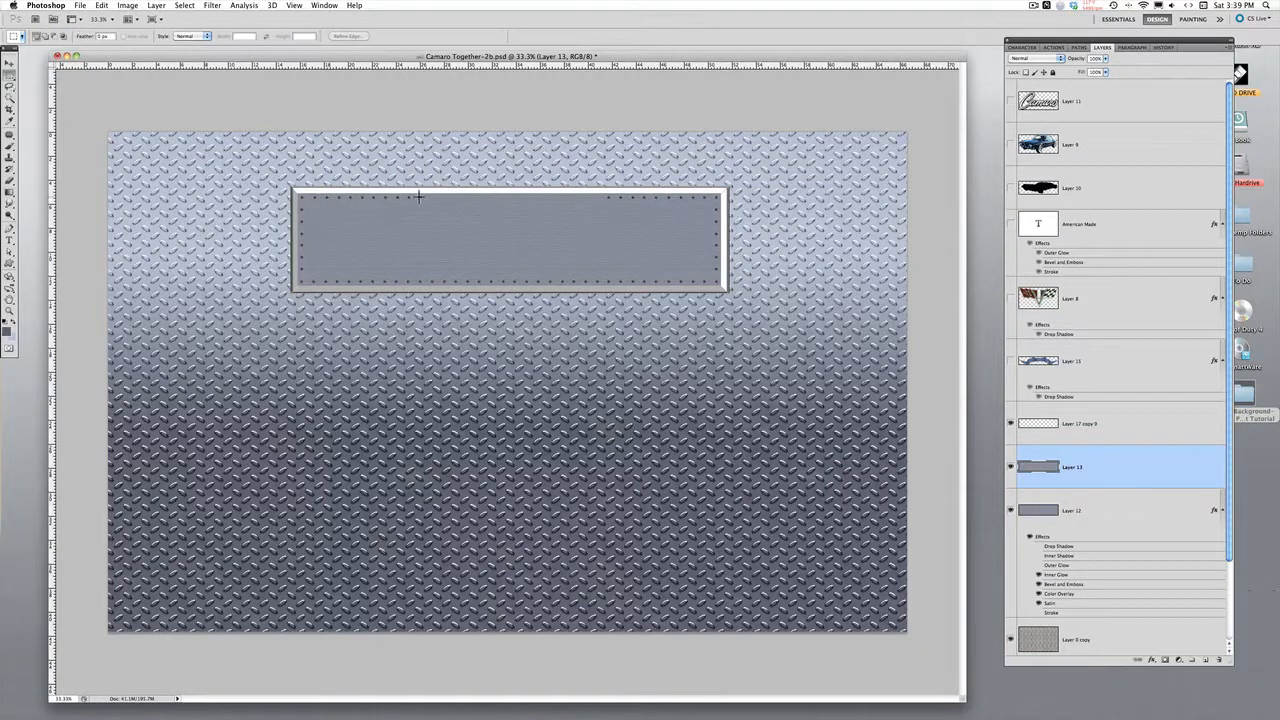
pyautogui.click(10, 77)
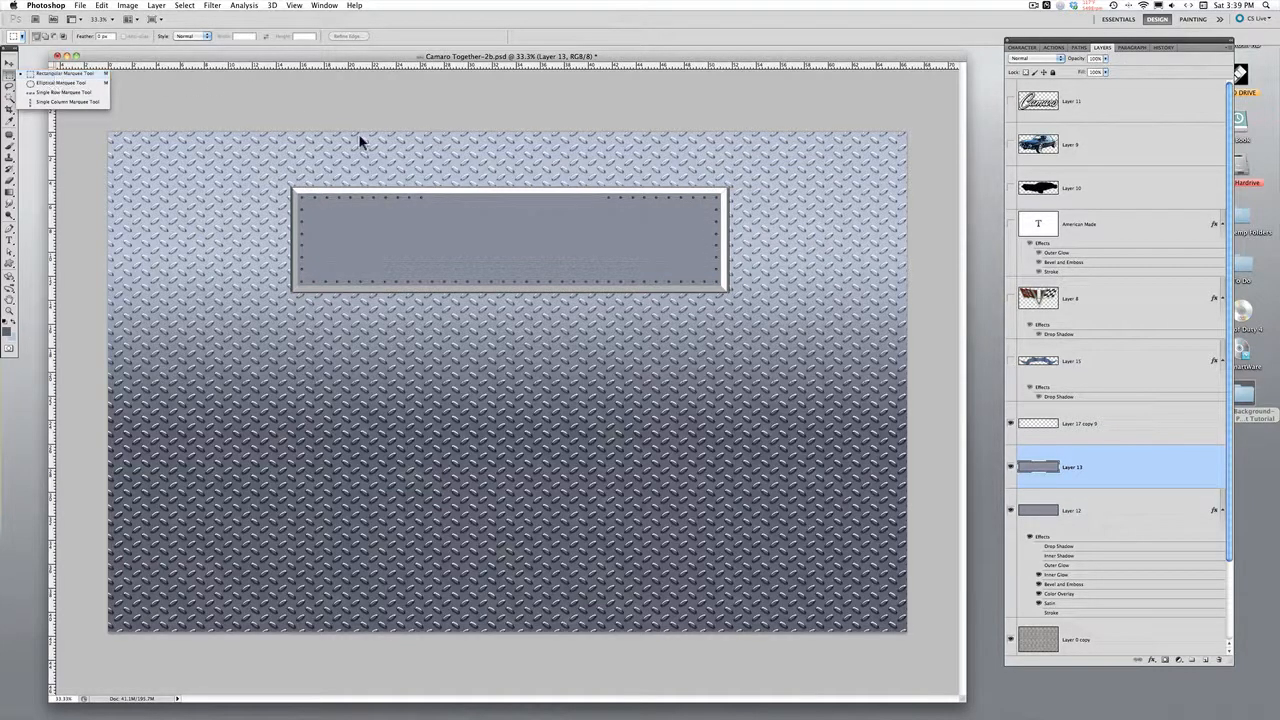
pyautogui.click(418, 194)
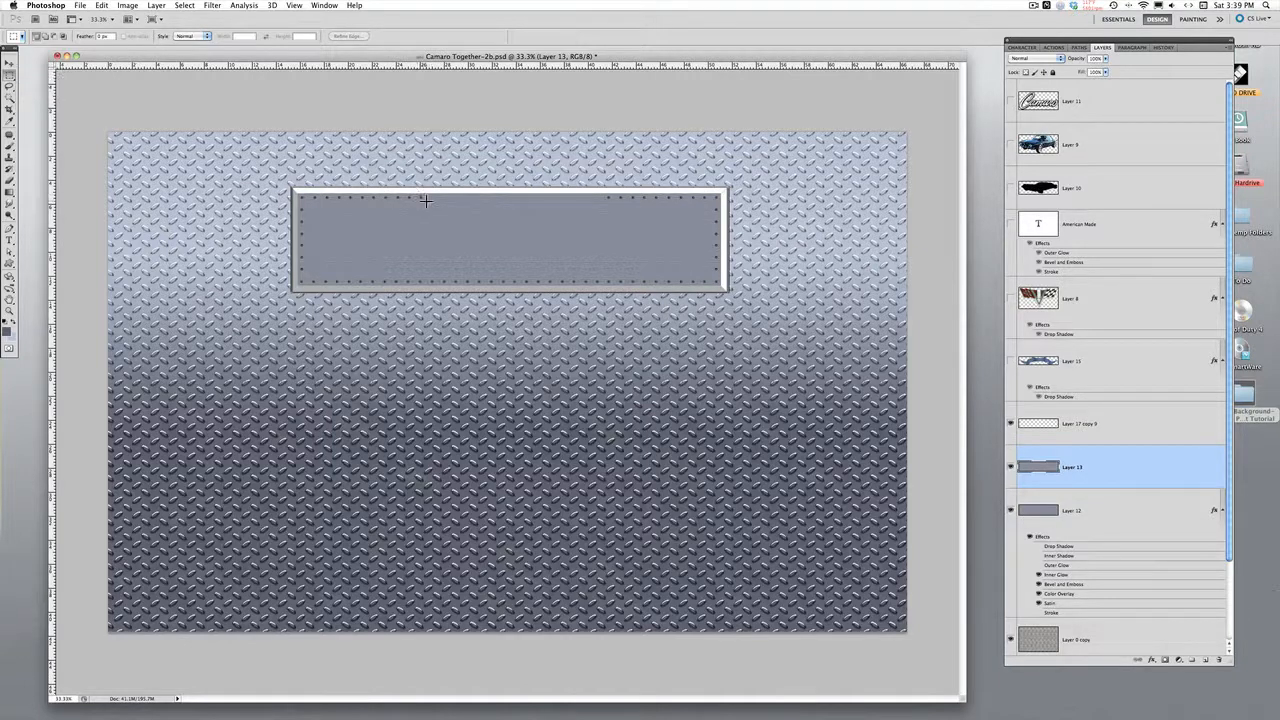
pyautogui.moveTo(425, 201); pyautogui.dragTo(426, 203)
pyautogui.press('alt')
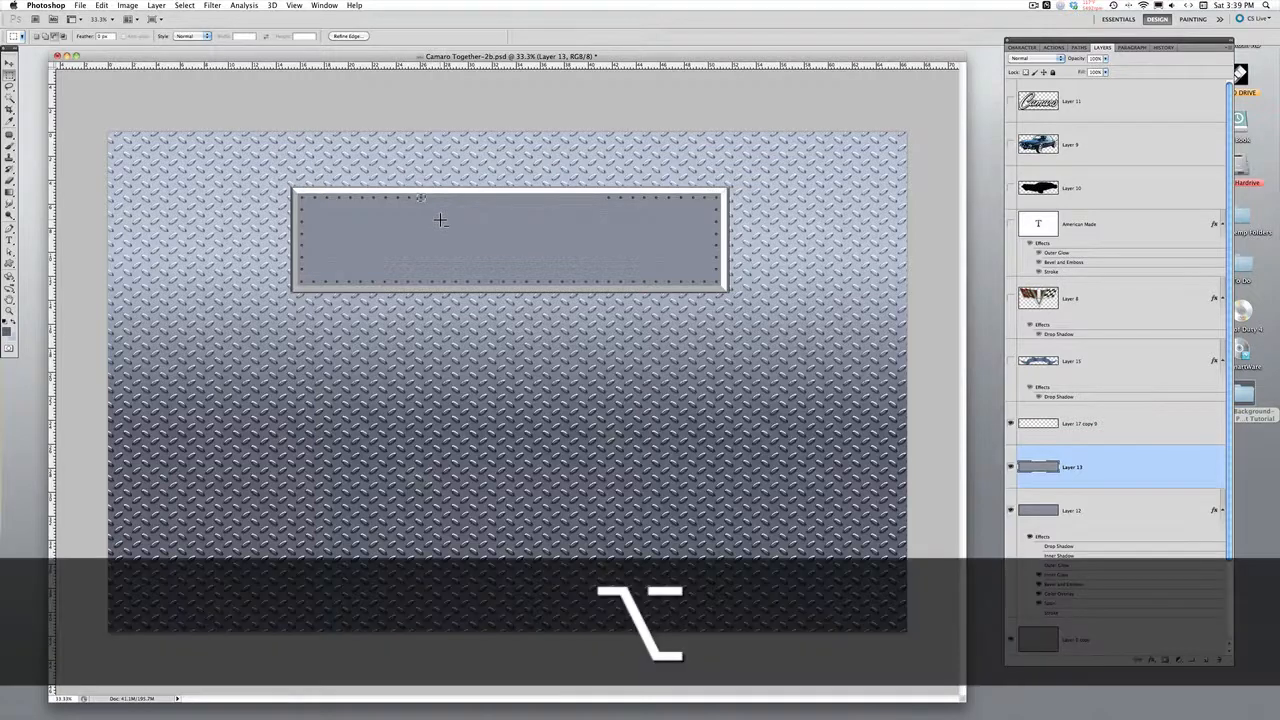
# Duplicate the selected rivet on Layer 17 copy 9 with the Move tool, placing one copy along the upper row and three below it.
pyautogui.click(9, 63)
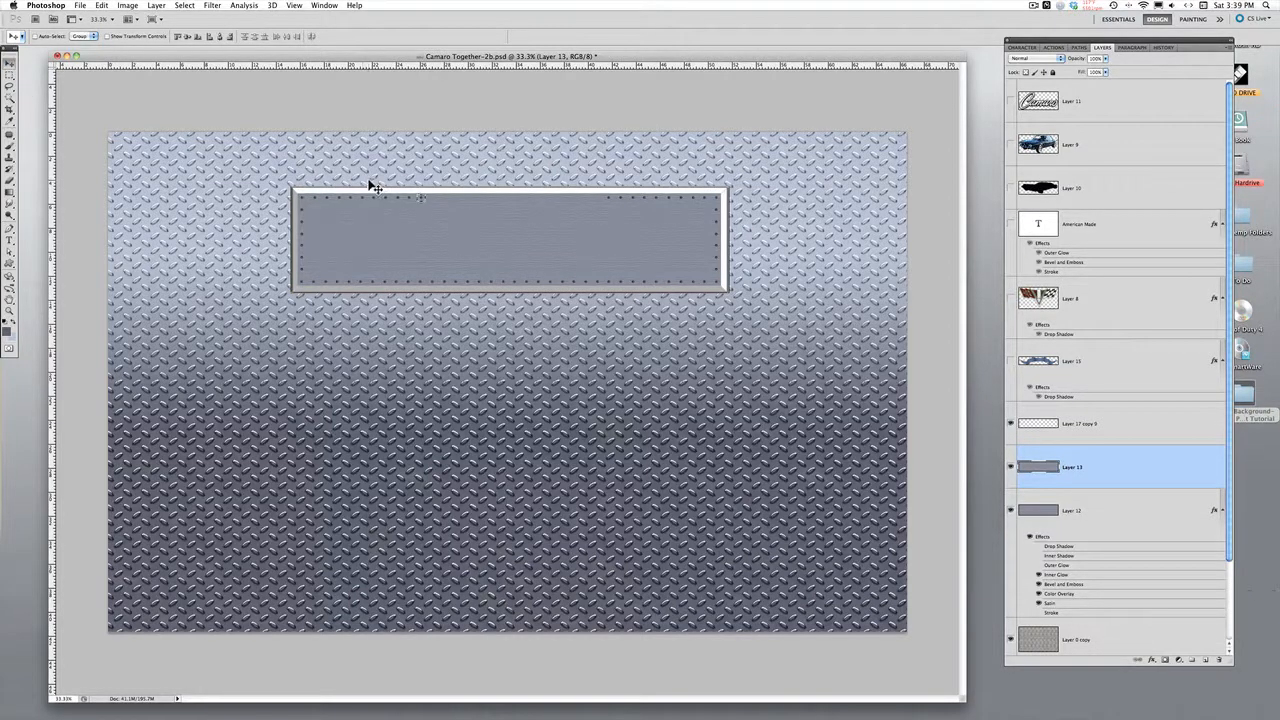
pyautogui.press('alt')
pyautogui.press('shift')
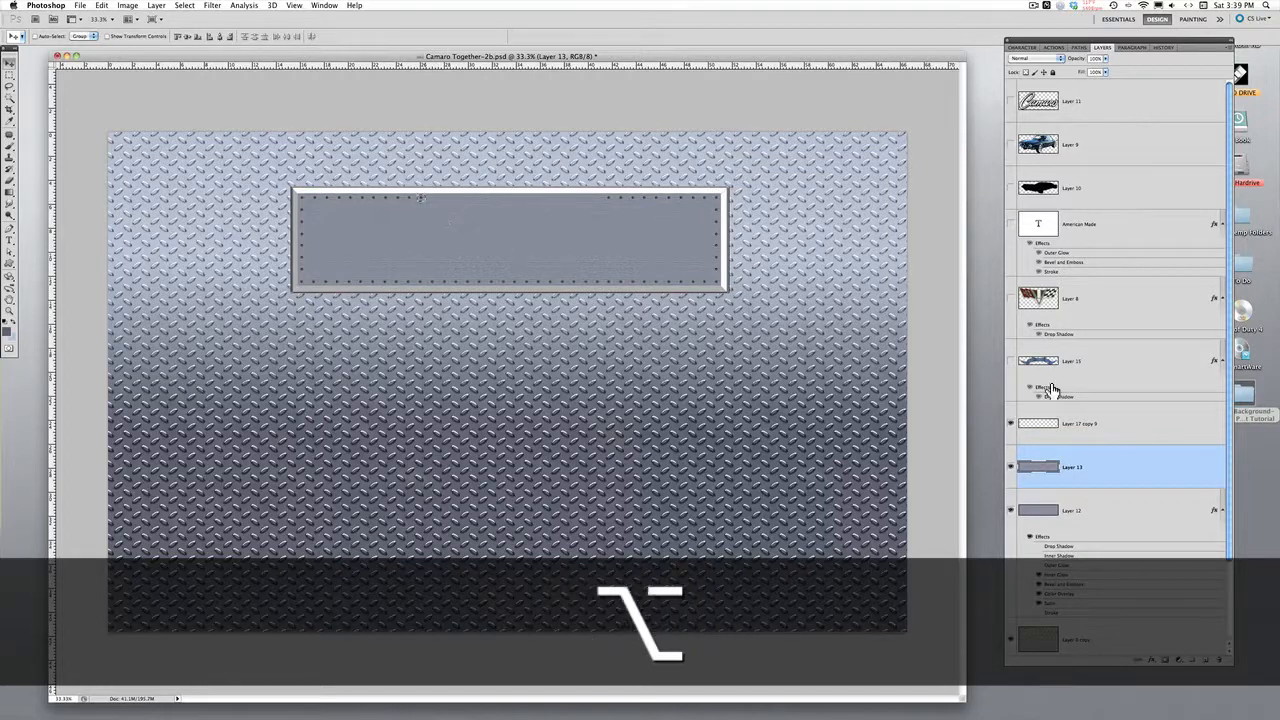
pyautogui.click(1040, 426)
pyautogui.press('shift')
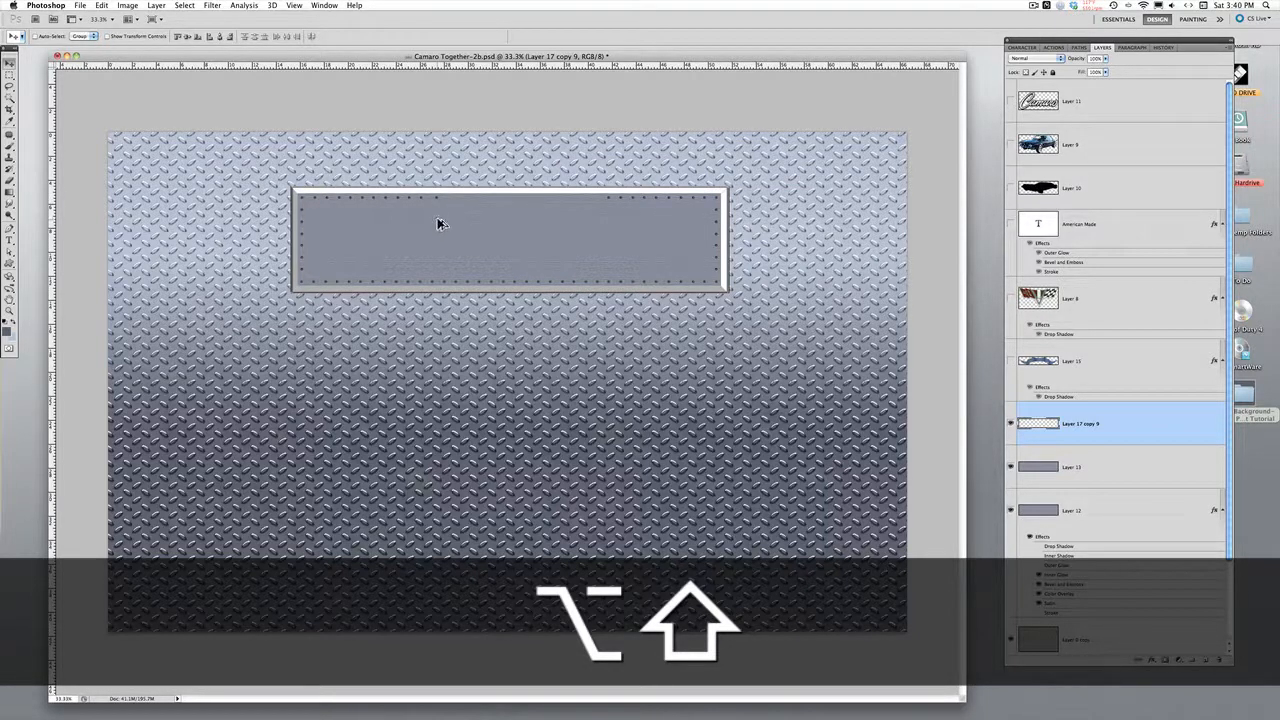
pyautogui.moveTo(436, 218); pyautogui.dragTo(476, 218)
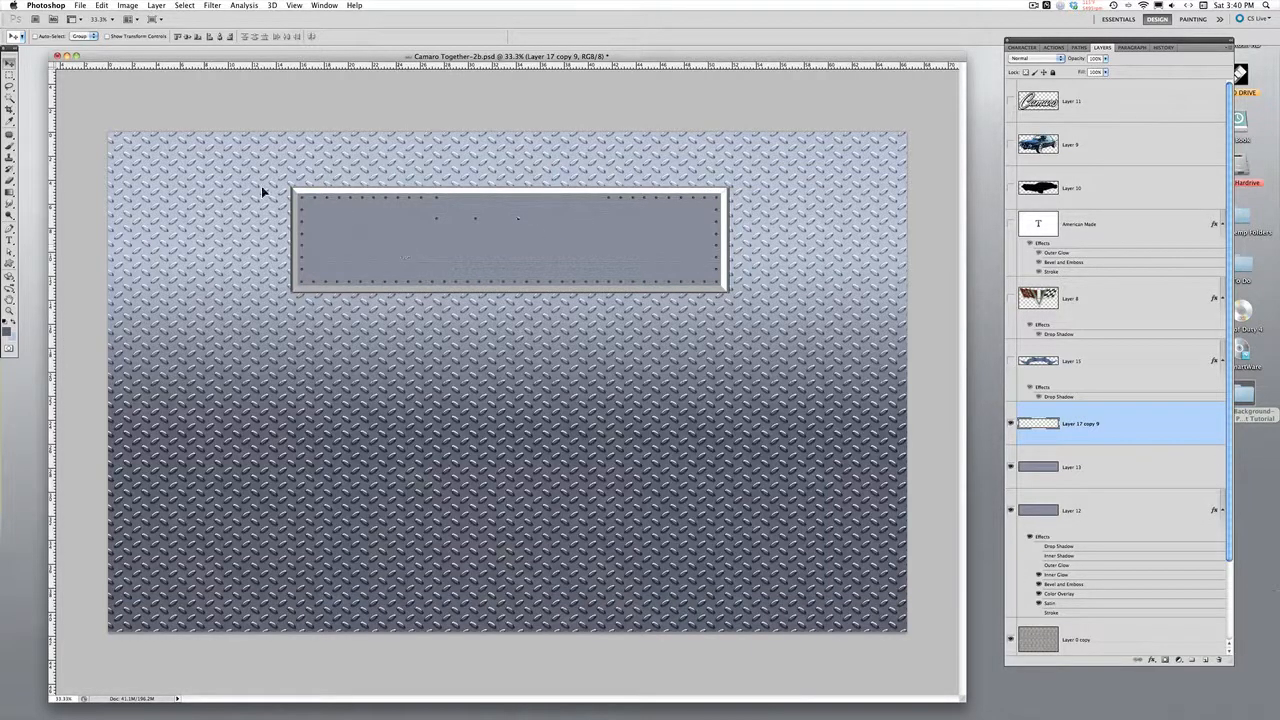
# Delete the extra rivet copies from Layer 17 copy 9 with a rectangular marquee and clear the selection.
pyautogui.click(9, 74)
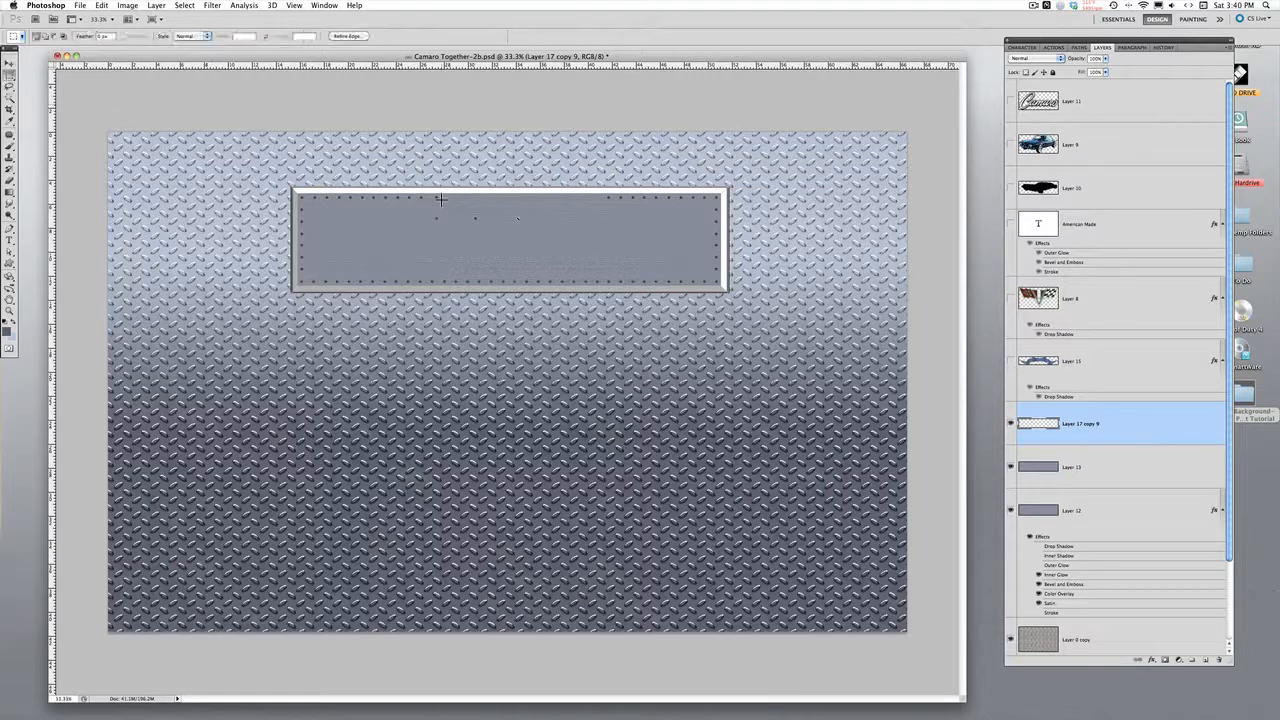
pyautogui.moveTo(431, 193); pyautogui.dragTo(524, 236)
pyautogui.press('Return')
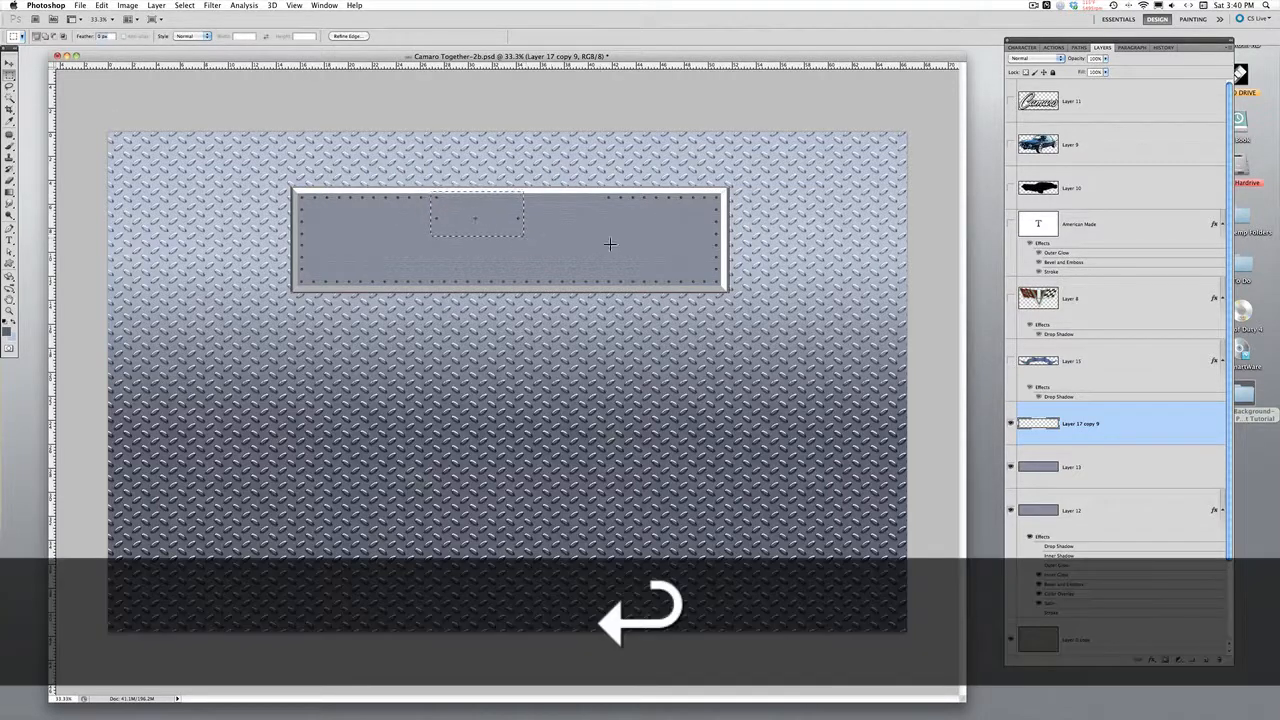
pyautogui.click(12, 66)
pyautogui.press('Delete')
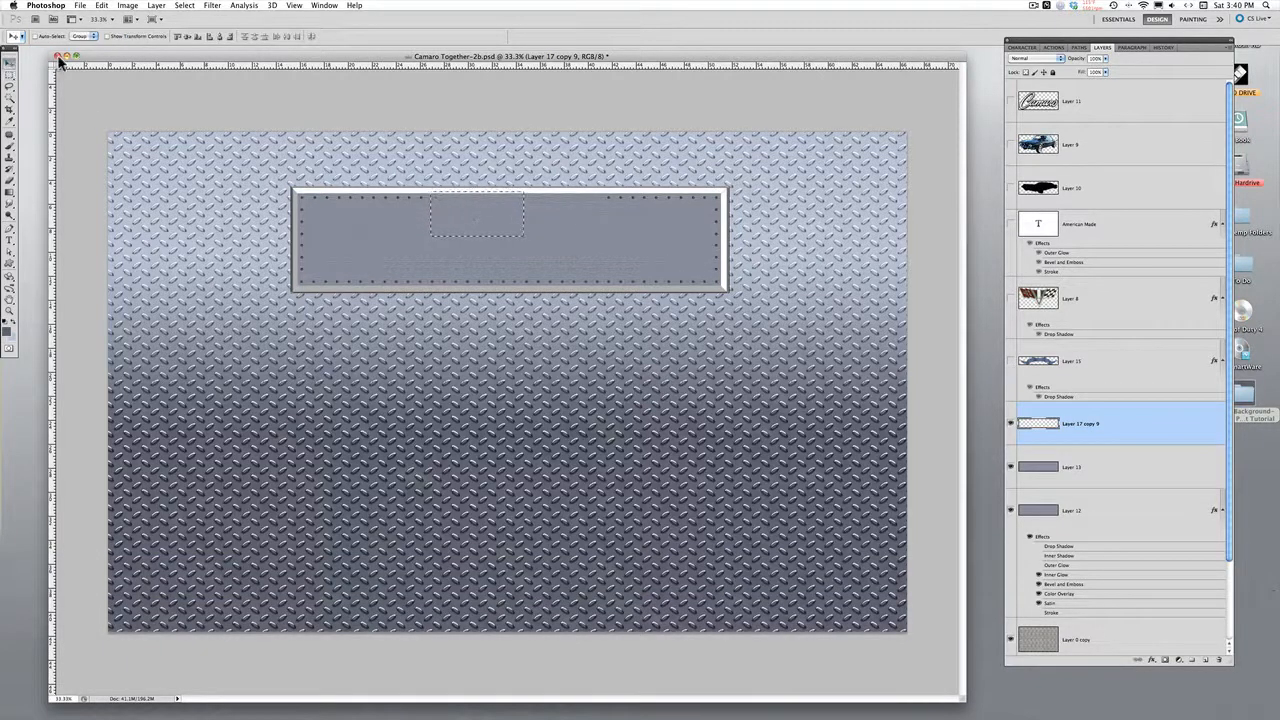
pyautogui.click(184, 6)
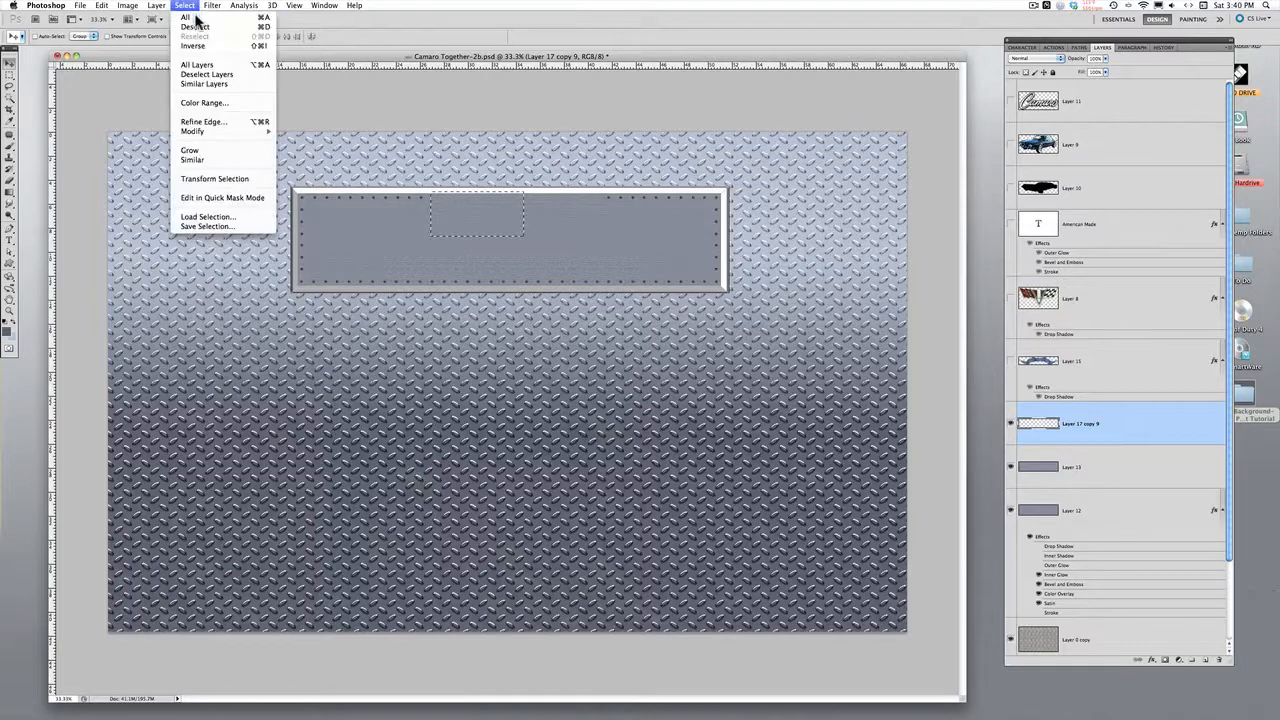
pyautogui.click(195, 27)
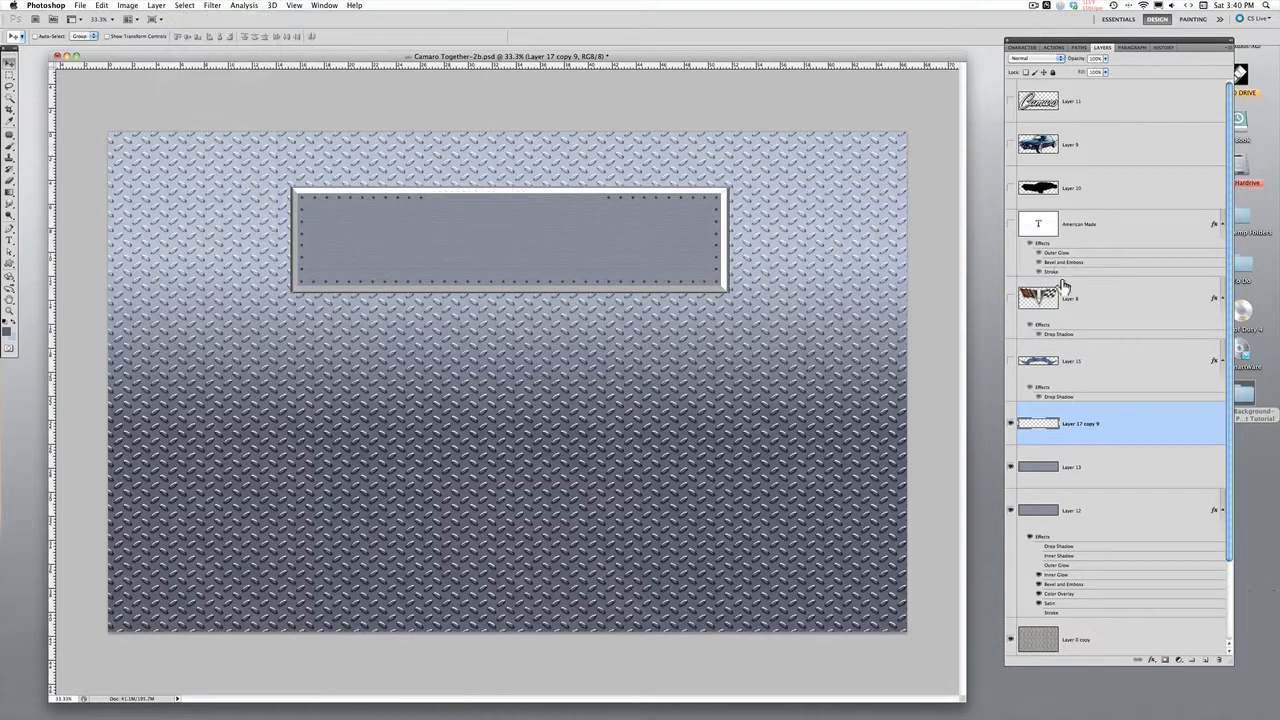
# Show the ribbon on Layer 15 and toggle its Drop Shadow off and on to compare, leaving the shadow enabled.
pyautogui.click(1011, 362)
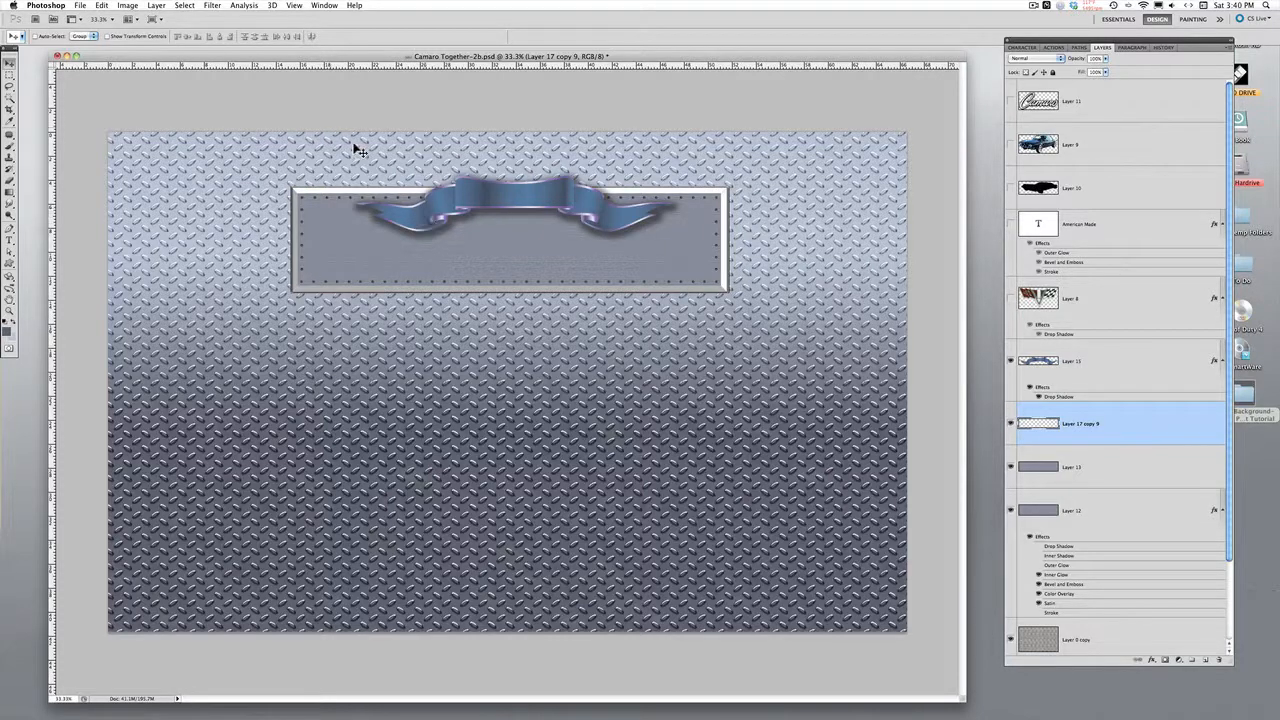
pyautogui.doubleClick(1087, 386)
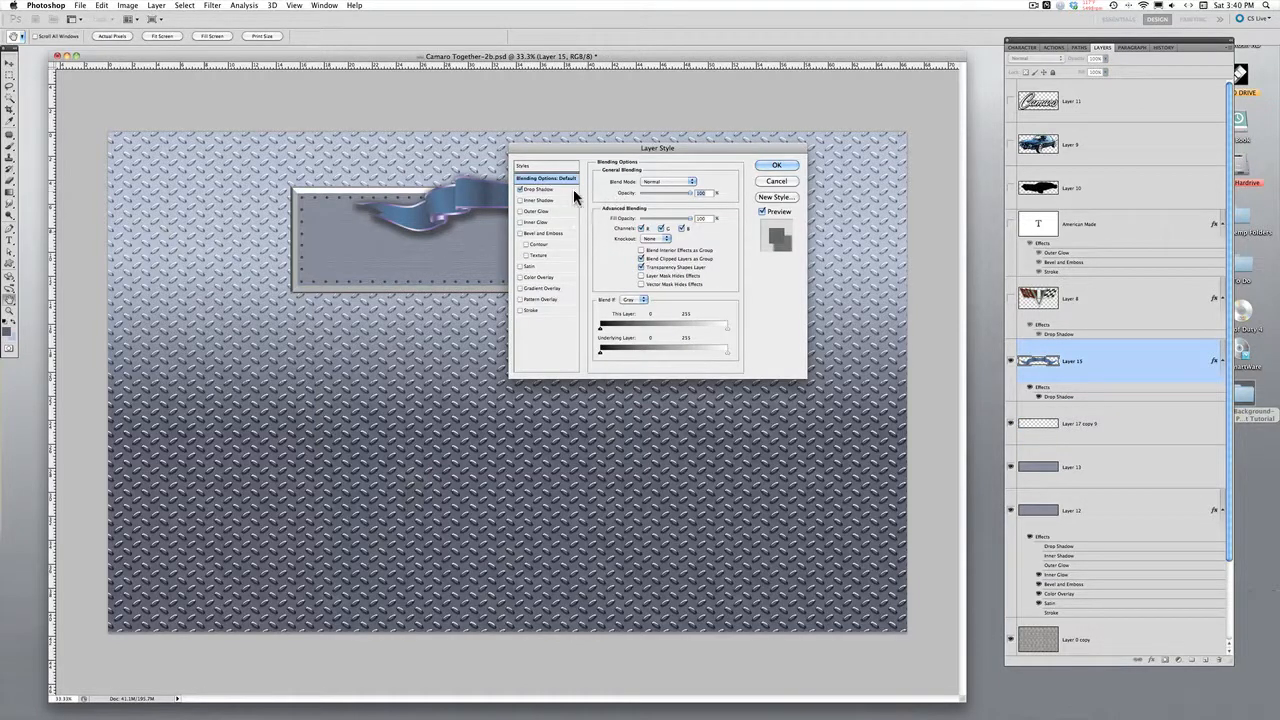
pyautogui.click(520, 190)
pyautogui.moveTo(555, 143); pyautogui.dragTo(692, 143)
pyautogui.click(658, 189)
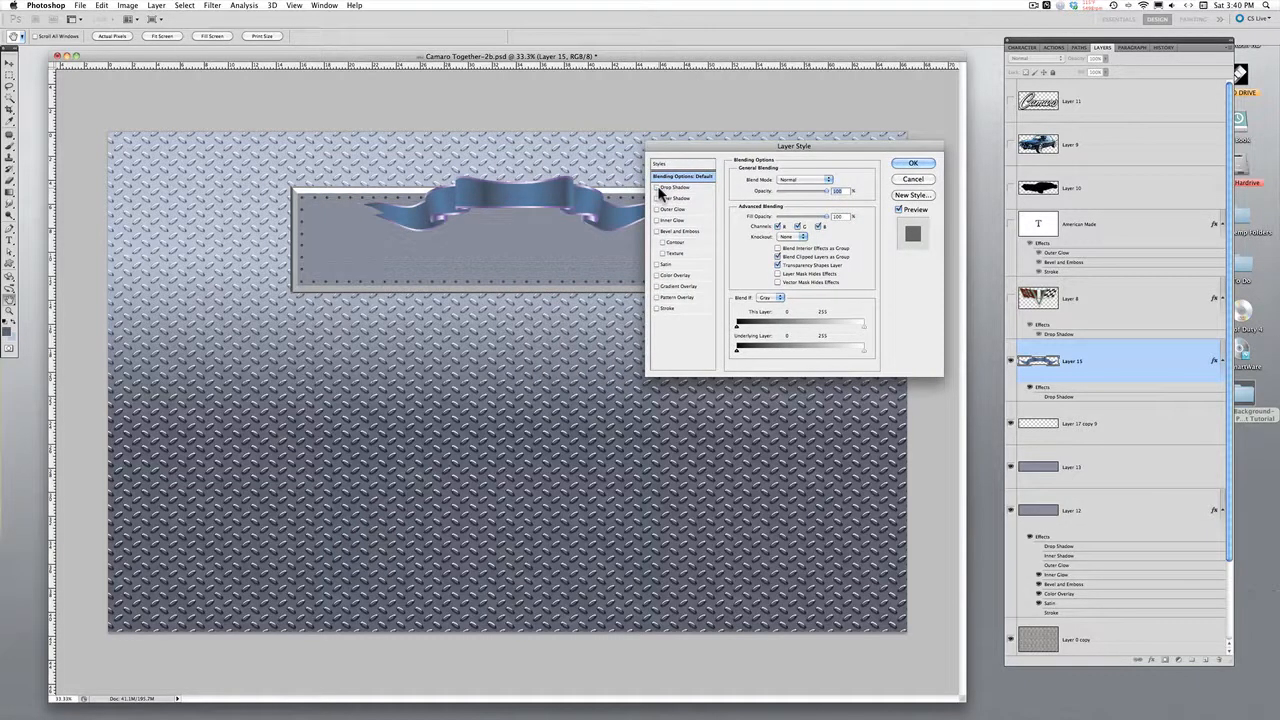
pyautogui.click(658, 189)
pyautogui.click(658, 189)
pyautogui.click(658, 189)
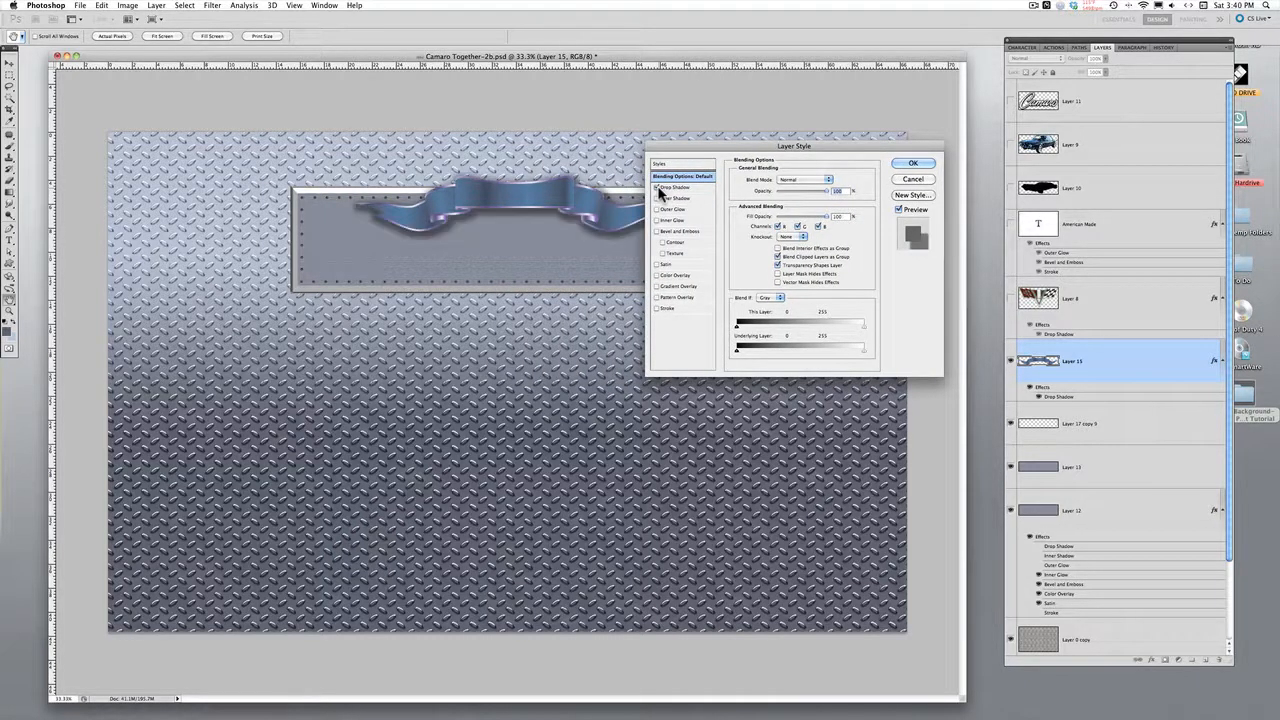
pyautogui.click(658, 188)
pyautogui.click(658, 188)
pyautogui.click(914, 165)
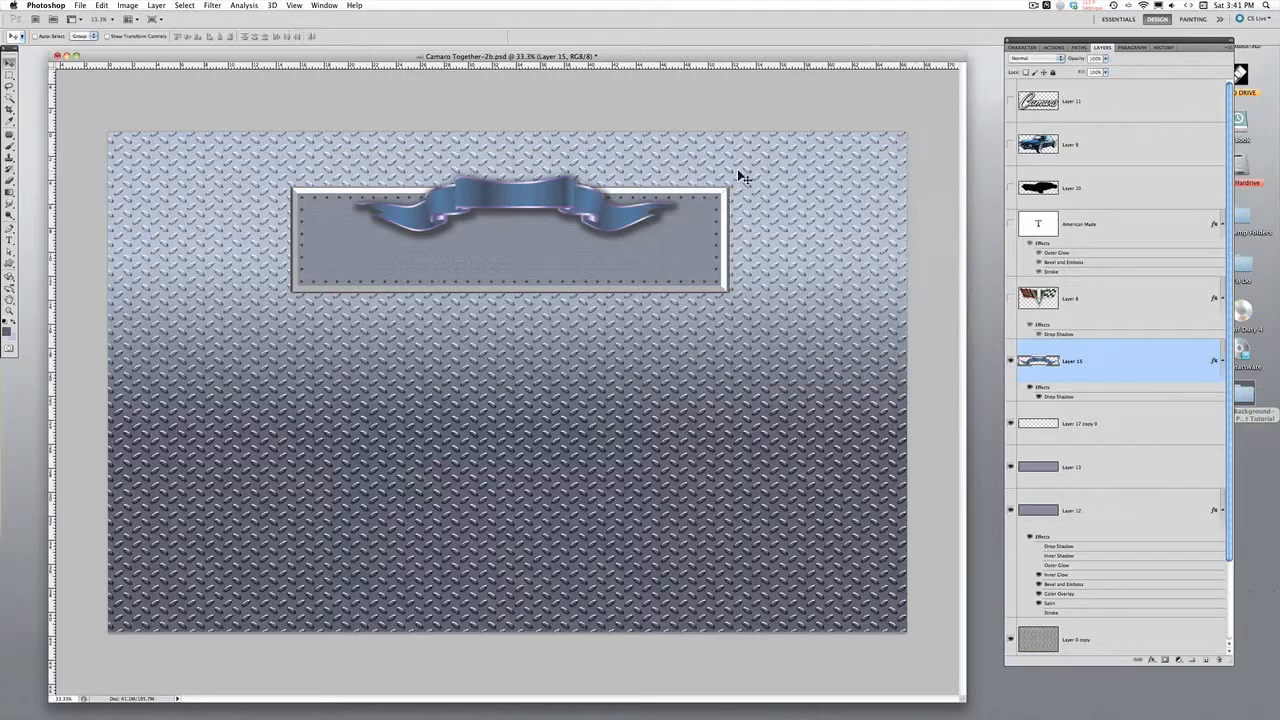
# Try different ribbon colors on Layer 15 with Hue/Saturation, returning Hue to 0 before closing the adjustment.
pyautogui.click(138, 5)
pyautogui.moveTo(138, 20)
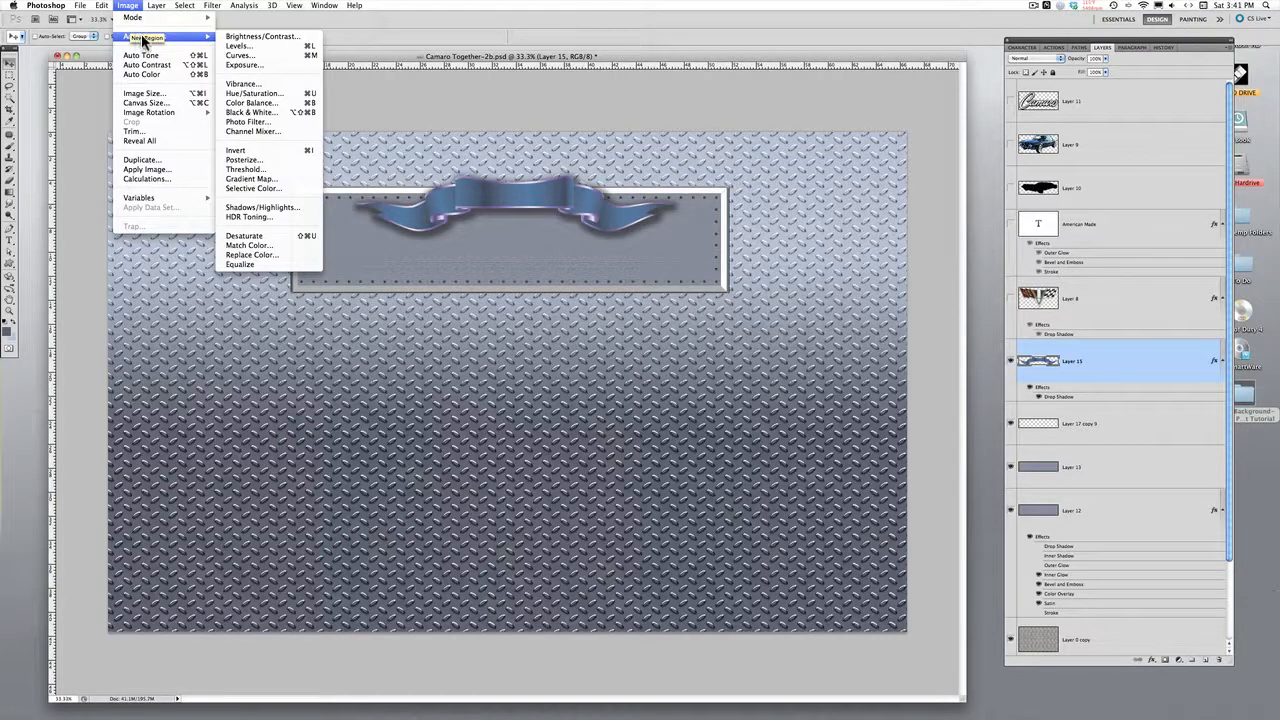
pyautogui.click(286, 91)
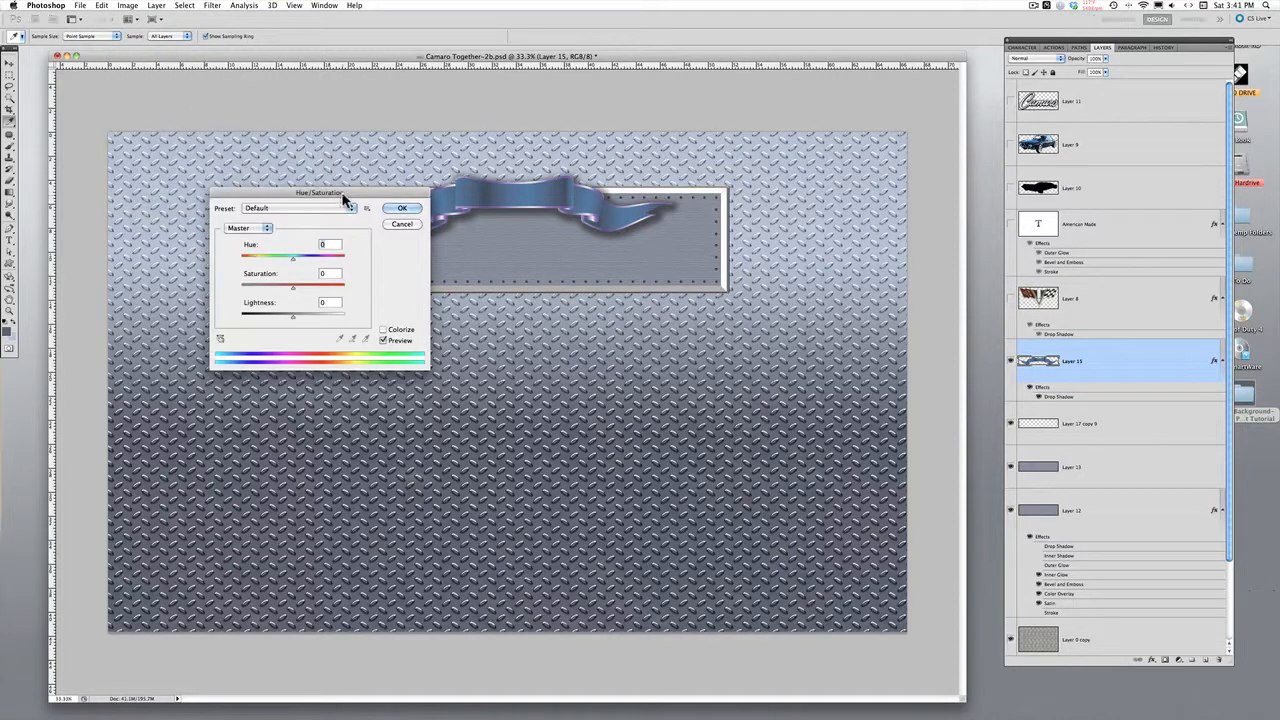
pyautogui.moveTo(343, 198); pyautogui.dragTo(554, 272)
pyautogui.click(503, 331)
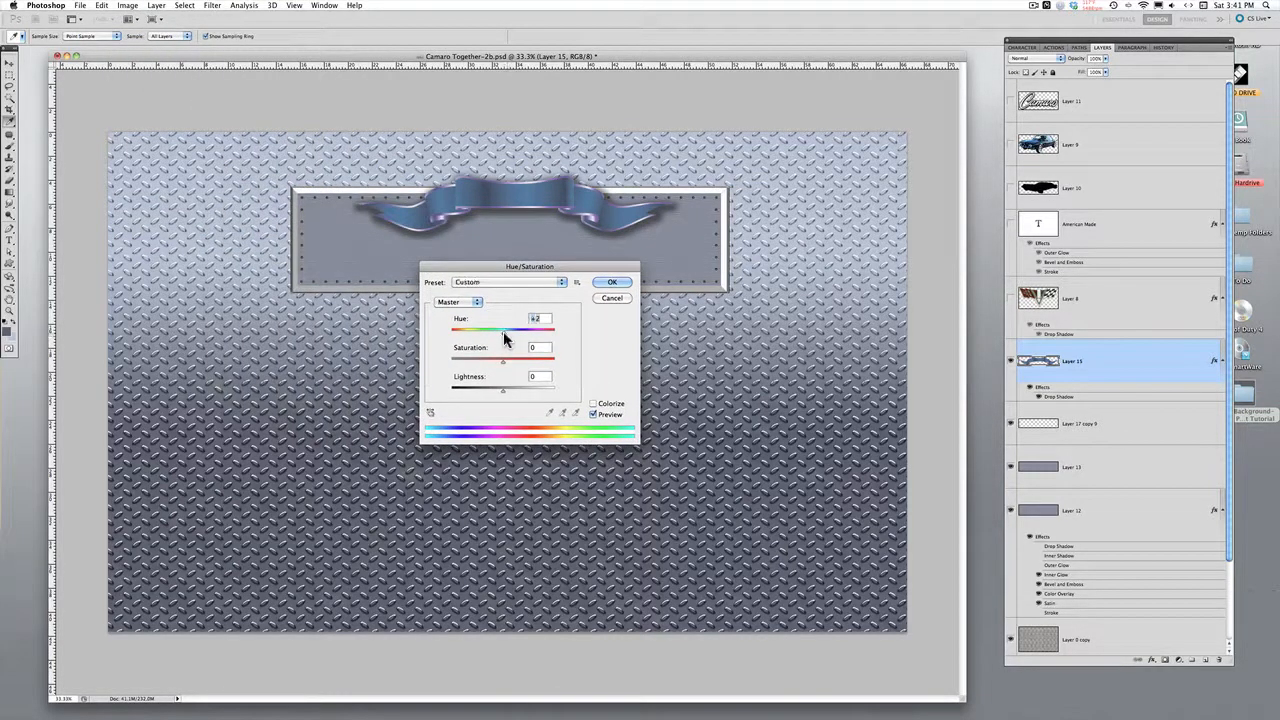
pyautogui.moveTo(503, 331); pyautogui.dragTo(545, 340)
pyautogui.moveTo(543, 334); pyautogui.dragTo(511, 331)
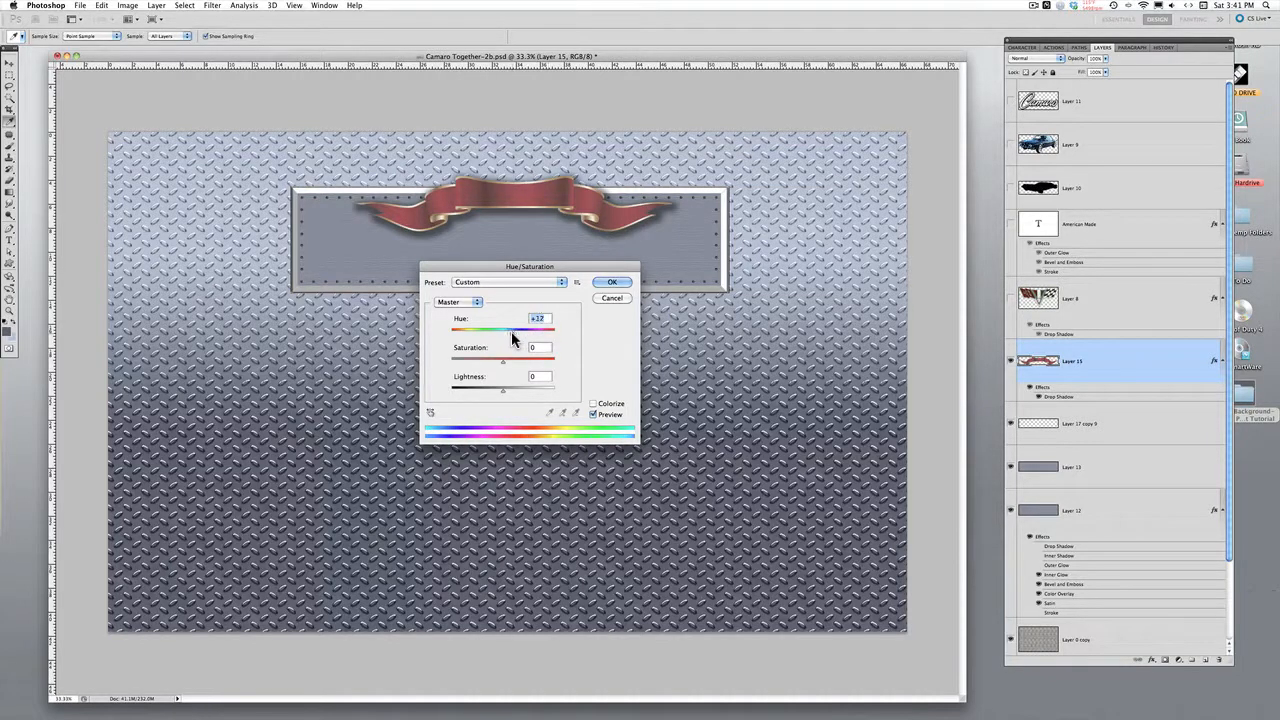
pyautogui.click(611, 299)
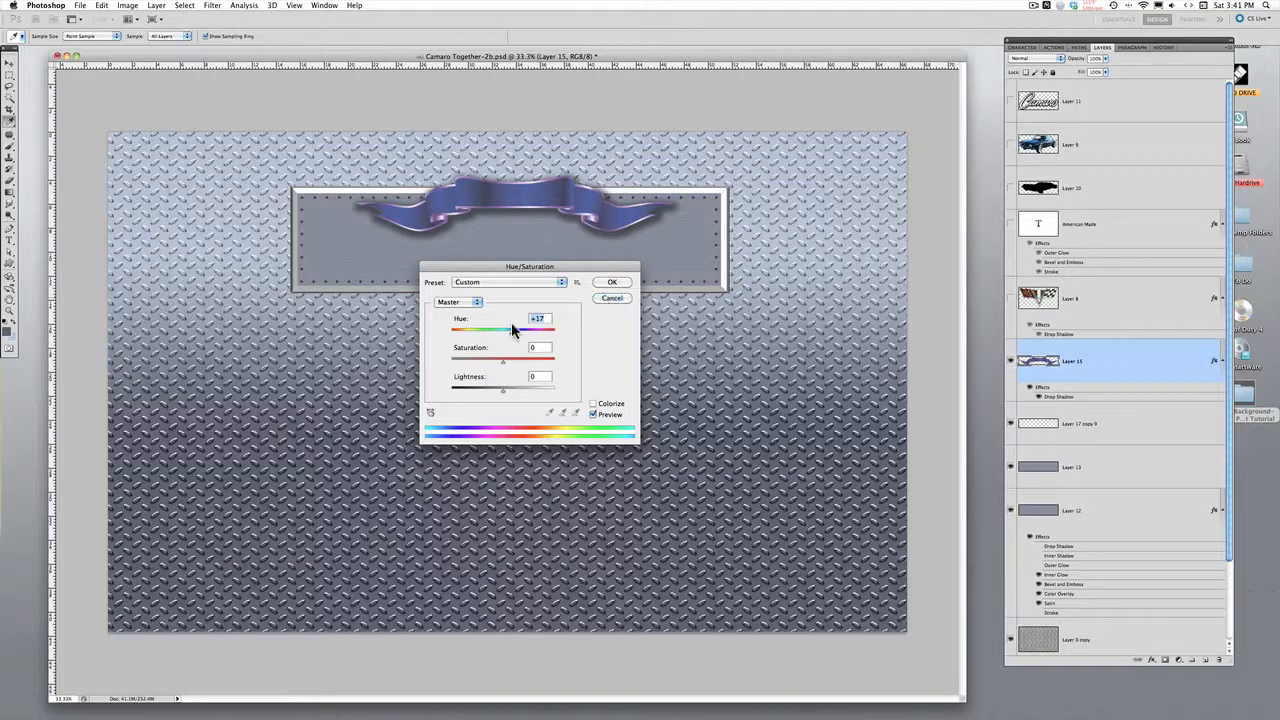
pyautogui.moveTo(512, 330); pyautogui.dragTo(503, 330)
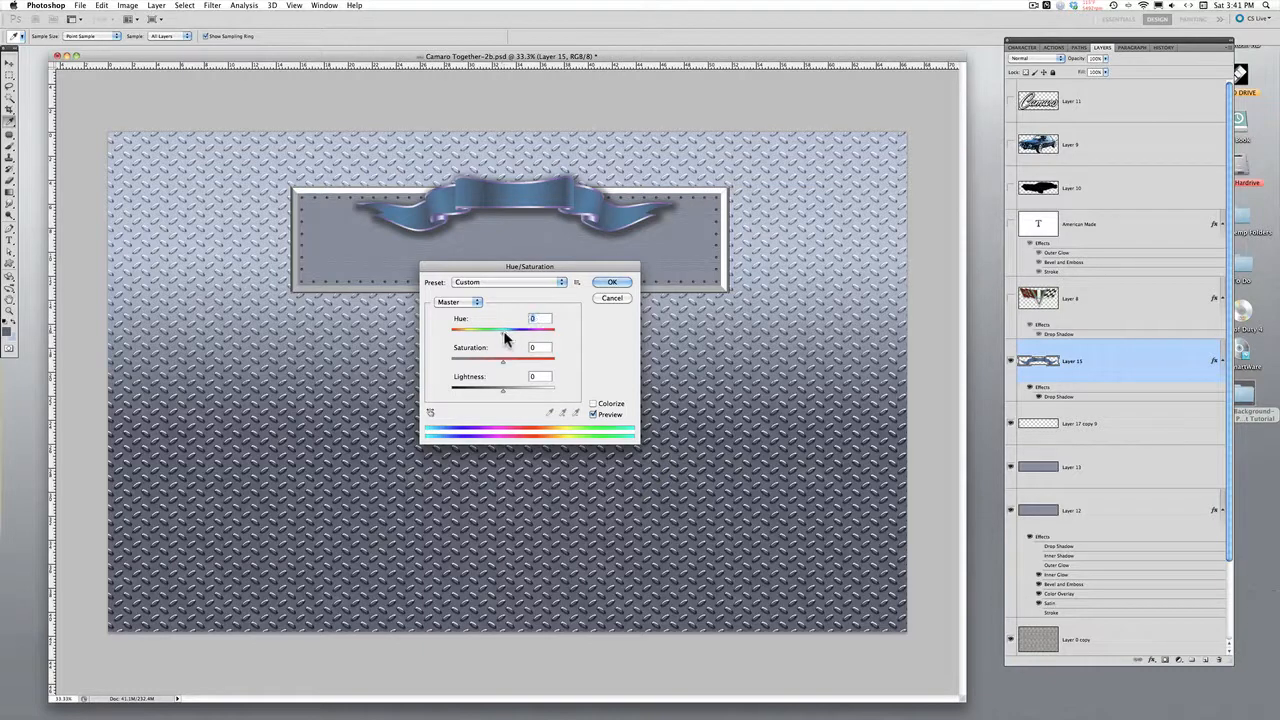
pyautogui.click(613, 283)
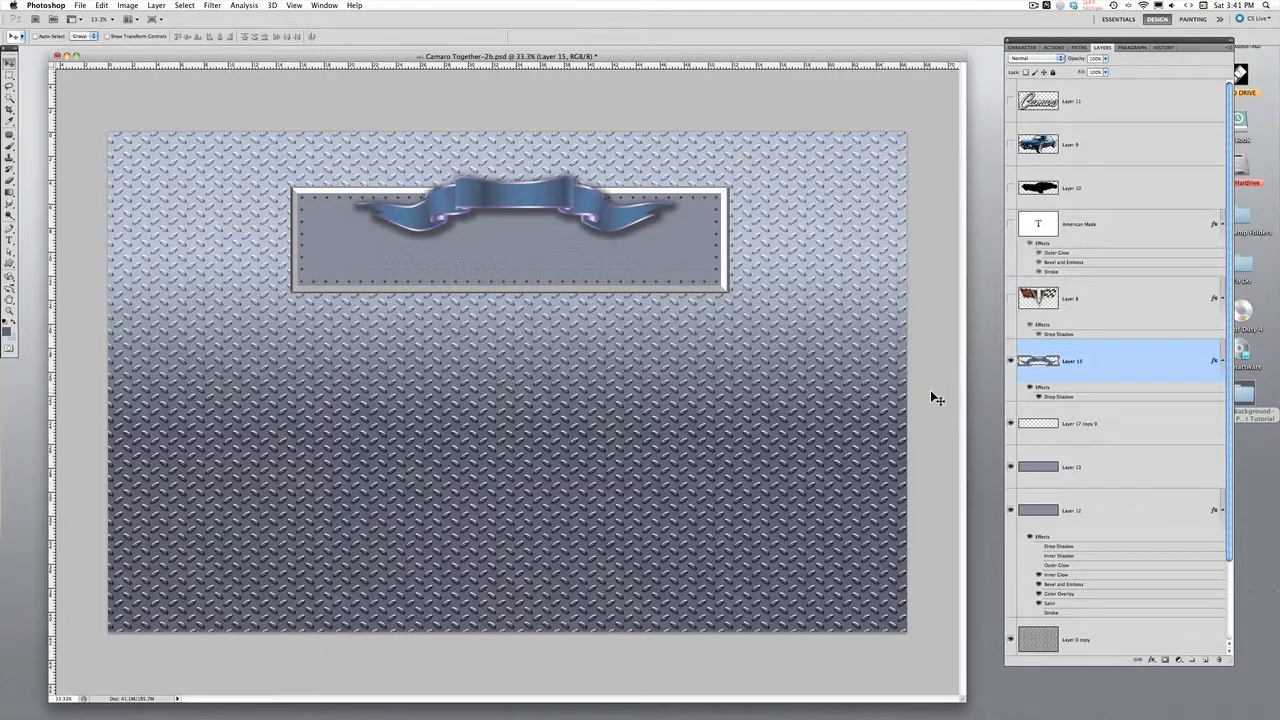
# Make the crossed-flags emblem on Layer 8 visible and select its layer, with the Pen tool active.
pyautogui.click(1011, 299)
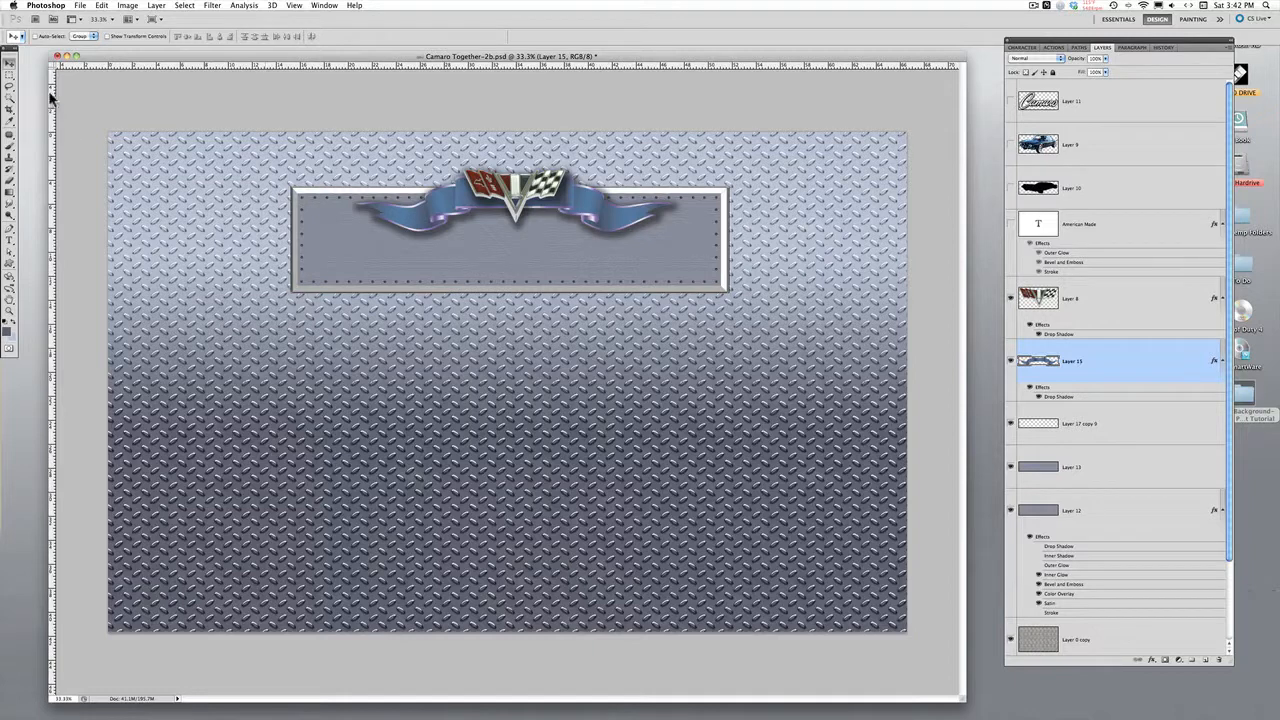
pyautogui.click(11, 230)
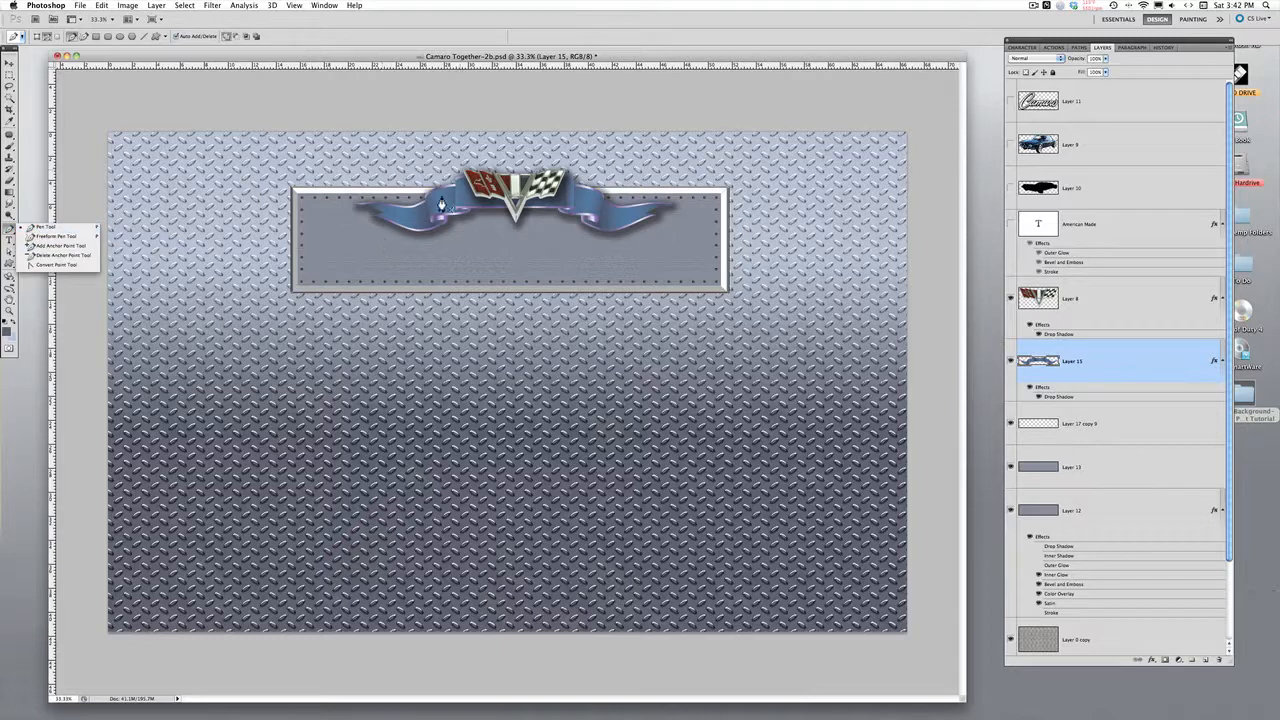
pyautogui.click(1169, 307)
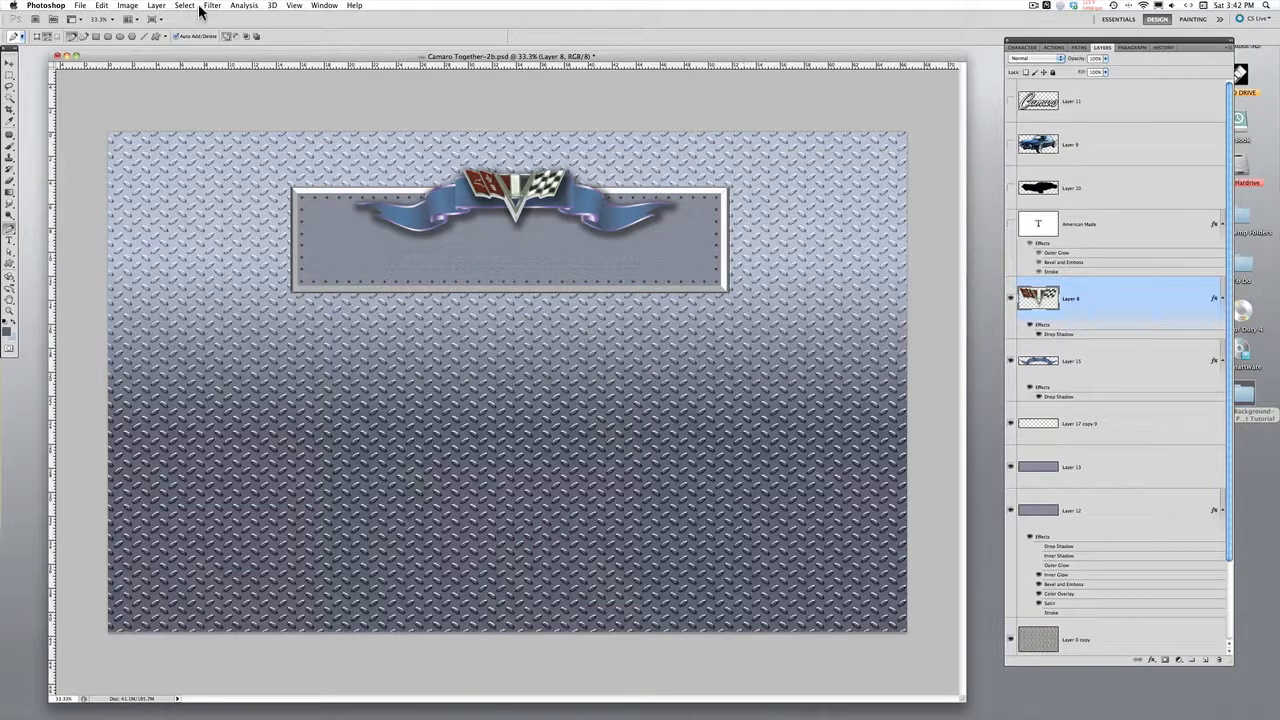
# Try scaling the crossed-flags emblem on Layer 8, enlarging it to more than double size and squashing its height.
pyautogui.click(120, 6)
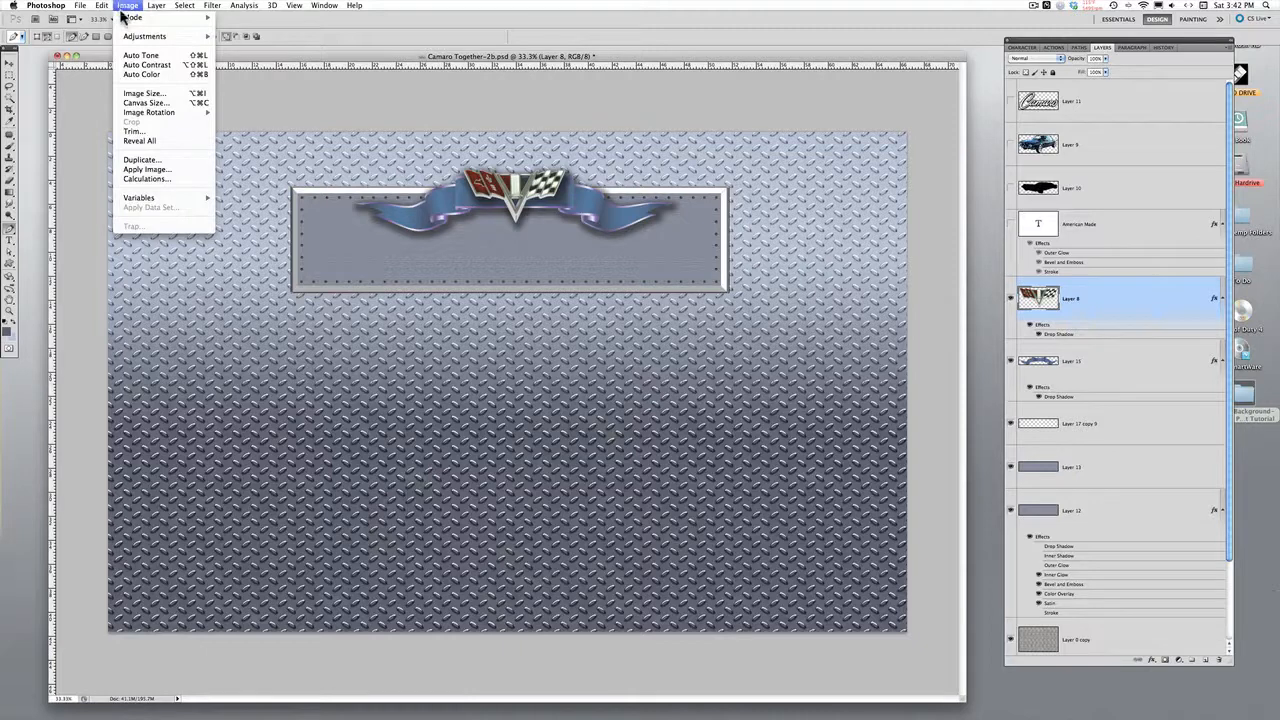
pyautogui.moveTo(108, 6)
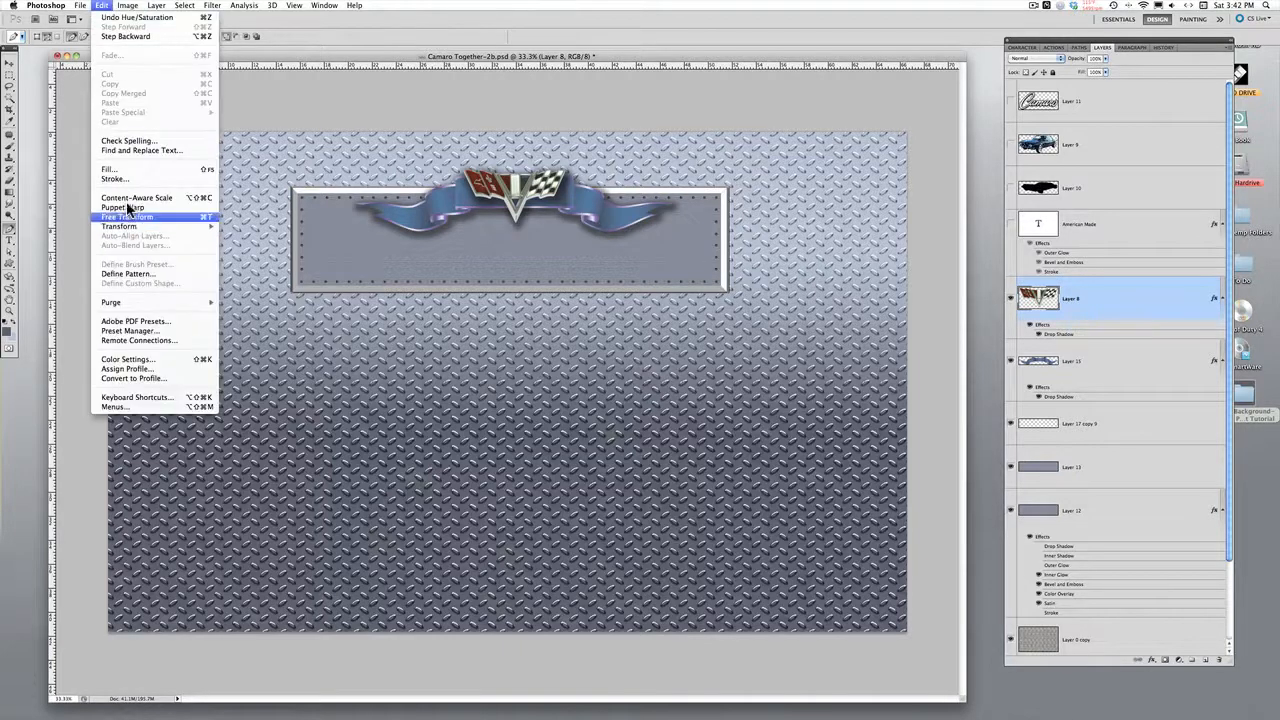
pyautogui.moveTo(123, 234)
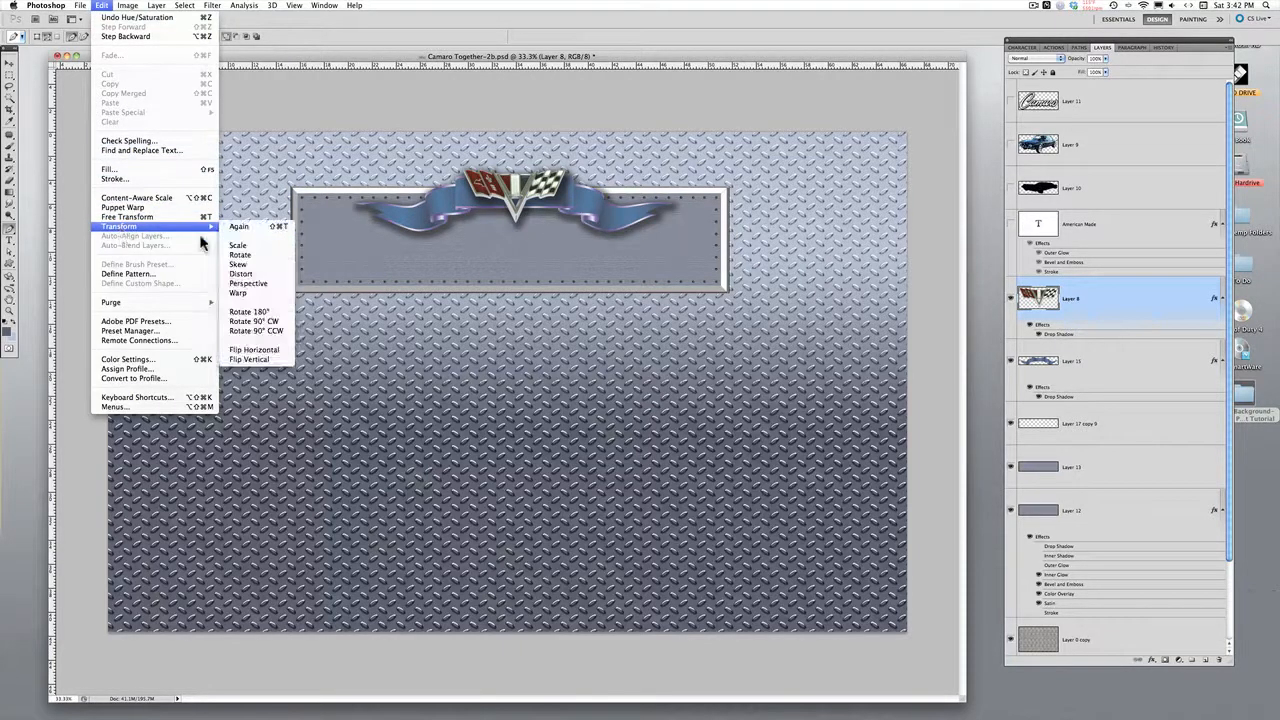
pyautogui.click(256, 241)
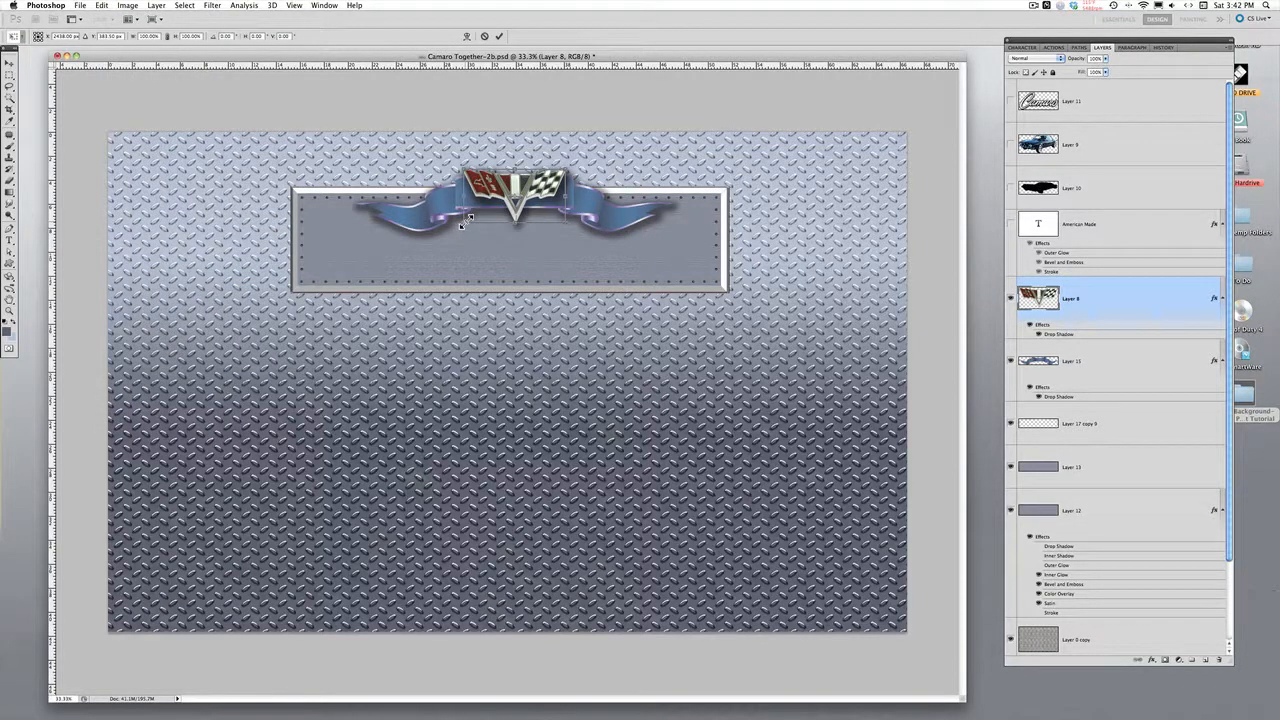
pyautogui.press('shift')
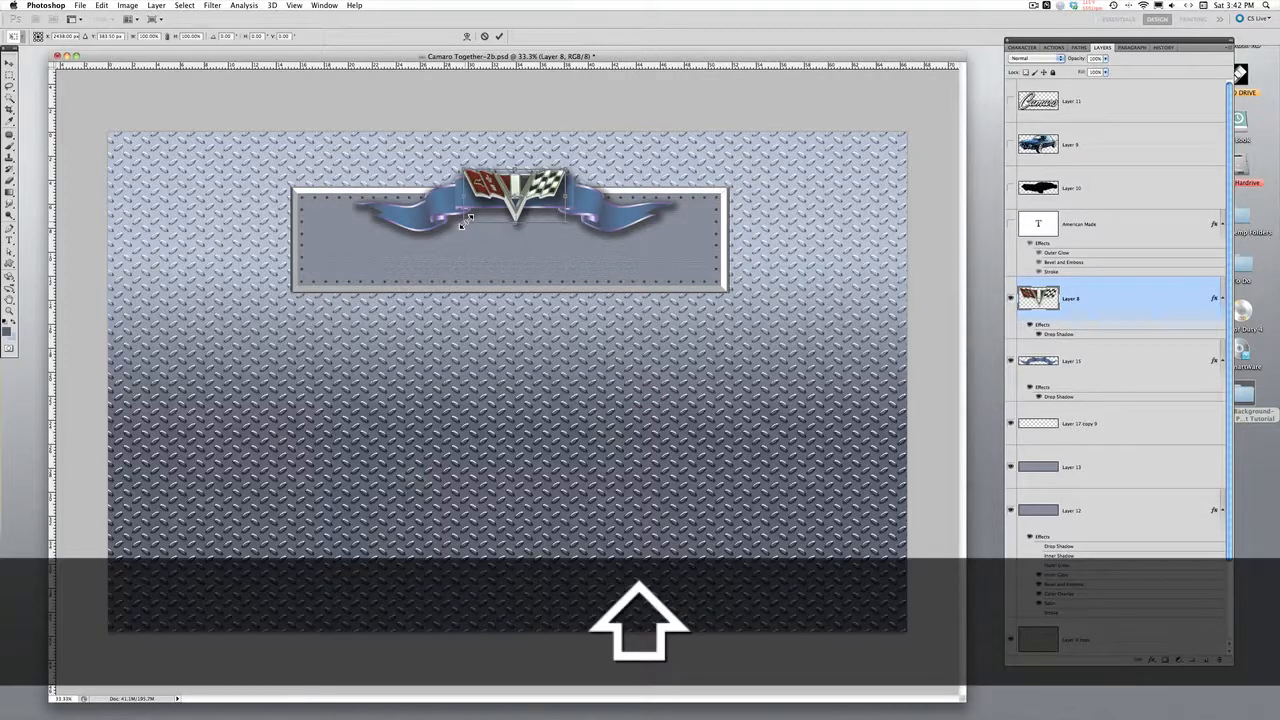
pyautogui.moveTo(467, 218)
pyautogui.mouseDown()
pyautogui.moveTo(340, 270)
pyautogui.moveTo(463, 196)
pyautogui.moveTo(454, 203)
pyautogui.mouseUp()
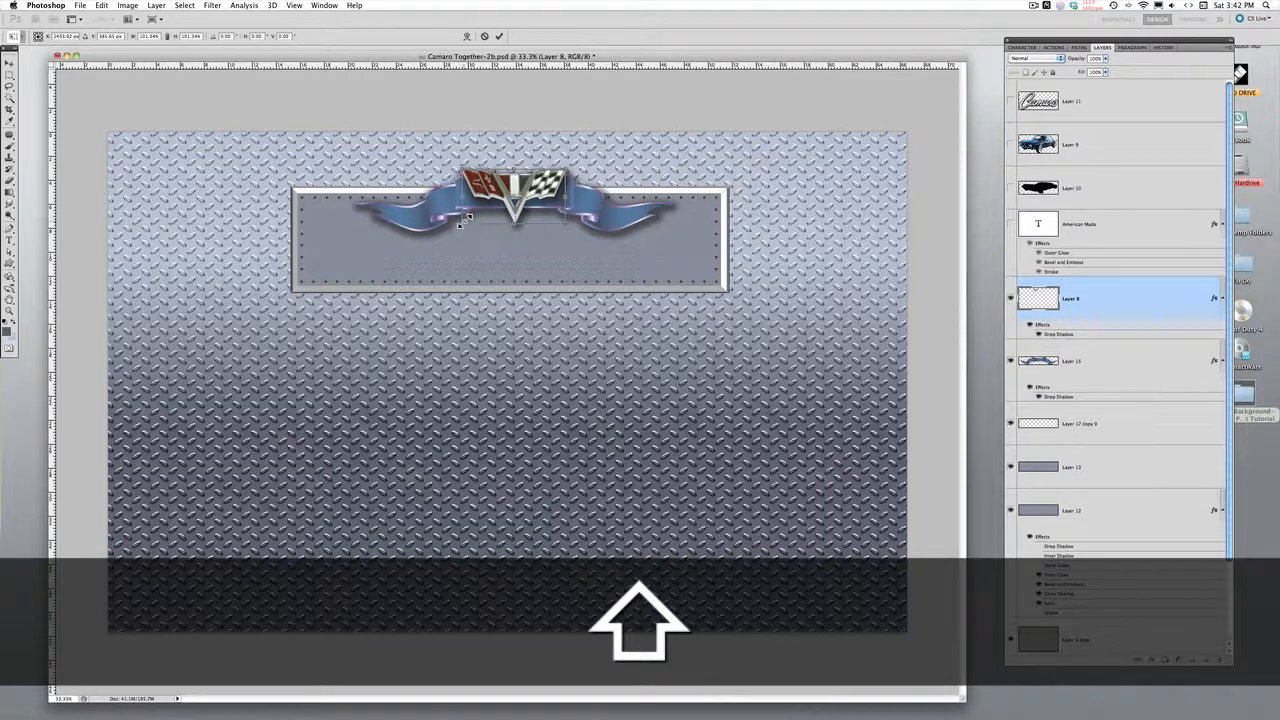
pyautogui.moveTo(461, 221); pyautogui.dragTo(337, 305)
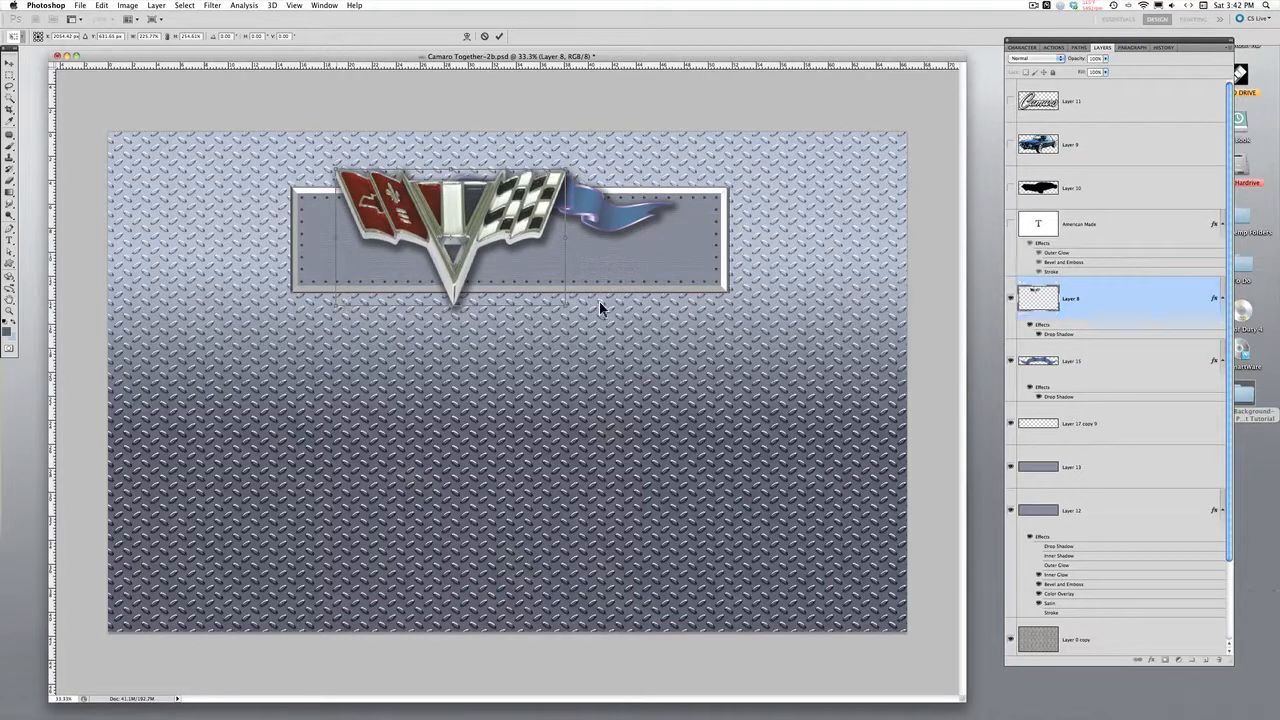
pyautogui.moveTo(568, 306); pyautogui.dragTo(527, 214)
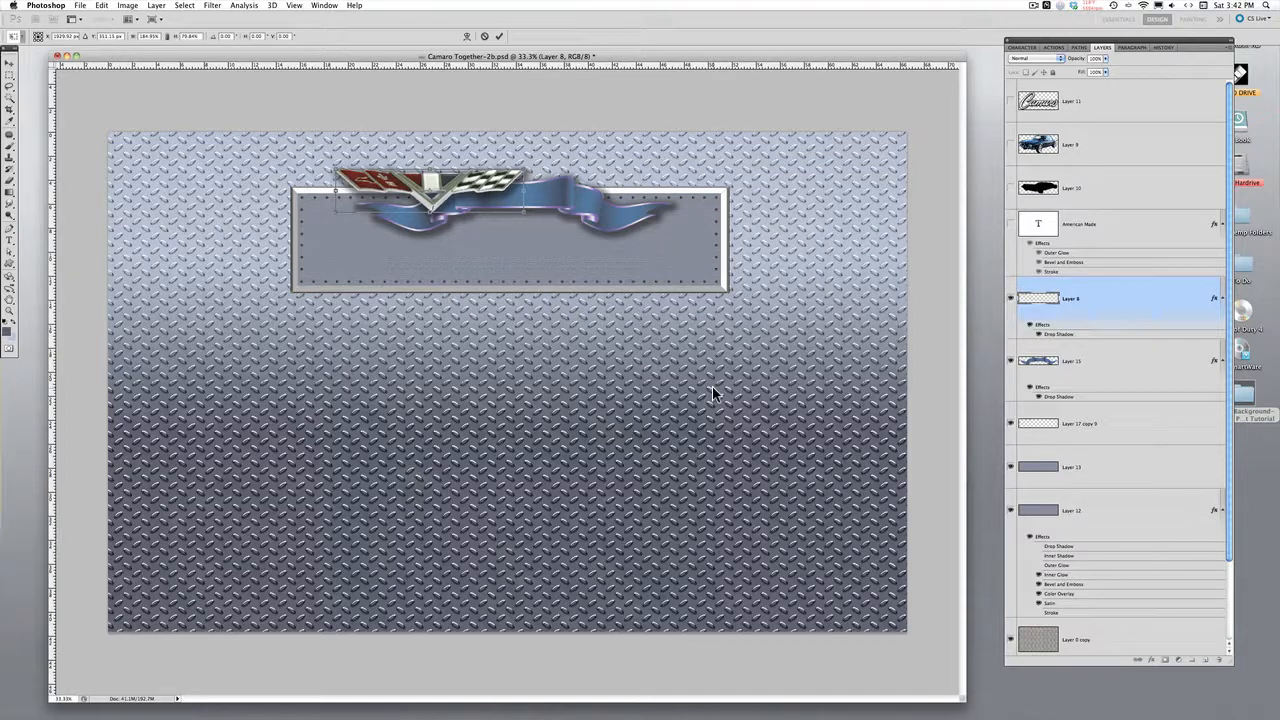
# Undo the last scaling of the Layer 8 emblem and discard the whole transformation.
pyautogui.click(104, 6)
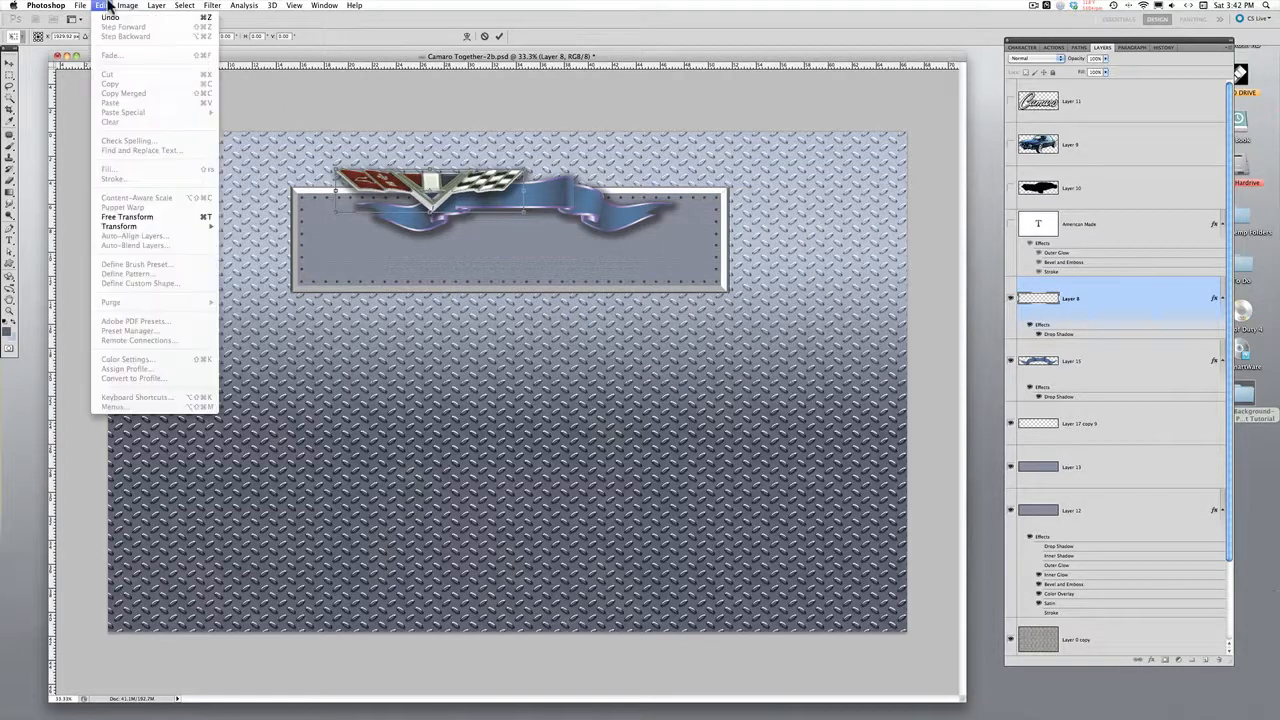
pyautogui.click(115, 18)
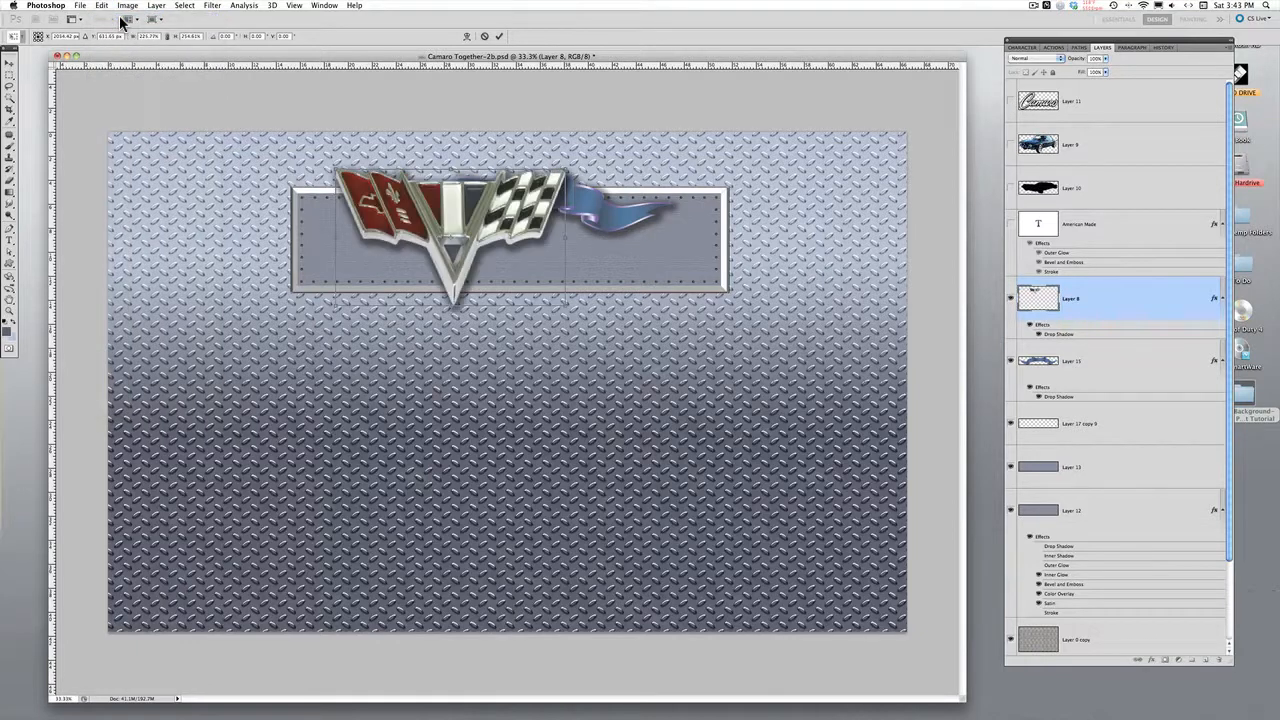
pyautogui.click(103, 6)
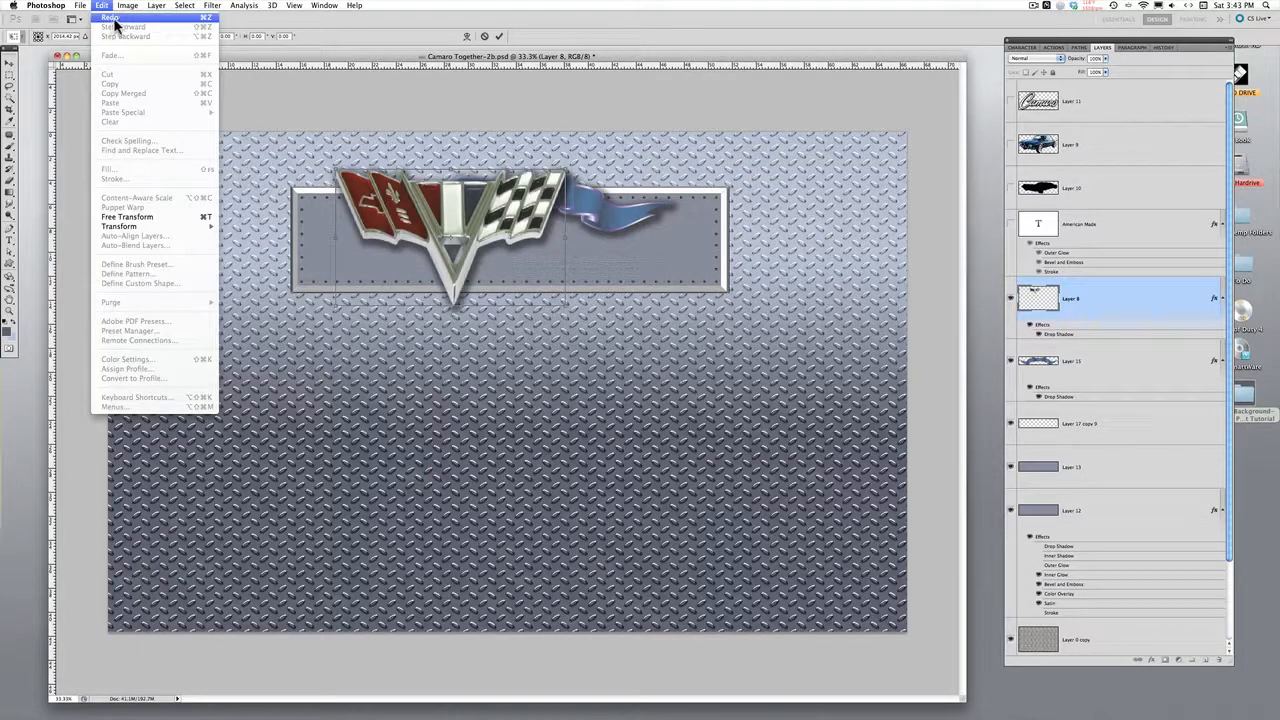
pyautogui.click(362, 69)
pyautogui.click(10, 65)
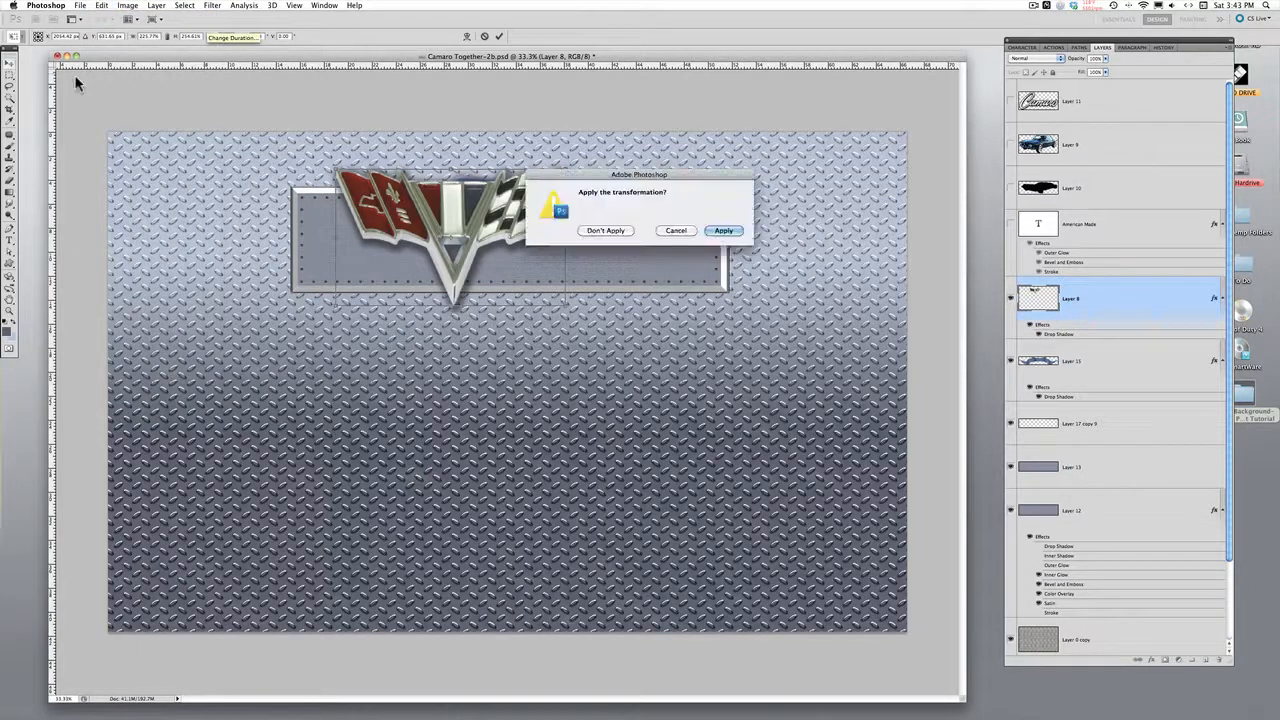
pyautogui.click(592, 232)
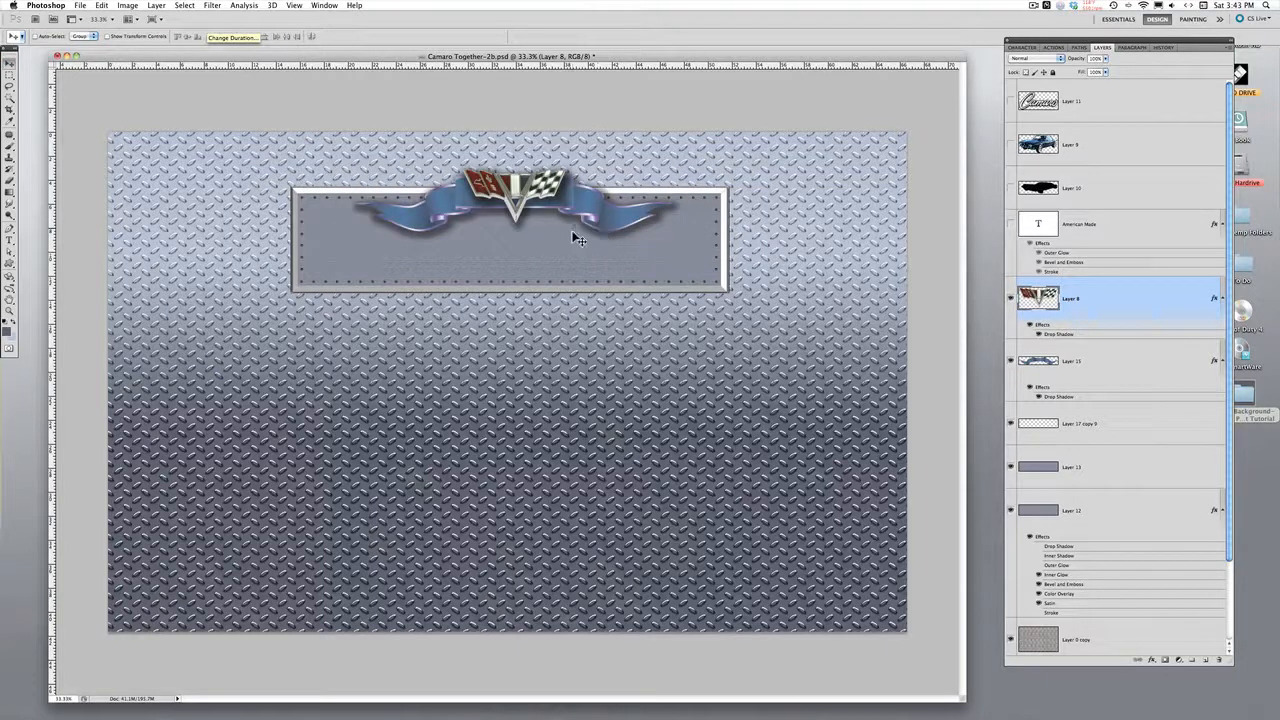
# Make the American Made text layer and the Camaro script on Layer 11 visible.
pyautogui.click(1010, 224)
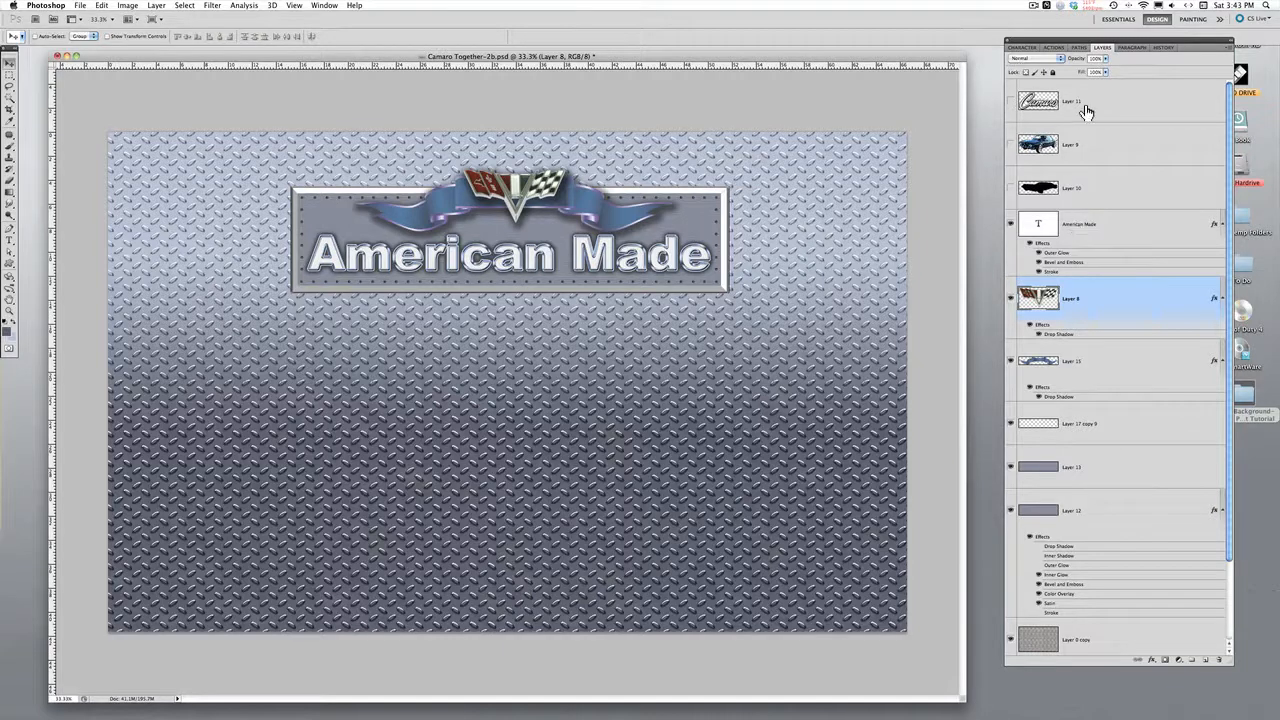
pyautogui.click(1009, 101)
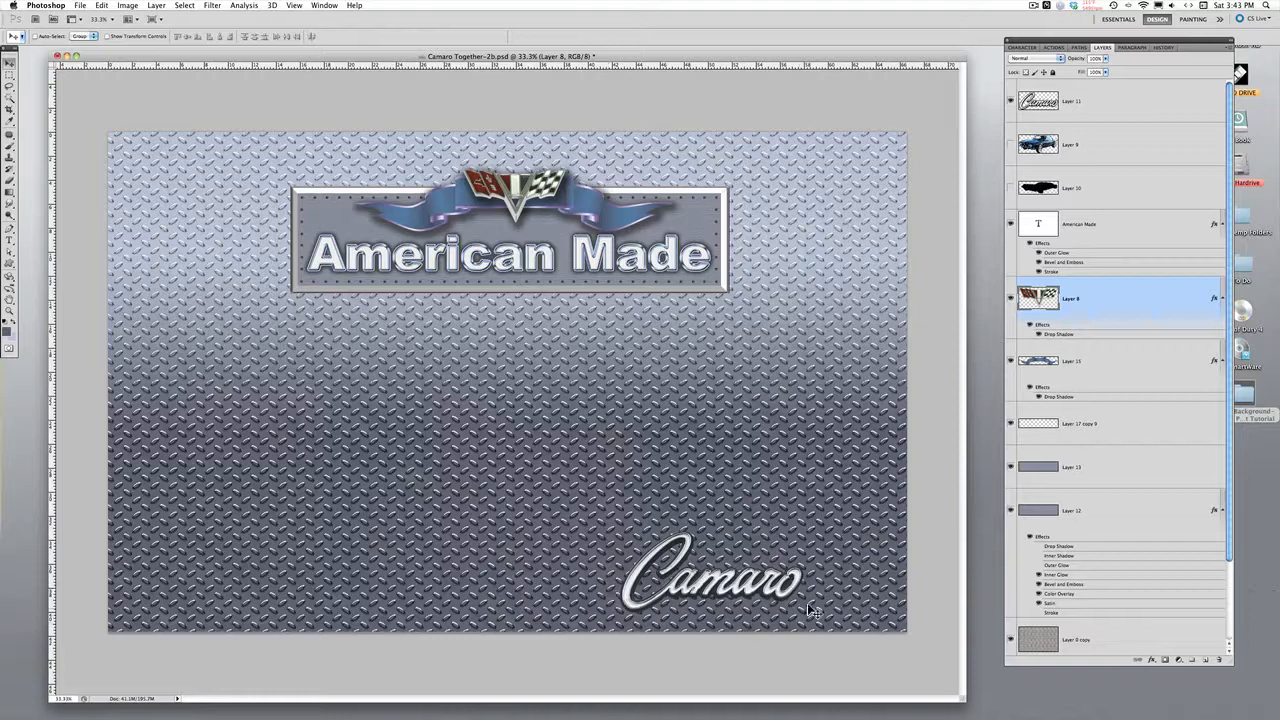
pyautogui.moveTo(826, 600); pyautogui.dragTo(815, 565)
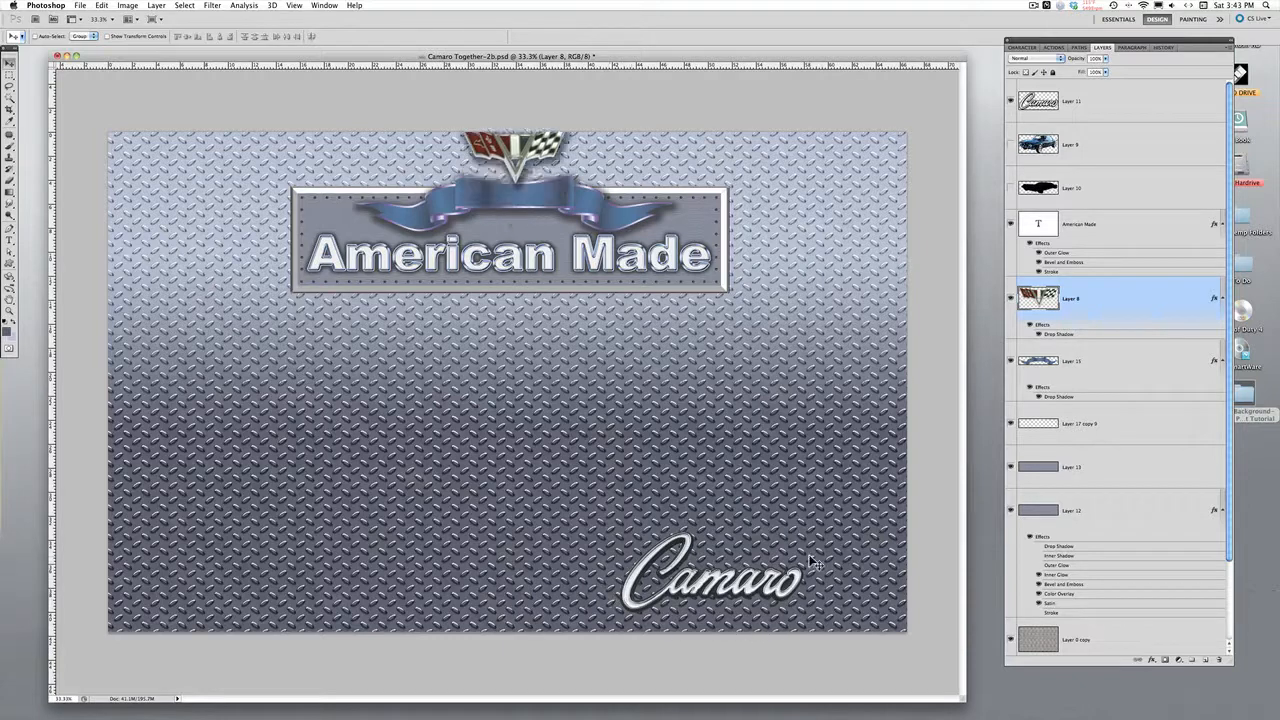
pyautogui.click(130, 6)
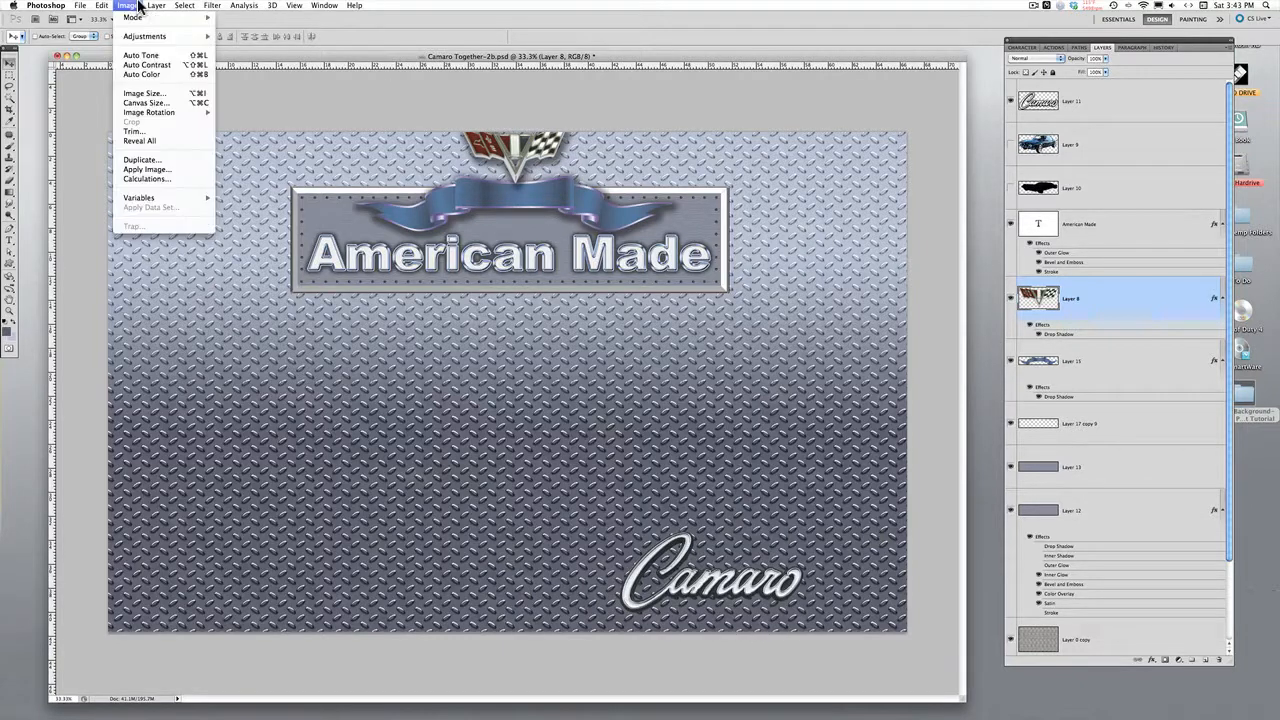
pyautogui.click(212, 39)
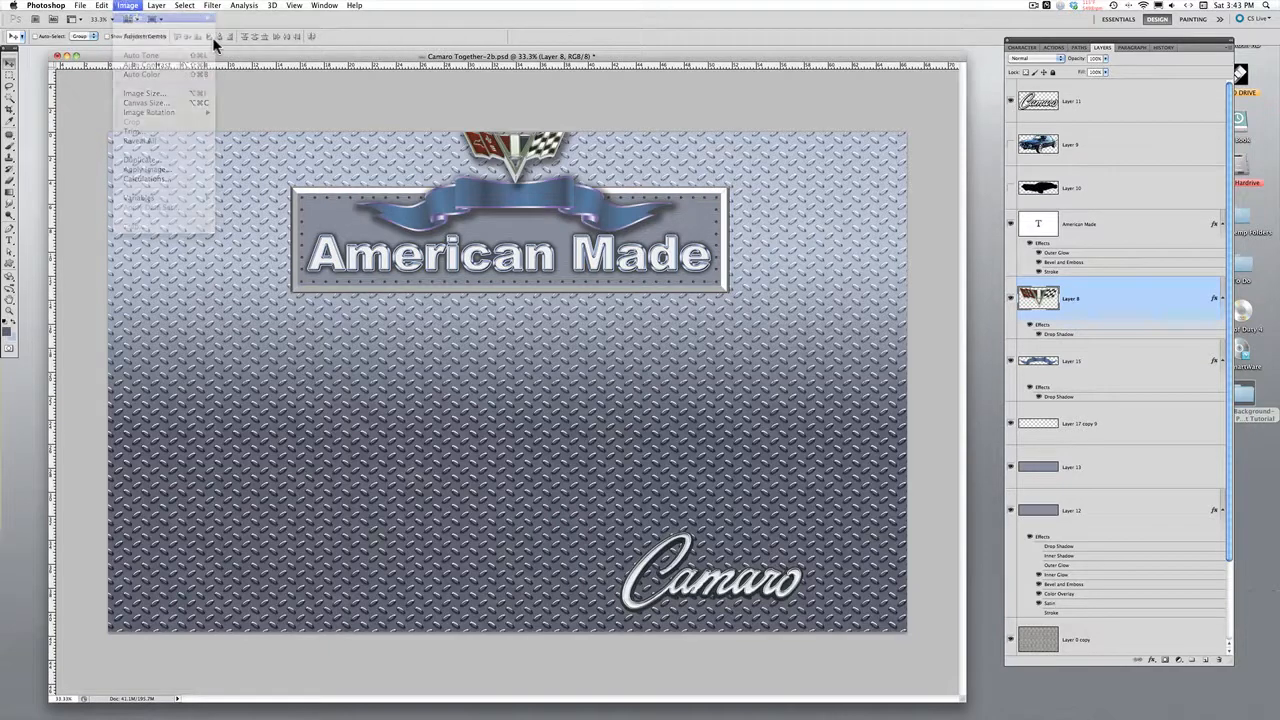
pyautogui.click(104, 5)
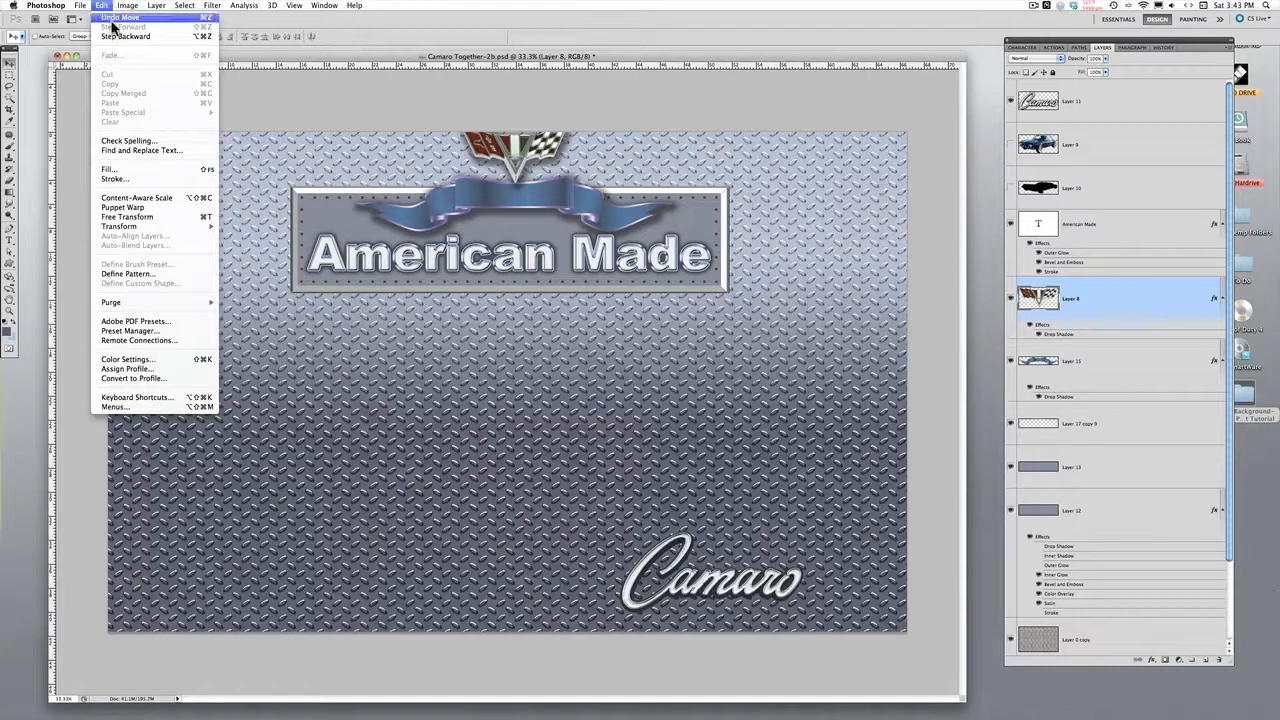
pyautogui.click(161, 18)
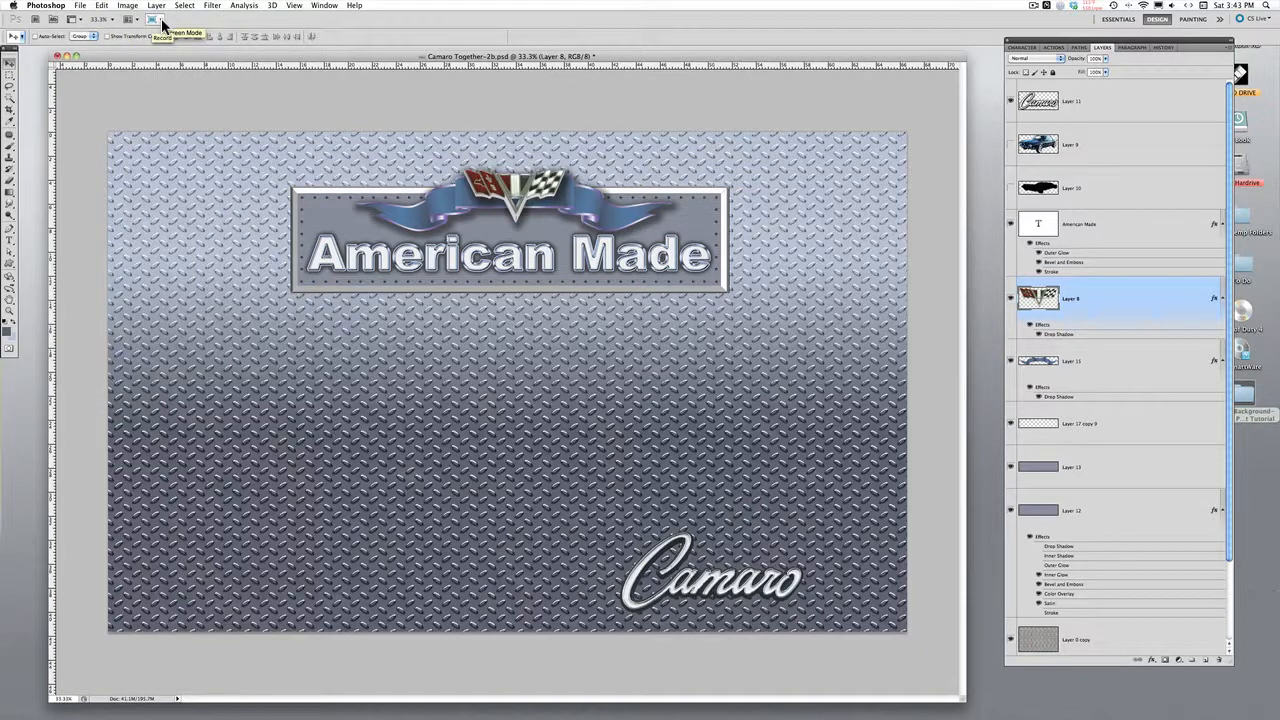
# Open the layer style of the American Made text and toggle Outer Glow to compare, leaving it enabled.
pyautogui.click(1114, 244)
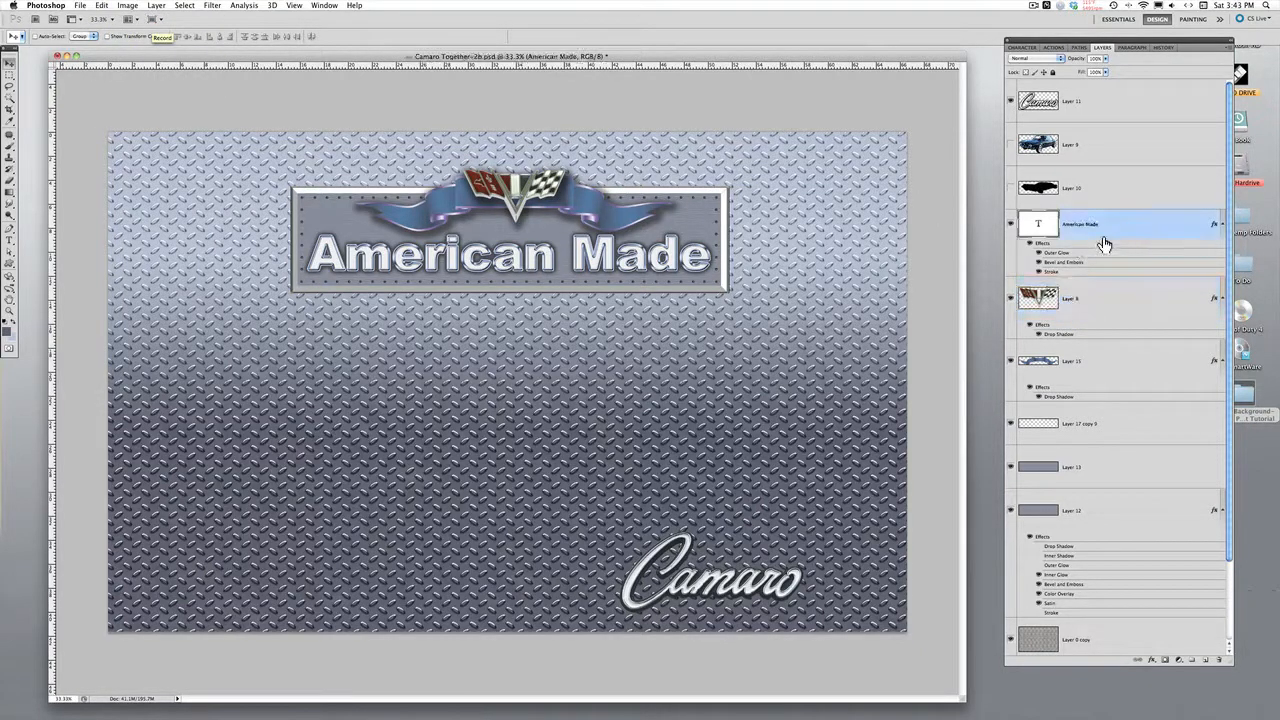
pyautogui.doubleClick(1157, 241)
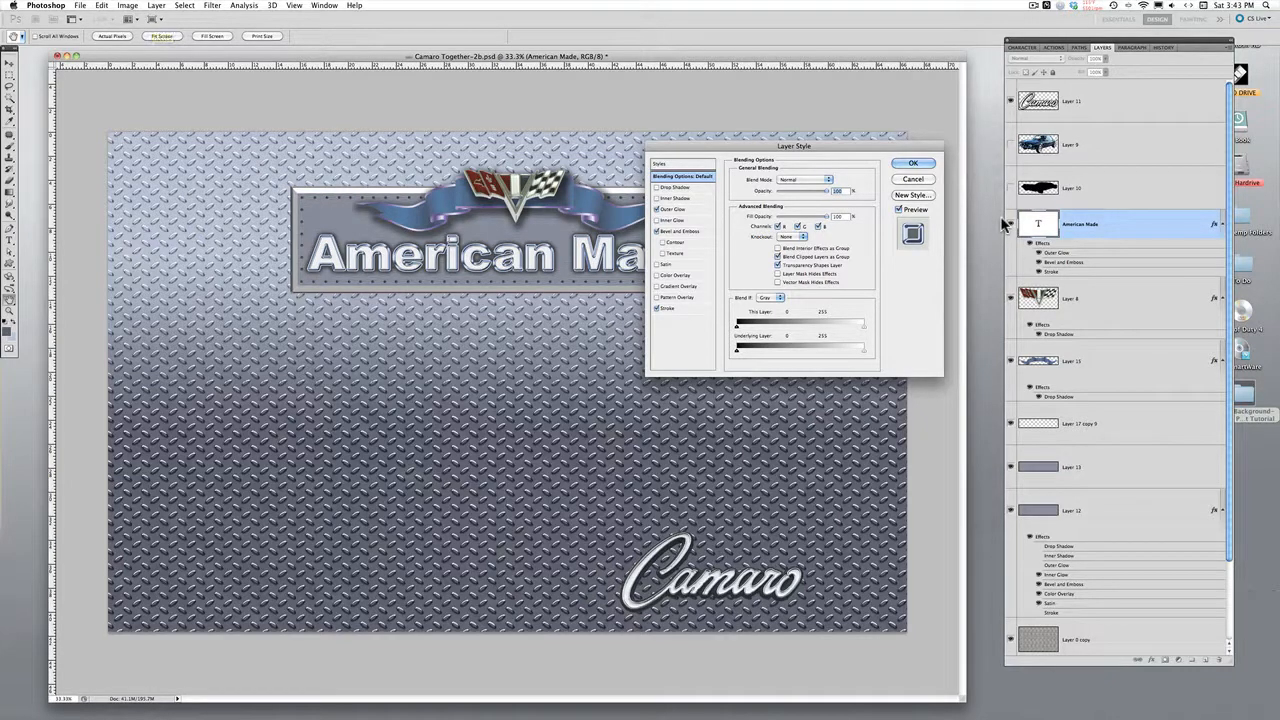
pyautogui.moveTo(800, 147); pyautogui.dragTo(831, 144)
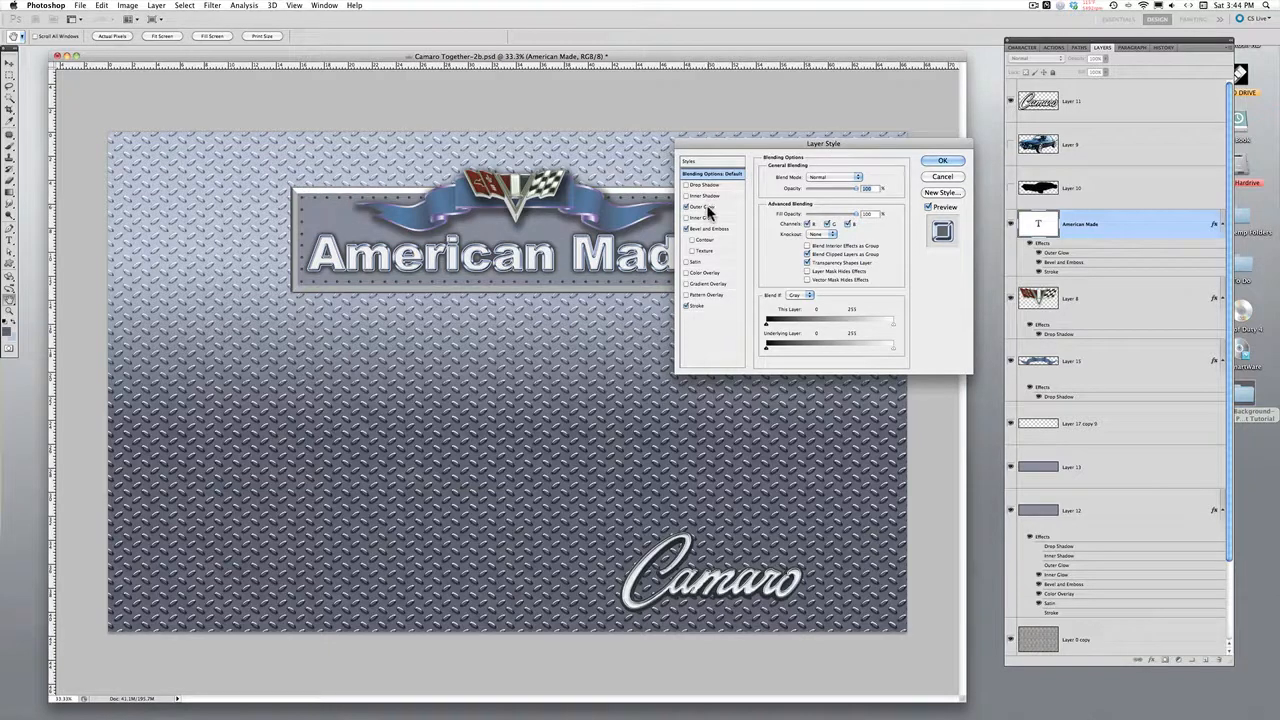
pyautogui.click(708, 207)
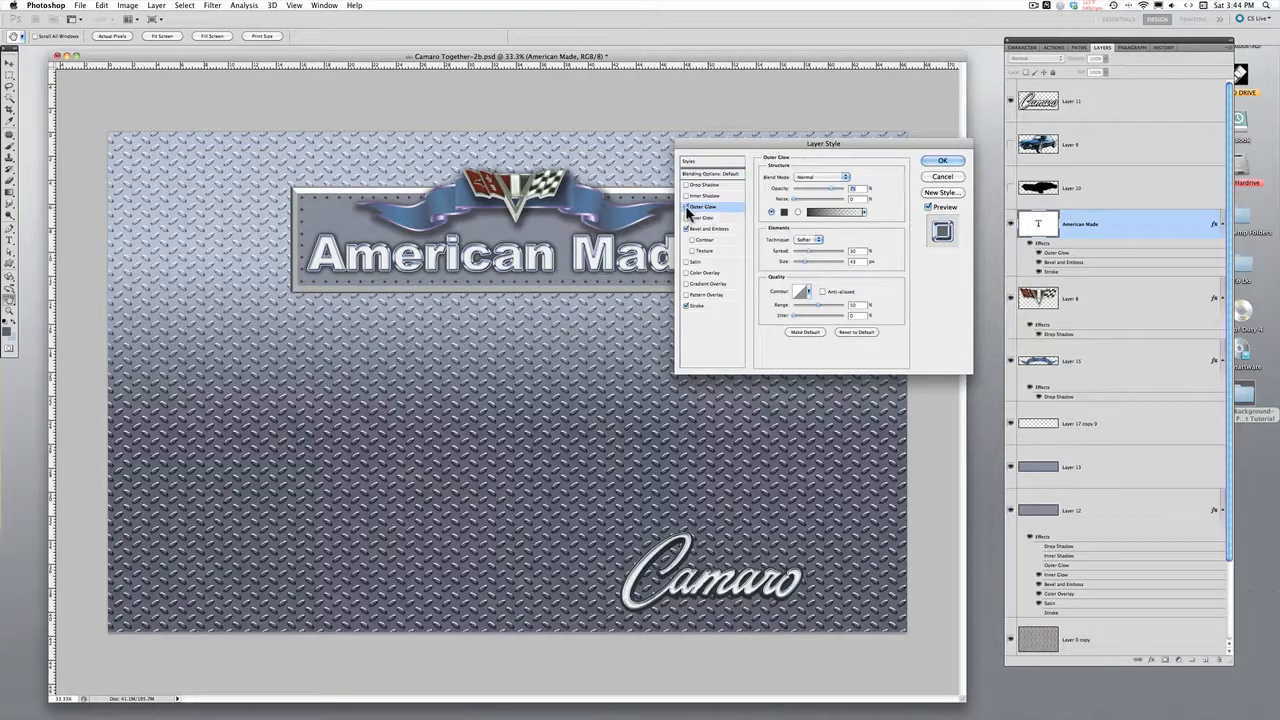
pyautogui.click(686, 206)
pyautogui.click(685, 205)
pyautogui.click(685, 205)
pyautogui.click(685, 206)
# Review the text's Bevel and Emboss settings and toggle the effect to compare, leaving it enabled.
pyautogui.click(692, 230)
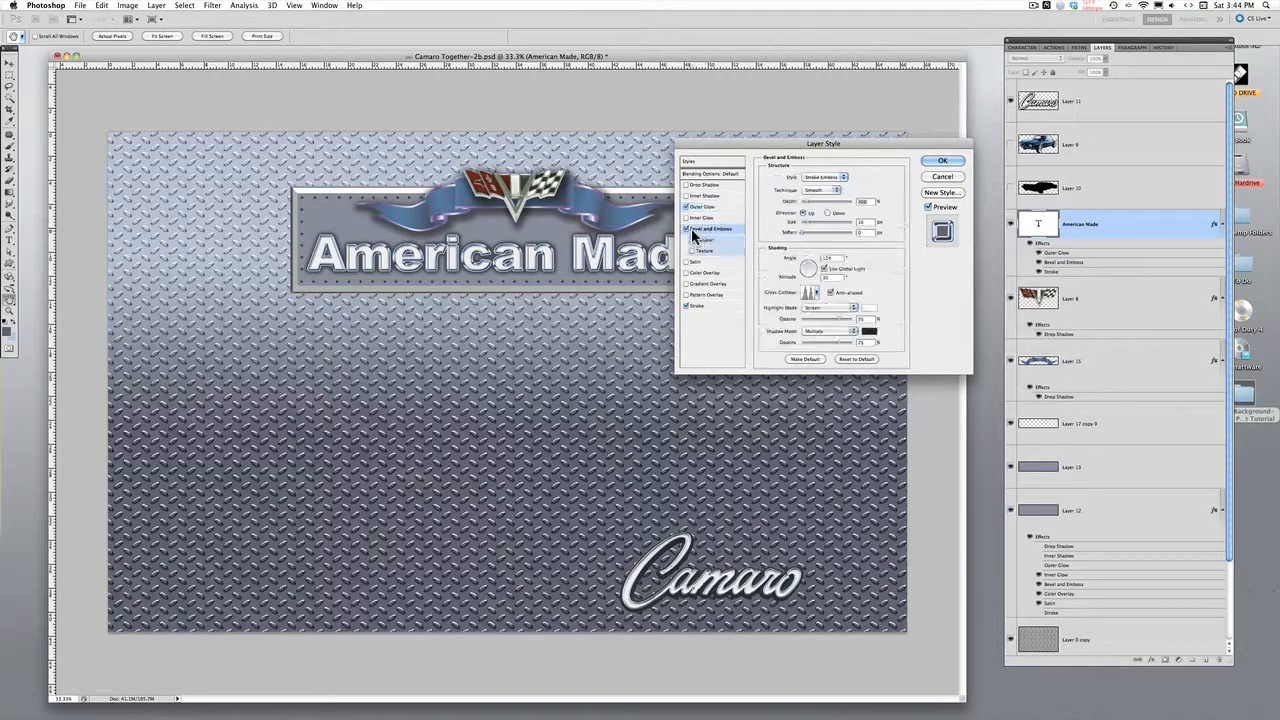
pyautogui.click(687, 229)
pyautogui.click(687, 229)
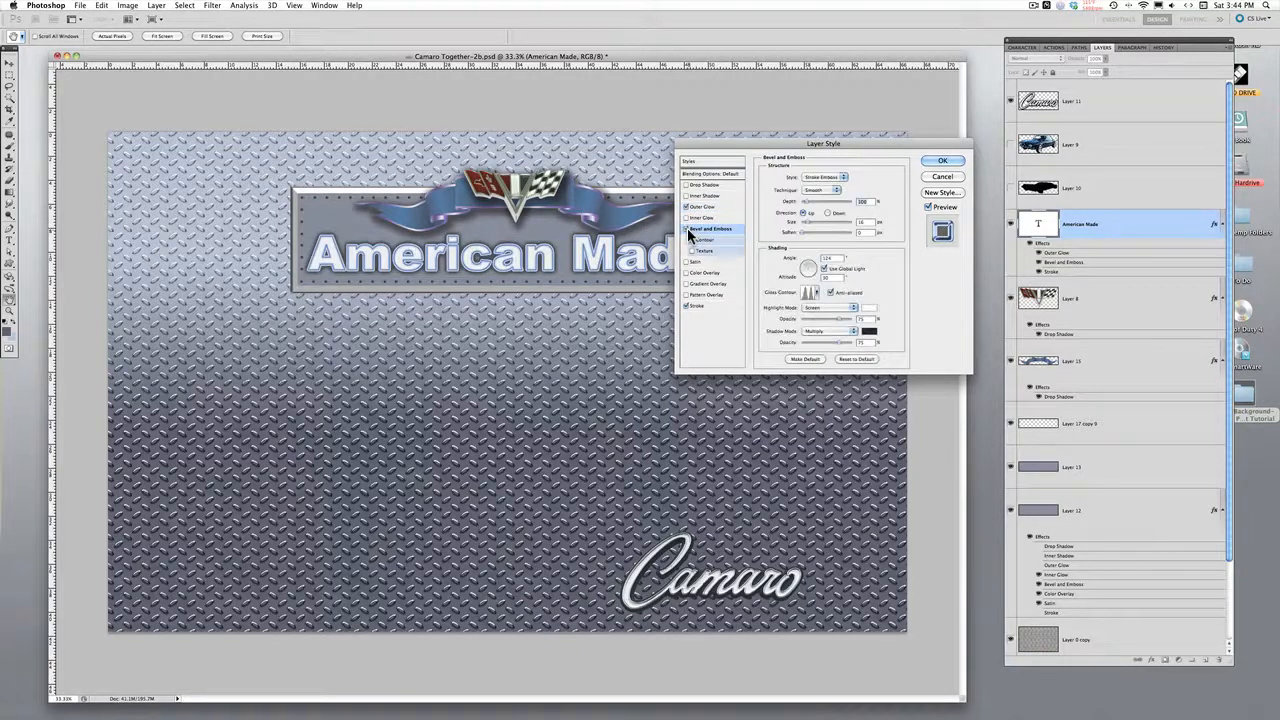
pyautogui.click(687, 229)
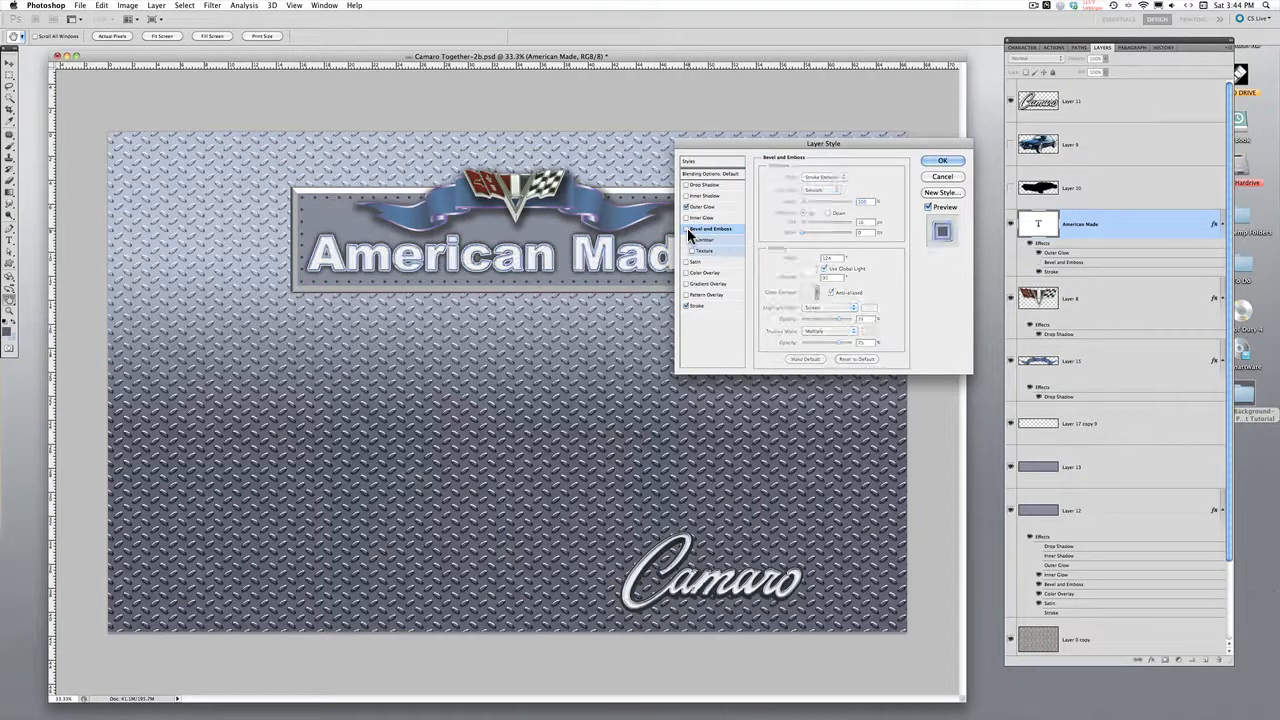
pyautogui.click(687, 229)
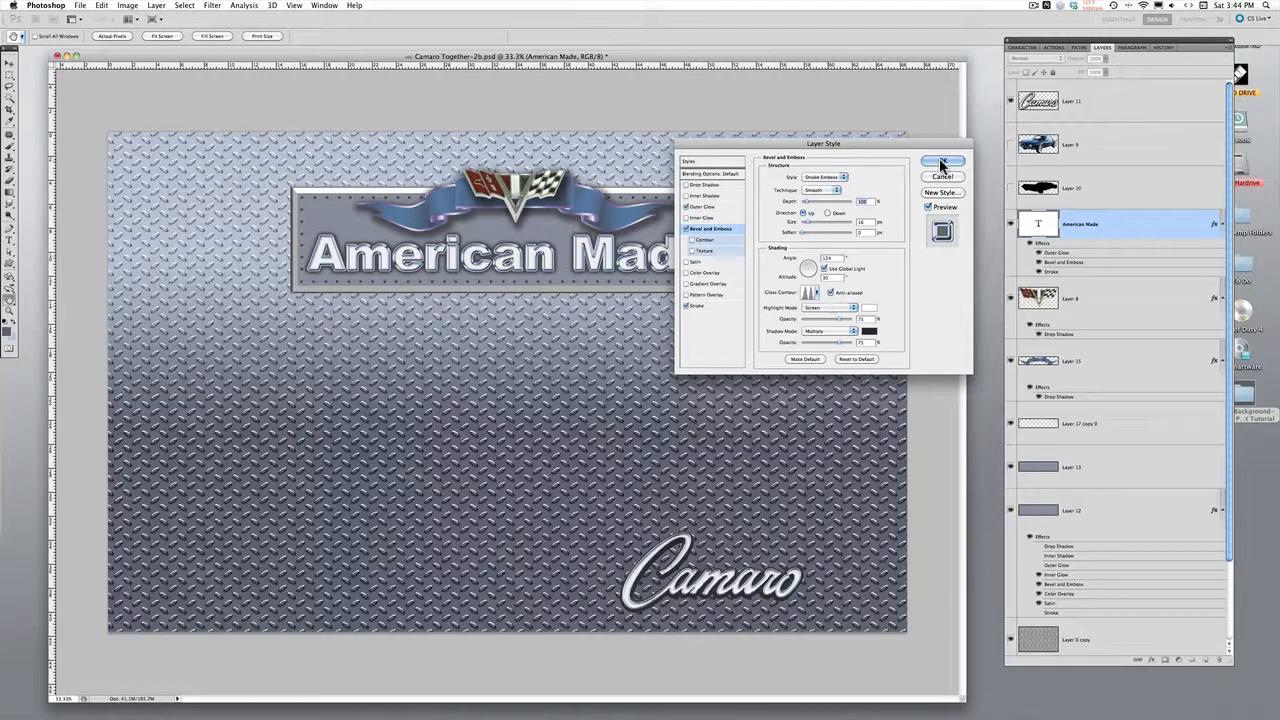
# Review the text's gradient Stroke settings and toggle the stroke repeatedly to compare, leaving it enabled.
pyautogui.click(697, 307)
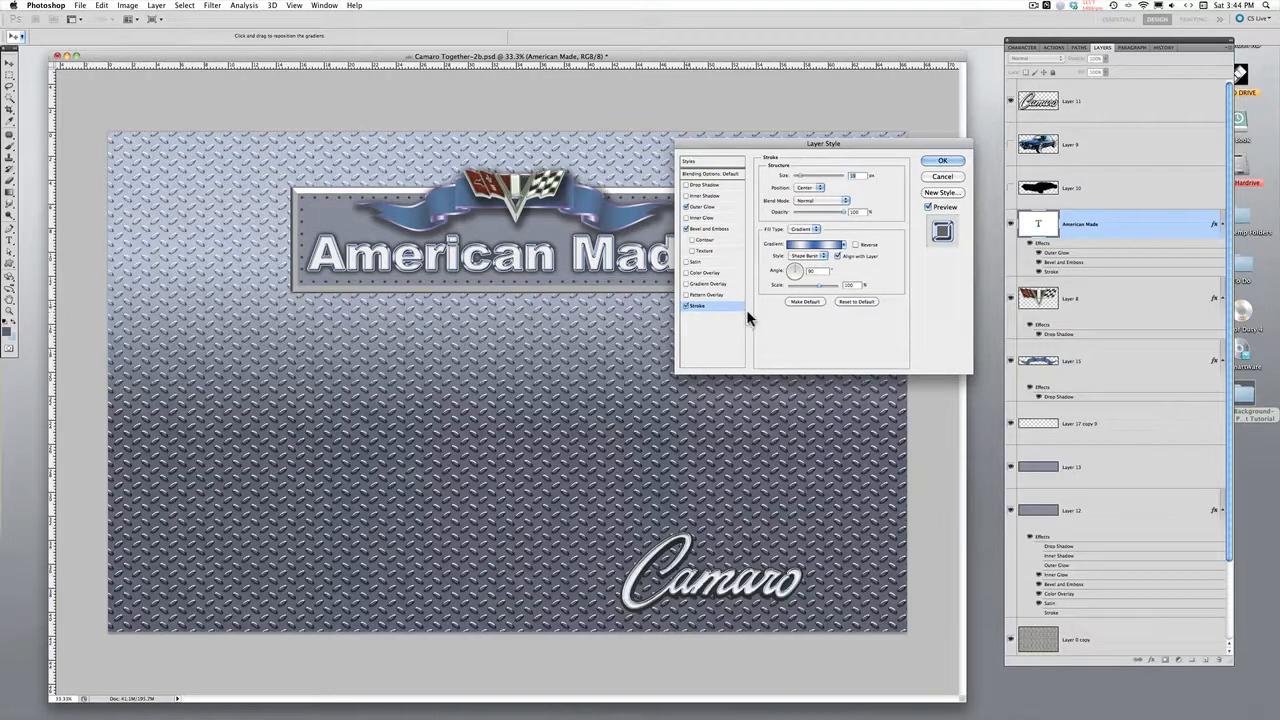
pyautogui.click(686, 306)
pyautogui.click(686, 305)
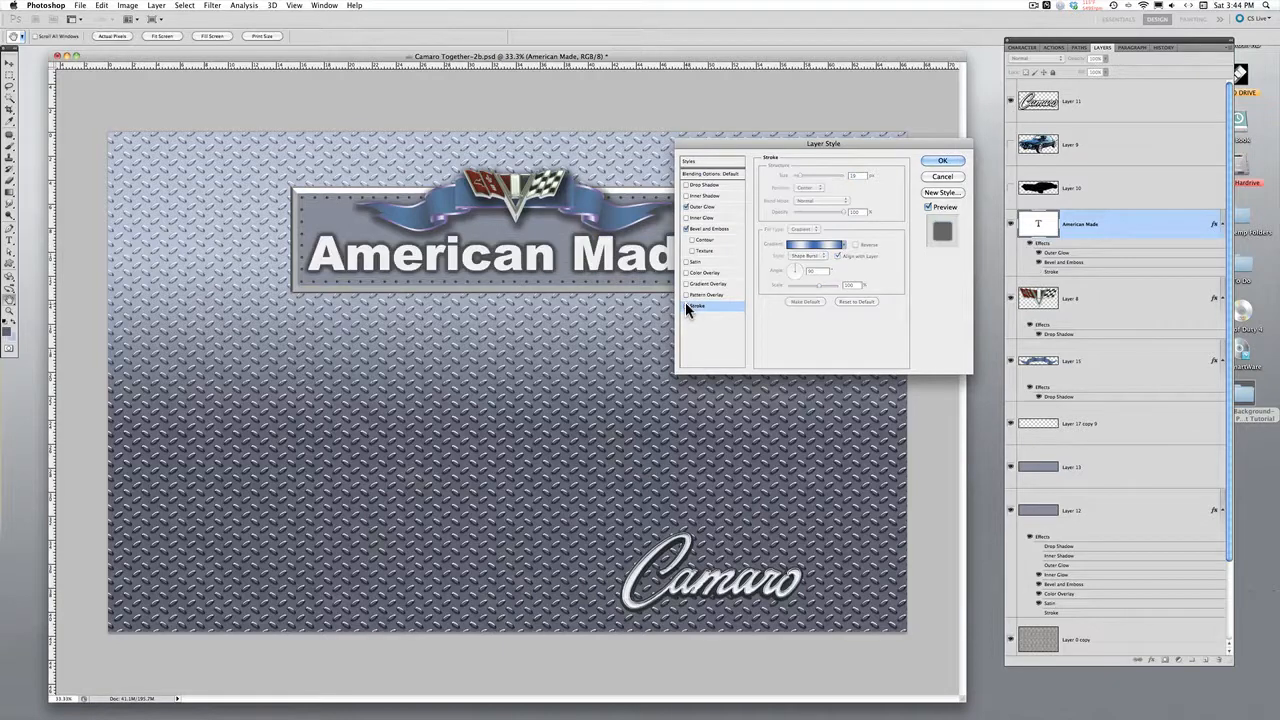
pyautogui.click(685, 303)
pyautogui.click(685, 303)
pyautogui.click(685, 303)
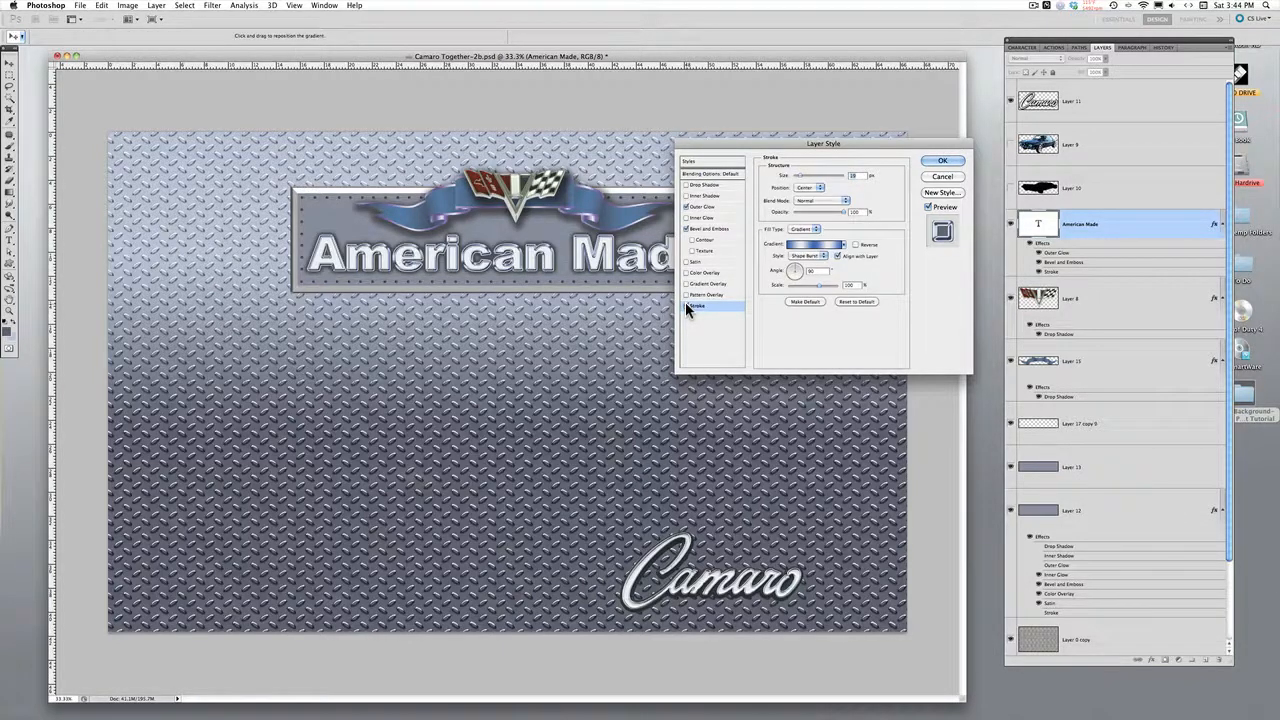
pyautogui.click(685, 303)
pyautogui.click(685, 303)
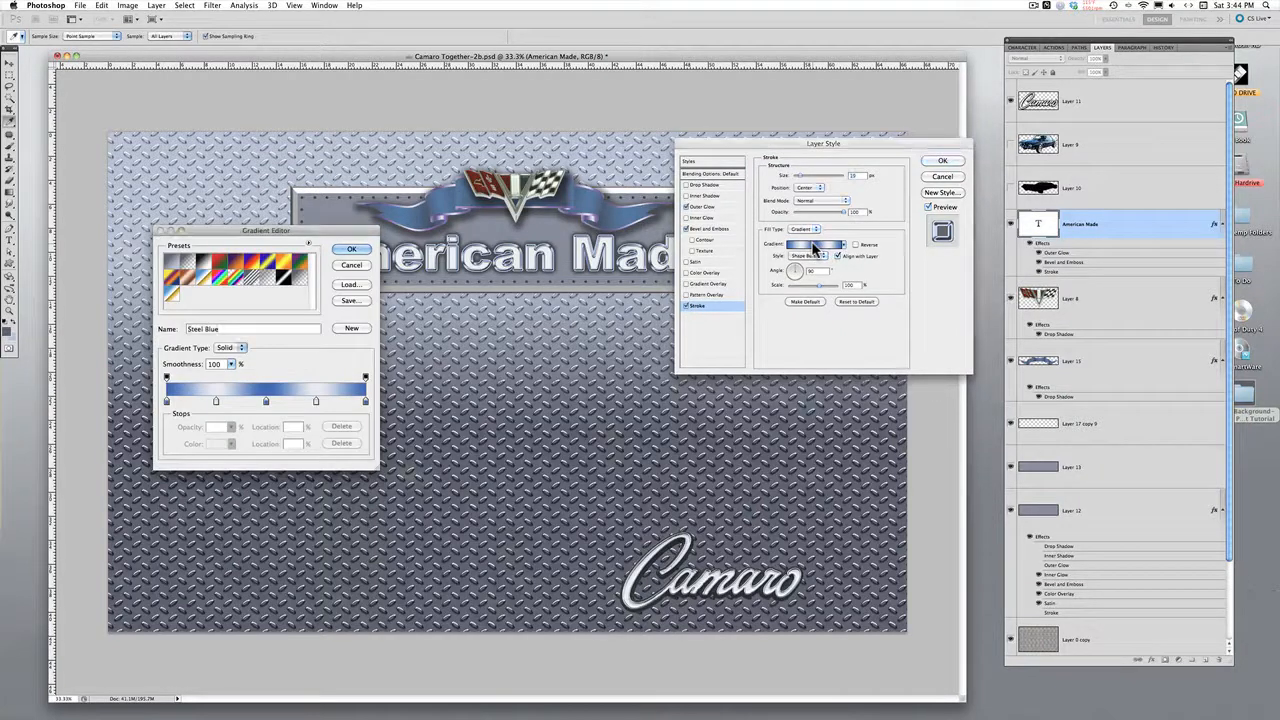
# In the stroke's Steel Blue gradient, shift the two light color stops slightly inward and remove the middle blue stop.
pyautogui.moveTo(350, 233); pyautogui.dragTo(648, 213)
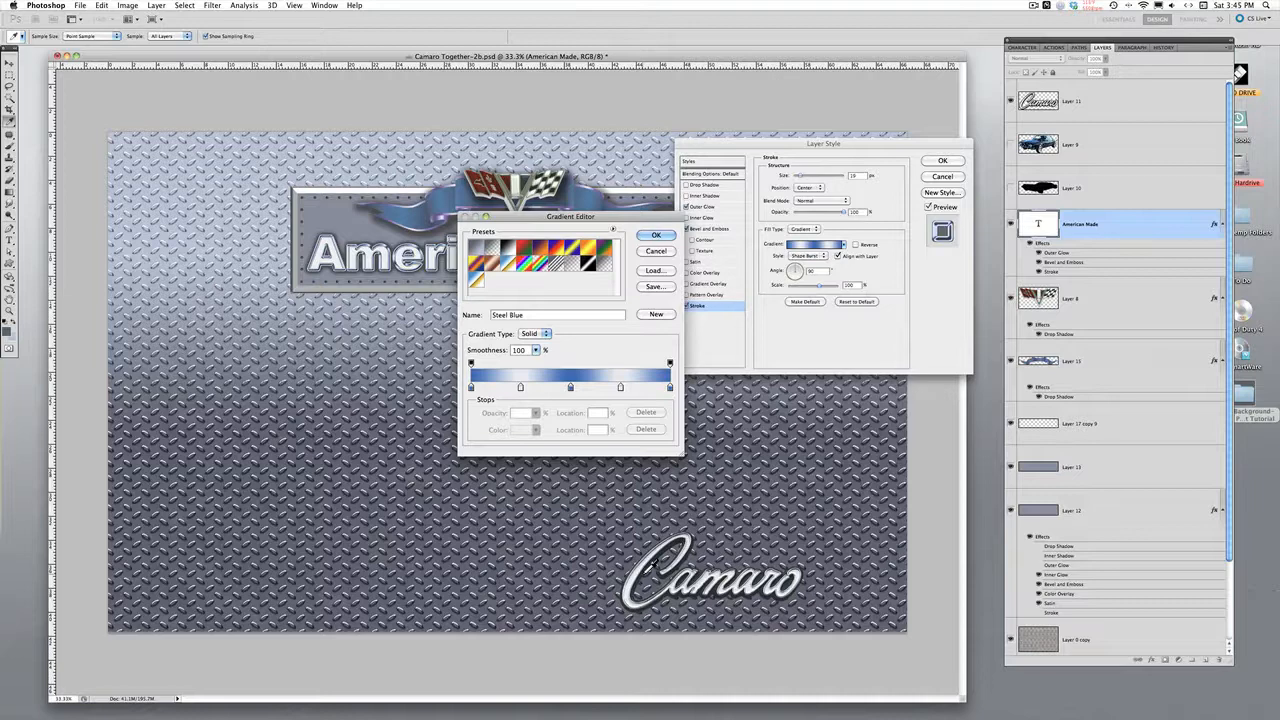
pyautogui.moveTo(586, 217); pyautogui.dragTo(604, 209)
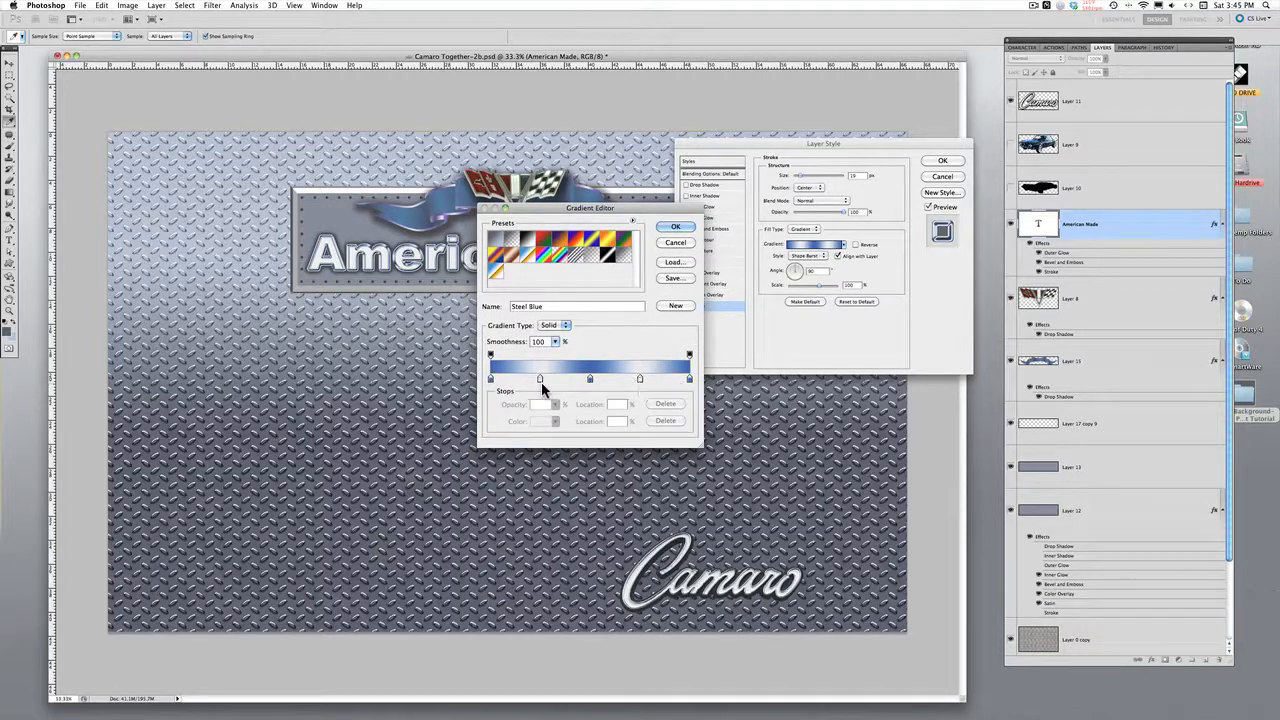
pyautogui.moveTo(540, 381)
pyautogui.mouseDown()
pyautogui.moveTo(518, 382)
pyautogui.moveTo(543, 381)
pyautogui.mouseUp()
pyautogui.moveTo(640, 378)
pyautogui.mouseDown()
pyautogui.moveTo(666, 378)
pyautogui.moveTo(634, 378)
pyautogui.mouseUp()
pyautogui.click(590, 378)
pyautogui.moveTo(590, 380); pyautogui.dragTo(592, 434)
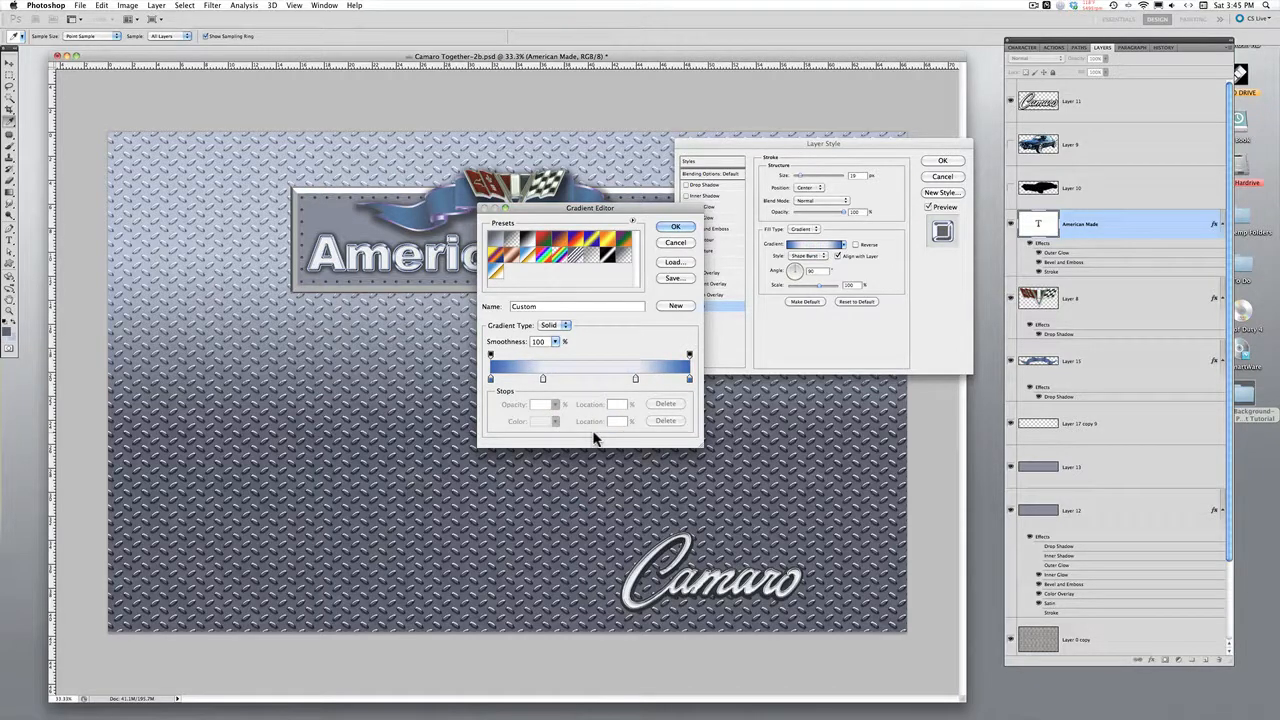
# Try adding and removing a blue color stop in the middle of the stroke gradient, leaving one at 49%.
pyautogui.click(588, 380)
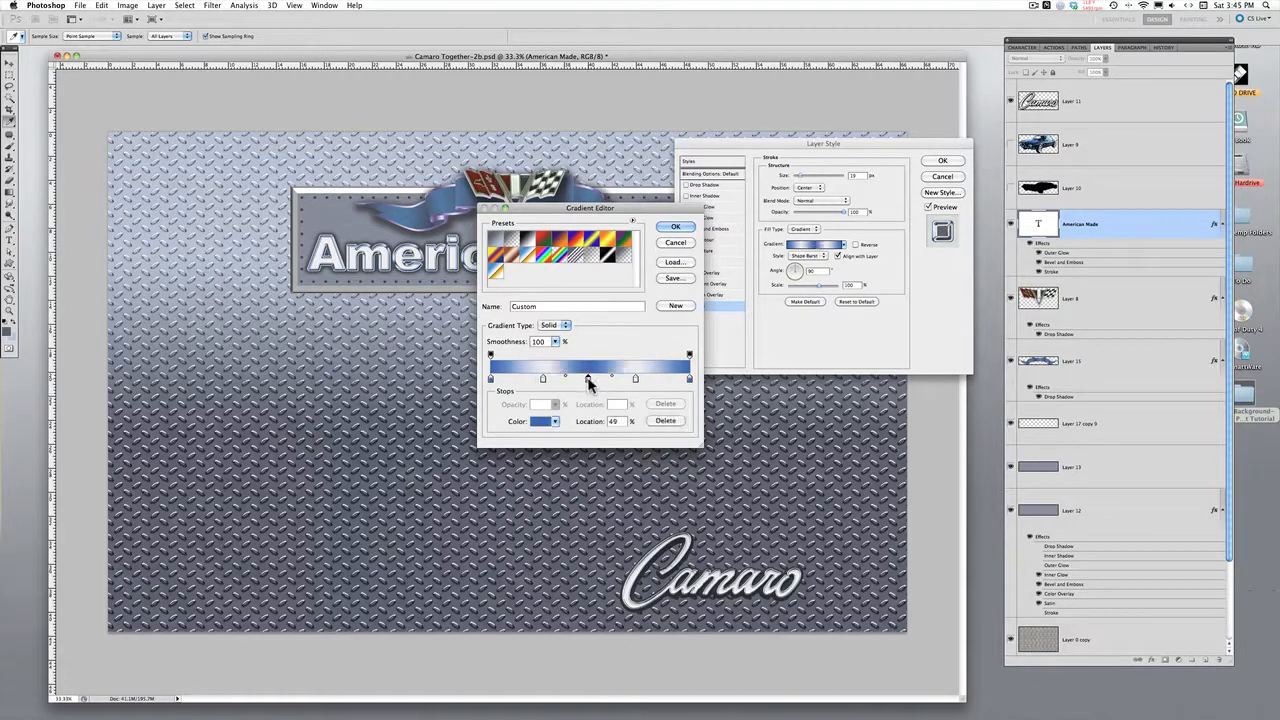
pyautogui.moveTo(588, 418); pyautogui.dragTo(588, 448)
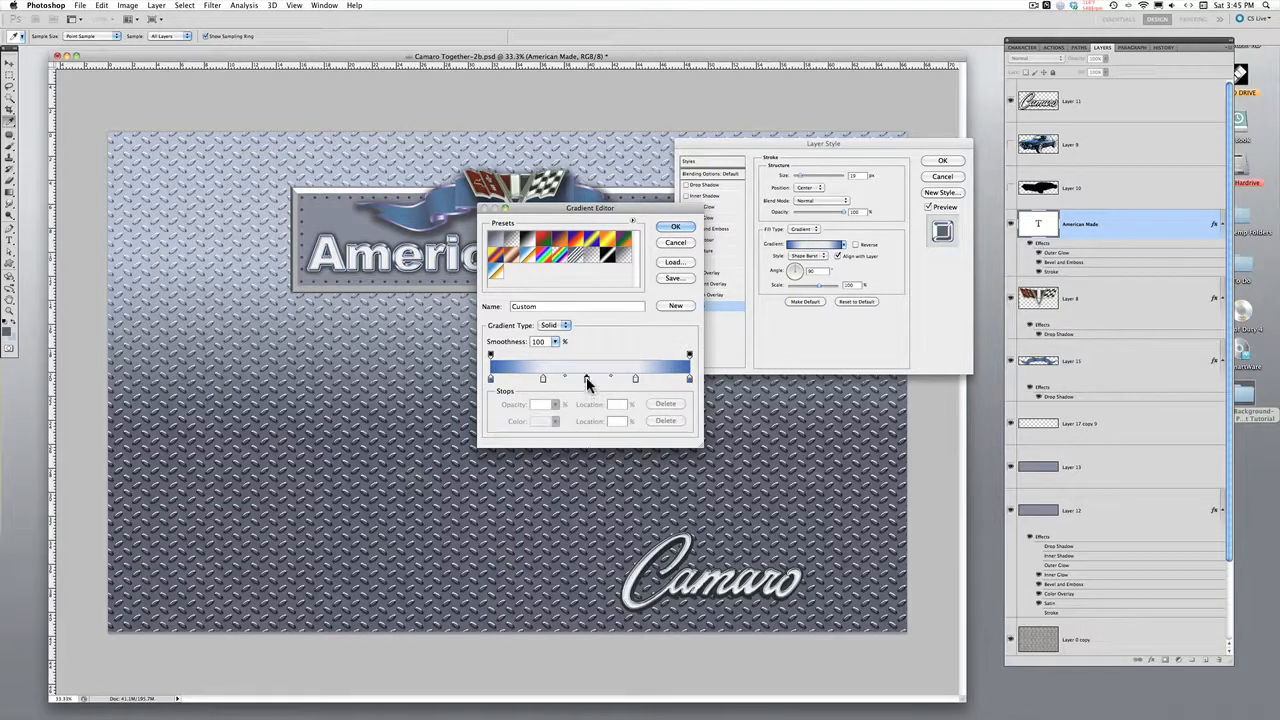
pyautogui.click(586, 377)
pyautogui.moveTo(586, 377); pyautogui.dragTo(591, 462)
pyautogui.click(583, 378)
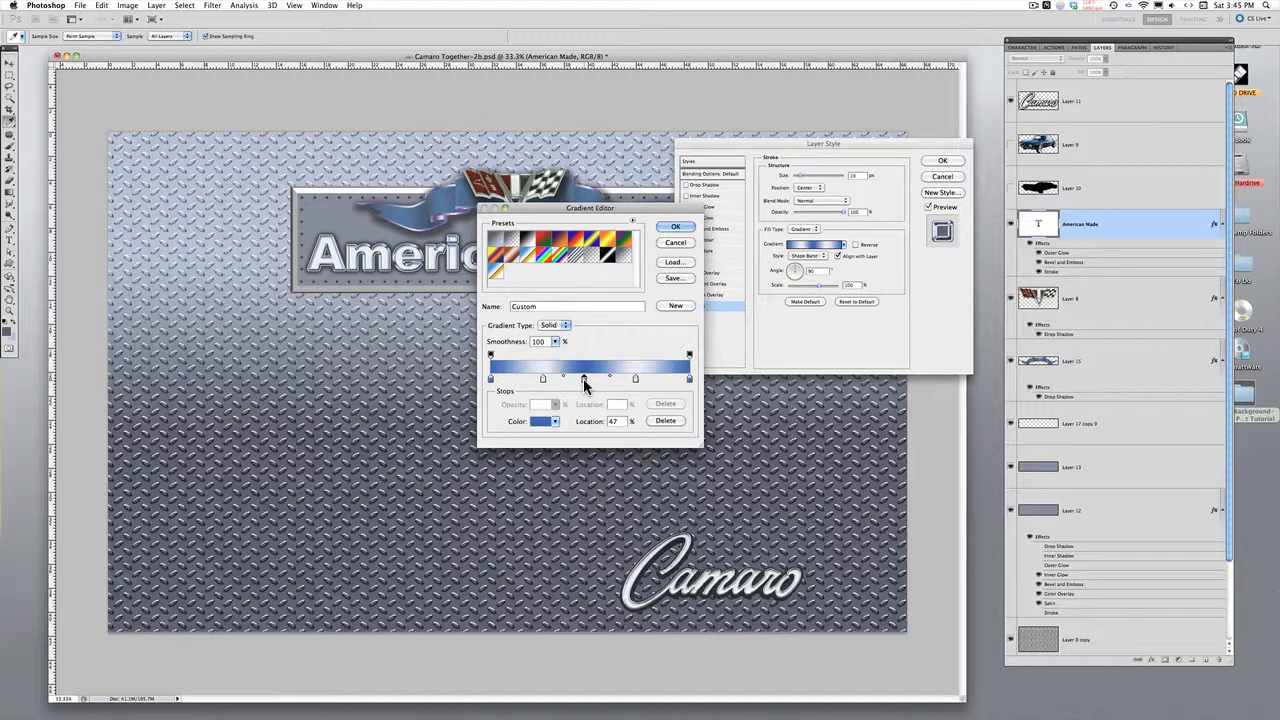
pyautogui.moveTo(584, 380); pyautogui.dragTo(587, 382)
# Cancel the stroke's gradient edits and accept the American Made text's layer style.
pyautogui.click(683, 245)
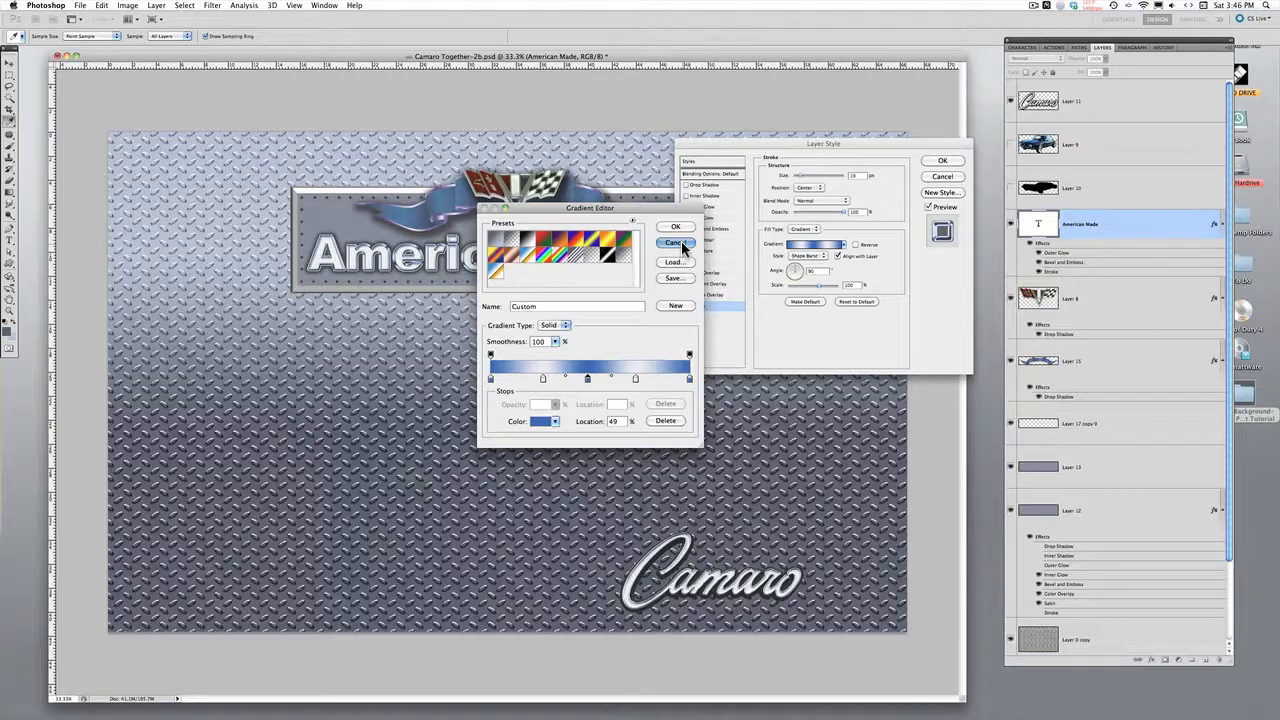
pyautogui.click(675, 244)
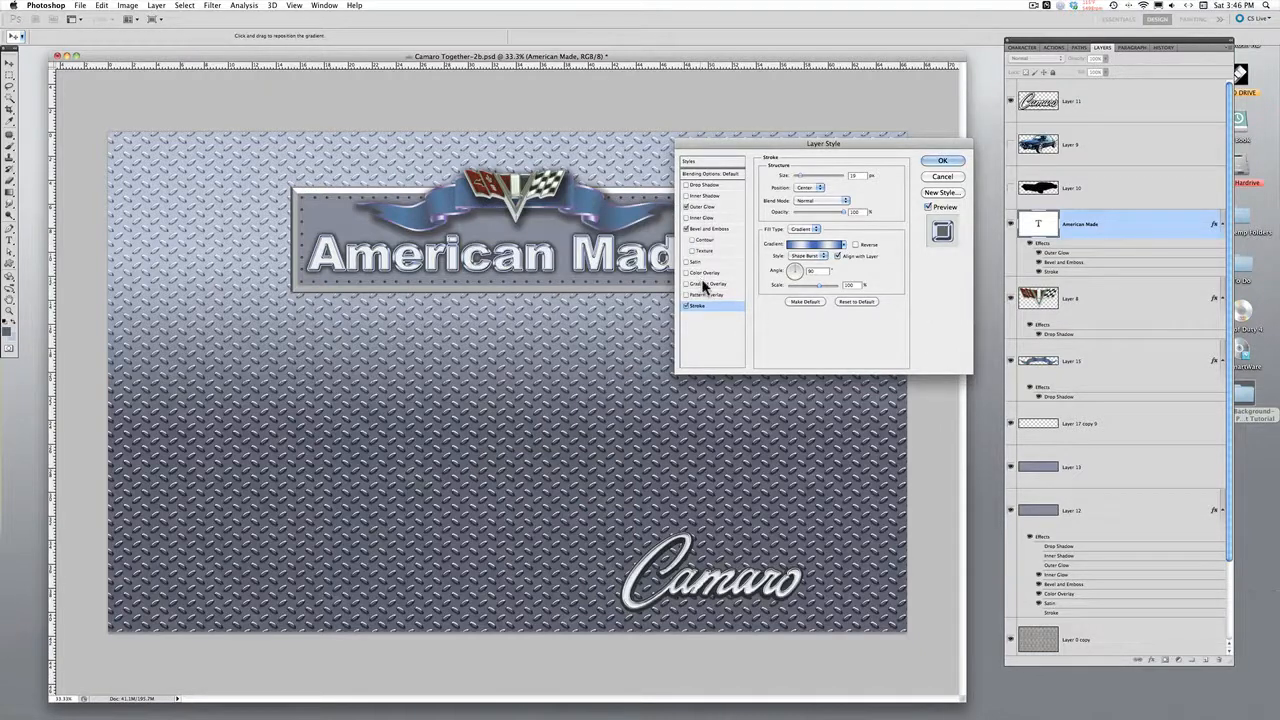
pyautogui.click(939, 159)
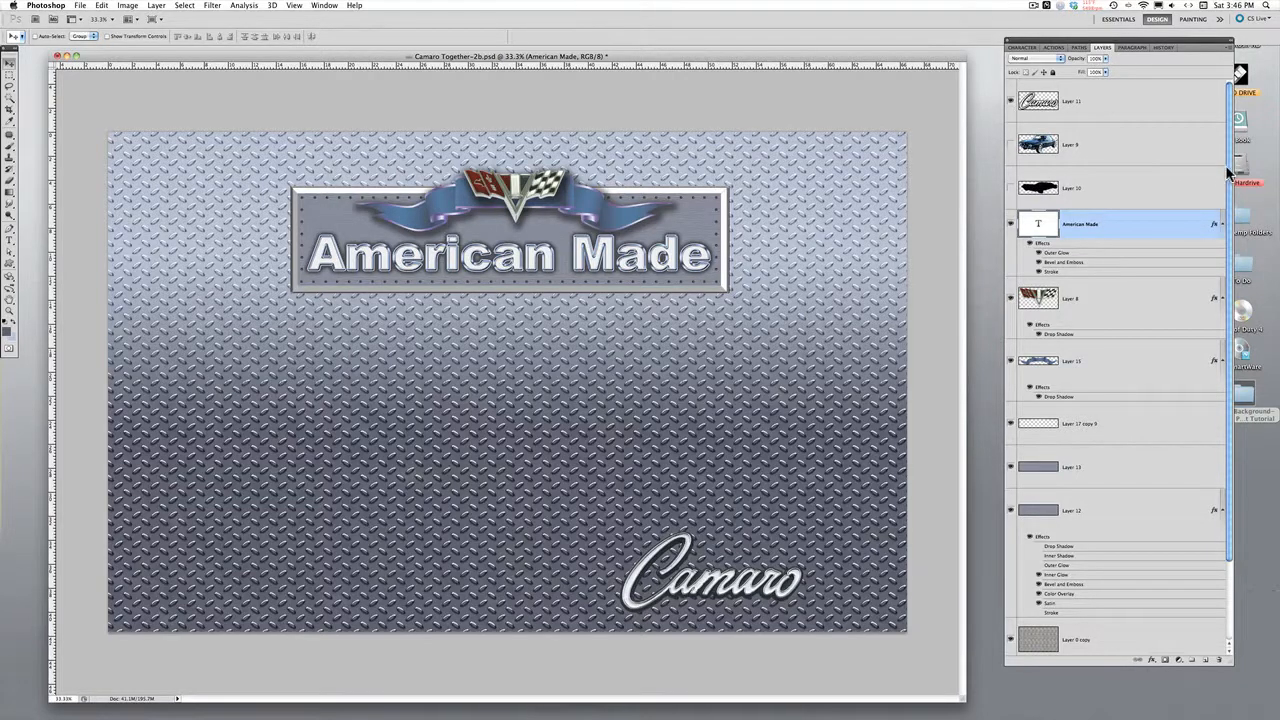
# Select Layer 9 and make the car visible.
pyautogui.click(1119, 163)
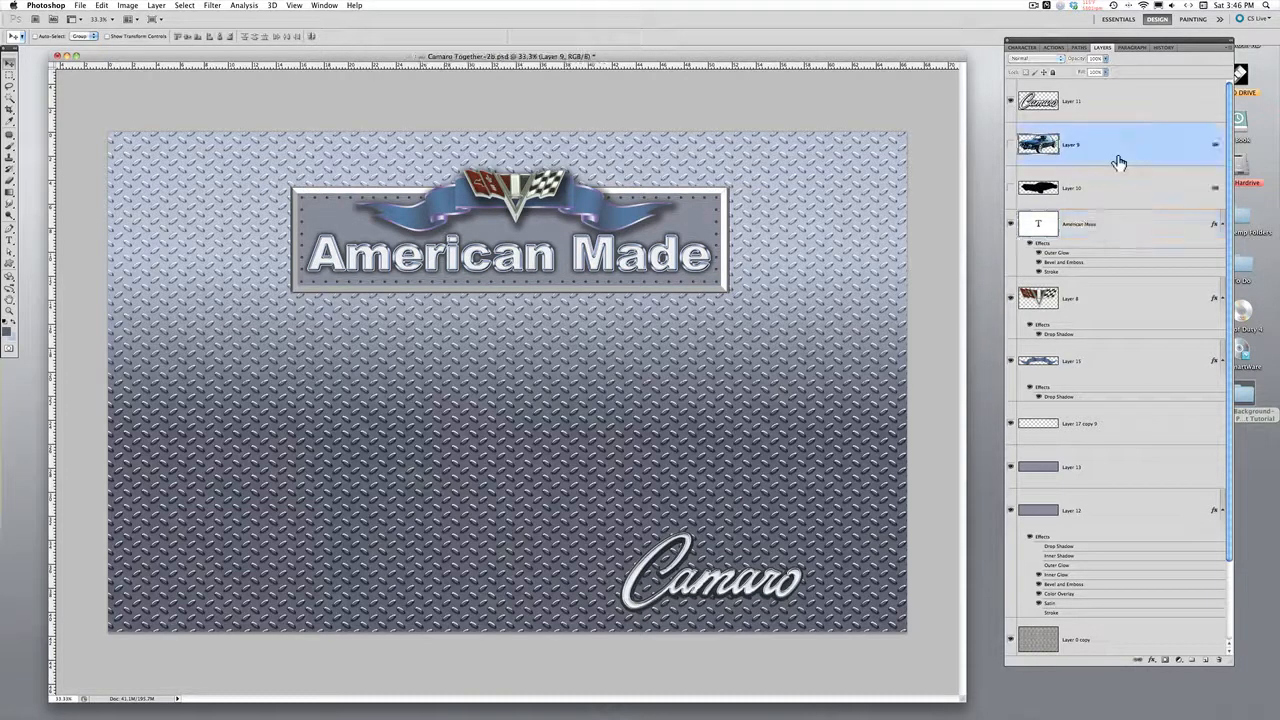
pyautogui.click(1011, 145)
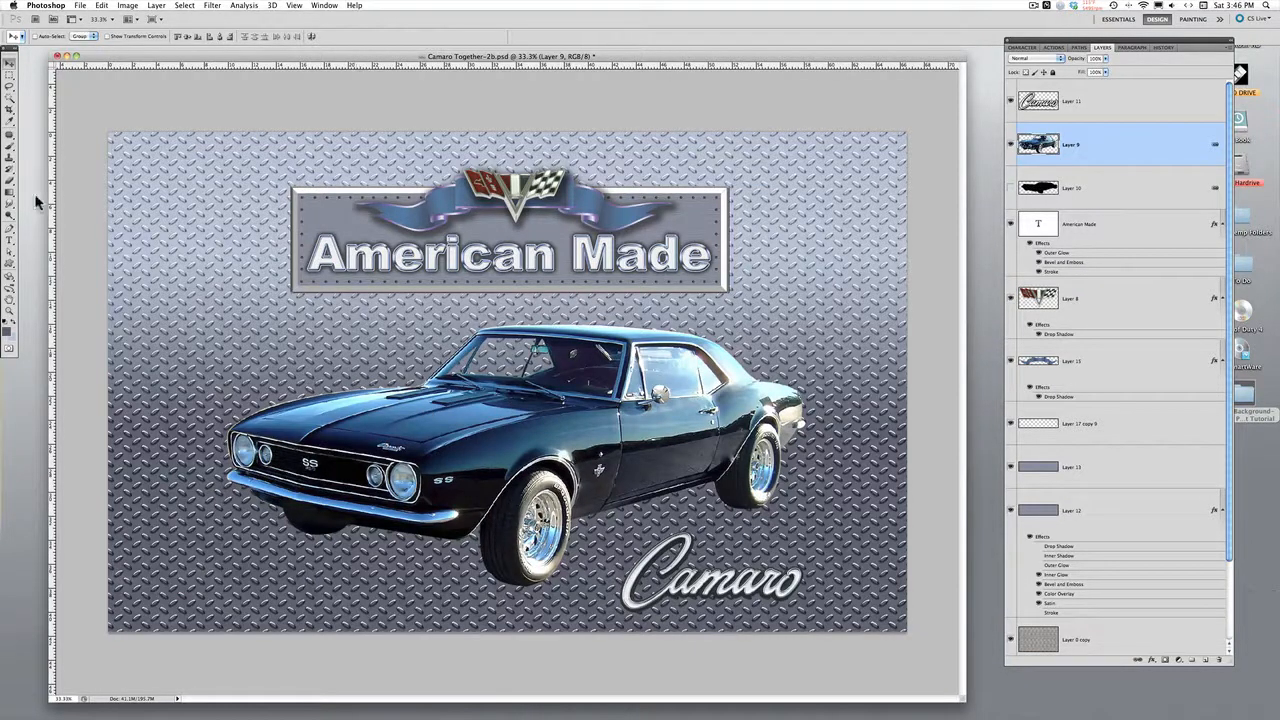
# Enlarge the Burn tool's brush and try darkening the car's front tire on Layer 9.
pyautogui.click(9, 212)
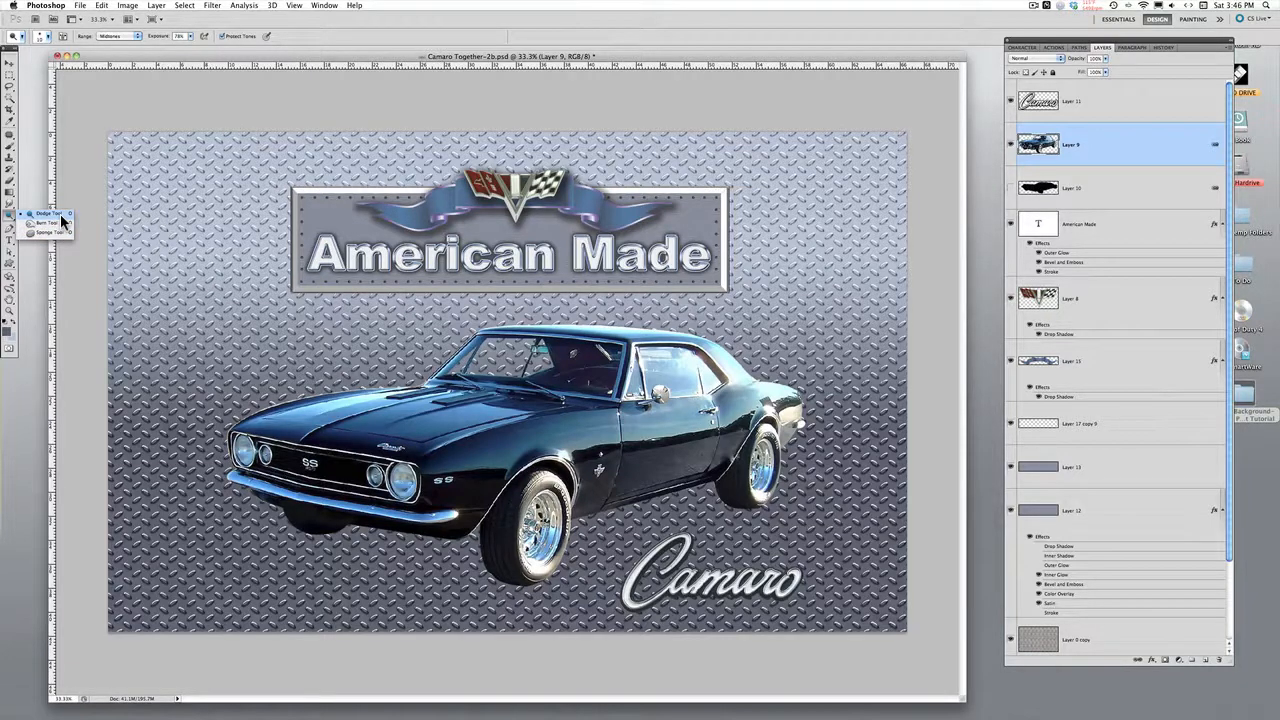
pyautogui.click(62, 228)
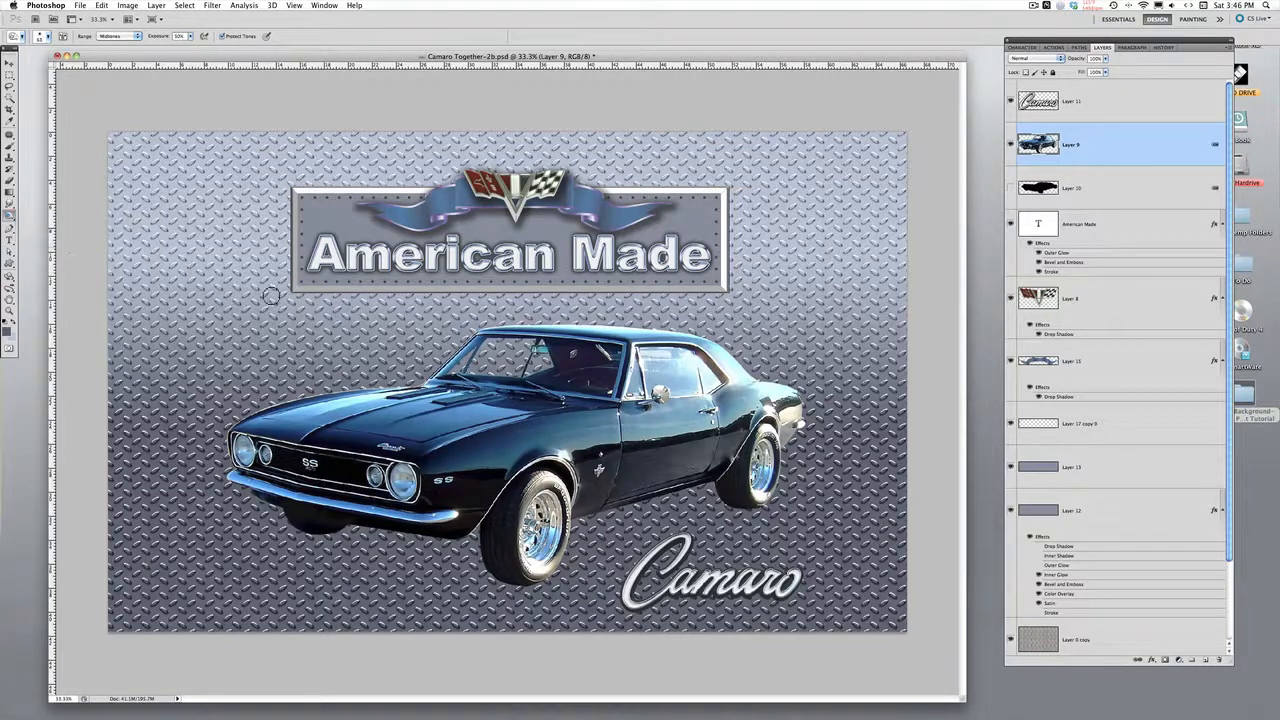
pyautogui.click(10, 214)
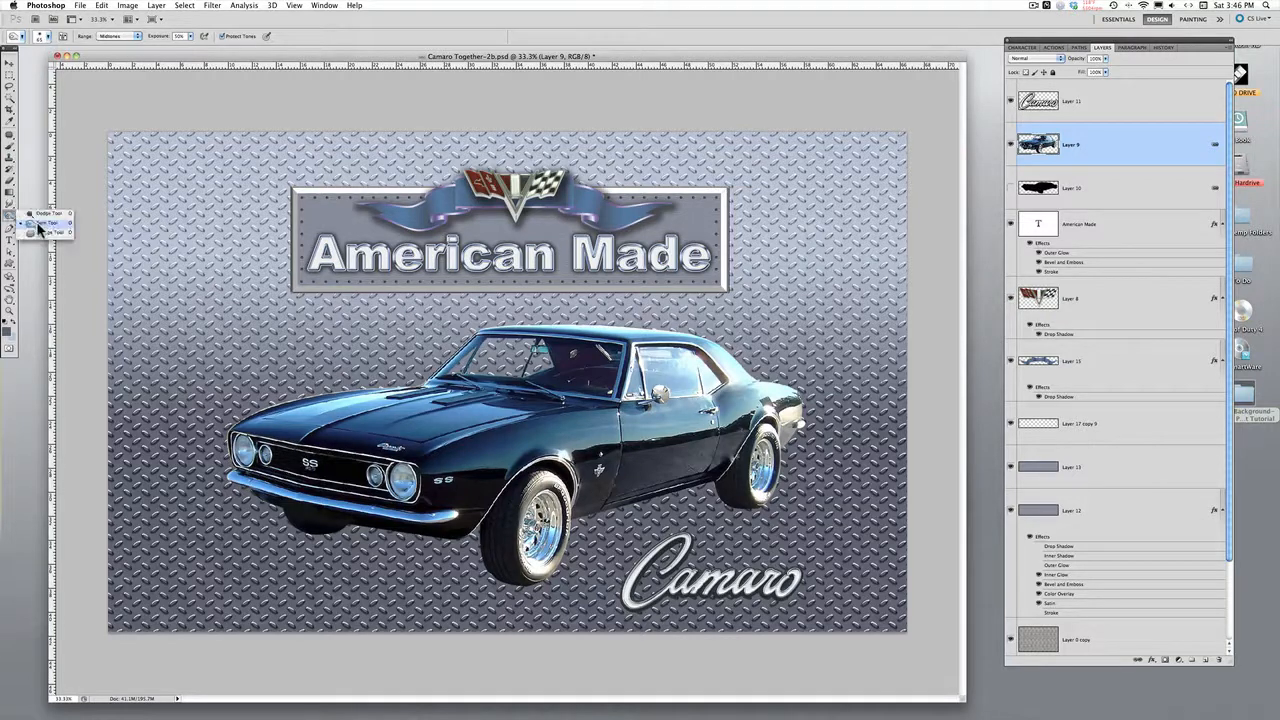
pyautogui.click(42, 222)
pyautogui.click(47, 38)
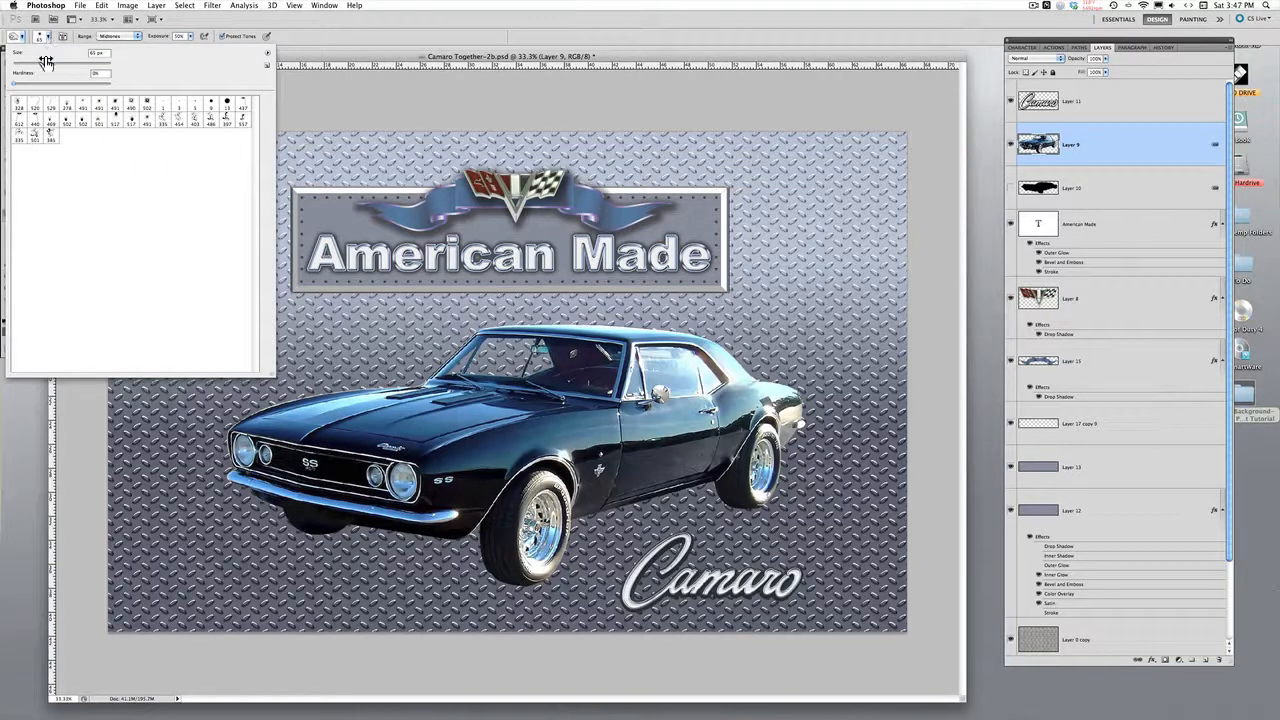
pyautogui.moveTo(45, 62); pyautogui.dragTo(62, 60)
pyautogui.click(561, 457)
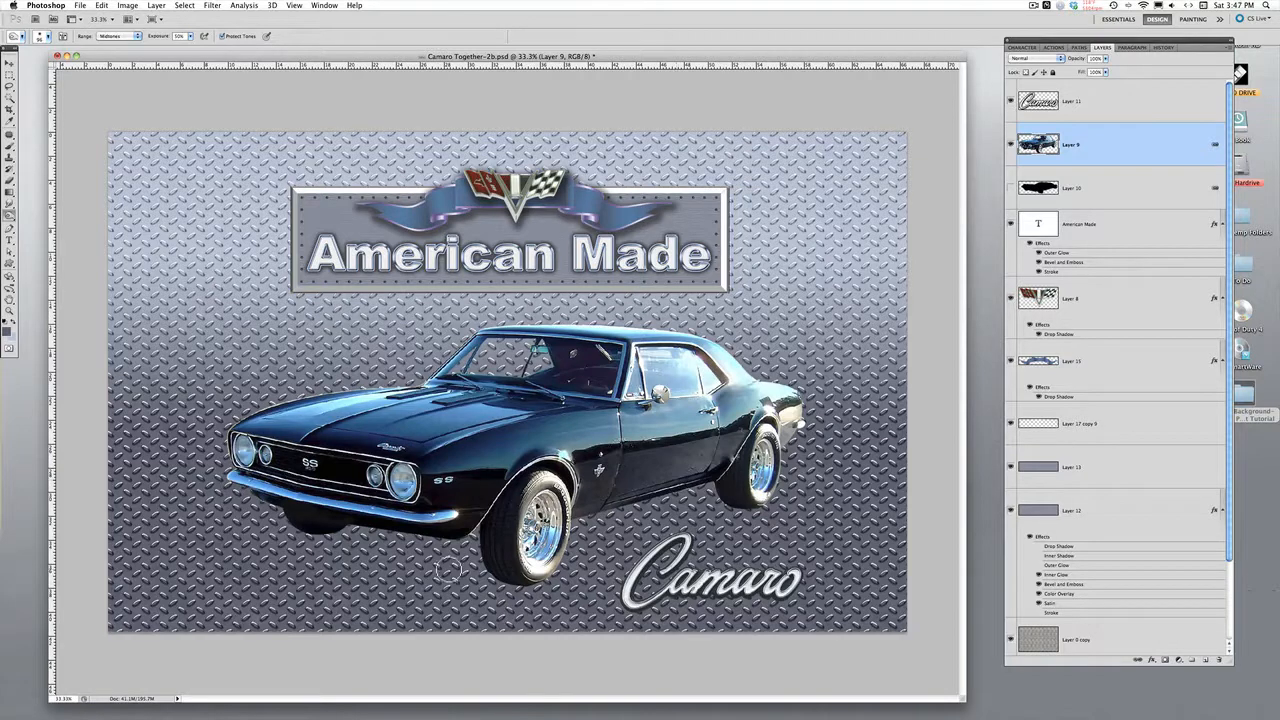
# Step backward repeatedly through the history to undo the burn strokes on the car's tire.
pyautogui.click(102, 6)
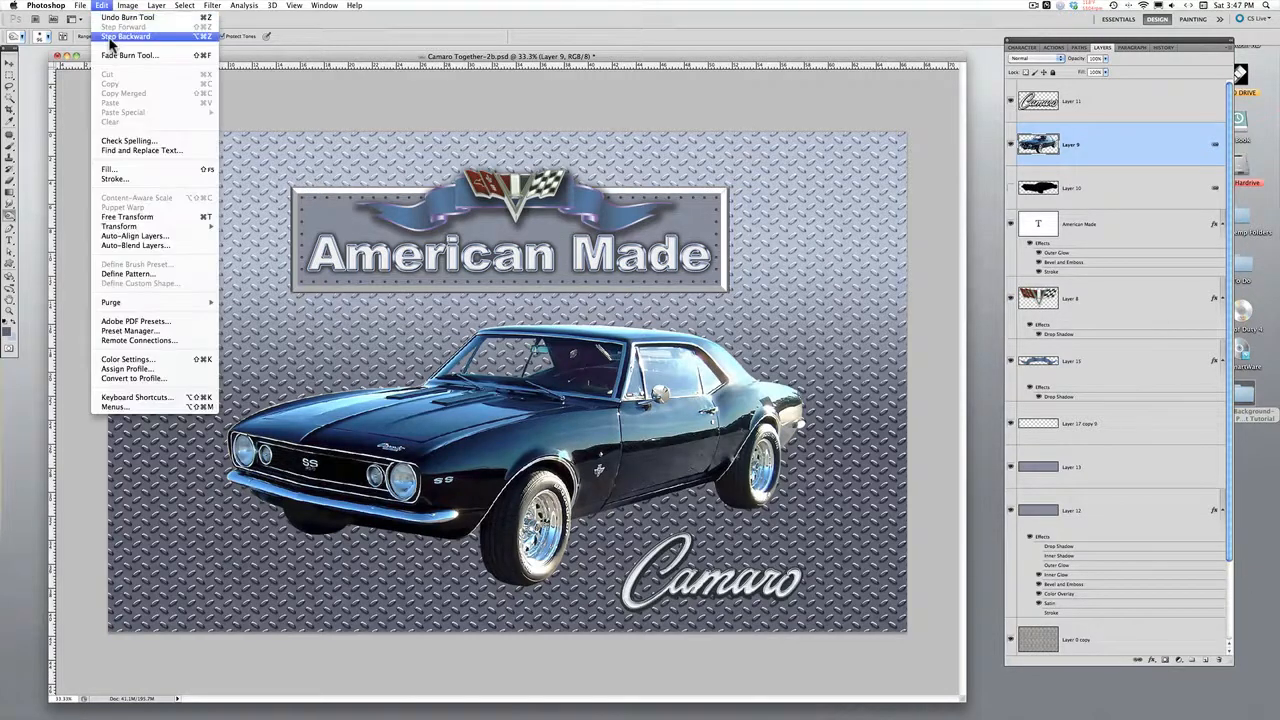
pyautogui.click(110, 37)
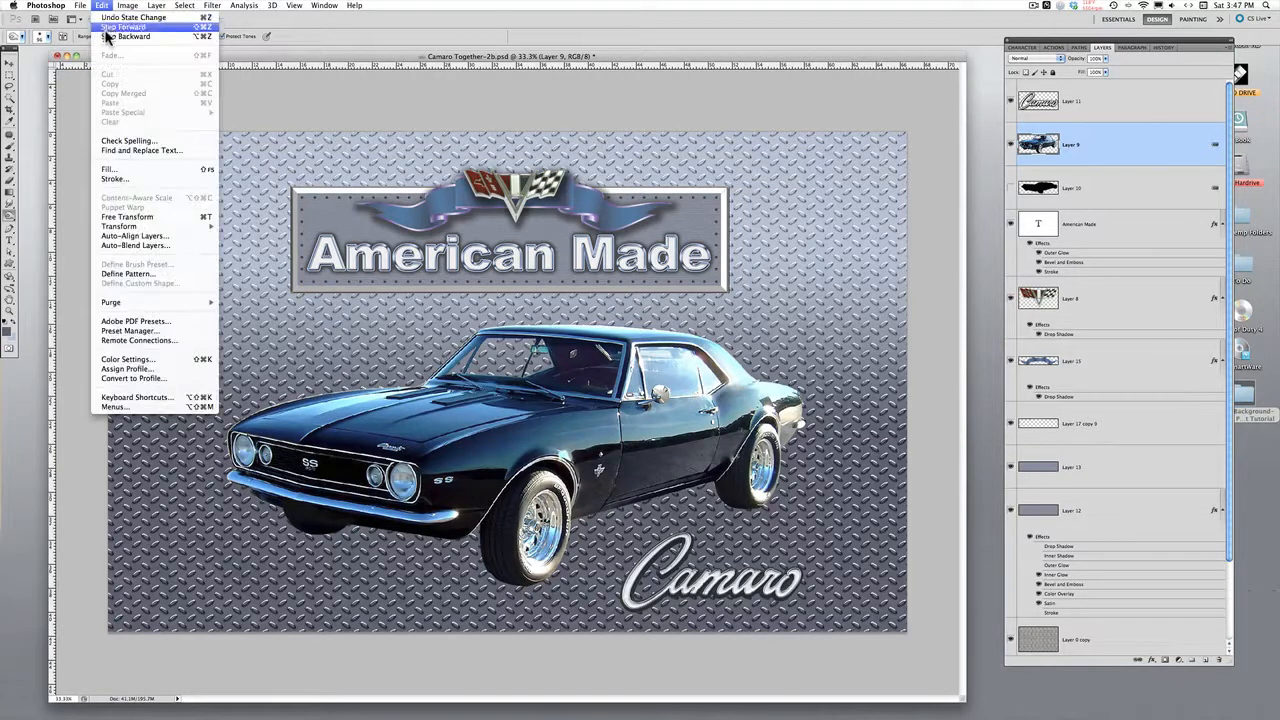
pyautogui.click(106, 37)
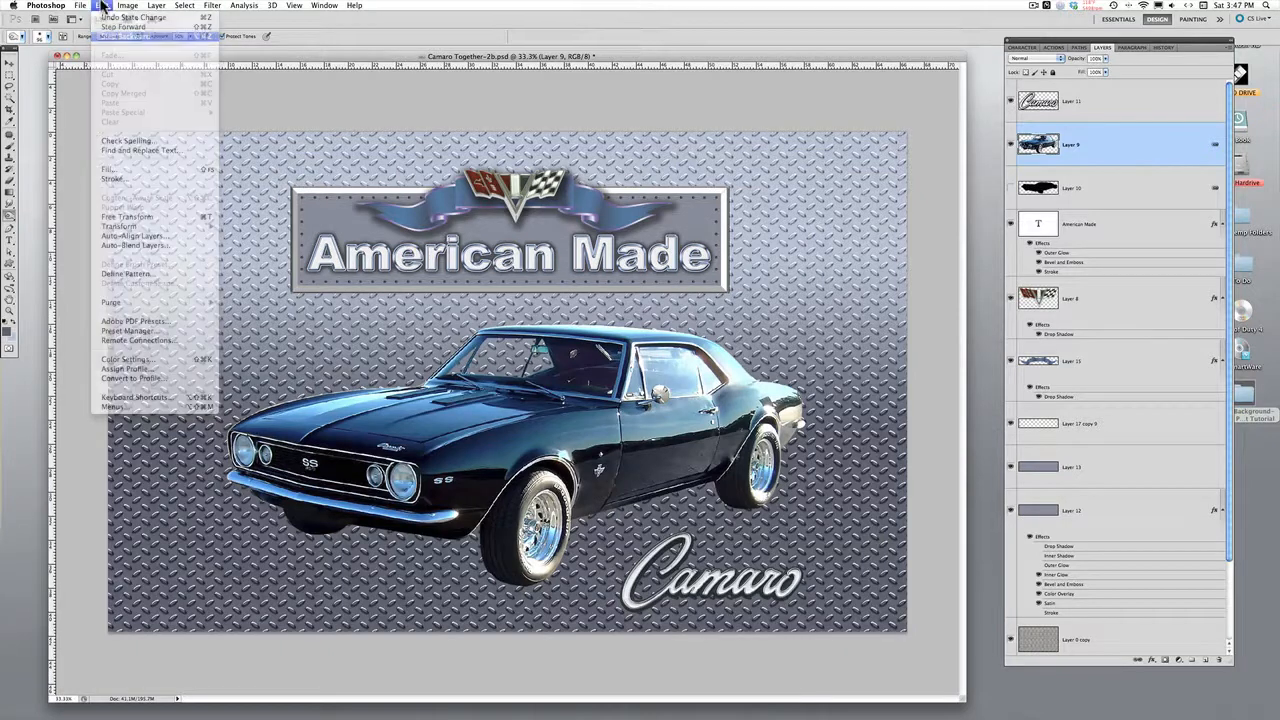
pyautogui.click(106, 38)
pyautogui.click(103, 6)
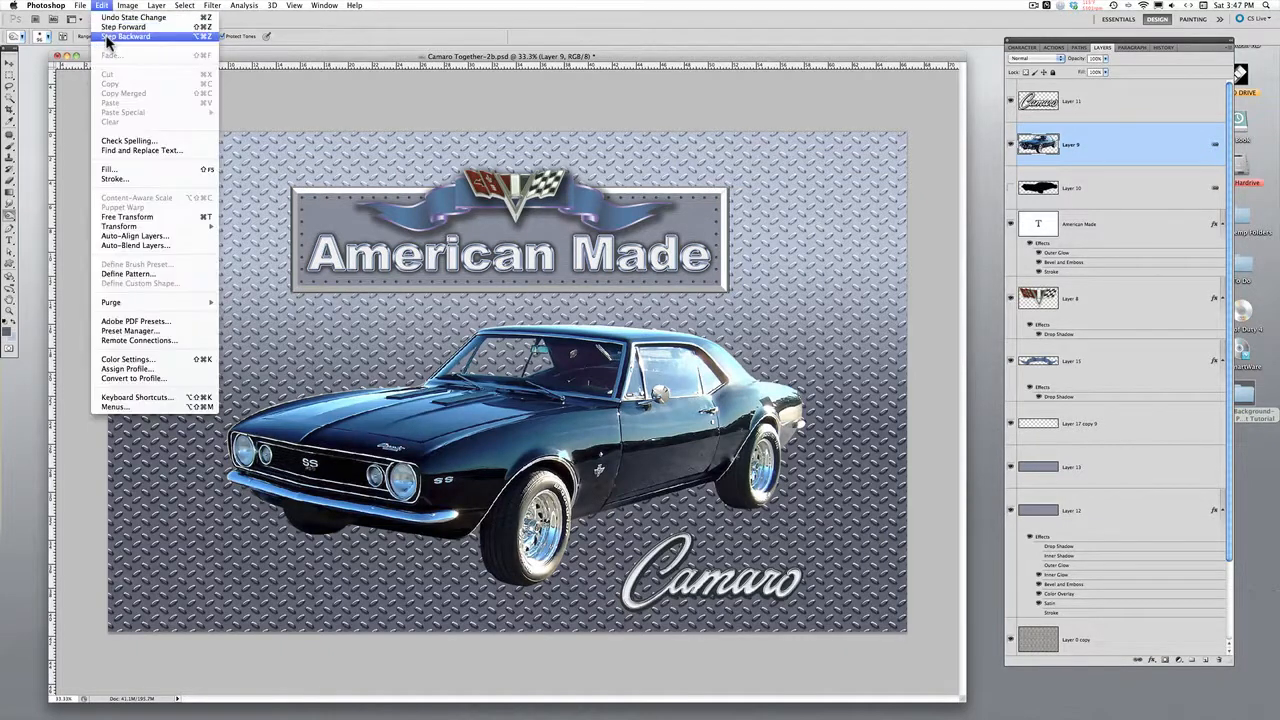
pyautogui.click(107, 38)
pyautogui.click(104, 6)
pyautogui.click(106, 37)
pyautogui.click(102, 6)
pyautogui.click(106, 38)
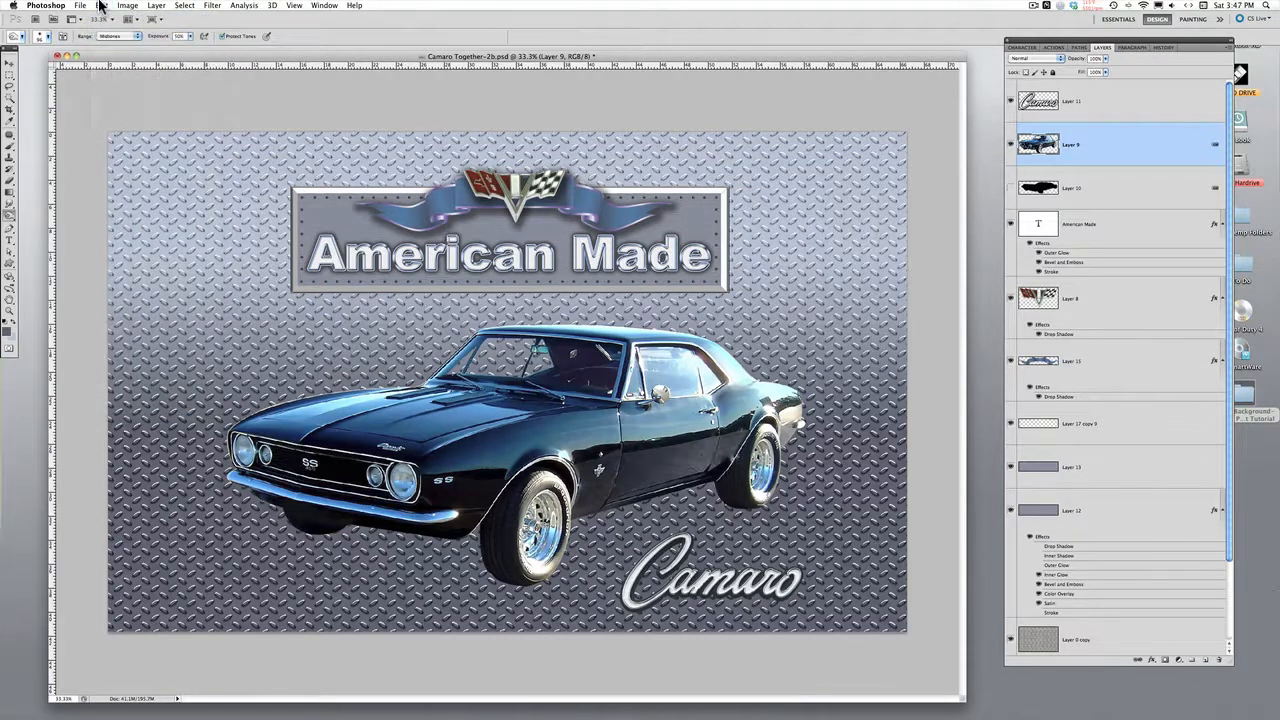
pyautogui.click(100, 6)
pyautogui.click(103, 37)
pyautogui.click(102, 6)
pyautogui.click(106, 37)
pyautogui.click(102, 6)
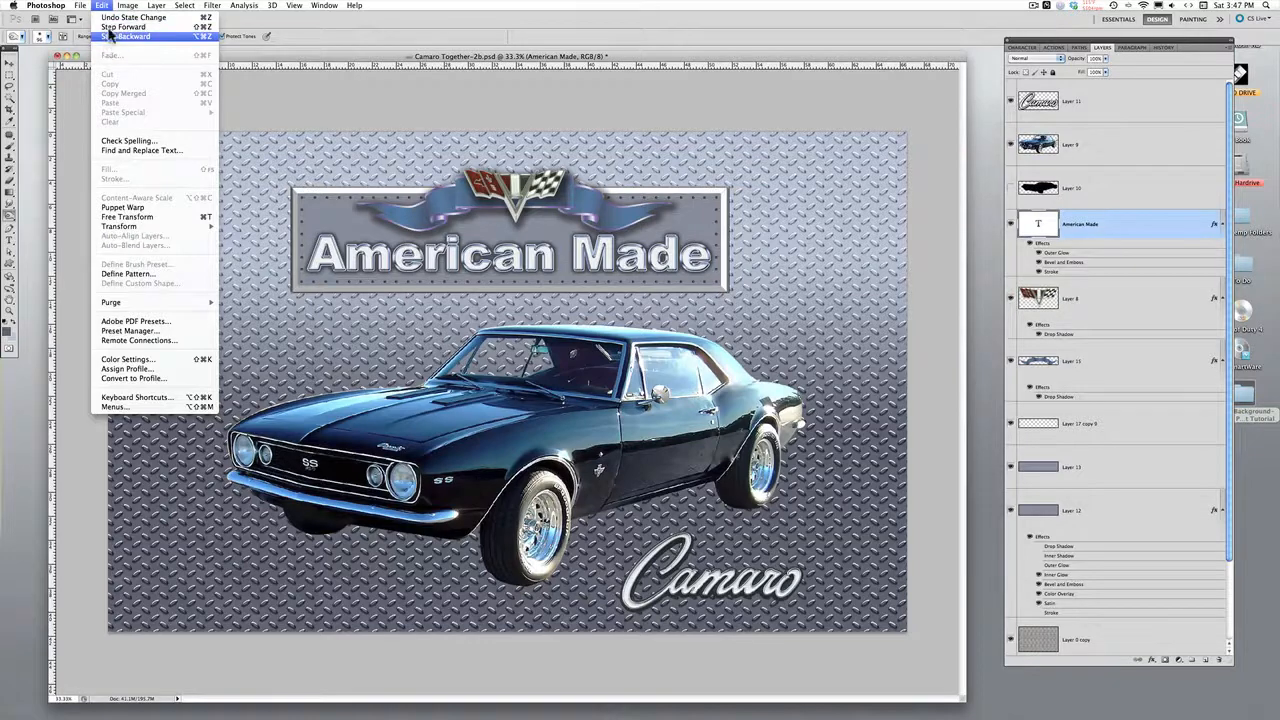
pyautogui.click(110, 36)
pyautogui.click(112, 6)
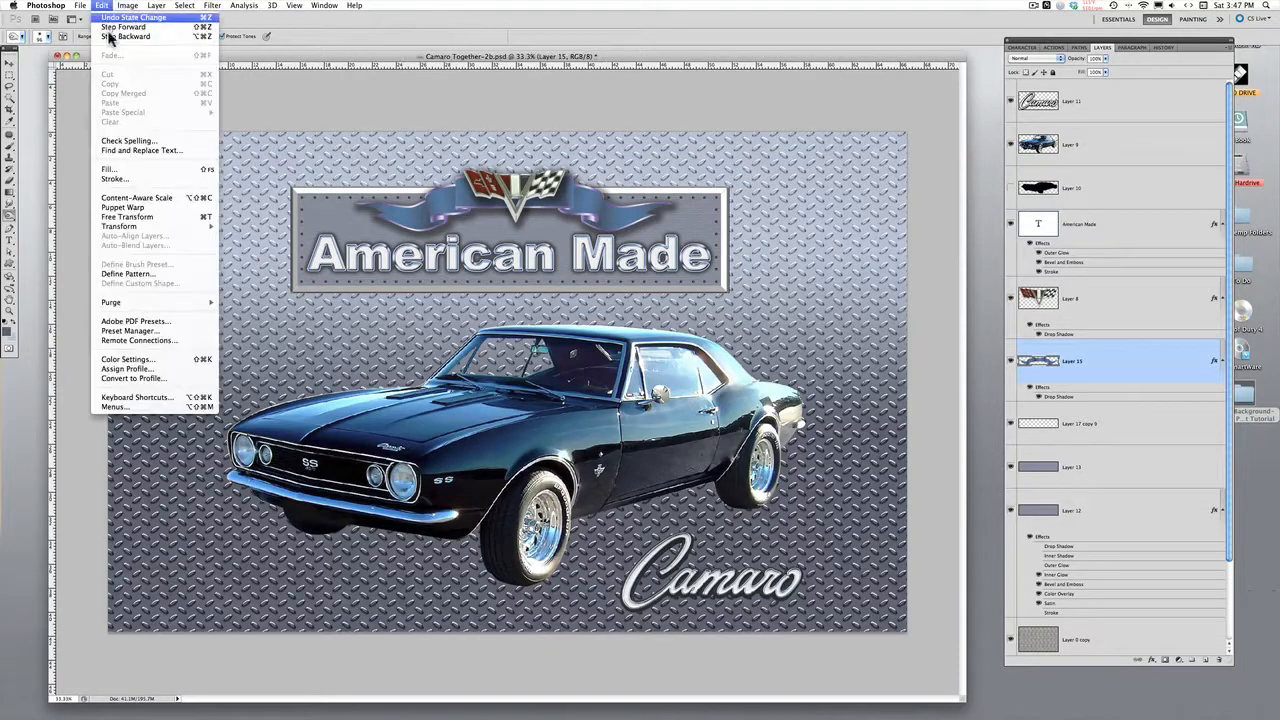
pyautogui.click(108, 37)
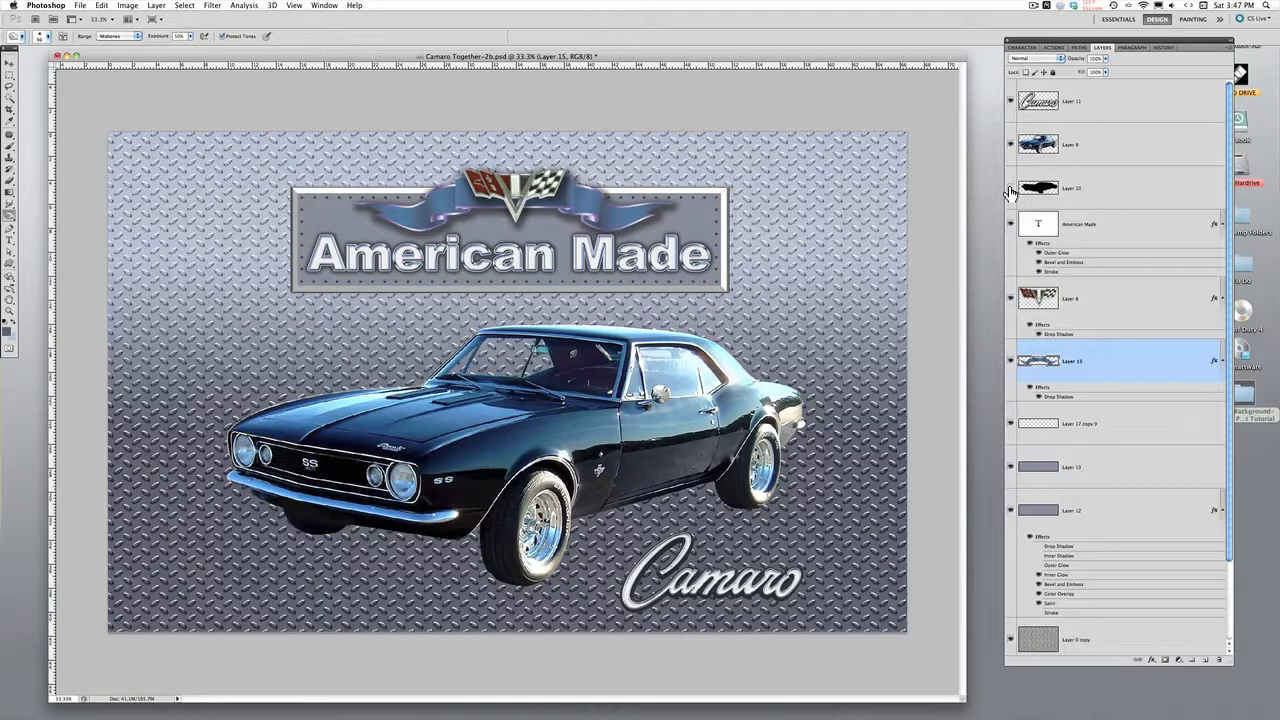
# Select the car's shadow on Layer 10 and toggle its visibility to preview it, leaving it hidden.
pyautogui.click(1120, 196)
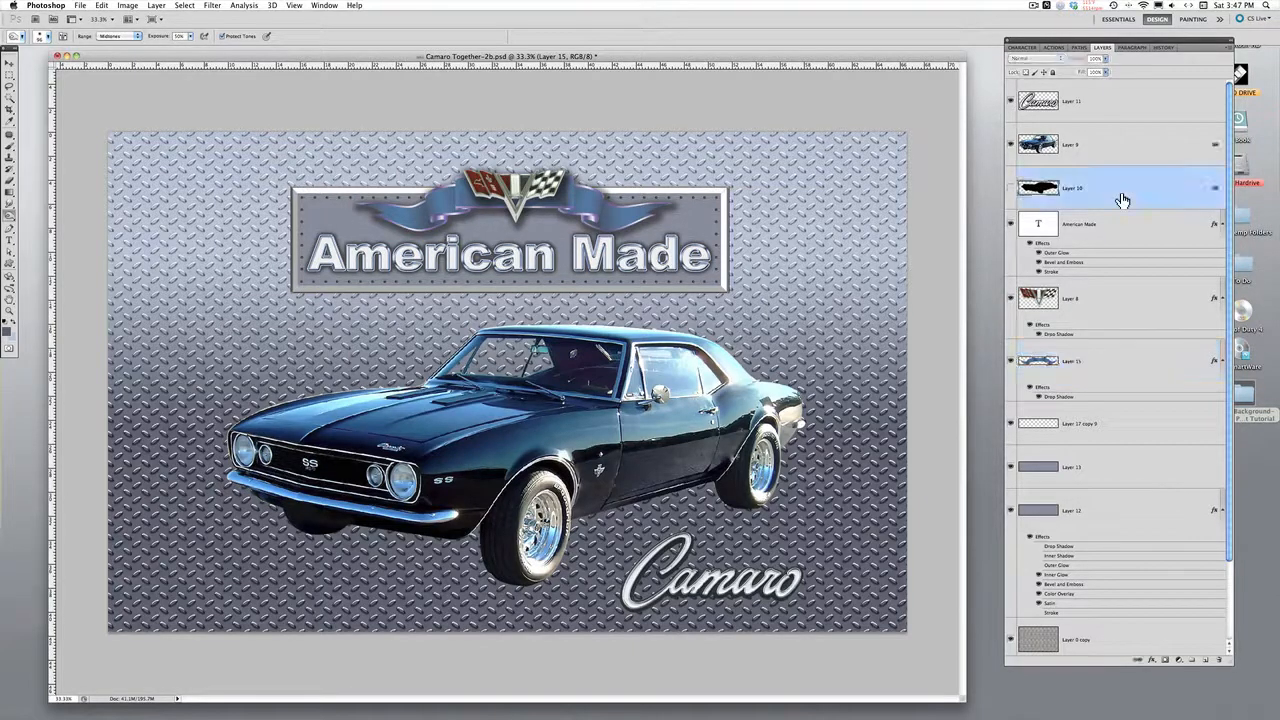
pyautogui.click(1010, 190)
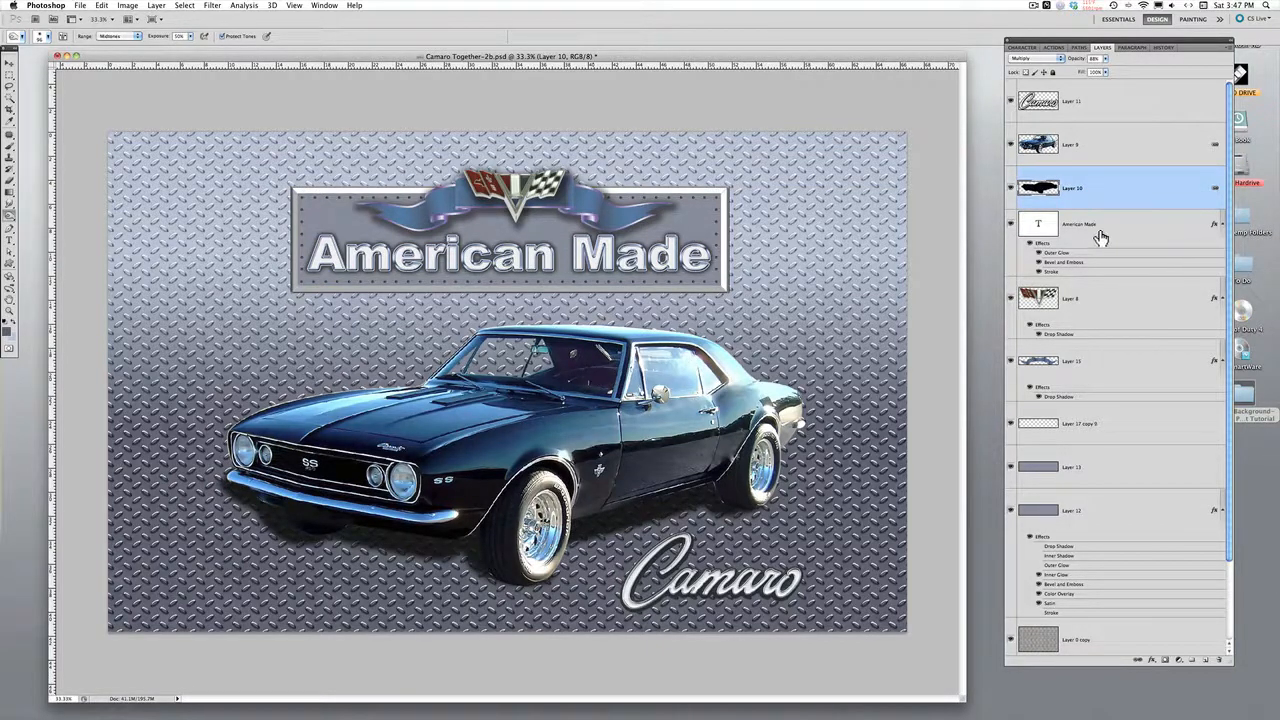
pyautogui.click(1010, 190)
# Select the car's outline on Layer 9 by picking the empty area around it with the Magic Wand and inverting the selection.
pyautogui.click(1095, 148)
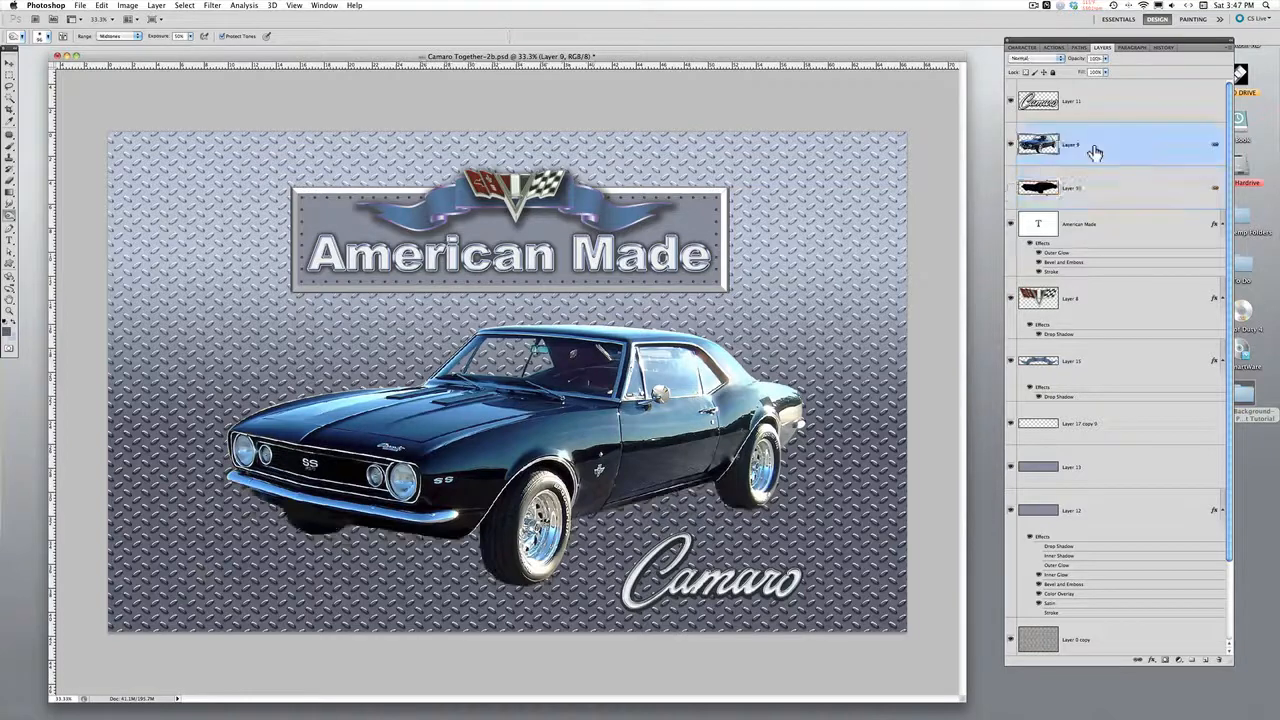
pyautogui.click(106, 6)
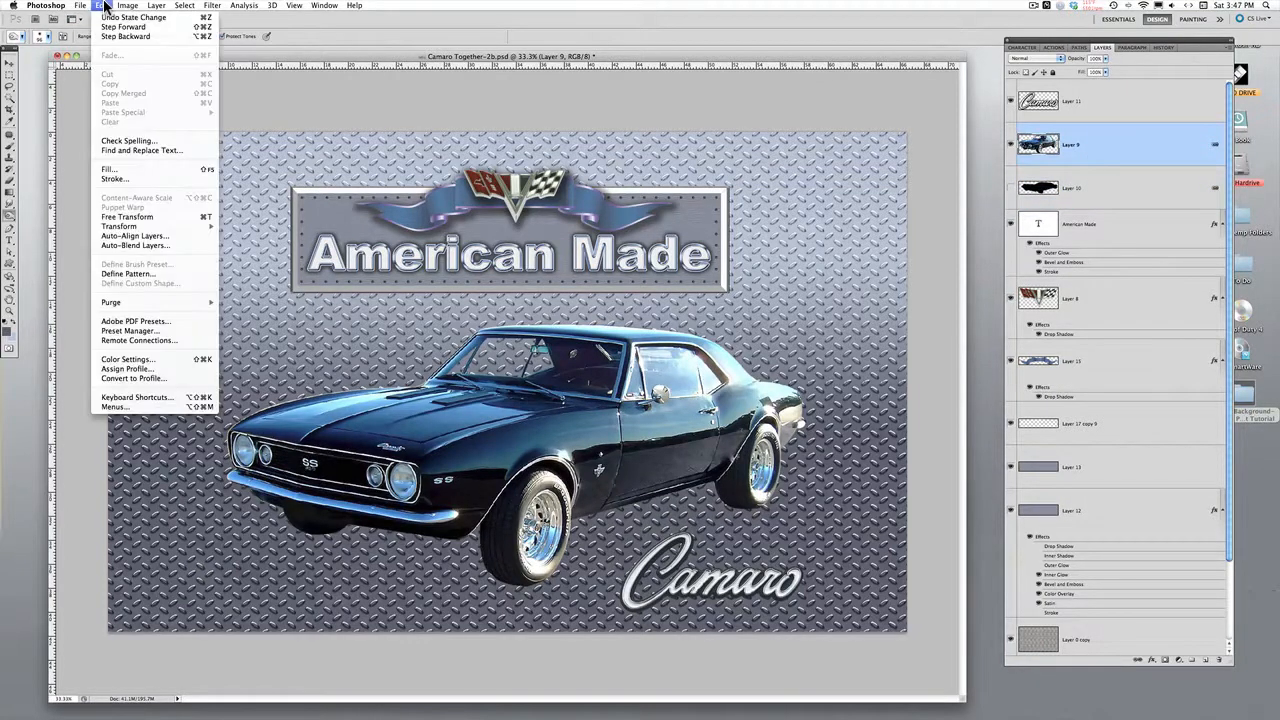
pyautogui.click(116, 7)
pyautogui.click(9, 86)
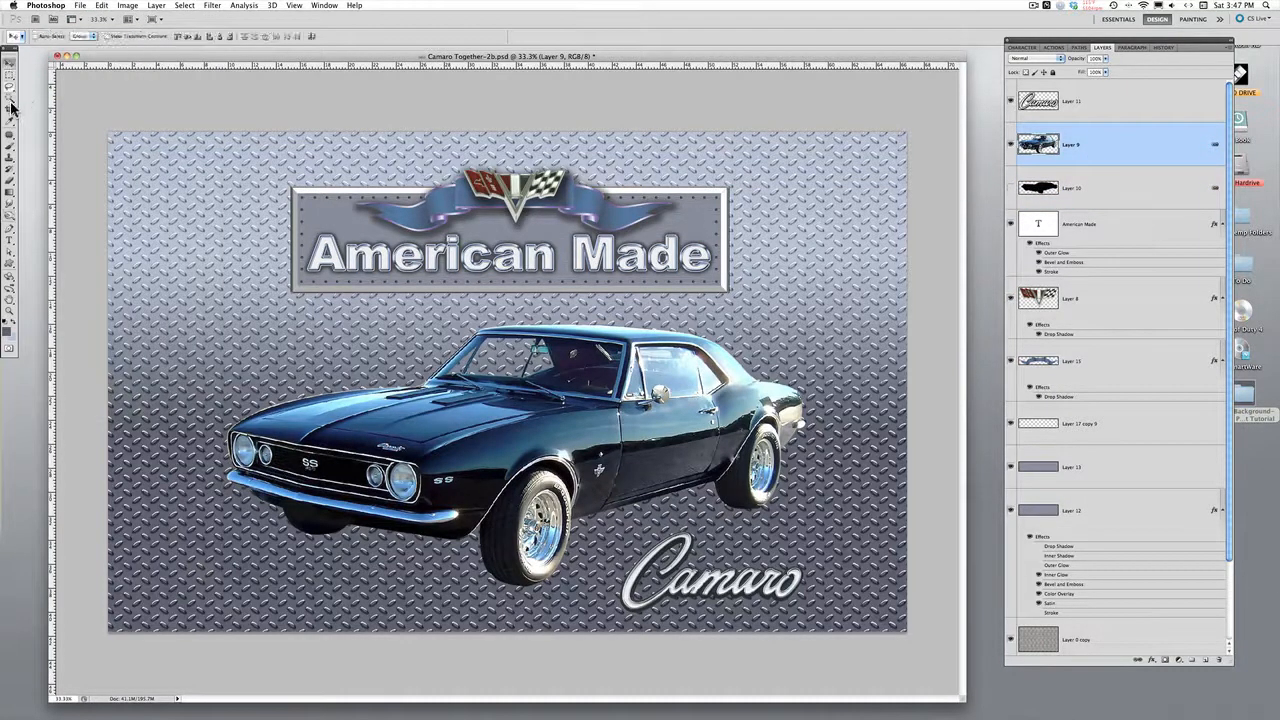
pyautogui.click(10, 98)
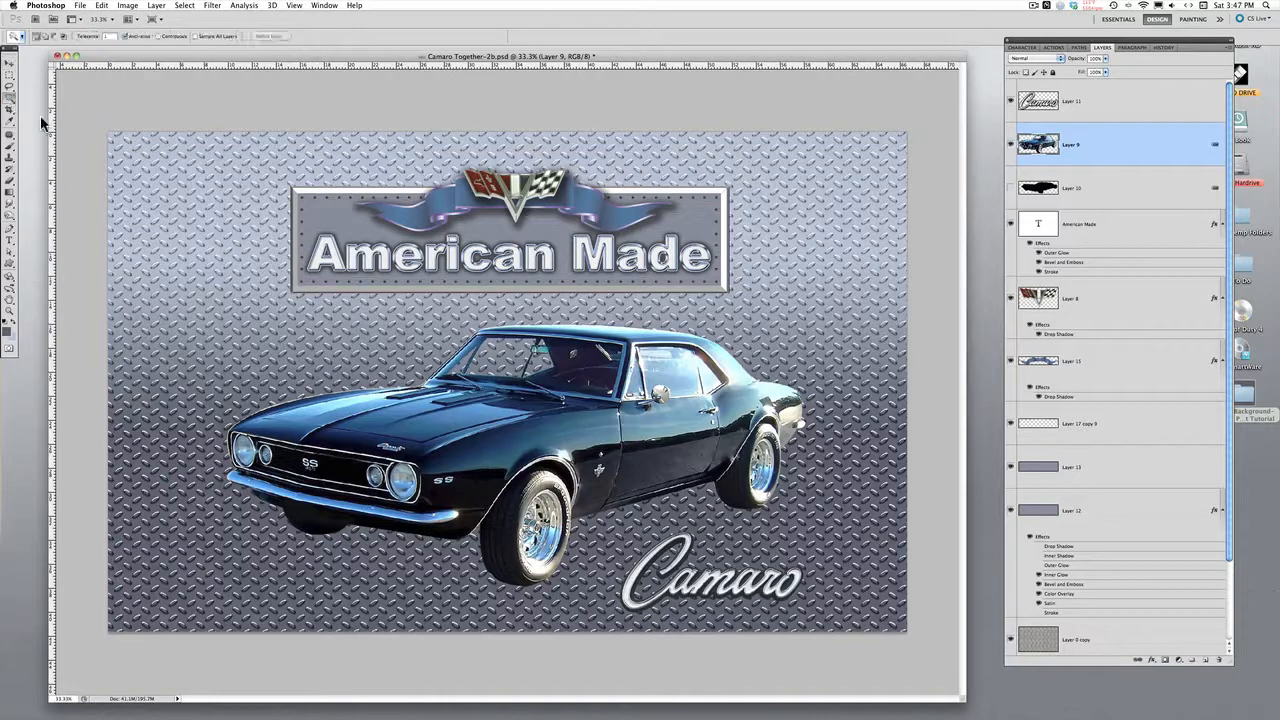
pyautogui.click(373, 362)
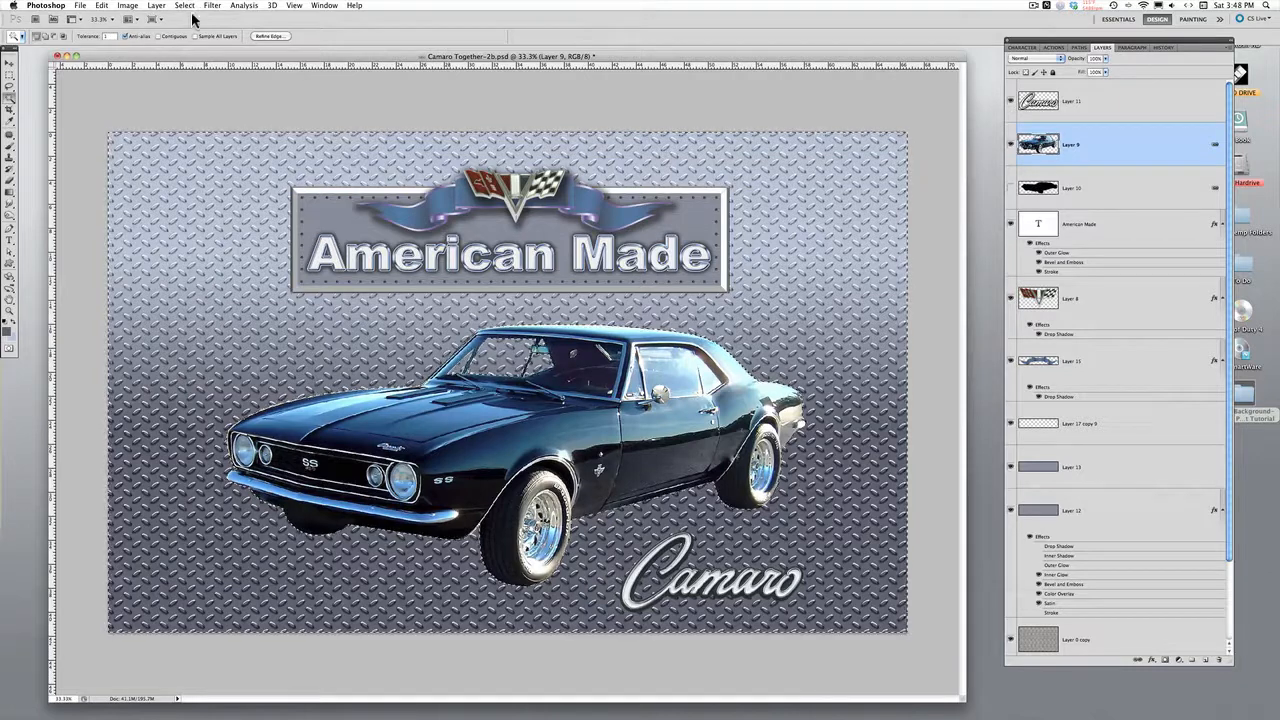
pyautogui.click(11, 97)
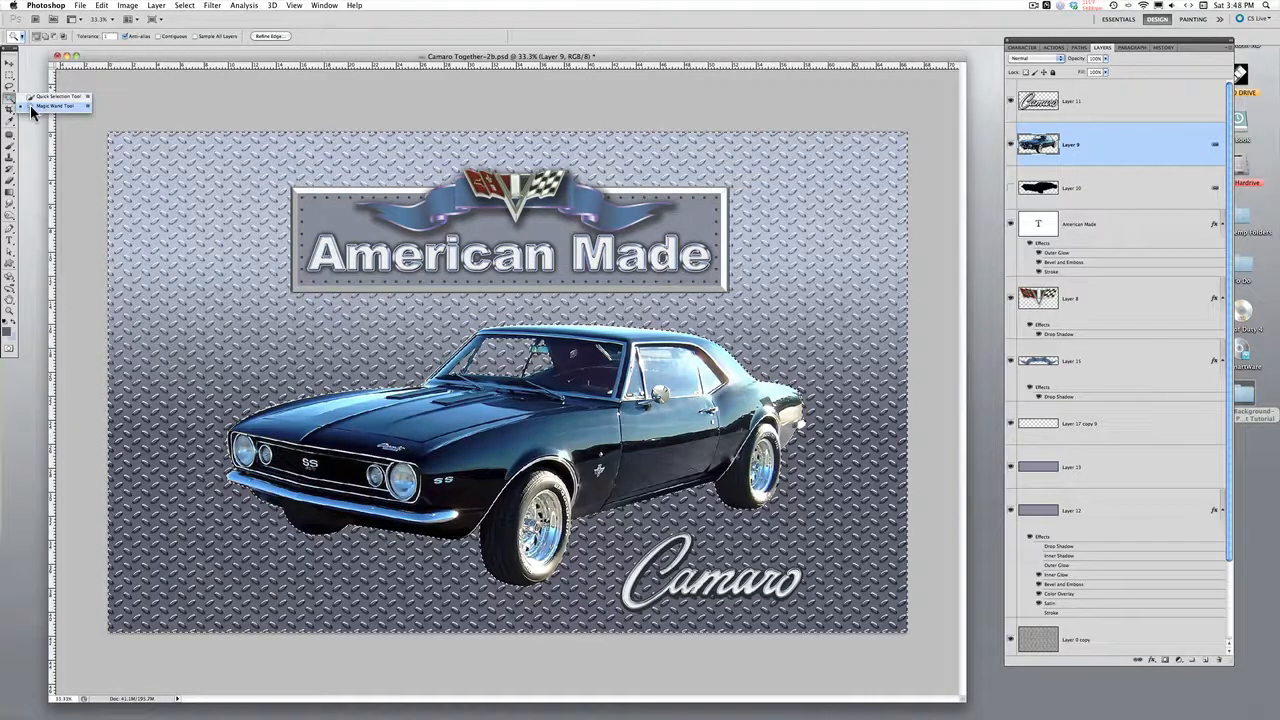
pyautogui.click(184, 6)
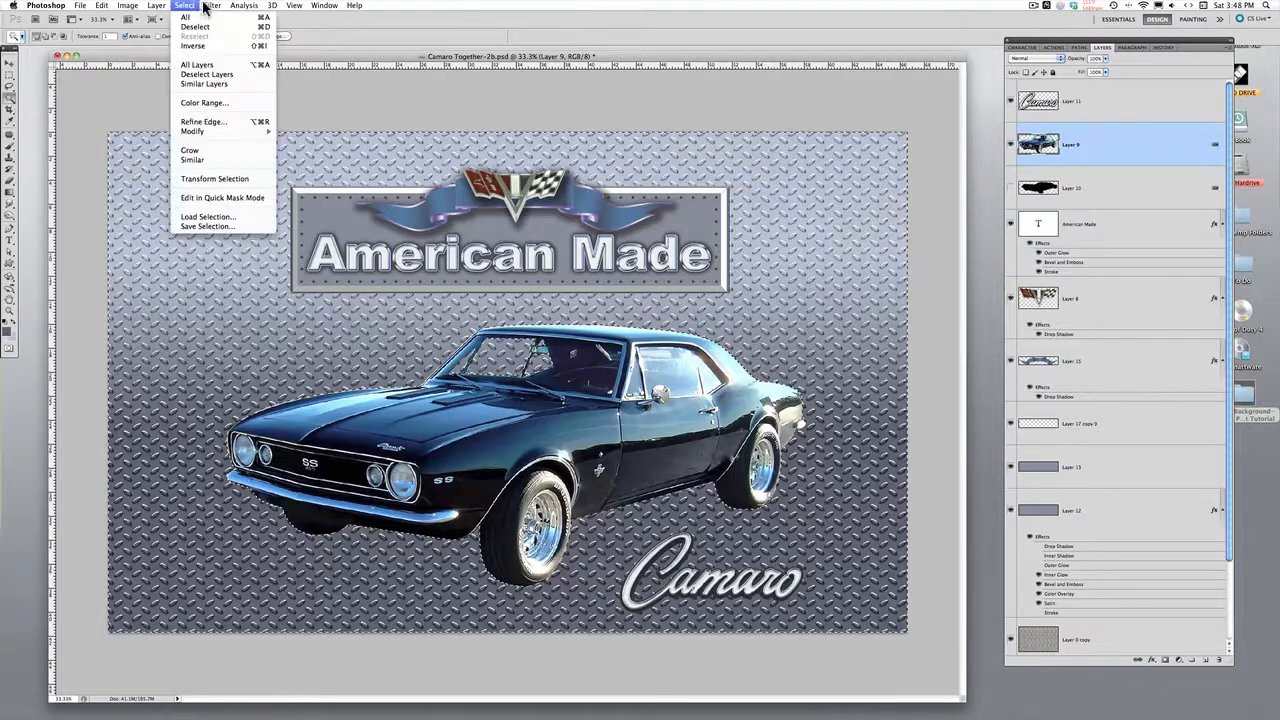
pyautogui.moveTo(213, 6)
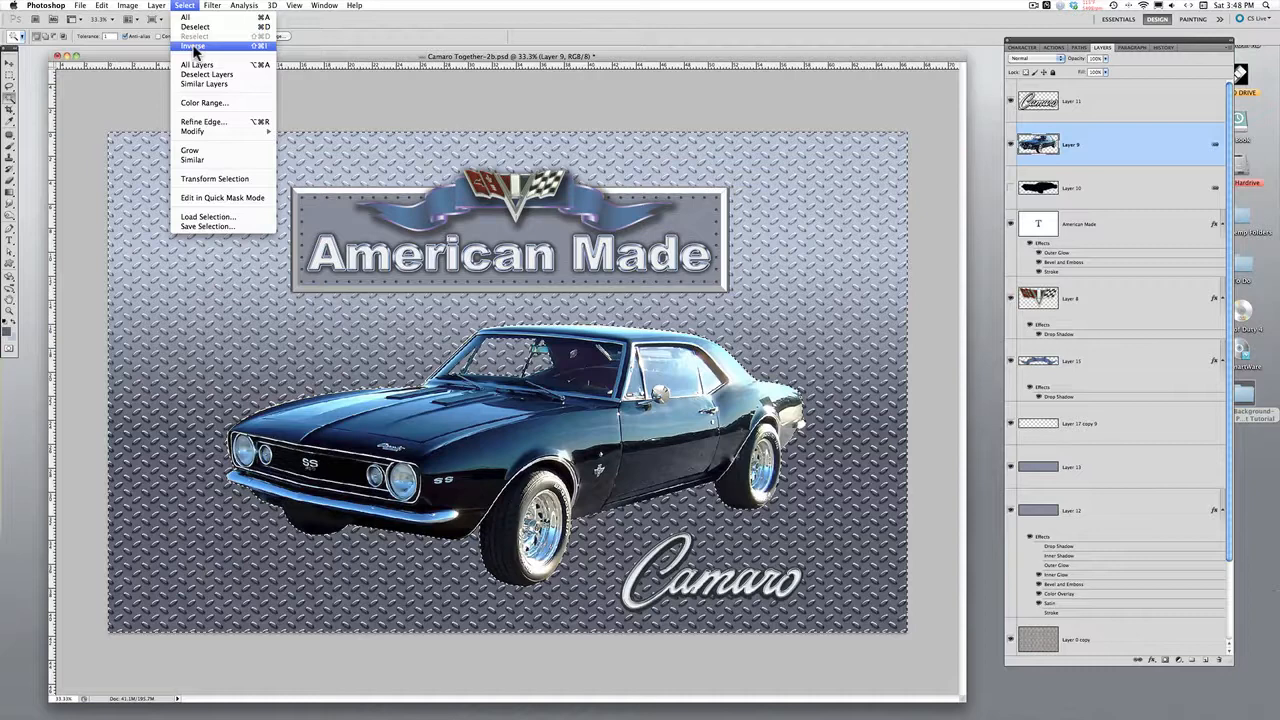
pyautogui.click(193, 47)
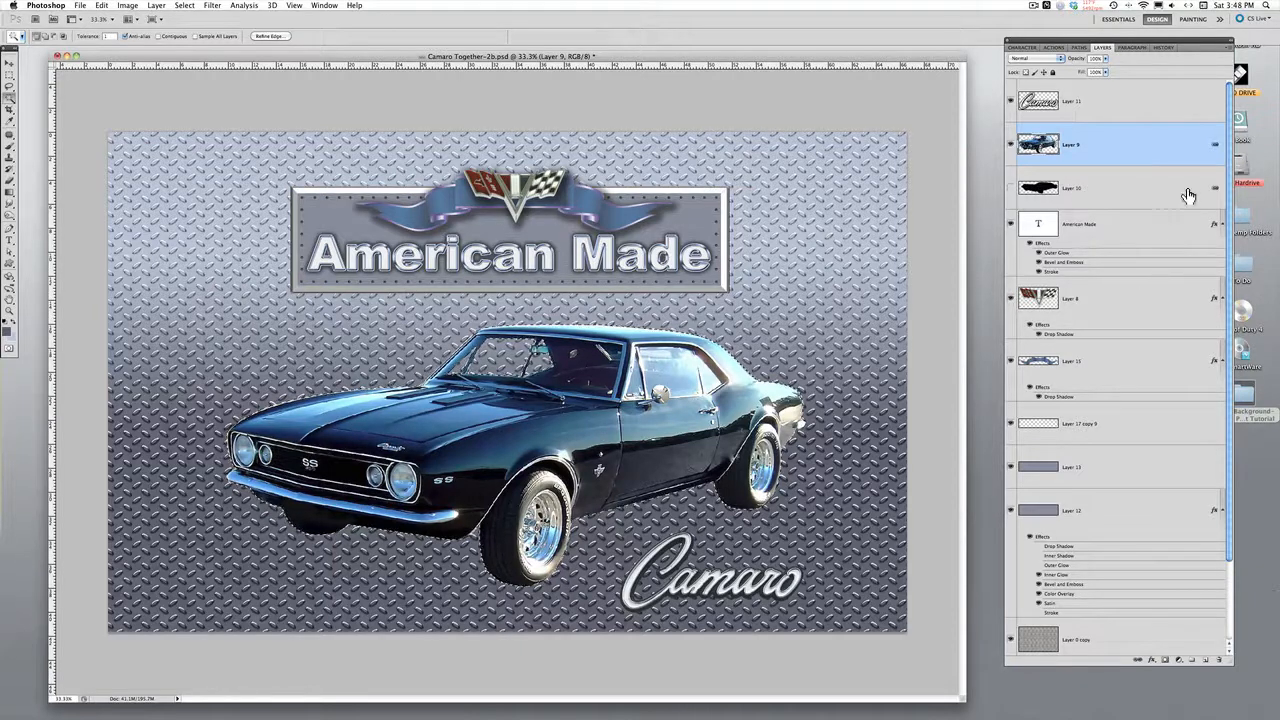
# Create a new layer above the car's Layer 9 with the default name, Normal mode and 100% opacity.
pyautogui.click(1228, 48)
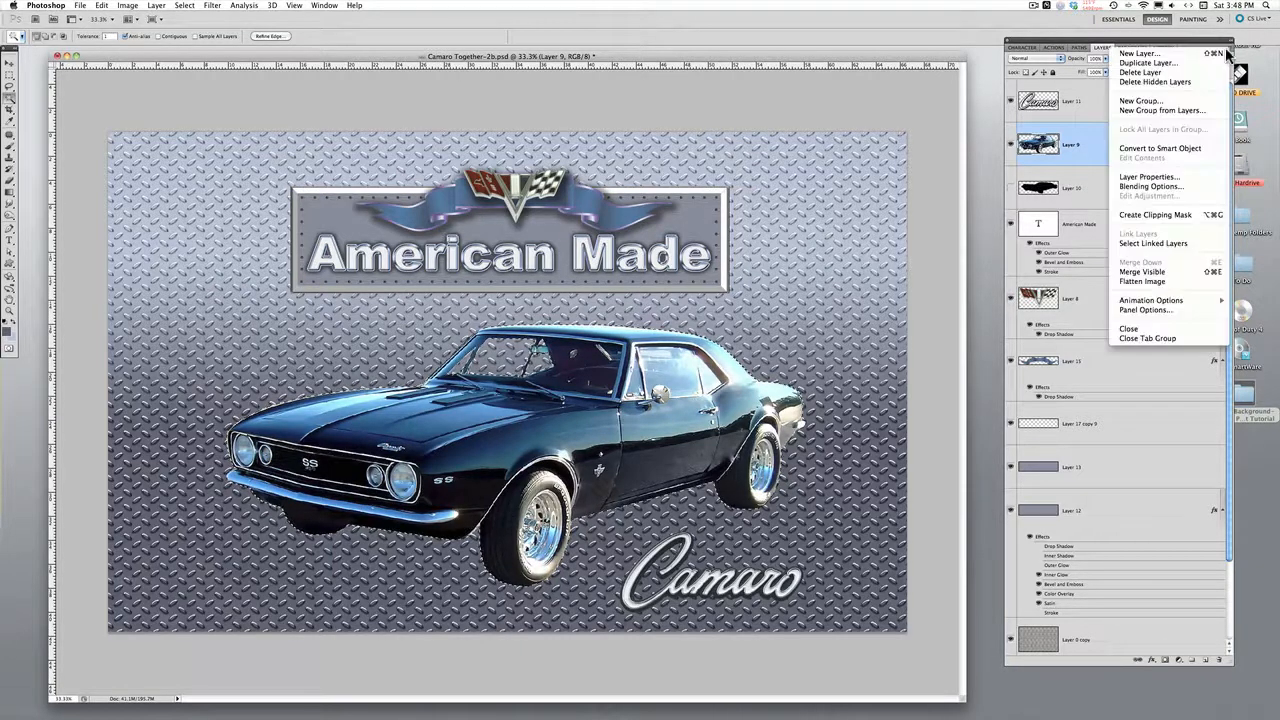
pyautogui.click(1183, 52)
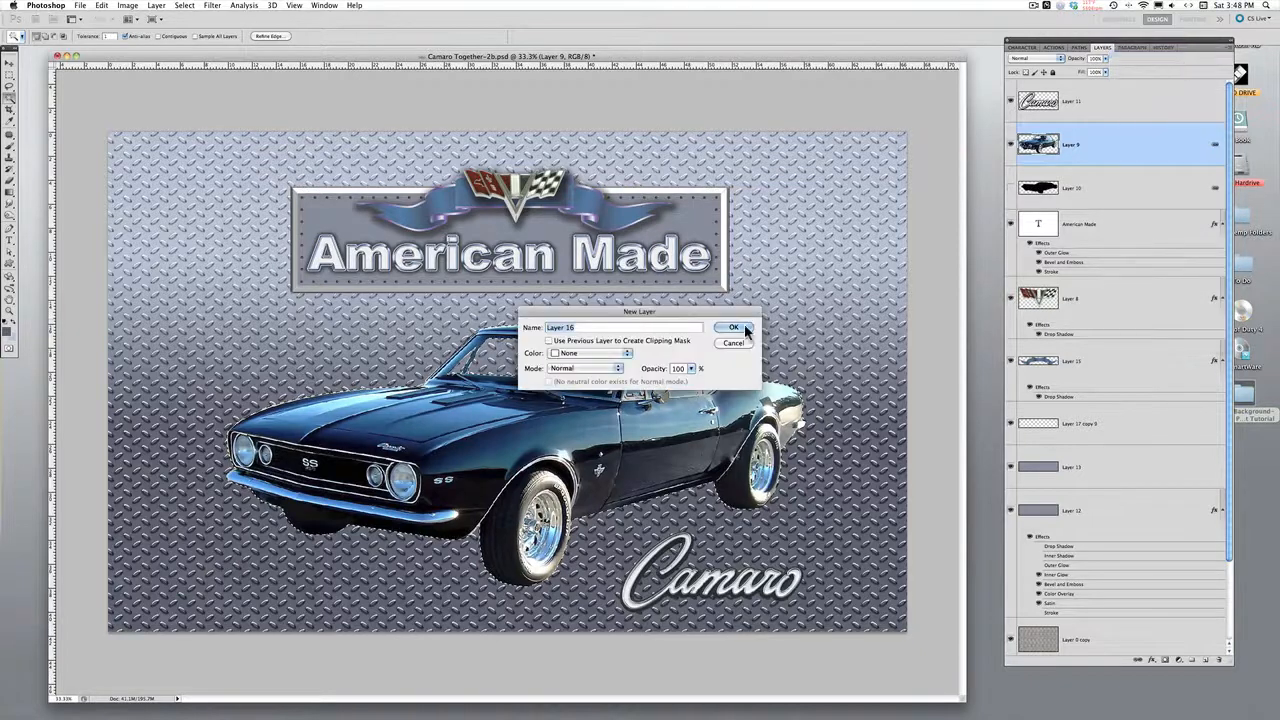
pyautogui.click(725, 324)
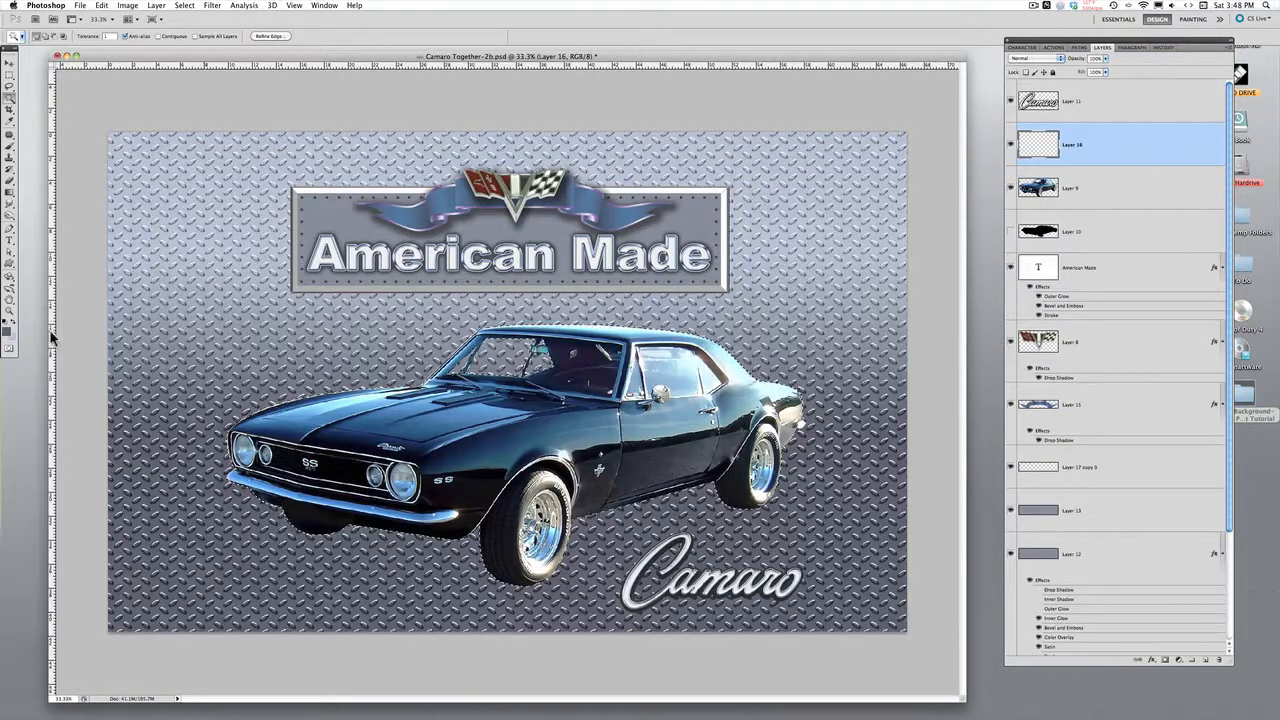
# Keep the grey-blue foreground colour #525565 and choose the Paint Bucket tool for filling the new layer.
pyautogui.click(8, 331)
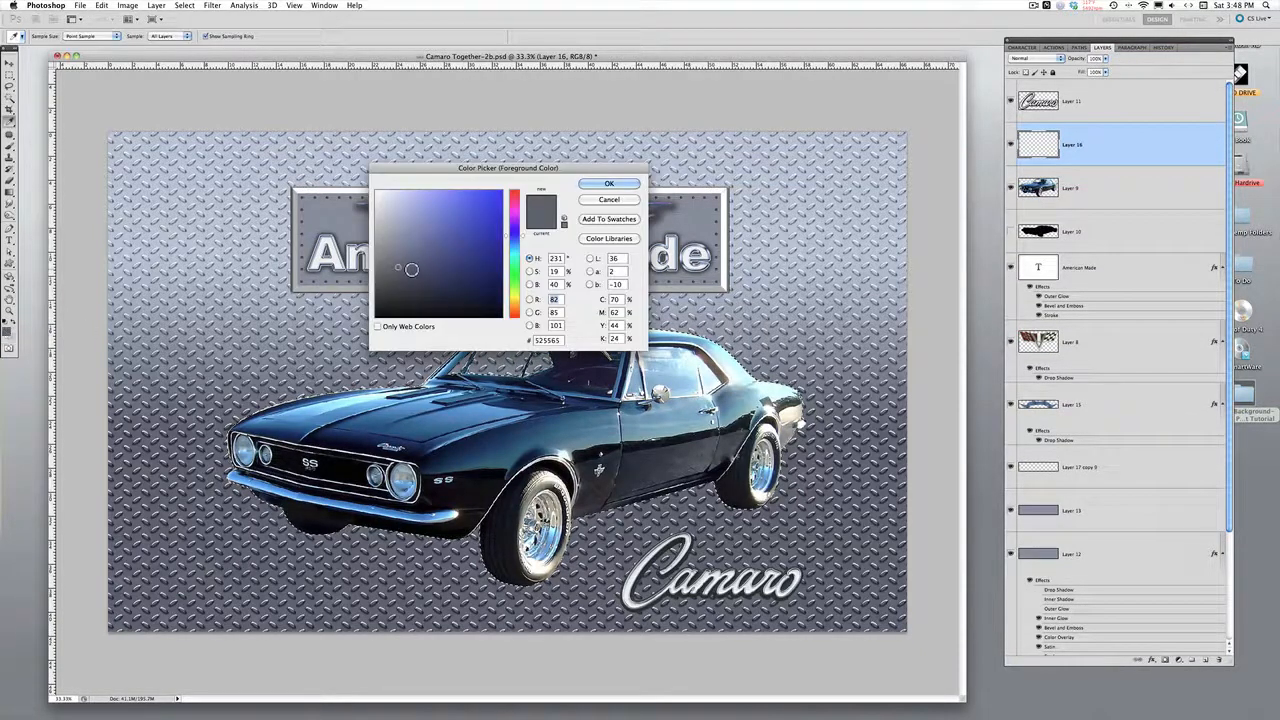
pyautogui.click(605, 187)
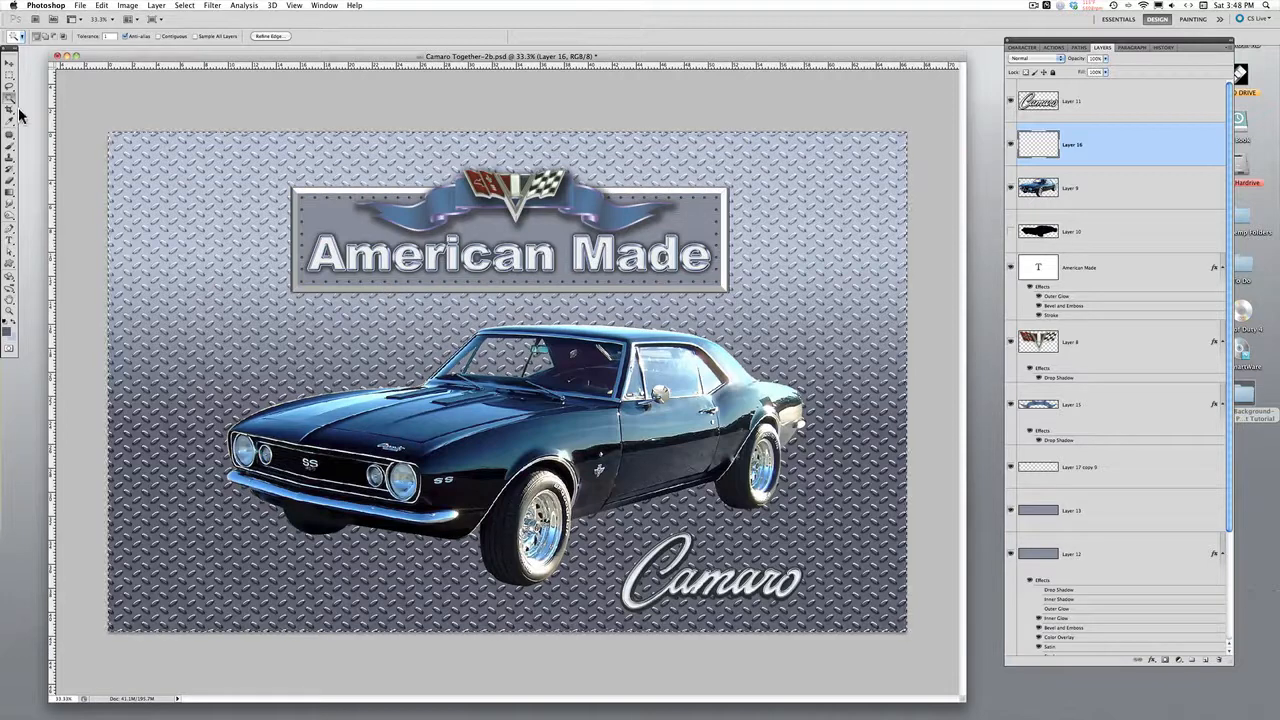
pyautogui.click(9, 200)
pyautogui.click(40, 201)
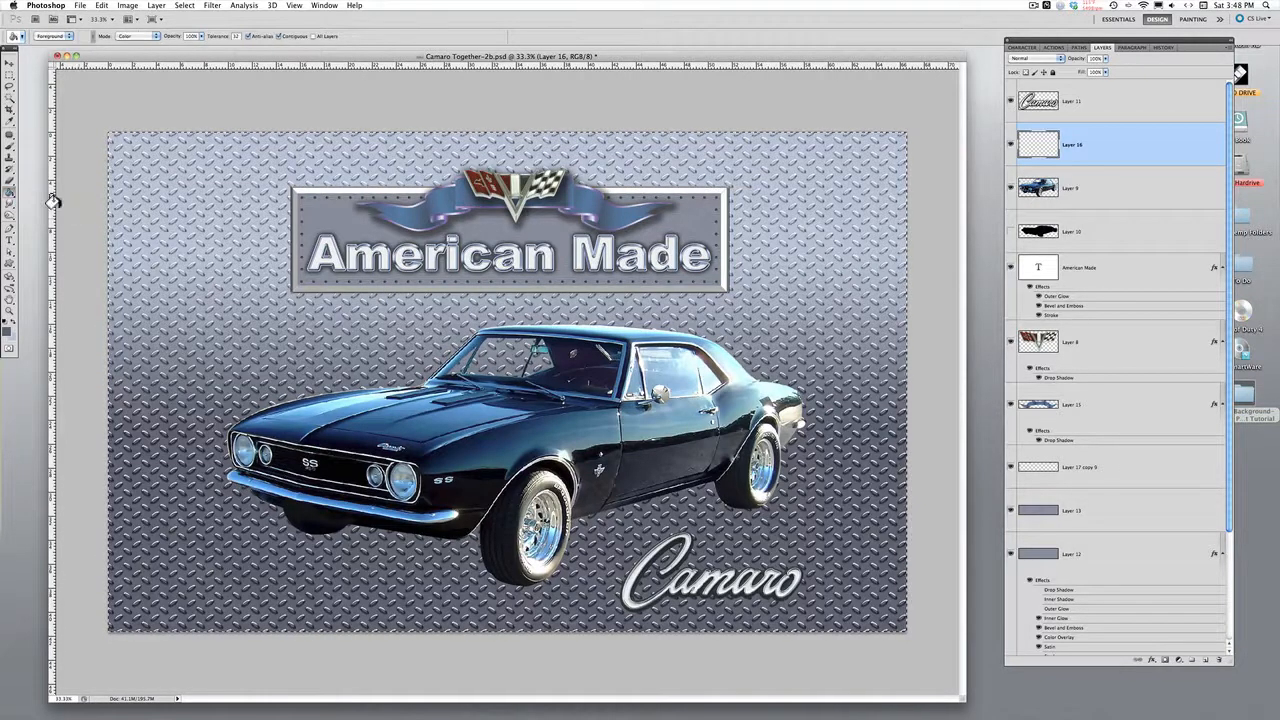
pyautogui.click(16, 197)
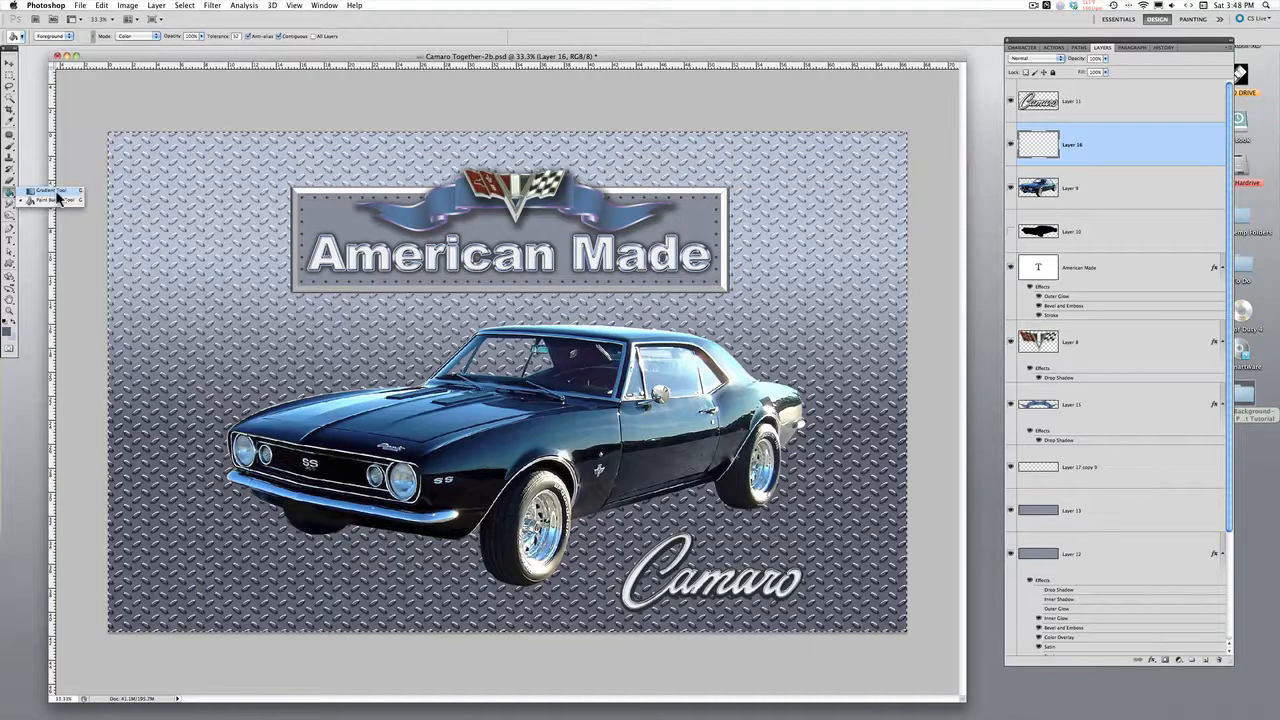
pyautogui.click(52, 205)
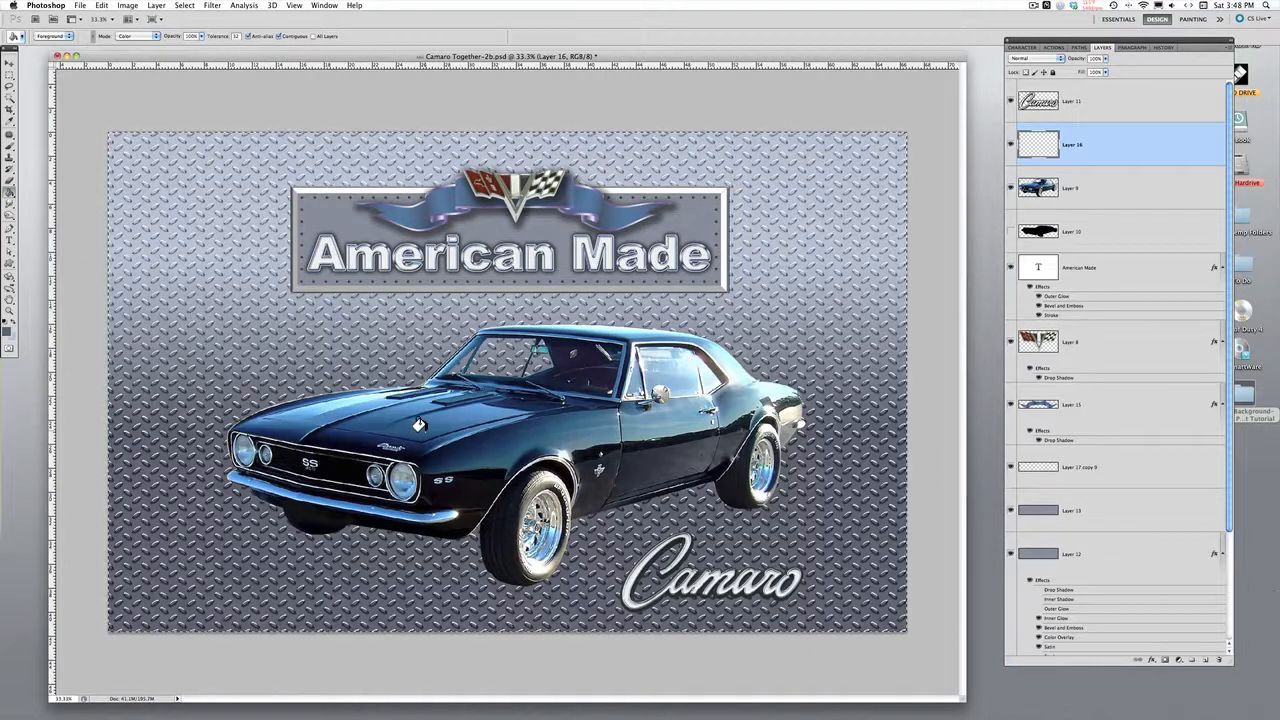
# Reselect the car's outline by picking the empty area around it on Layer 9 with the Magic Wand and inverting the selection.
pyautogui.click(182, 6)
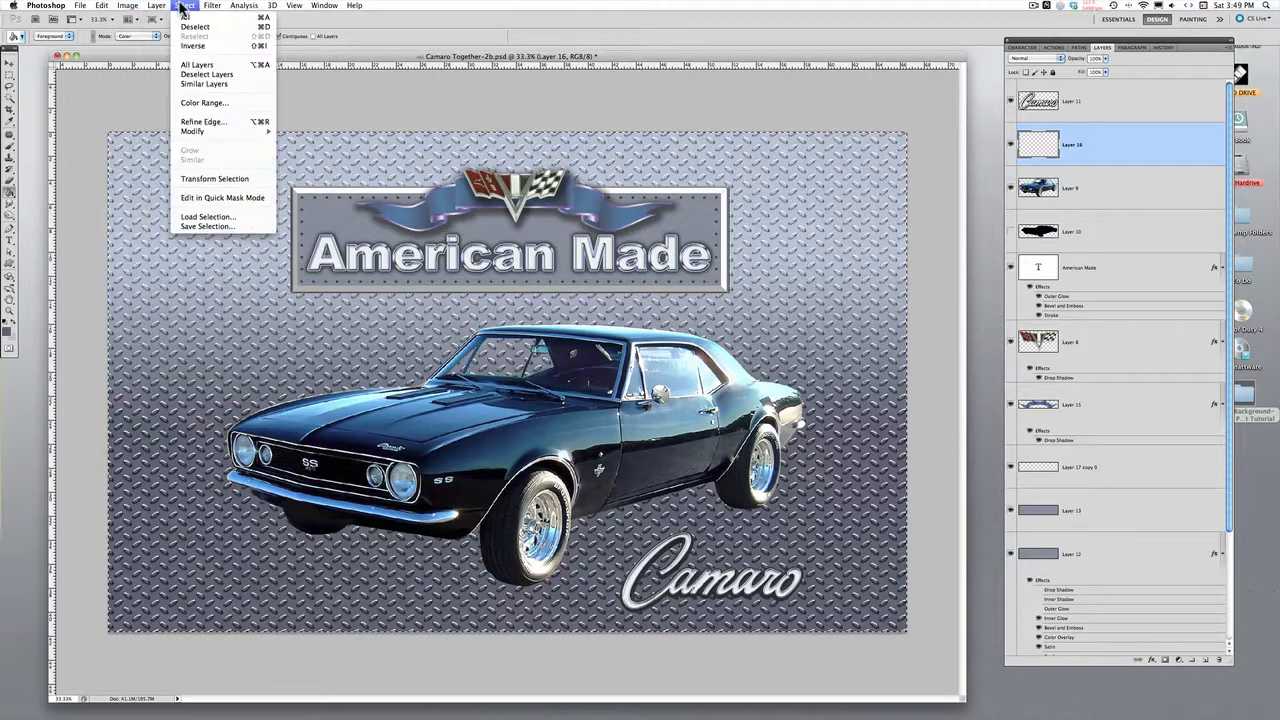
pyautogui.click(58, 101)
pyautogui.click(10, 97)
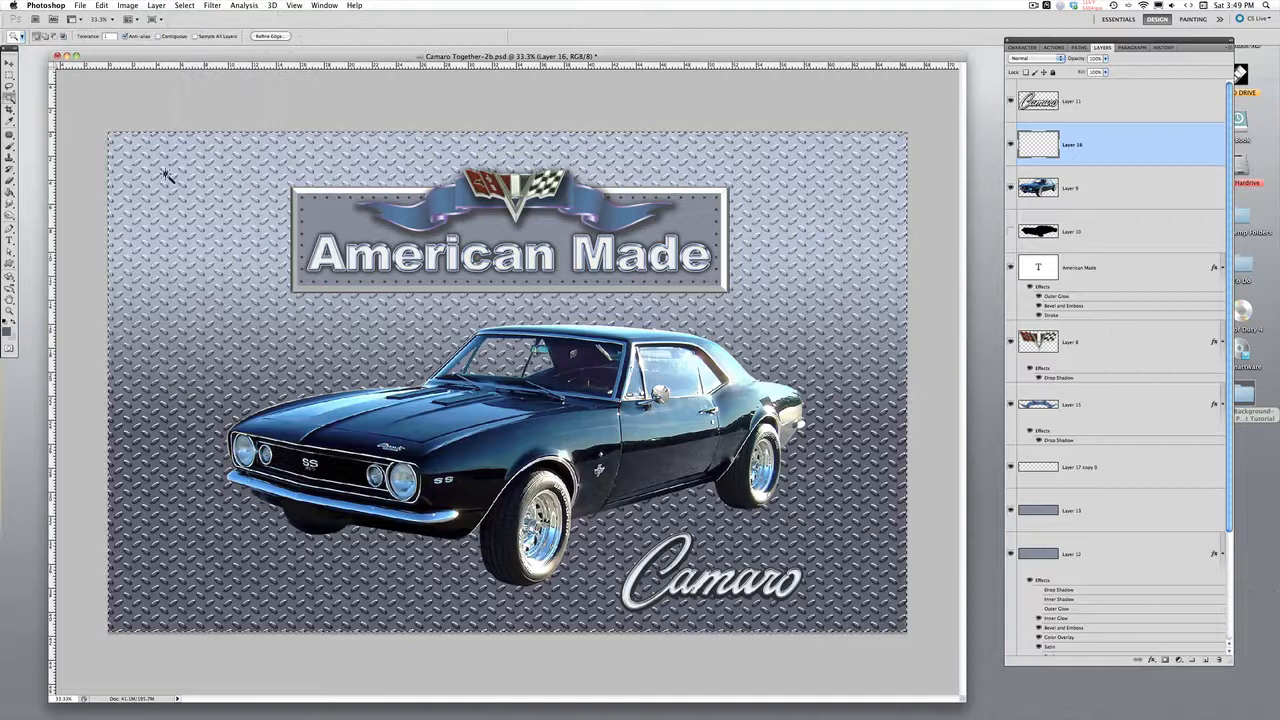
pyautogui.click(230, 204)
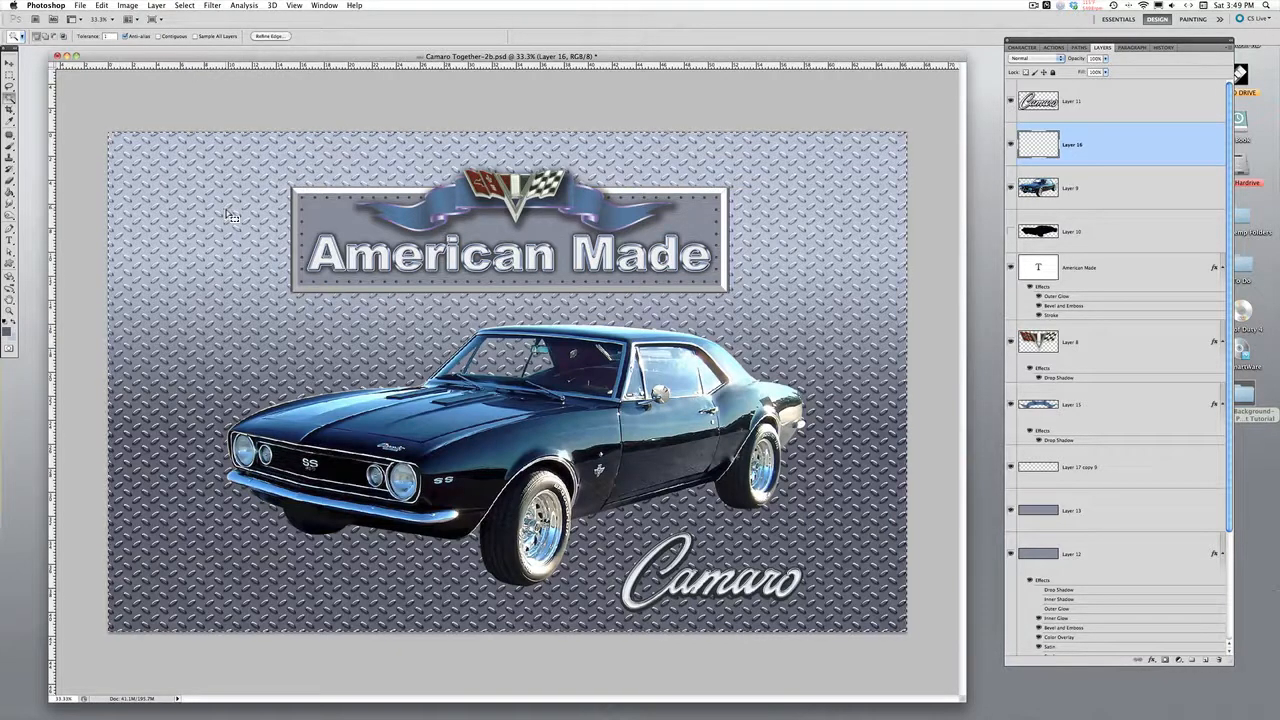
pyautogui.click(1100, 188)
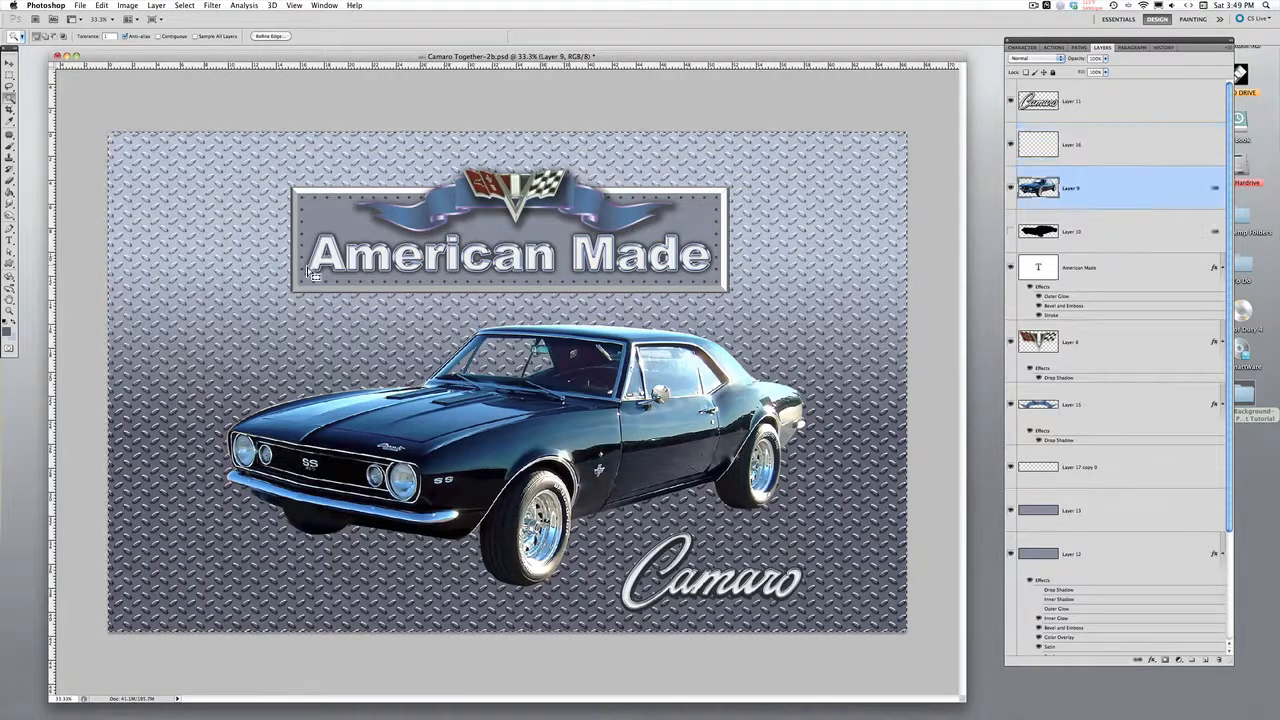
pyautogui.press('super+d')
pyautogui.click(244, 279)
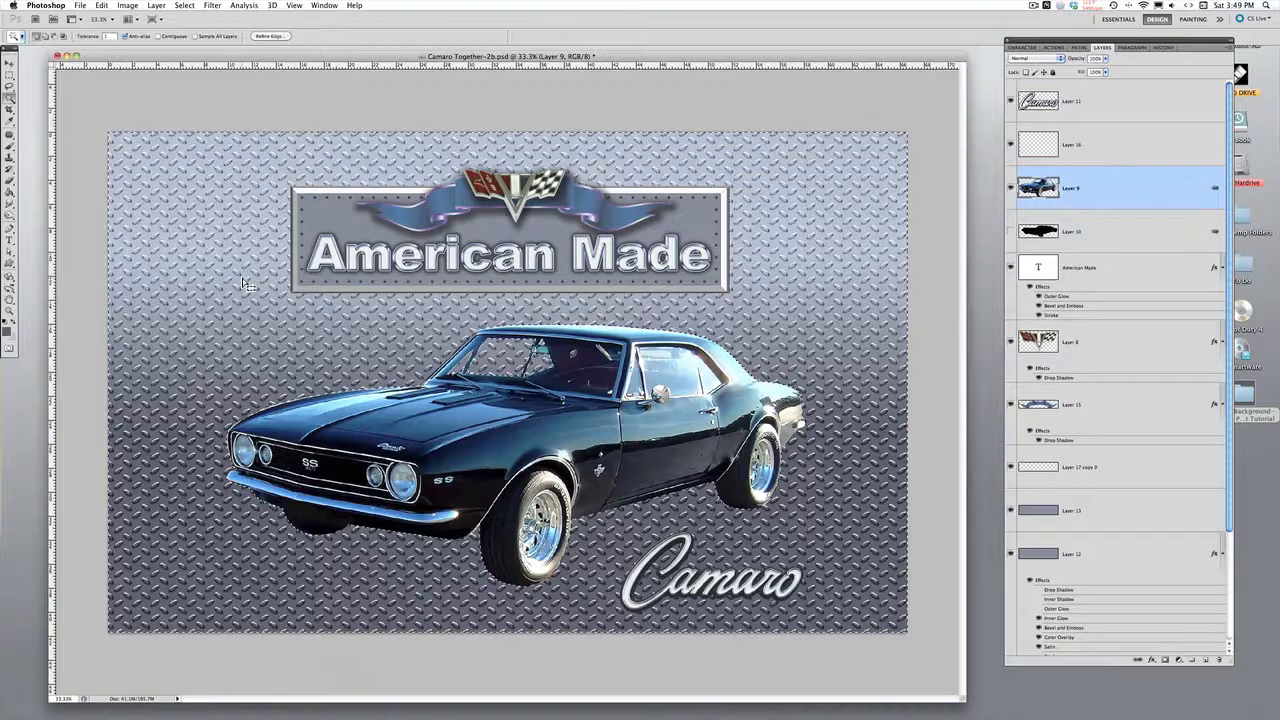
pyautogui.click(178, 5)
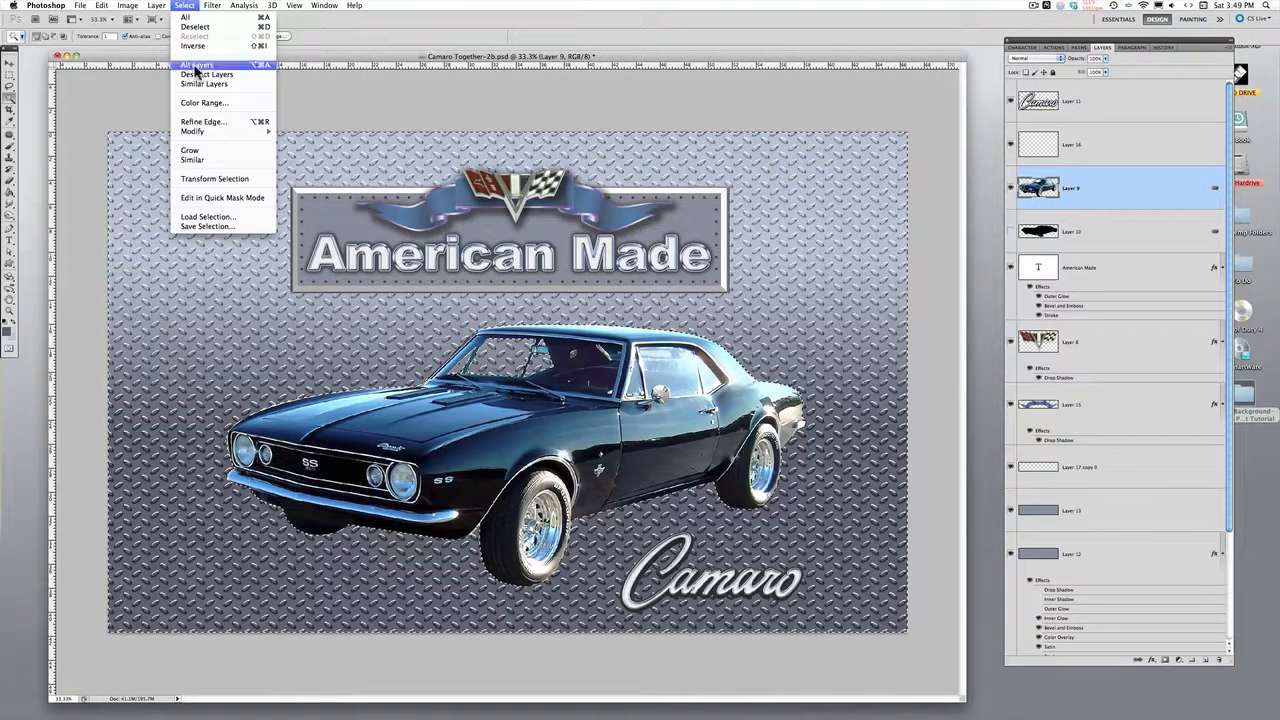
pyautogui.click(197, 47)
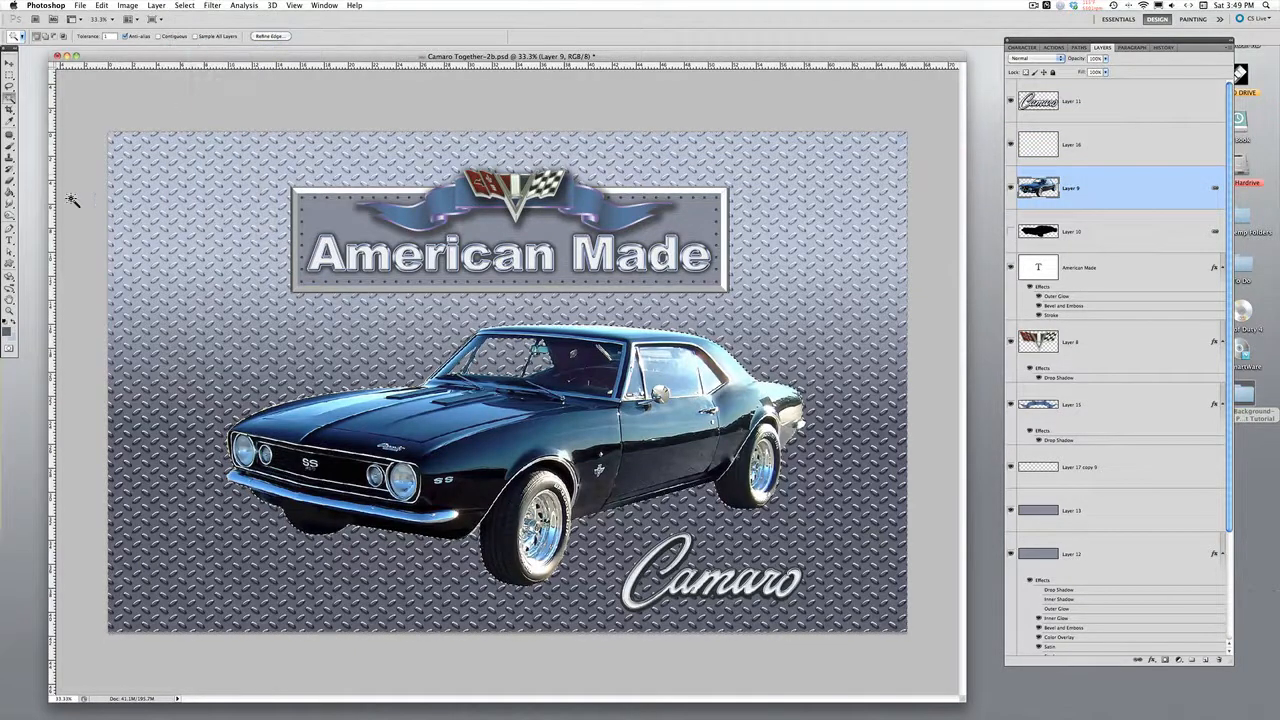
# Fill the car-shaped selection on Layer 16 with the grey-blue foreground colour and deselect it.
pyautogui.click(9, 191)
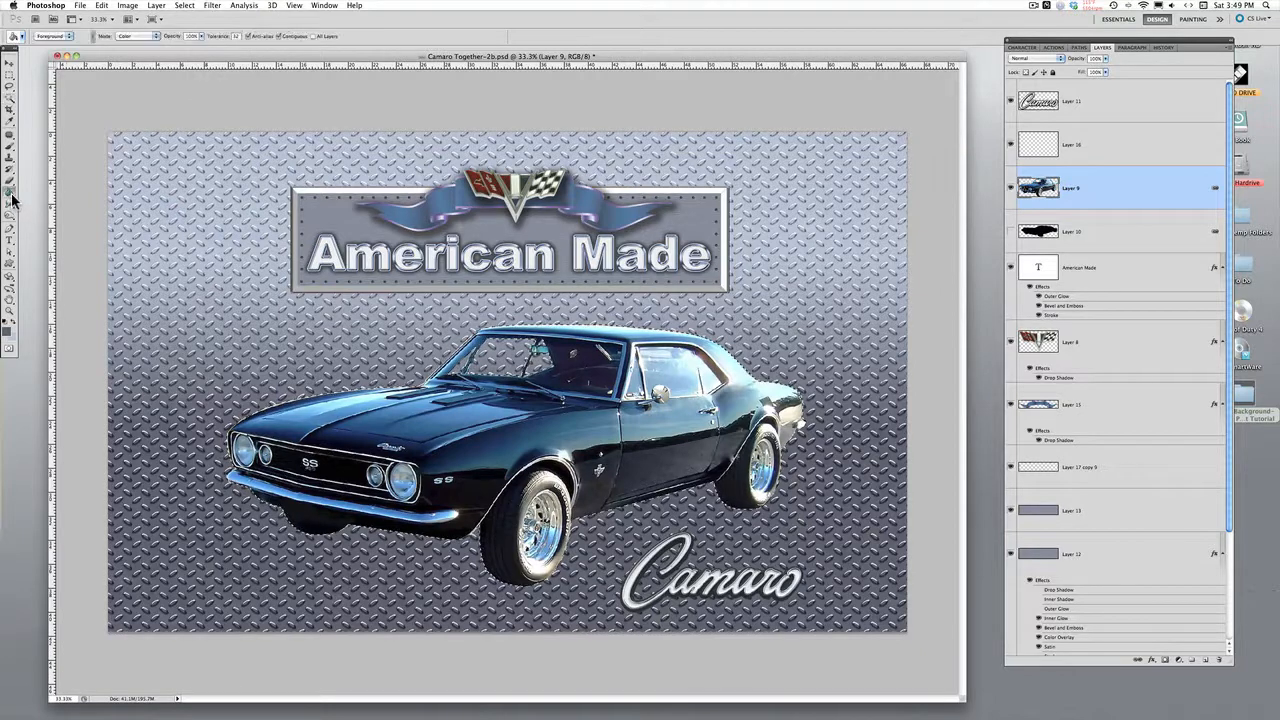
pyautogui.click(1134, 158)
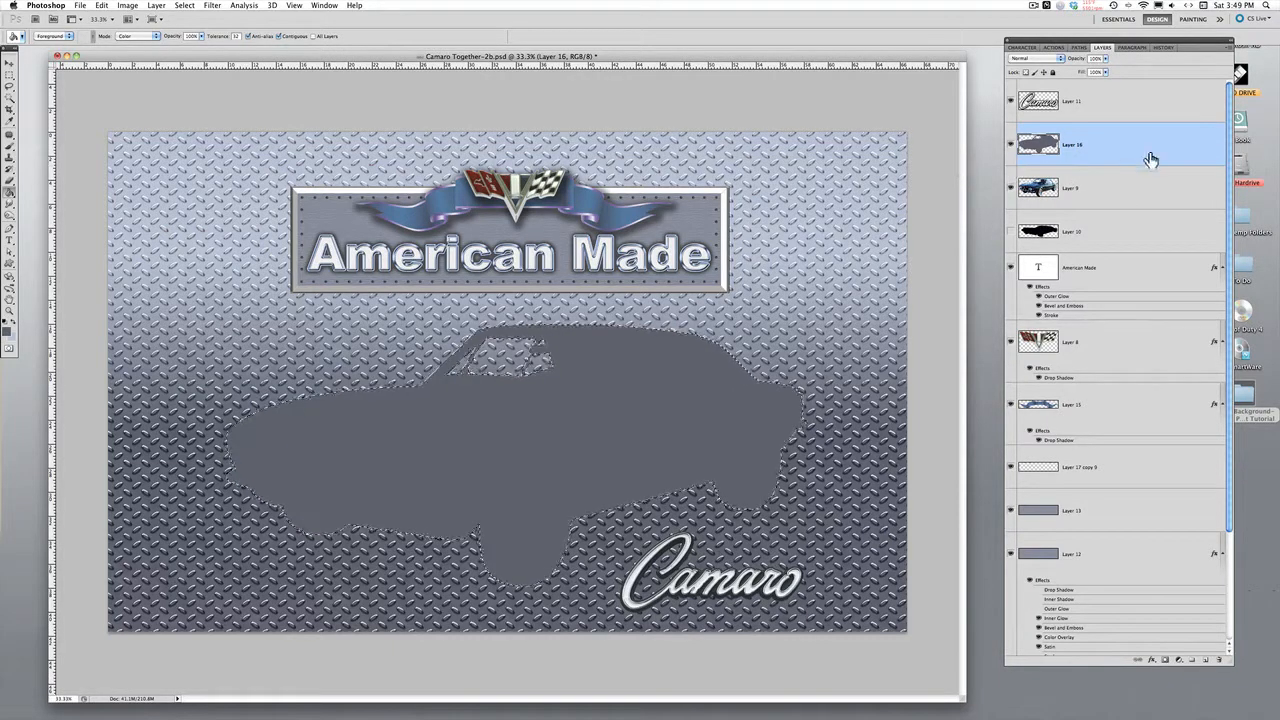
pyautogui.click(183, 6)
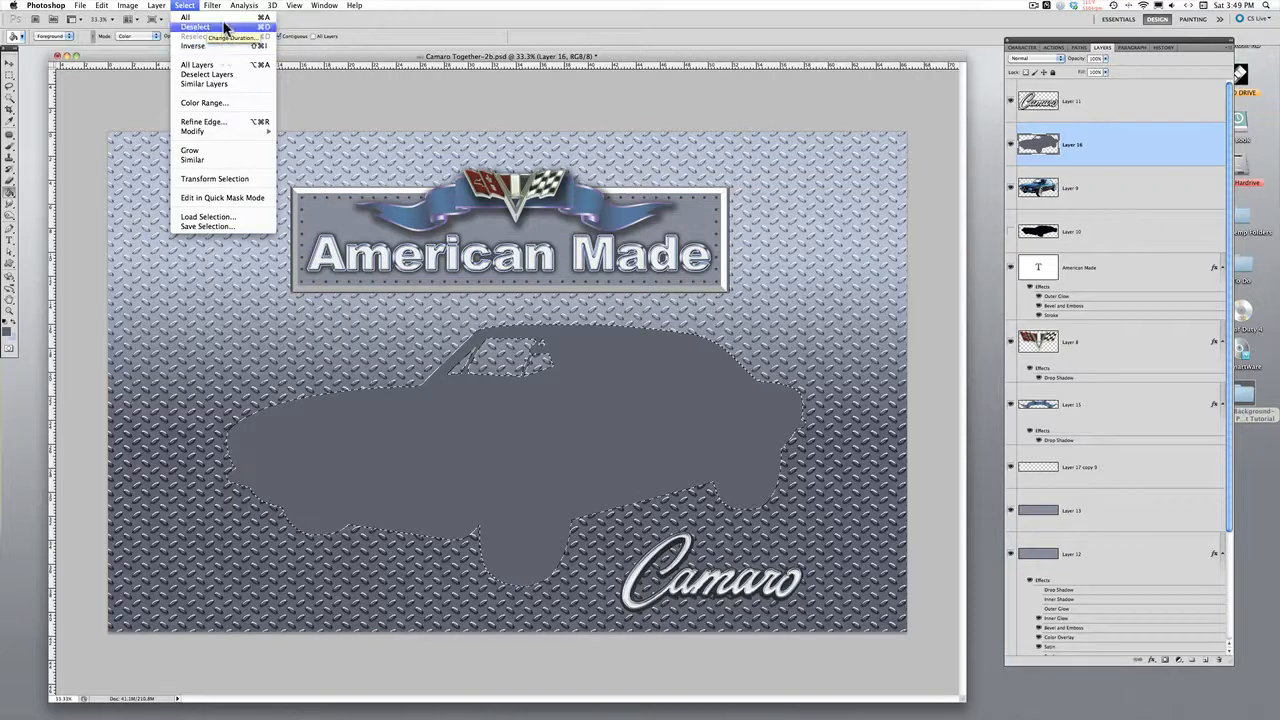
pyautogui.click(226, 28)
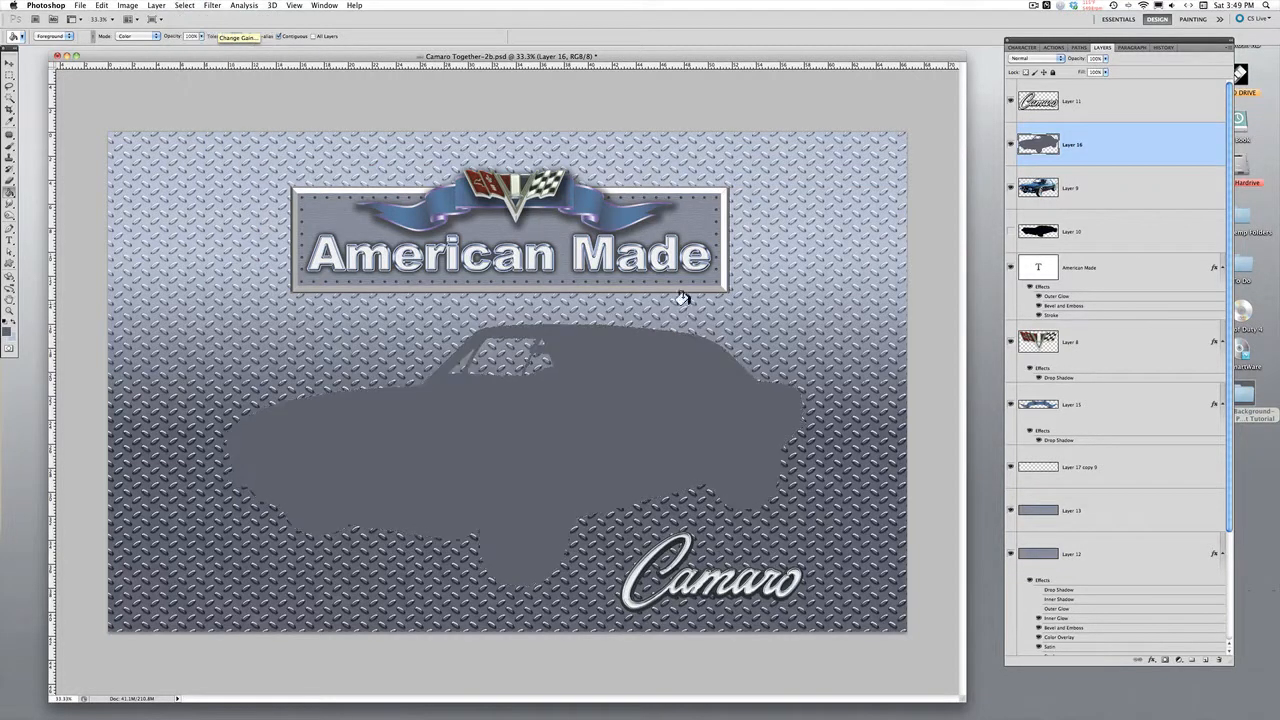
# Move Layer 16 directly beneath the car's Layer 9 and distort it by pulling its top edge down to the car's hood.
pyautogui.moveTo(1109, 157); pyautogui.dragTo(1114, 206)
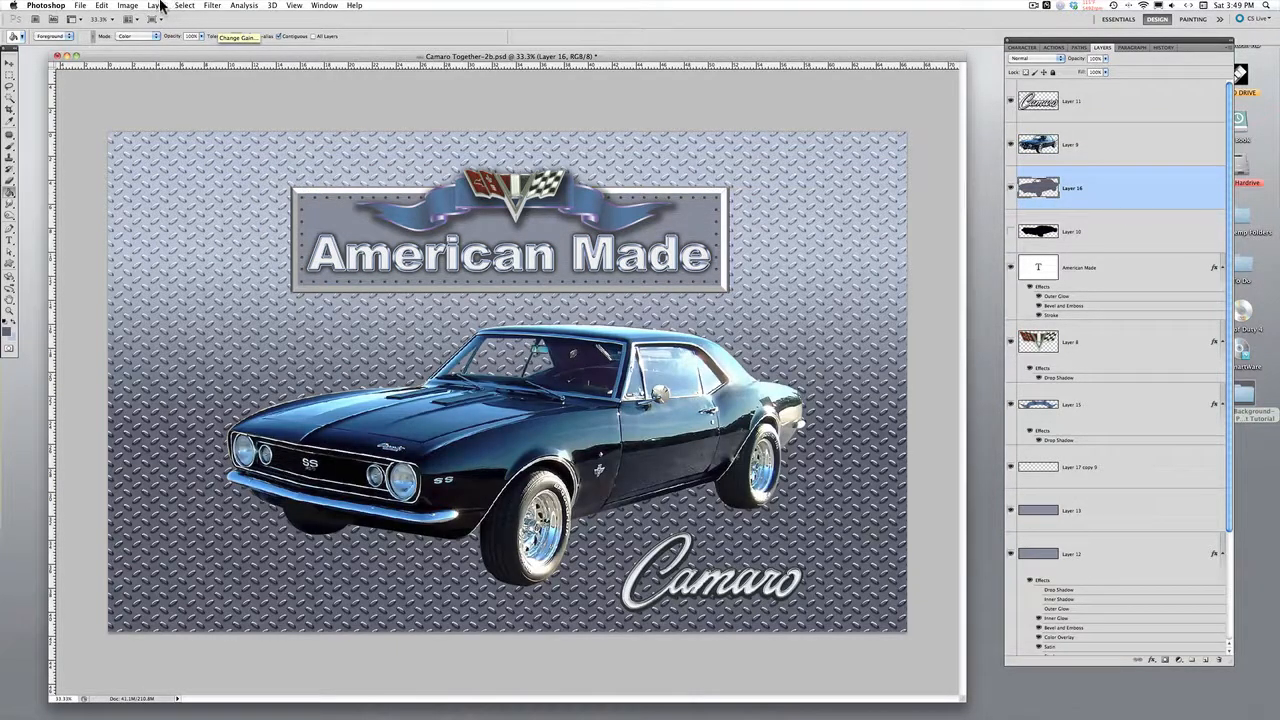
pyautogui.click(128, 6)
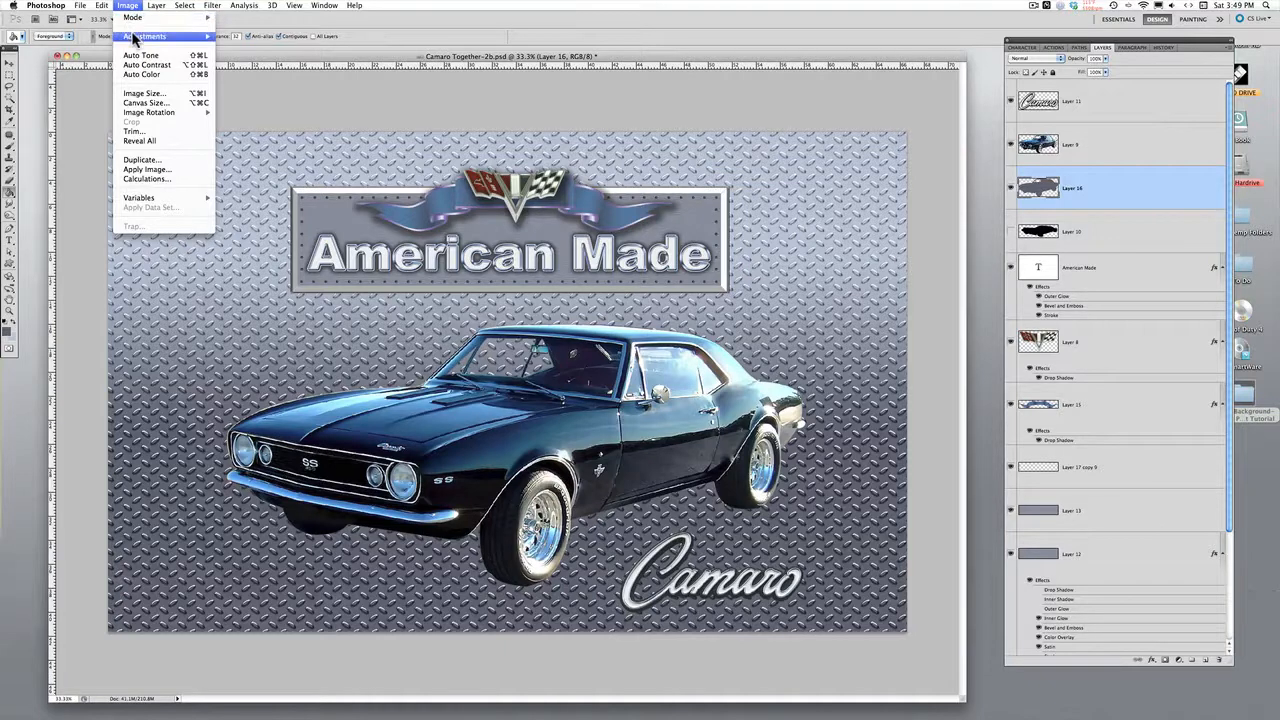
pyautogui.moveTo(133, 38)
pyautogui.moveTo(101, 5)
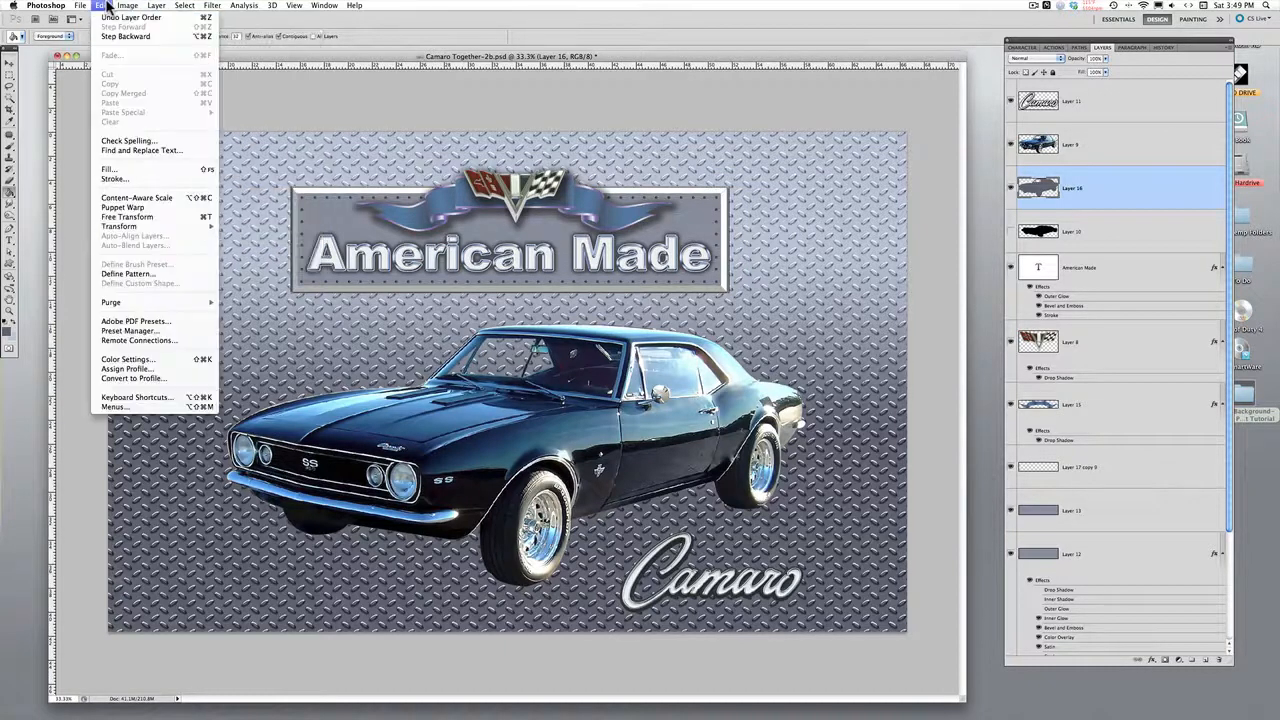
pyautogui.moveTo(151, 226)
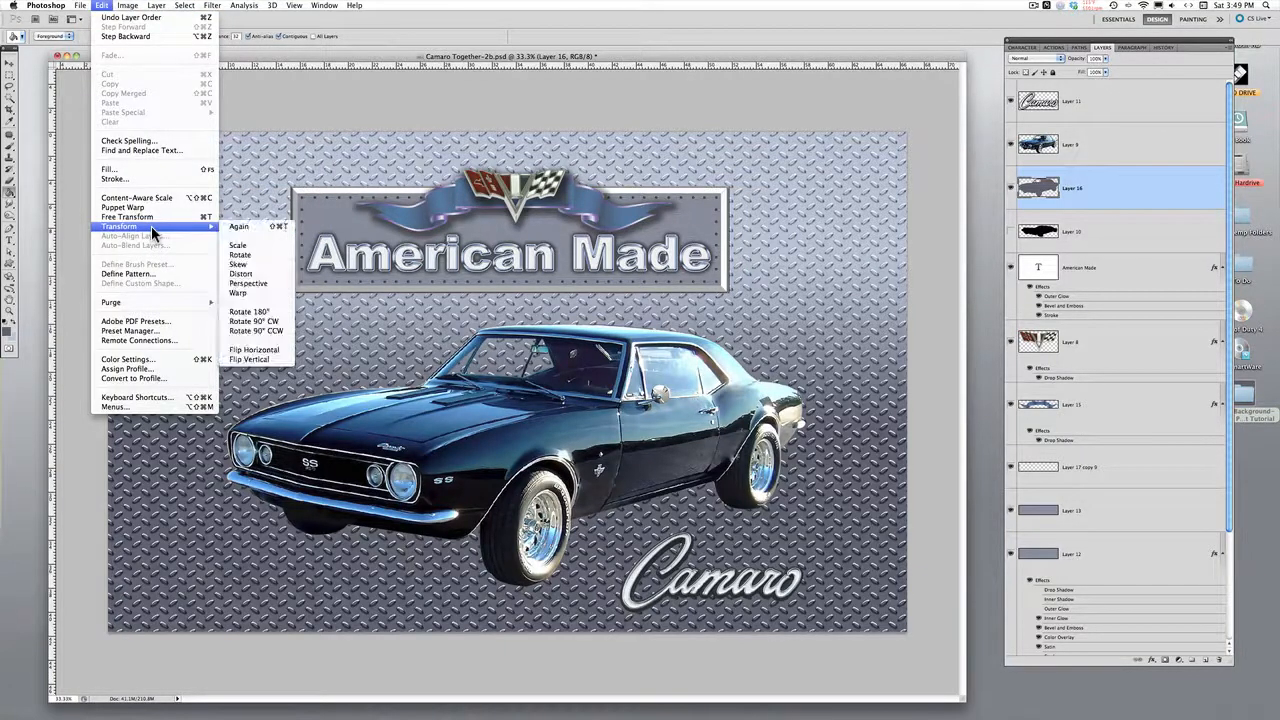
pyautogui.click(261, 273)
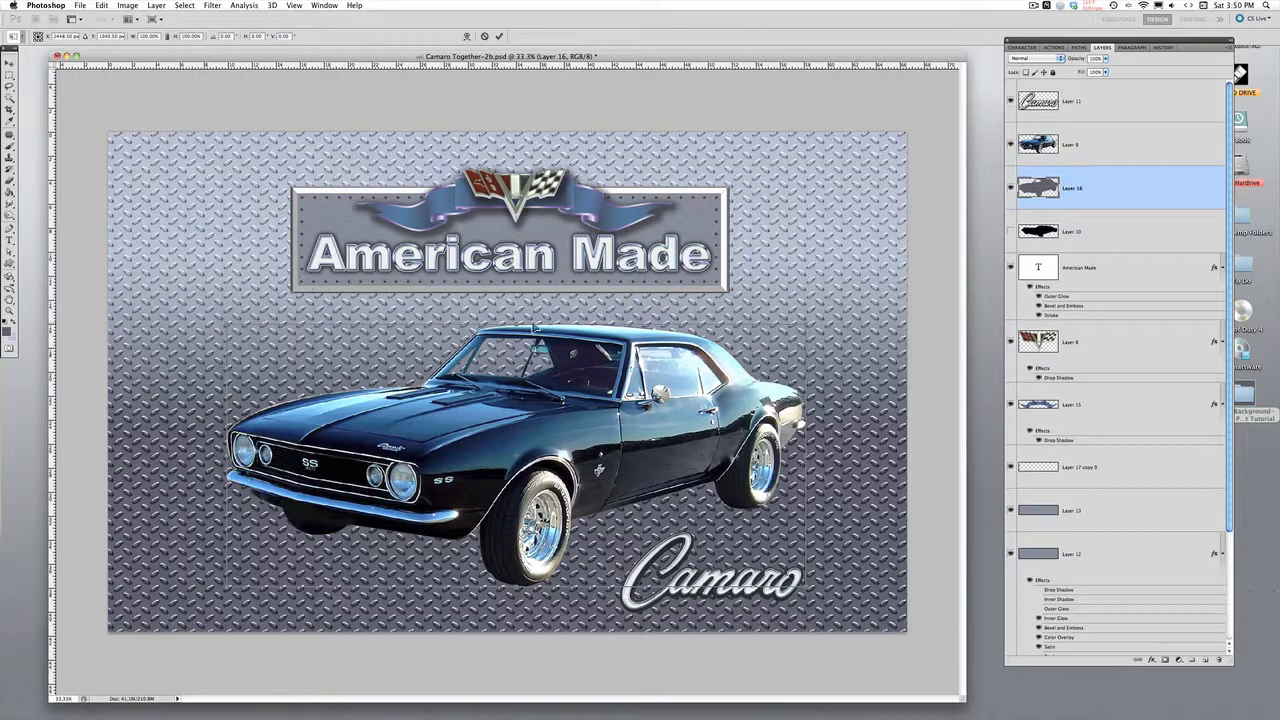
pyautogui.moveTo(516, 326); pyautogui.dragTo(512, 430)
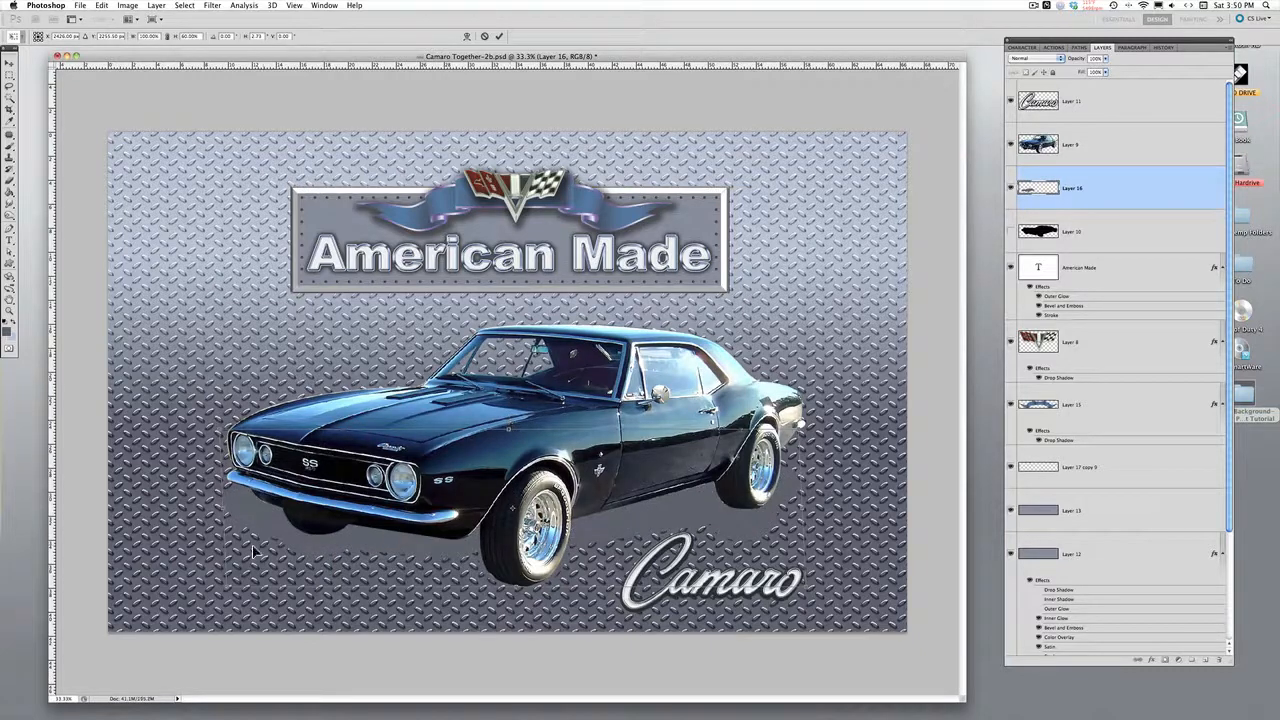
# Distort the bottom corners and bottom edge of the filled shape so it reads as a shadow under the car, and apply the transformation.
pyautogui.moveTo(228, 593); pyautogui.dragTo(237, 572)
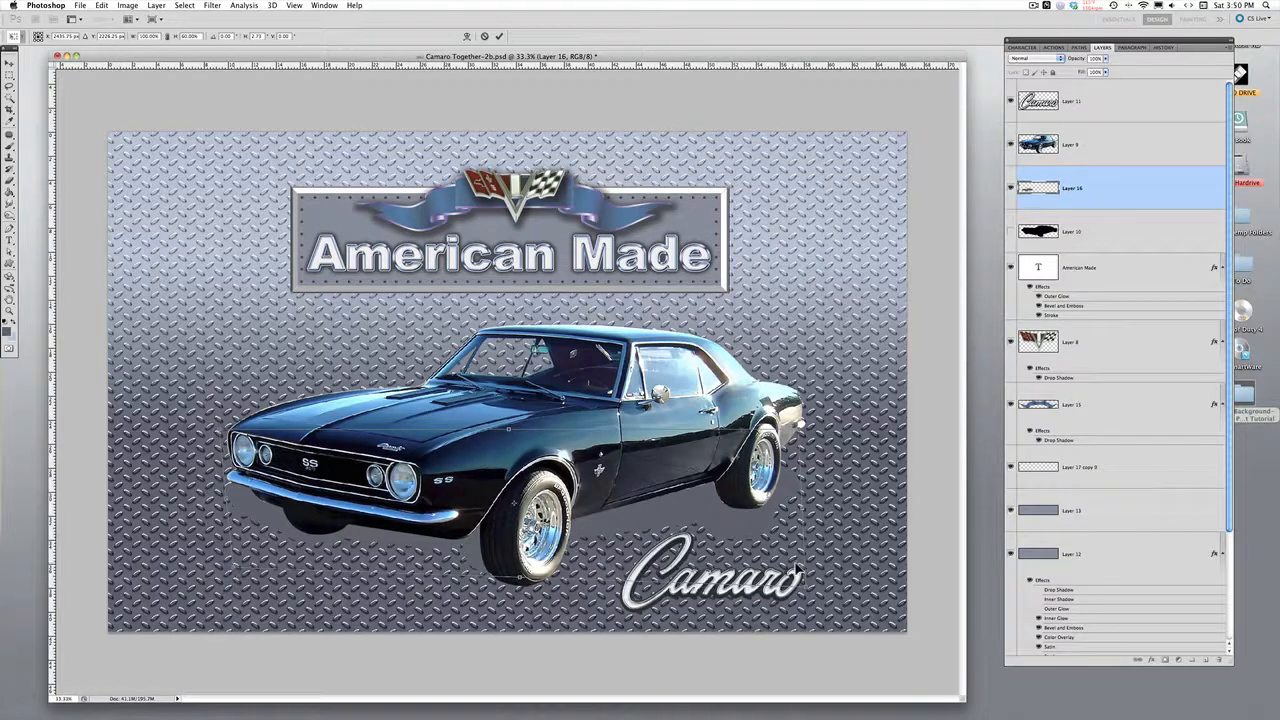
pyautogui.moveTo(806, 591); pyautogui.dragTo(796, 544)
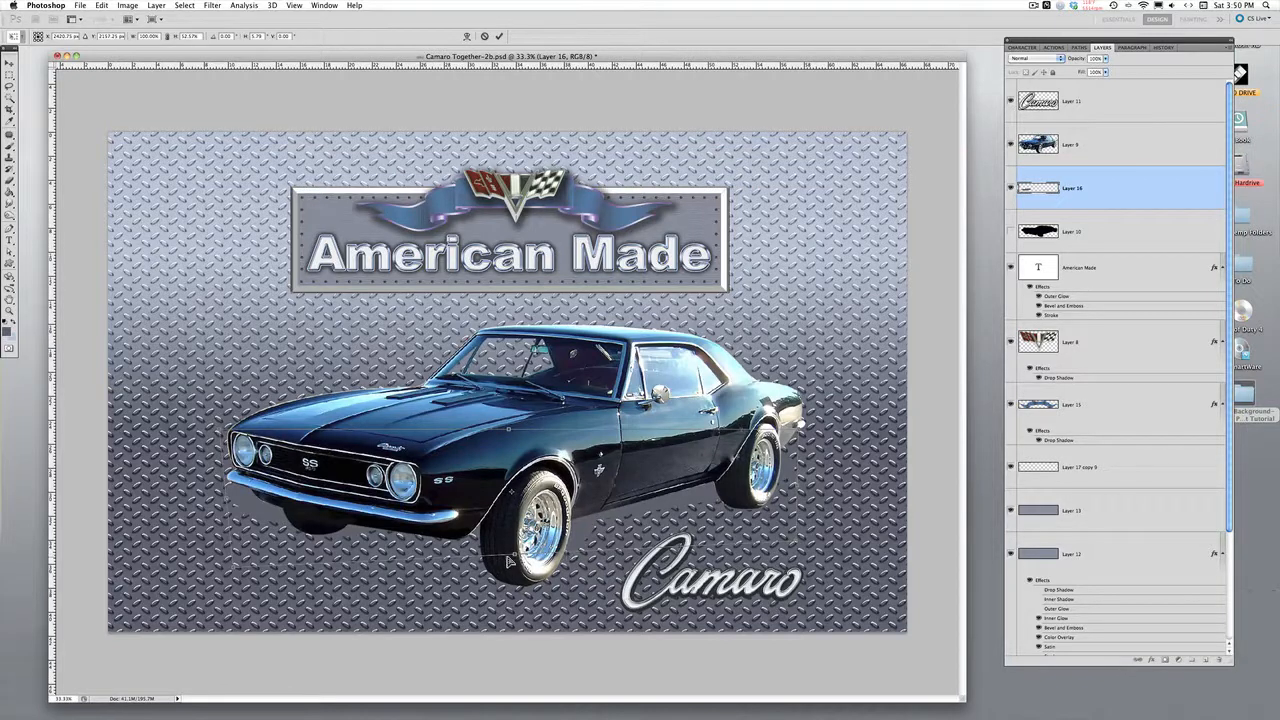
pyautogui.moveTo(509, 557); pyautogui.dragTo(477, 598)
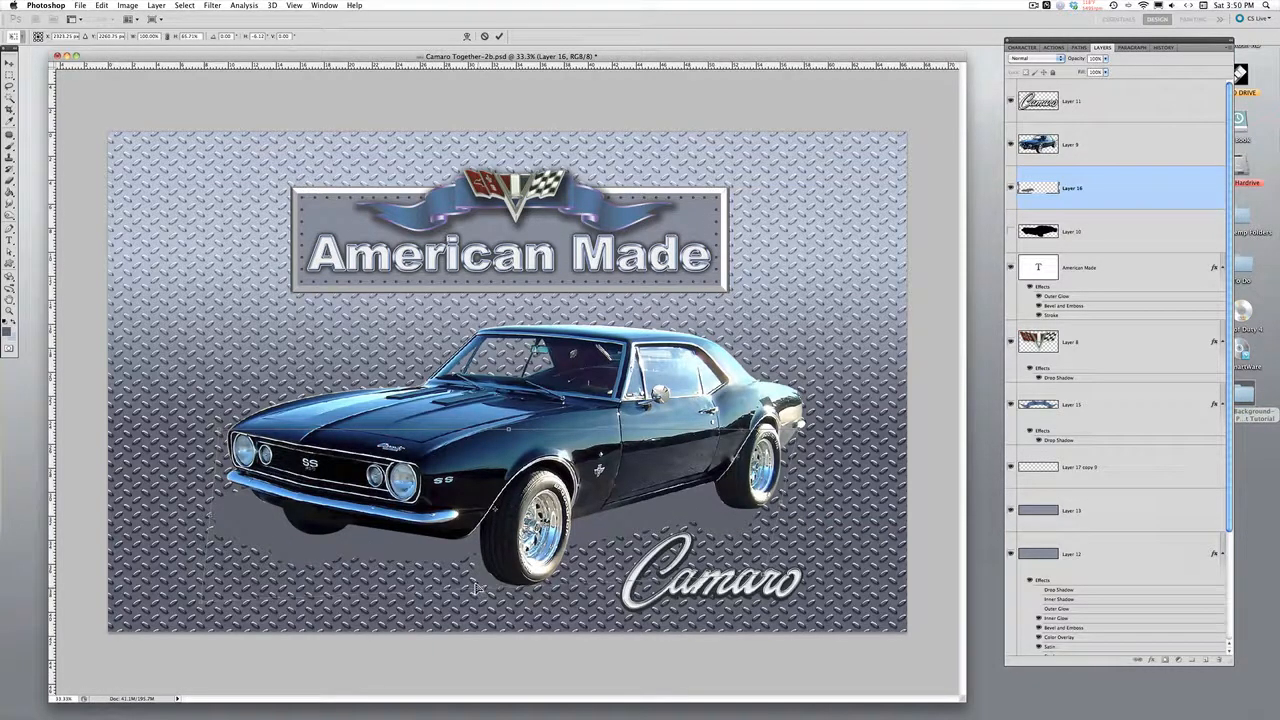
pyautogui.moveTo(204, 604); pyautogui.dragTo(212, 580)
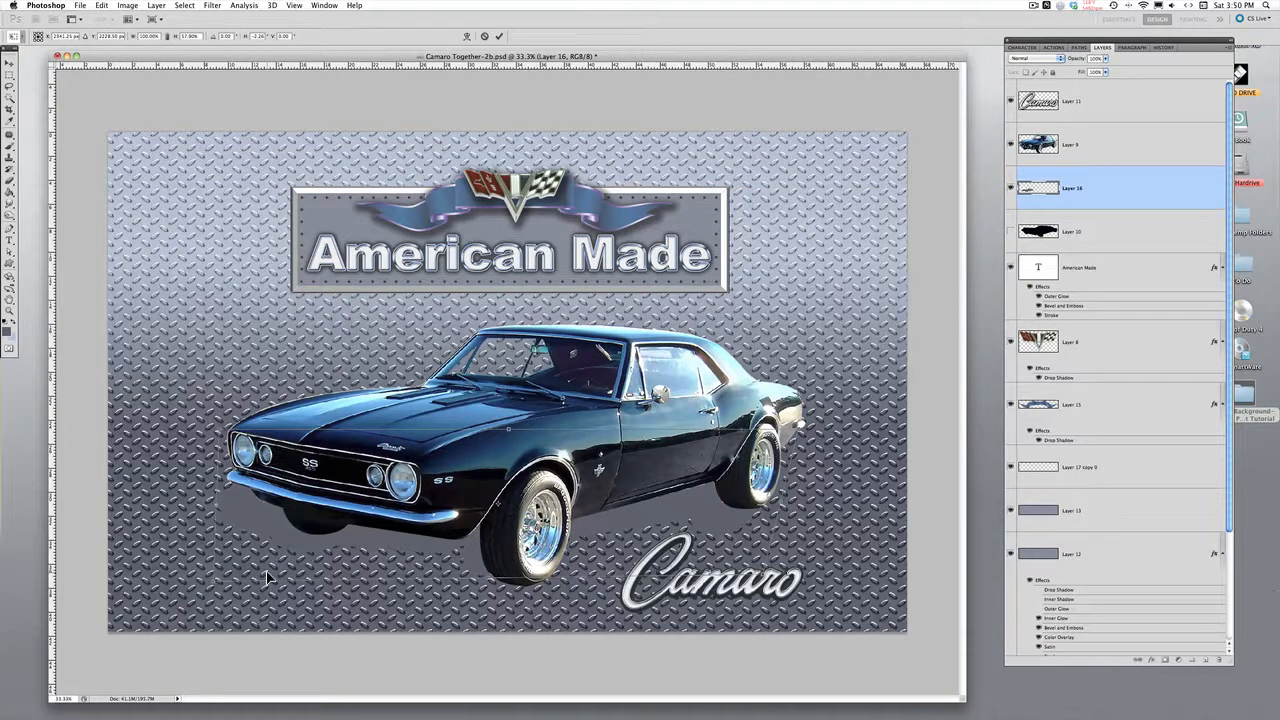
pyautogui.click(130, 6)
pyautogui.moveTo(104, 6)
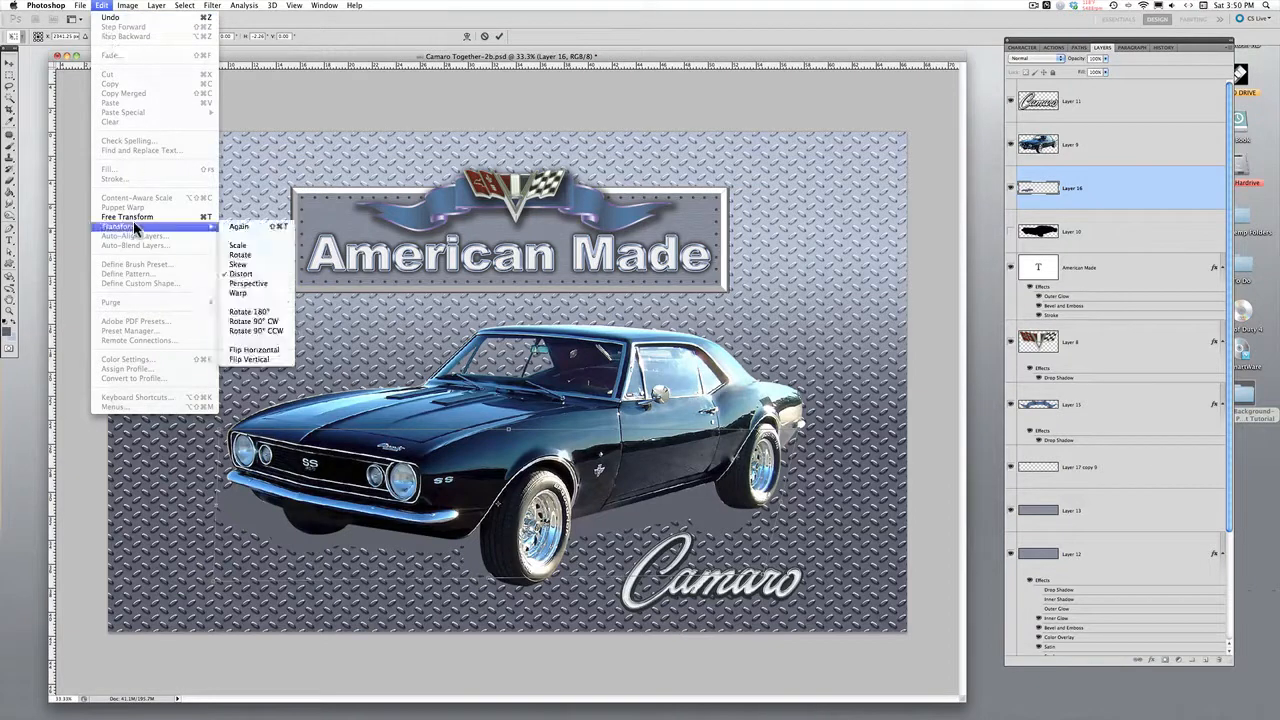
pyautogui.moveTo(198, 229)
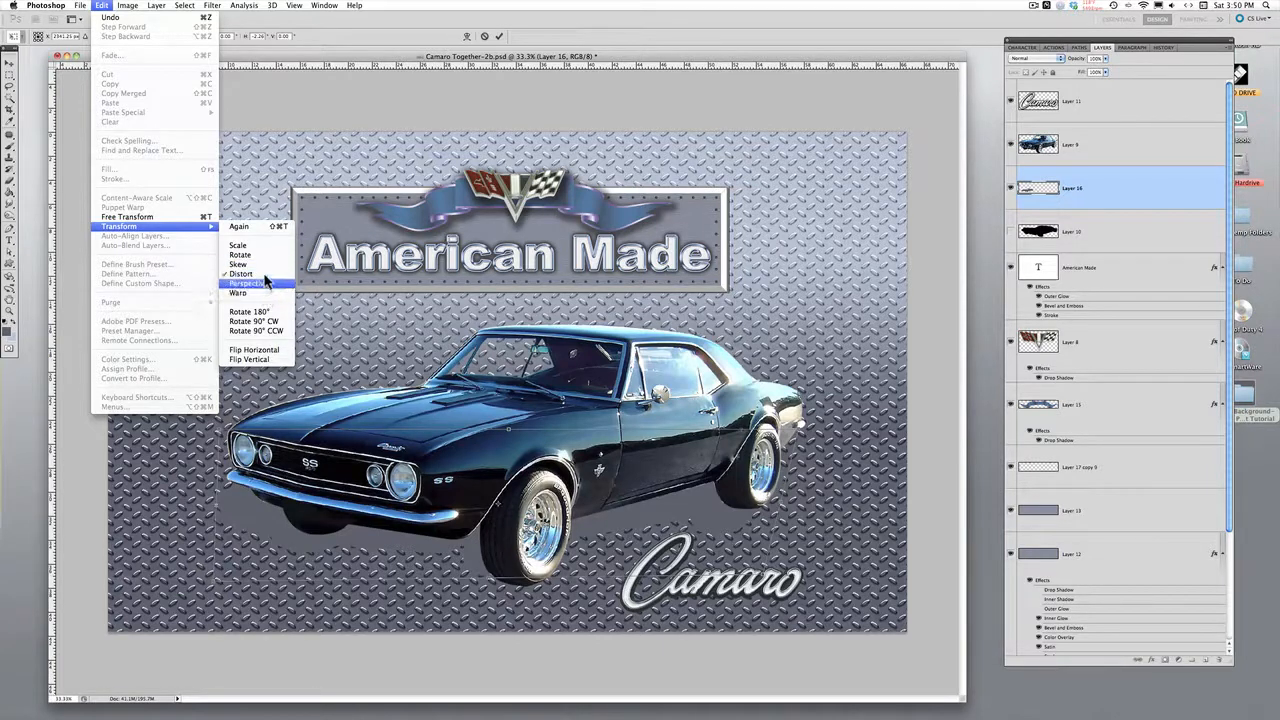
pyautogui.click(322, 274)
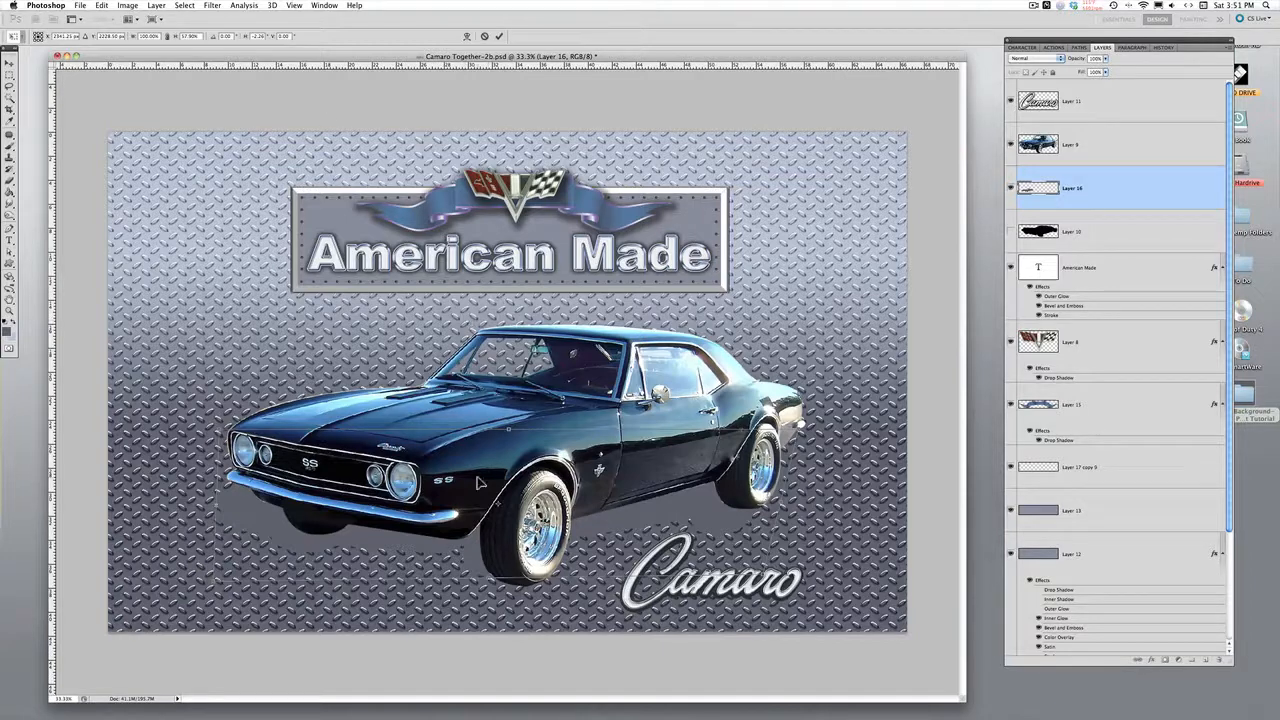
pyautogui.press('Return')
pyautogui.press('g')
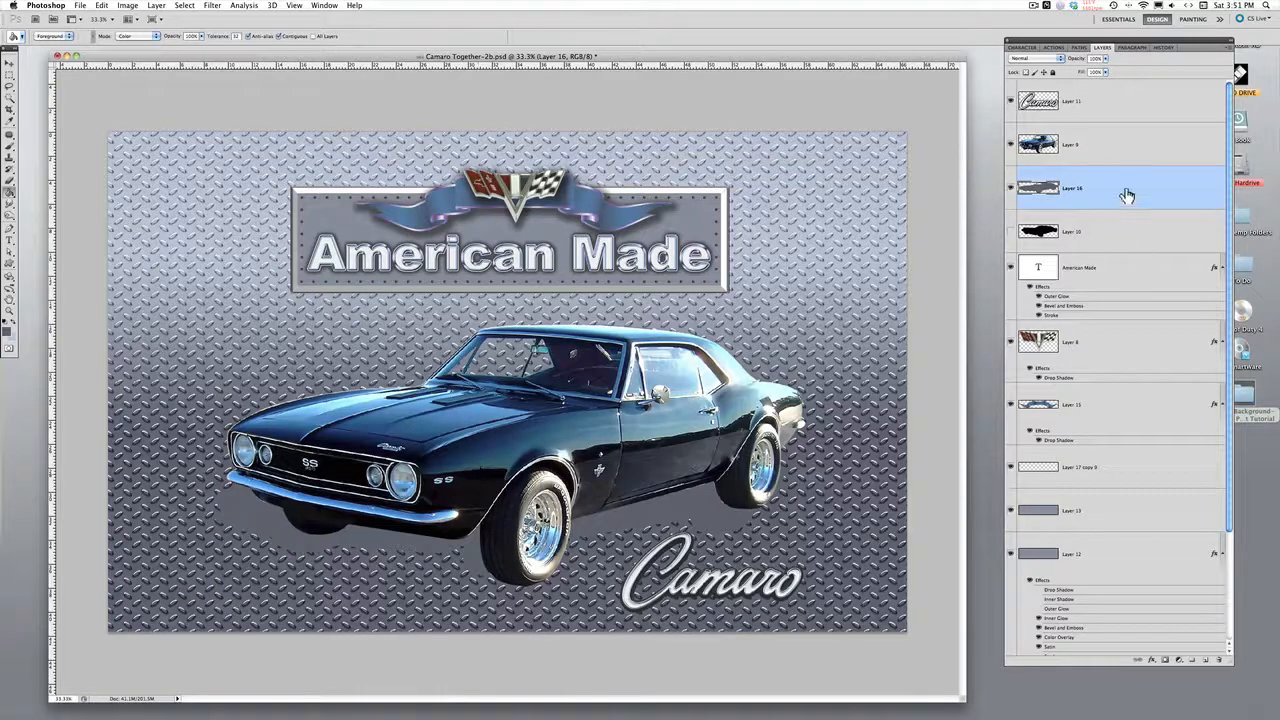
# Show the original car shadow on Layer 10 again and delete the demonstration shadow on Layer 16.
pyautogui.moveTo(1120, 188); pyautogui.dragTo(1221, 660)
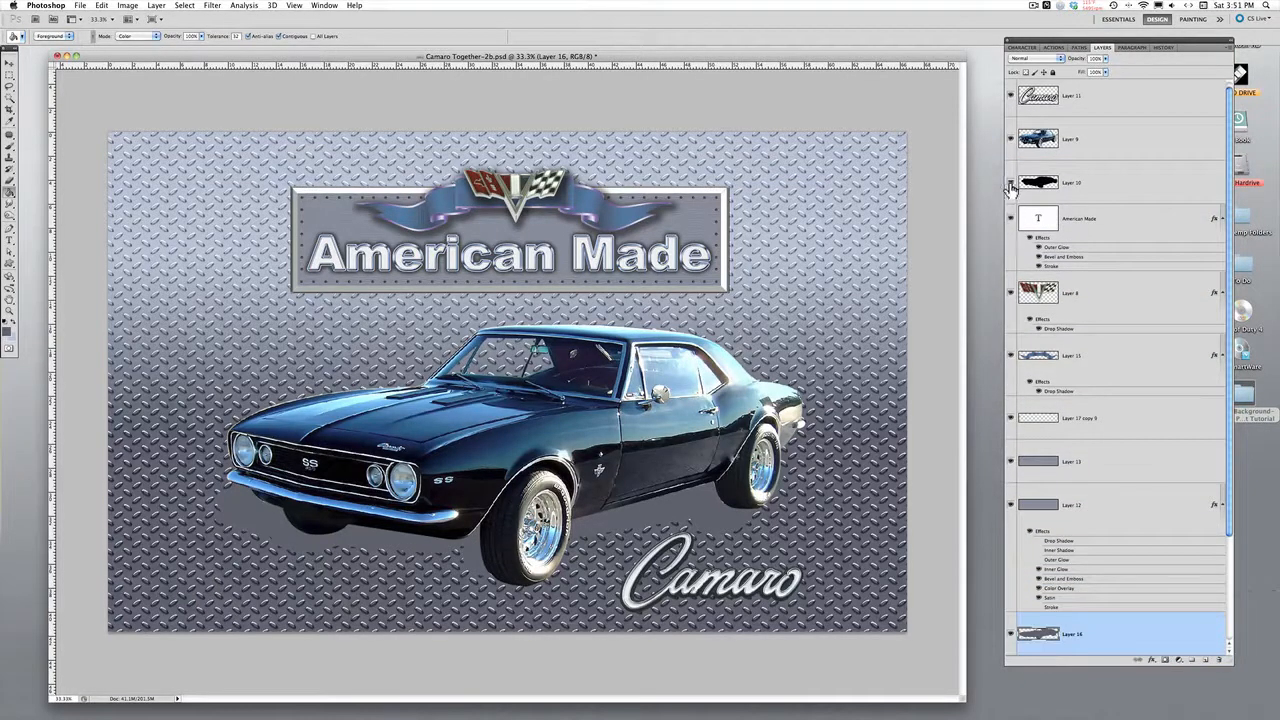
pyautogui.click(1010, 184)
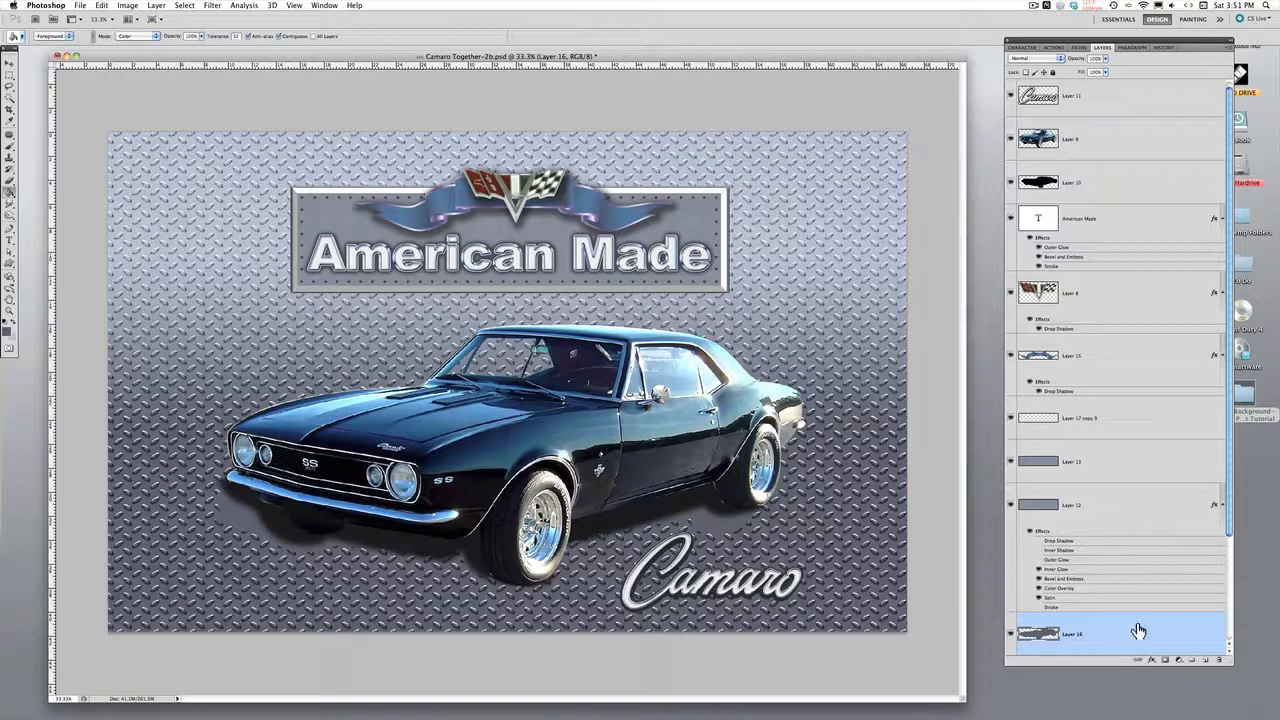
pyautogui.moveTo(1137, 630); pyautogui.dragTo(1211, 656)
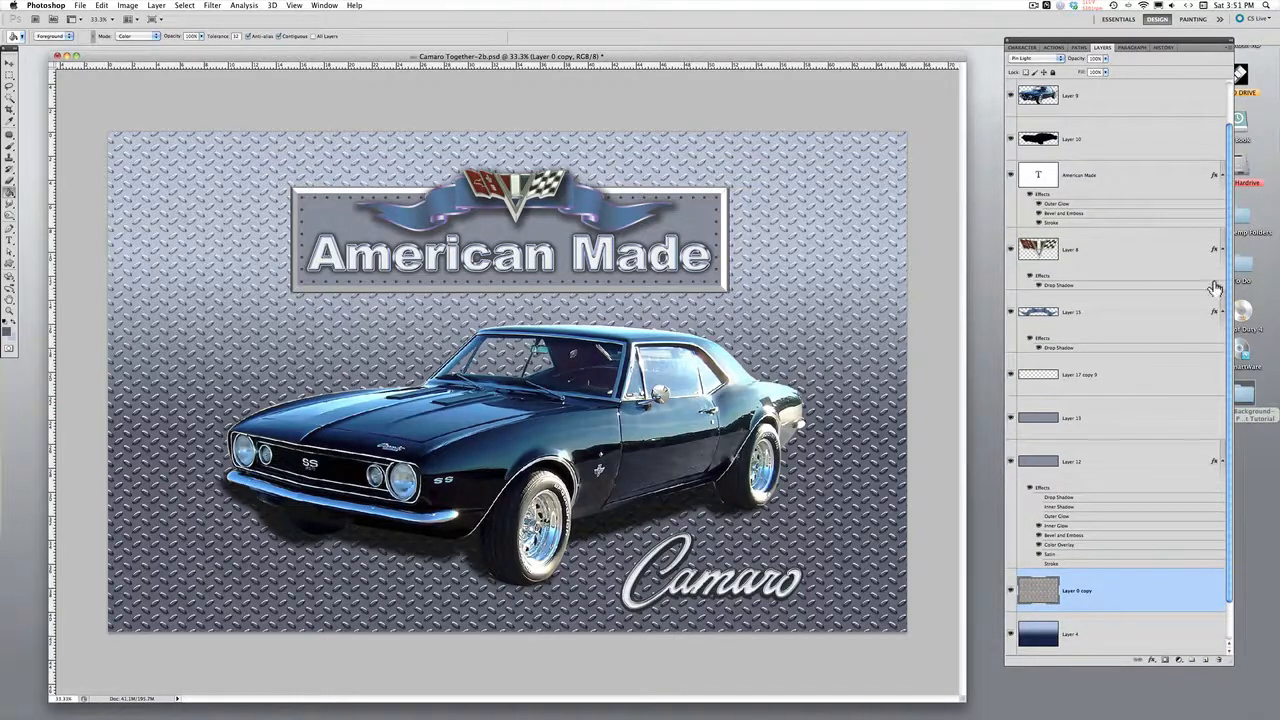
pyautogui.moveTo(1230, 240); pyautogui.dragTo(1232, 172)
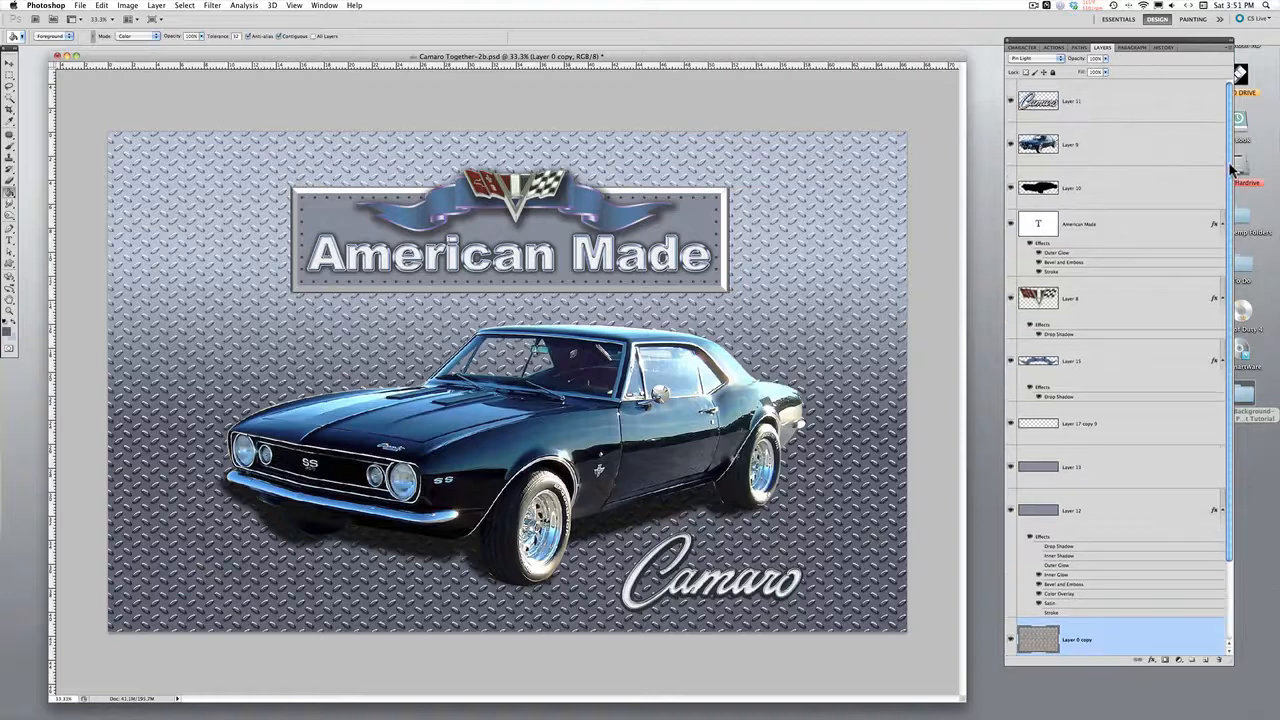